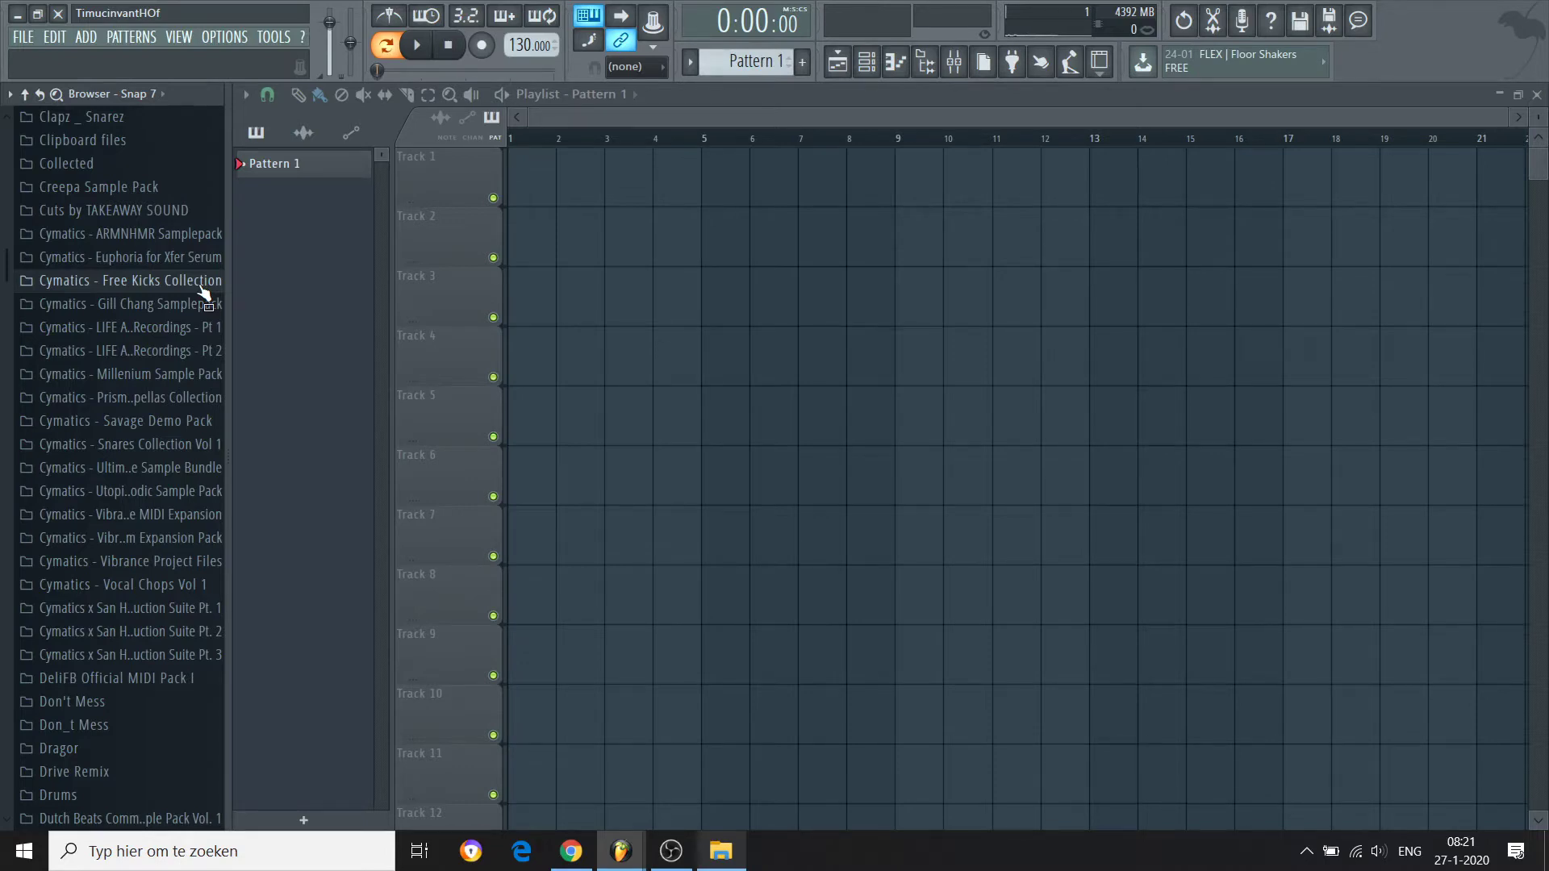
# Step: Add the "kick 1" one-shot from the Creepa Sample Pack as a new channel in the channel rack and preview its sampler settings
pyautogui.click(25, 94)
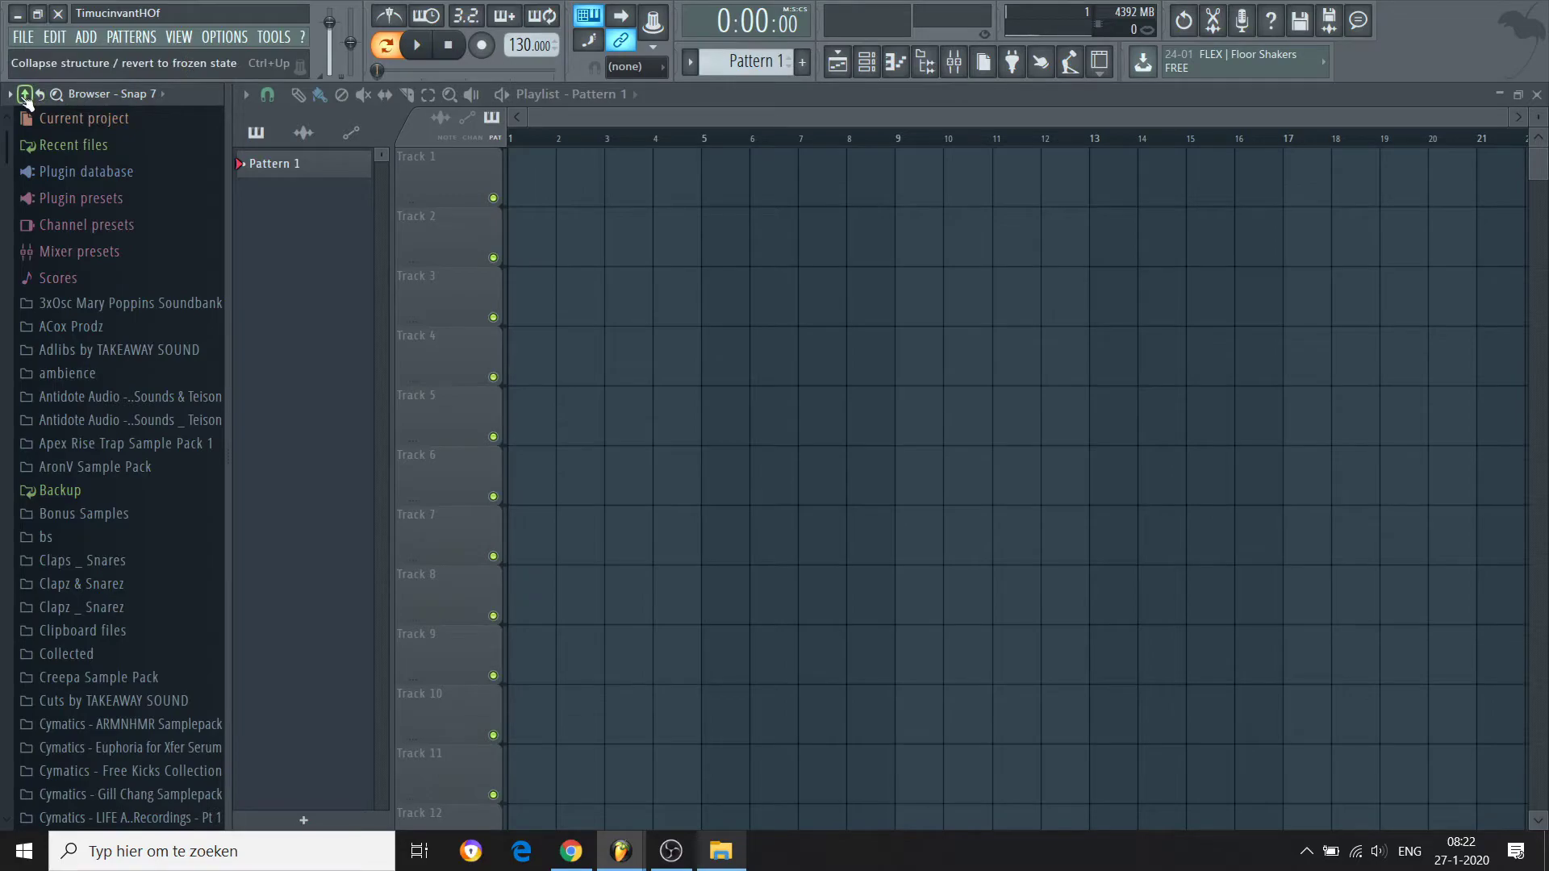
pyautogui.click(866, 61)
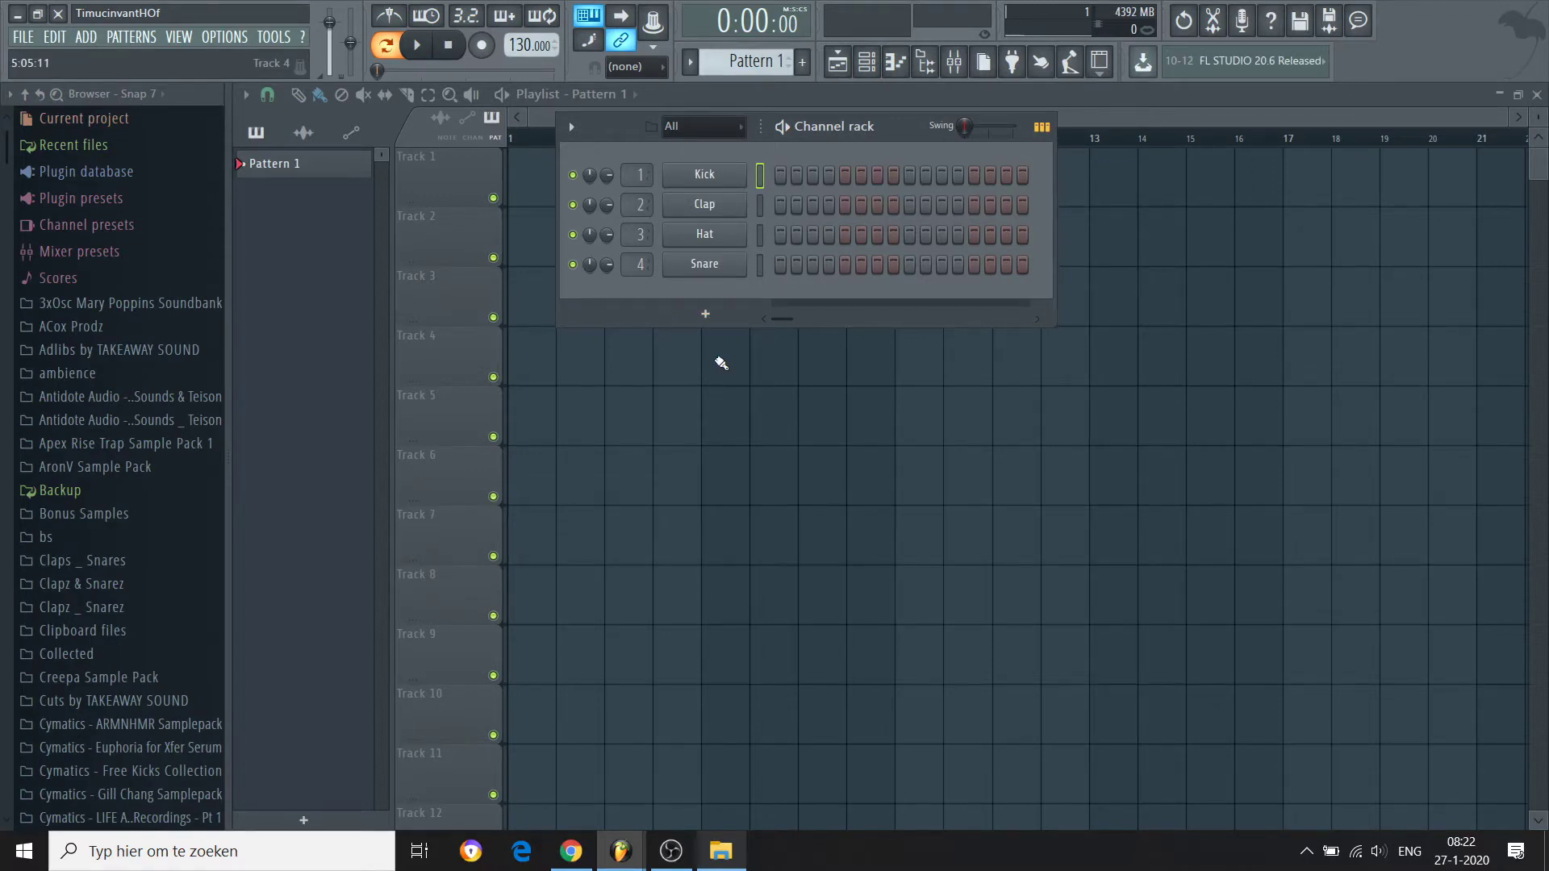
pyautogui.click(129, 676)
pyautogui.click(81, 793)
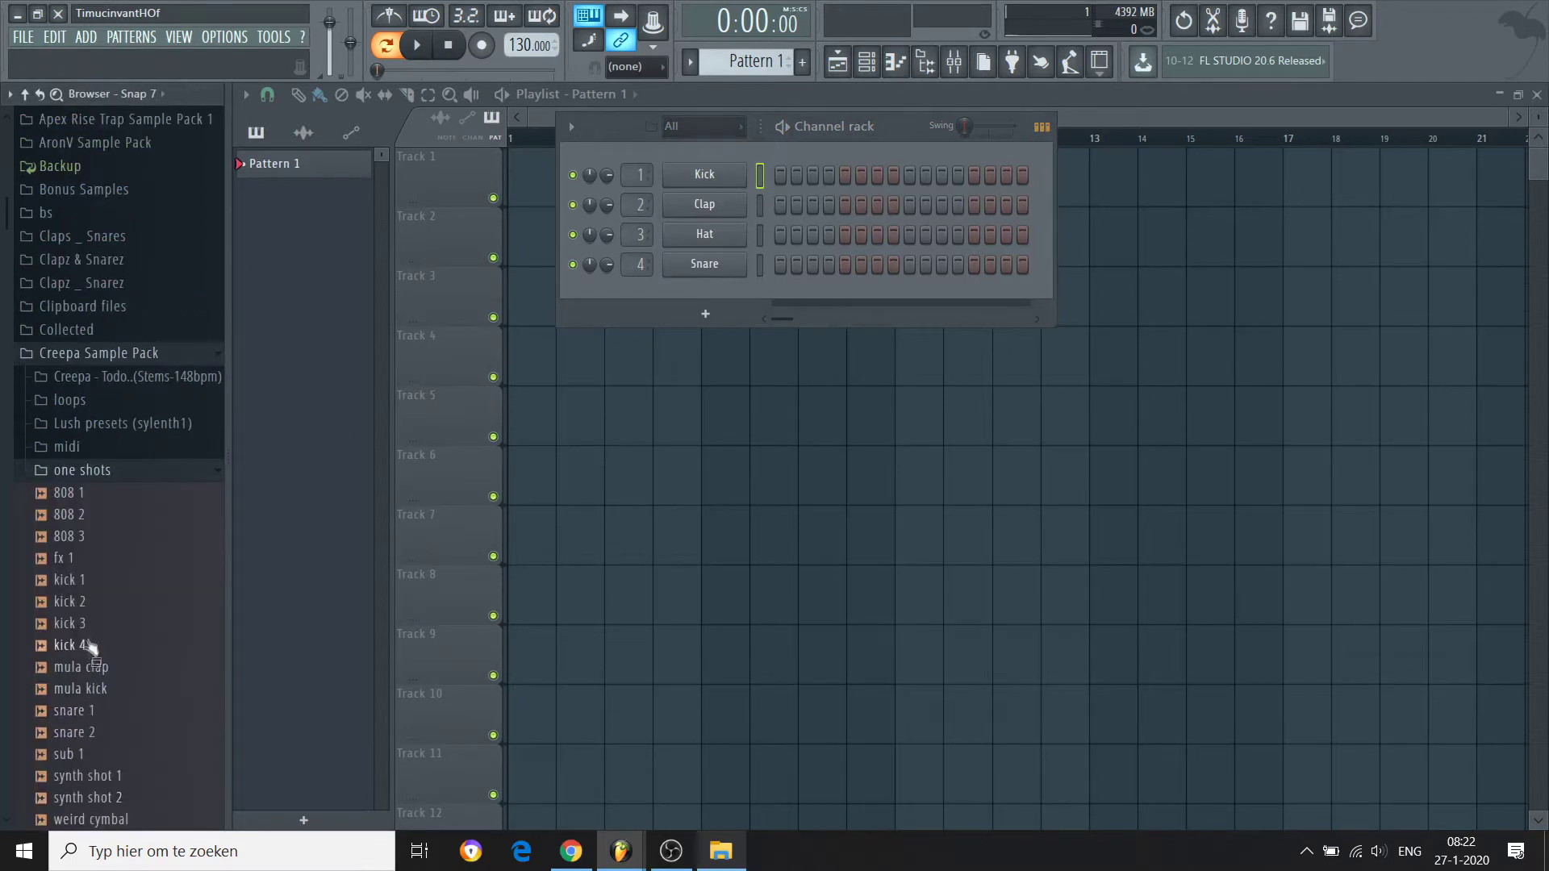
pyautogui.moveTo(71, 582); pyautogui.dragTo(685, 283)
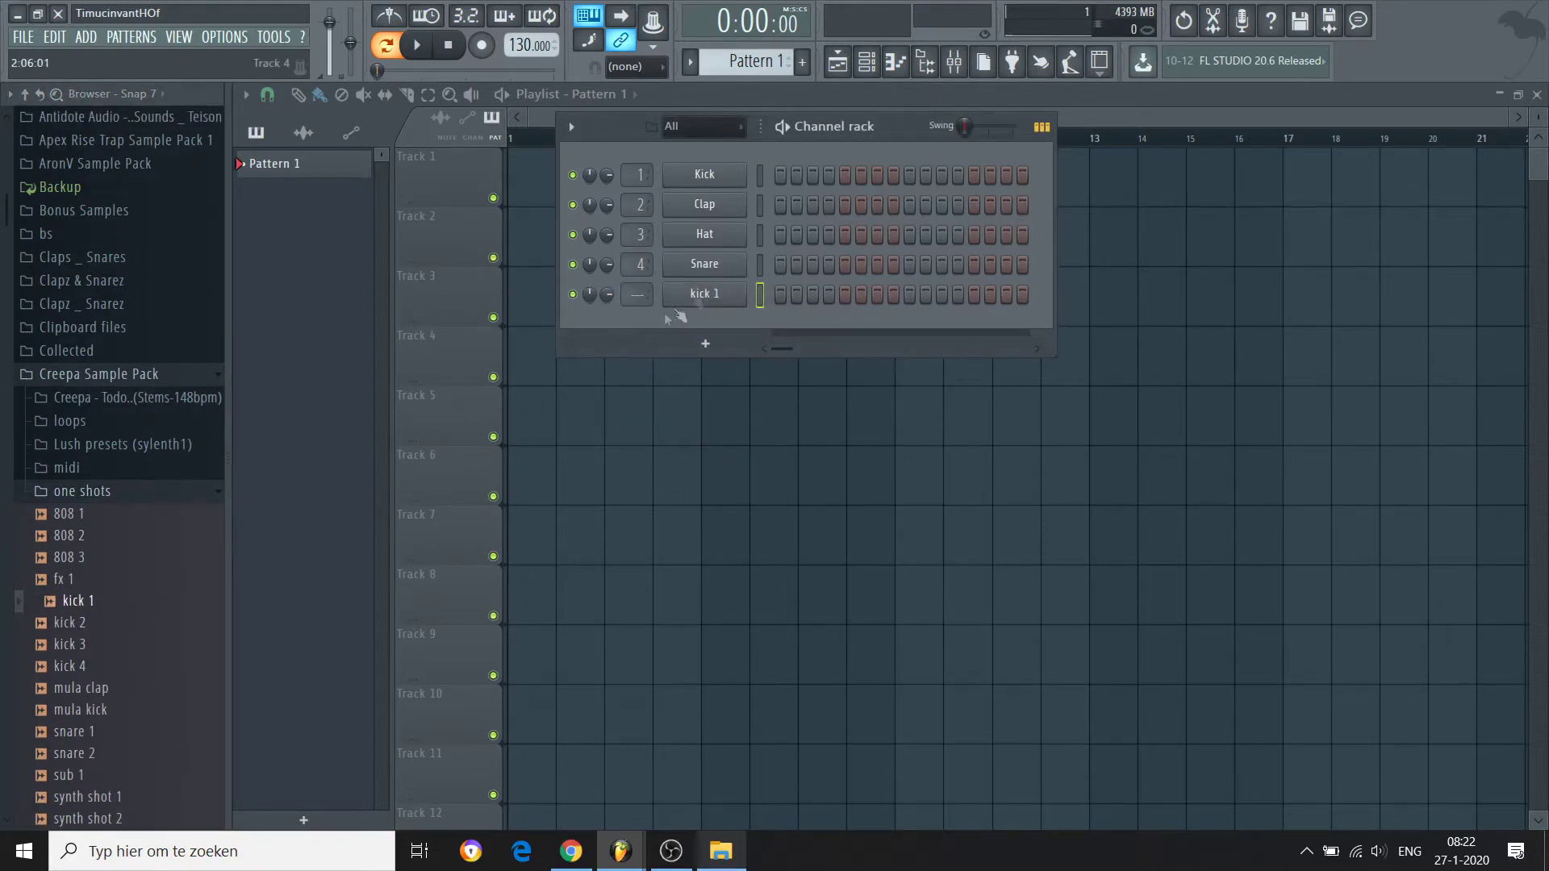
pyautogui.click(720, 292)
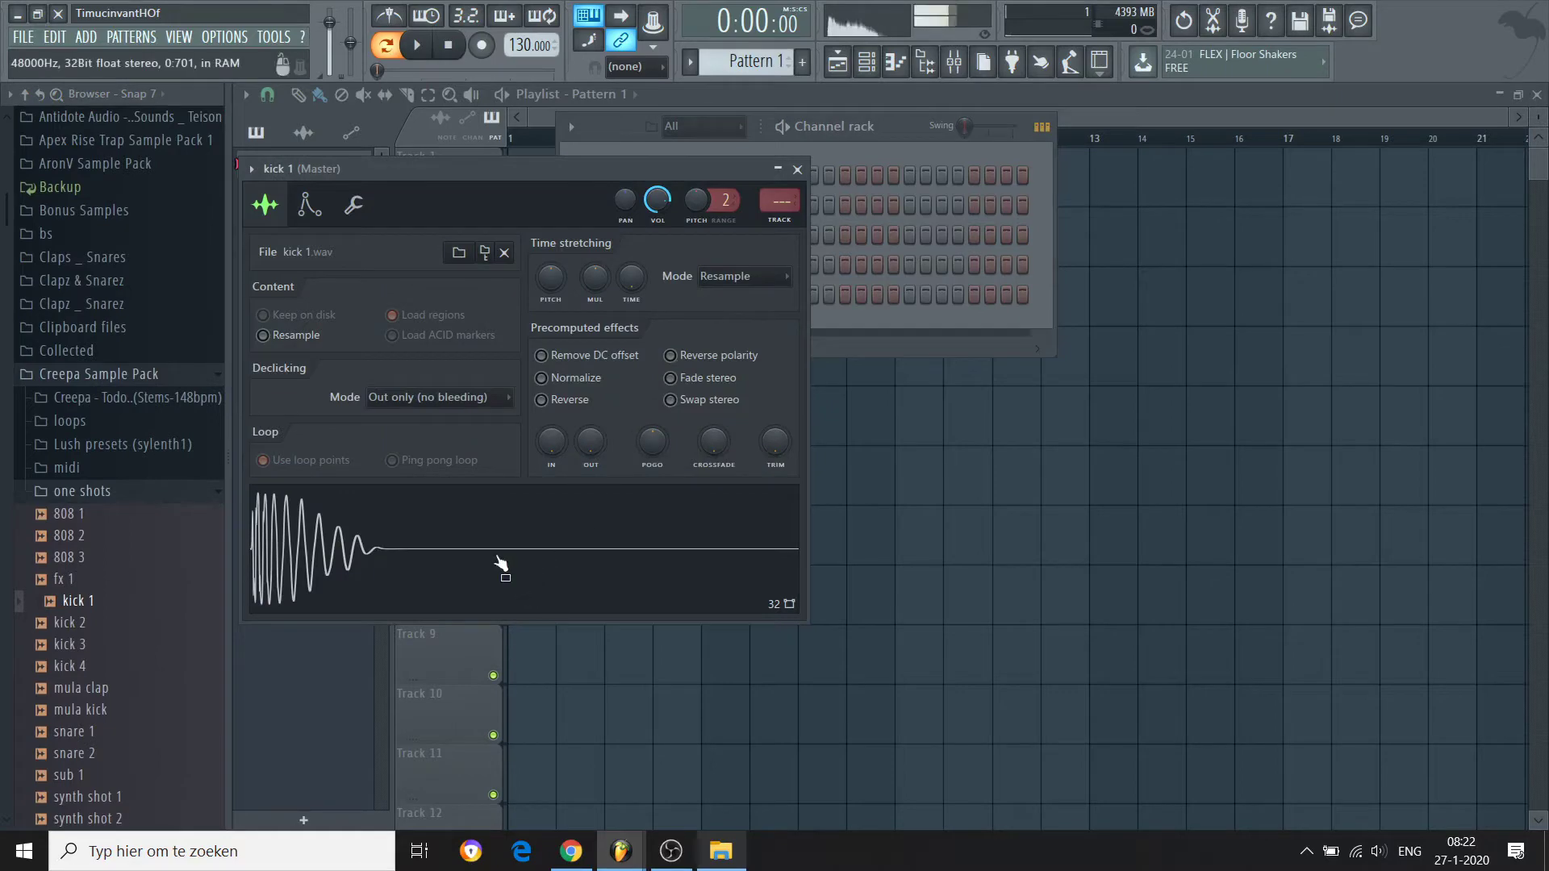
pyautogui.click(797, 170)
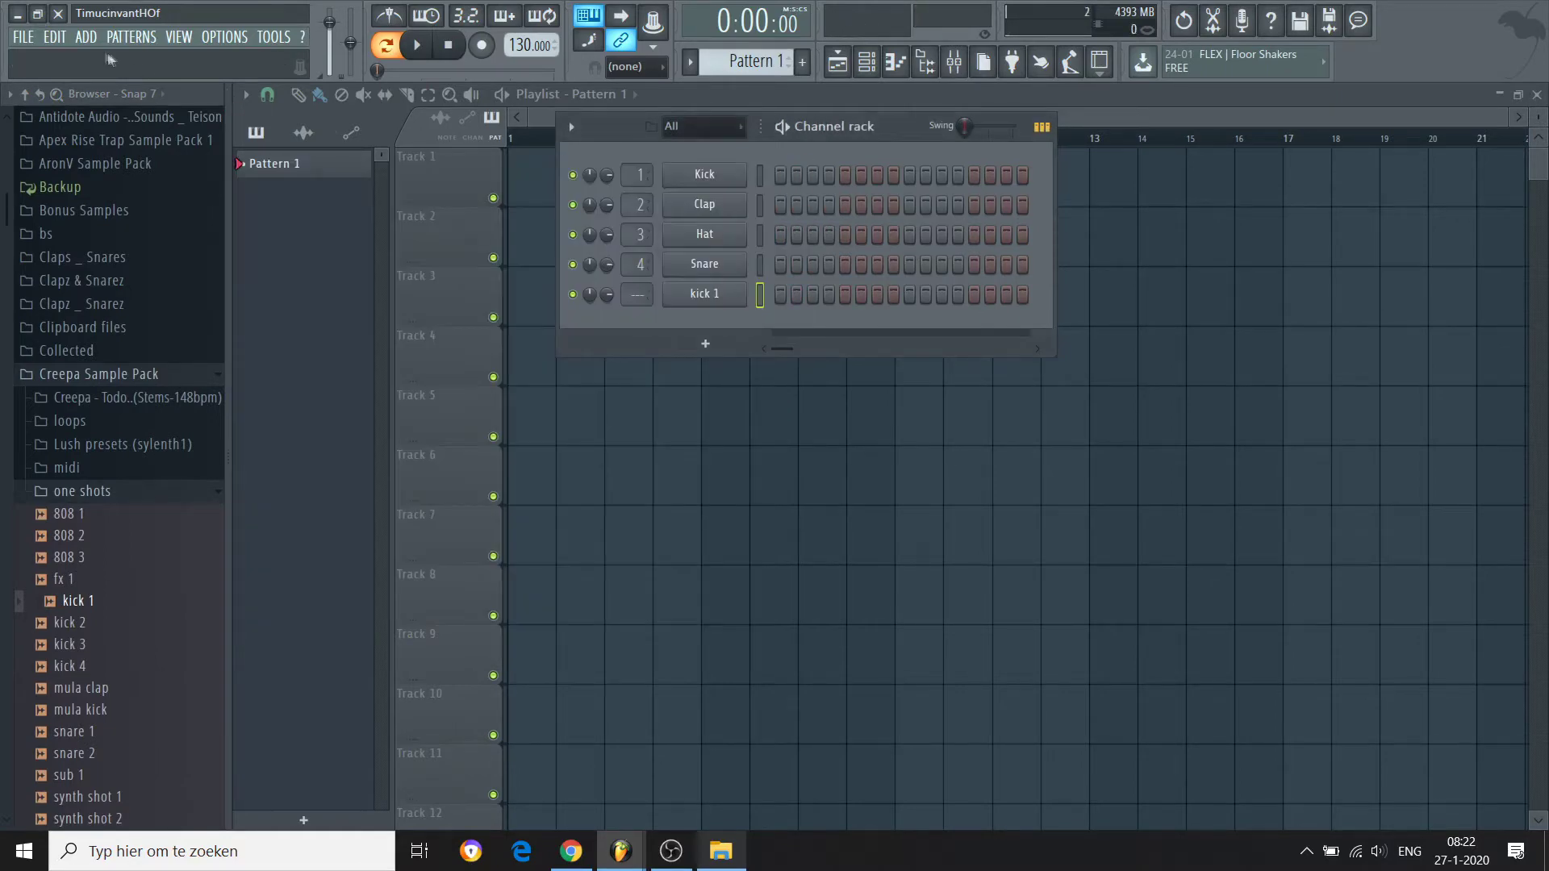
# Step: Add a Massive synth as a new channel and close its plugin window
pyautogui.click(82, 38)
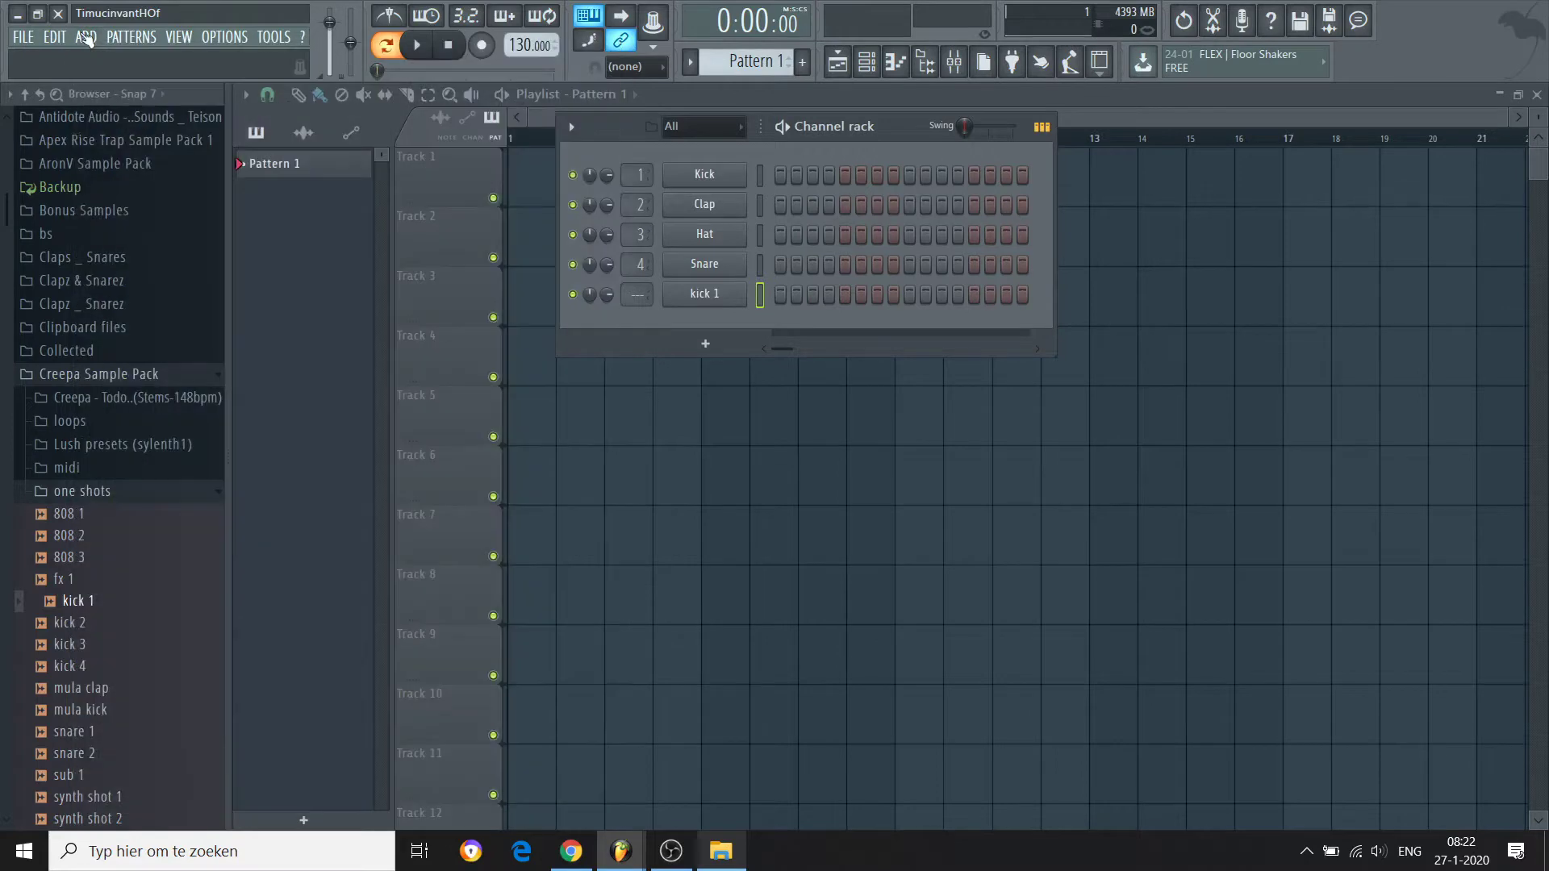
pyautogui.click(86, 38)
pyautogui.click(86, 38)
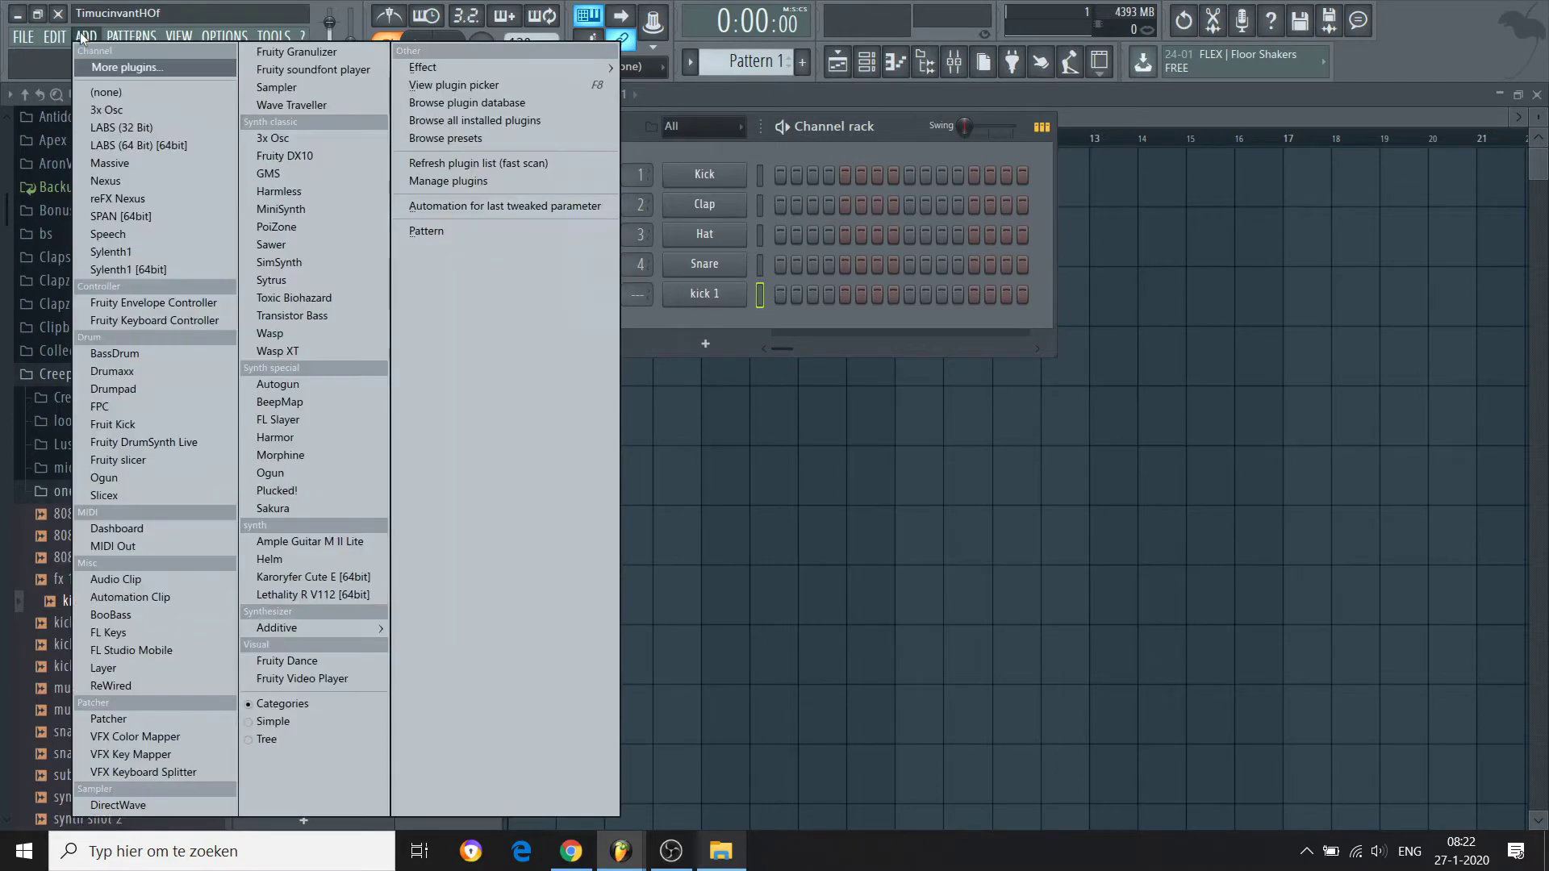
pyautogui.click(109, 164)
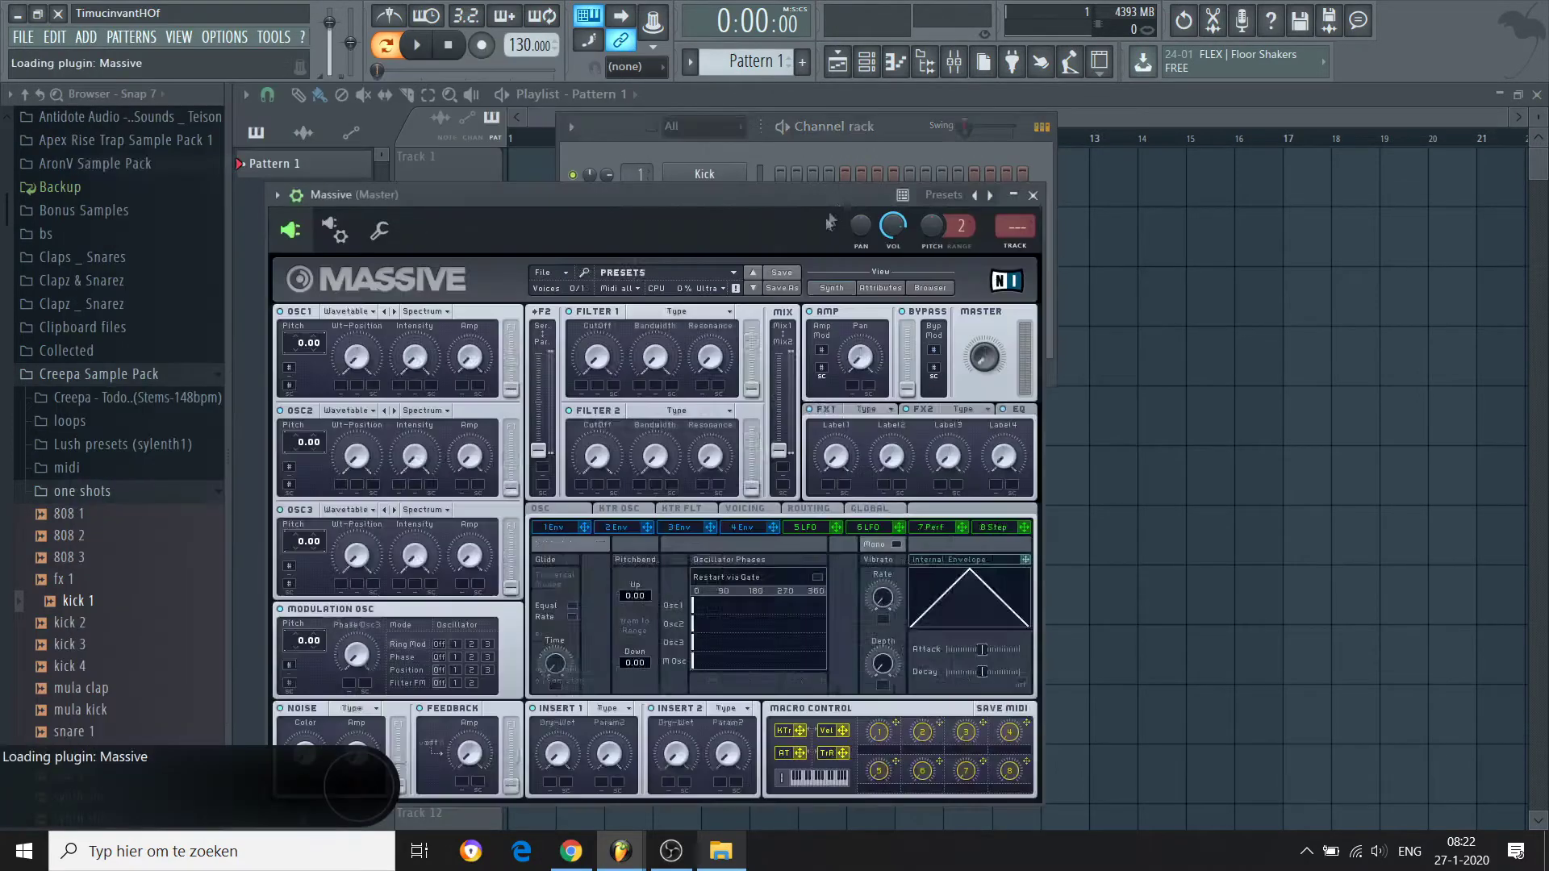
pyautogui.click(1045, 195)
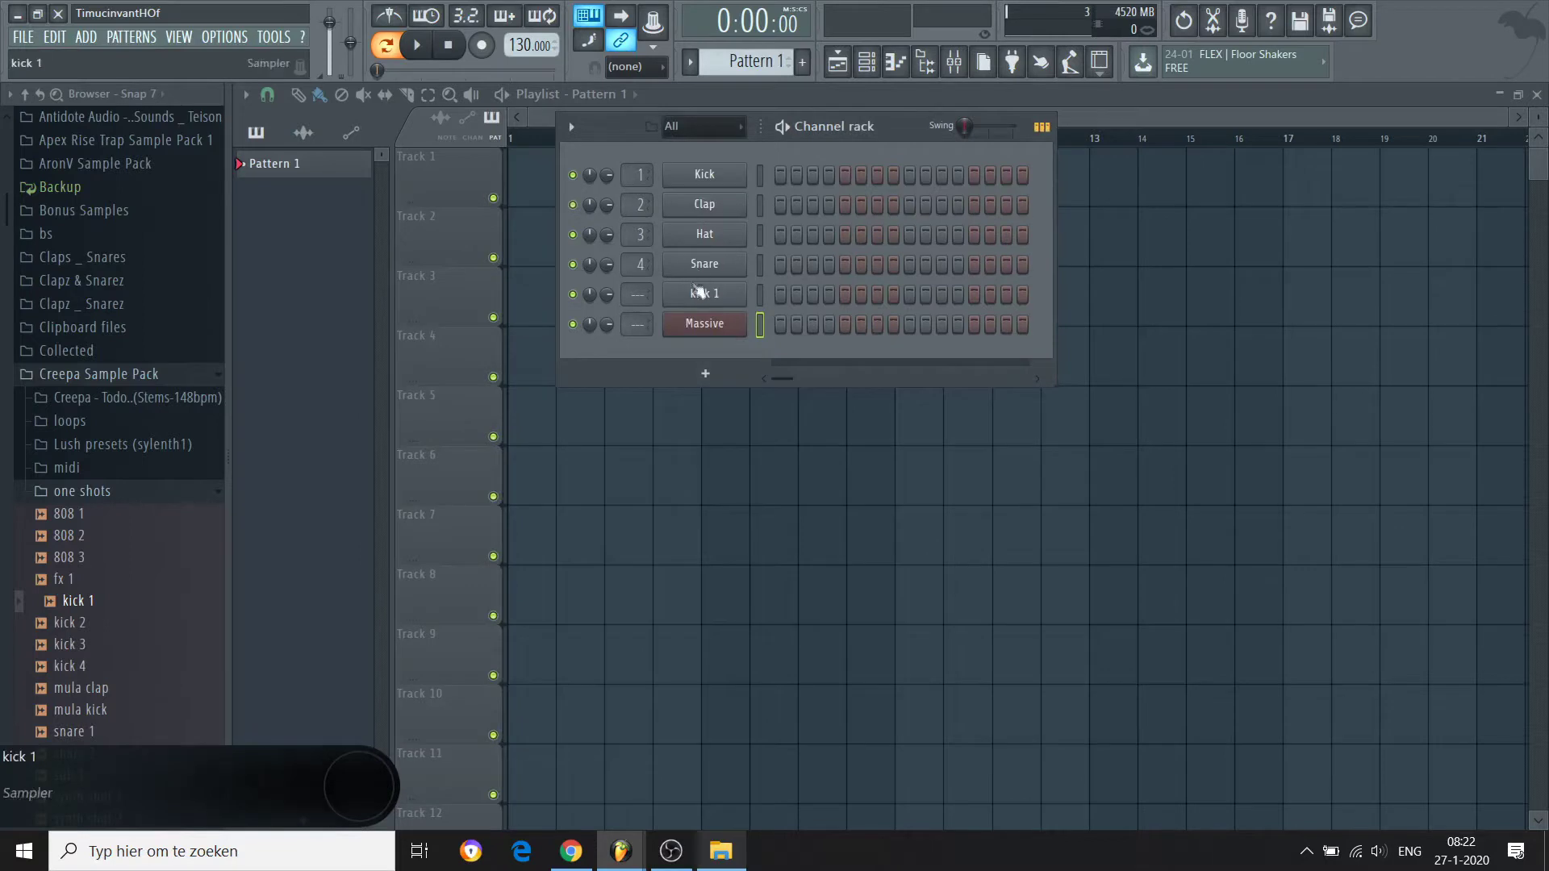
# Step: Add a second Massive instance to the channel rack and bring the rack back in front of the plugin window
pyautogui.click(705, 375)
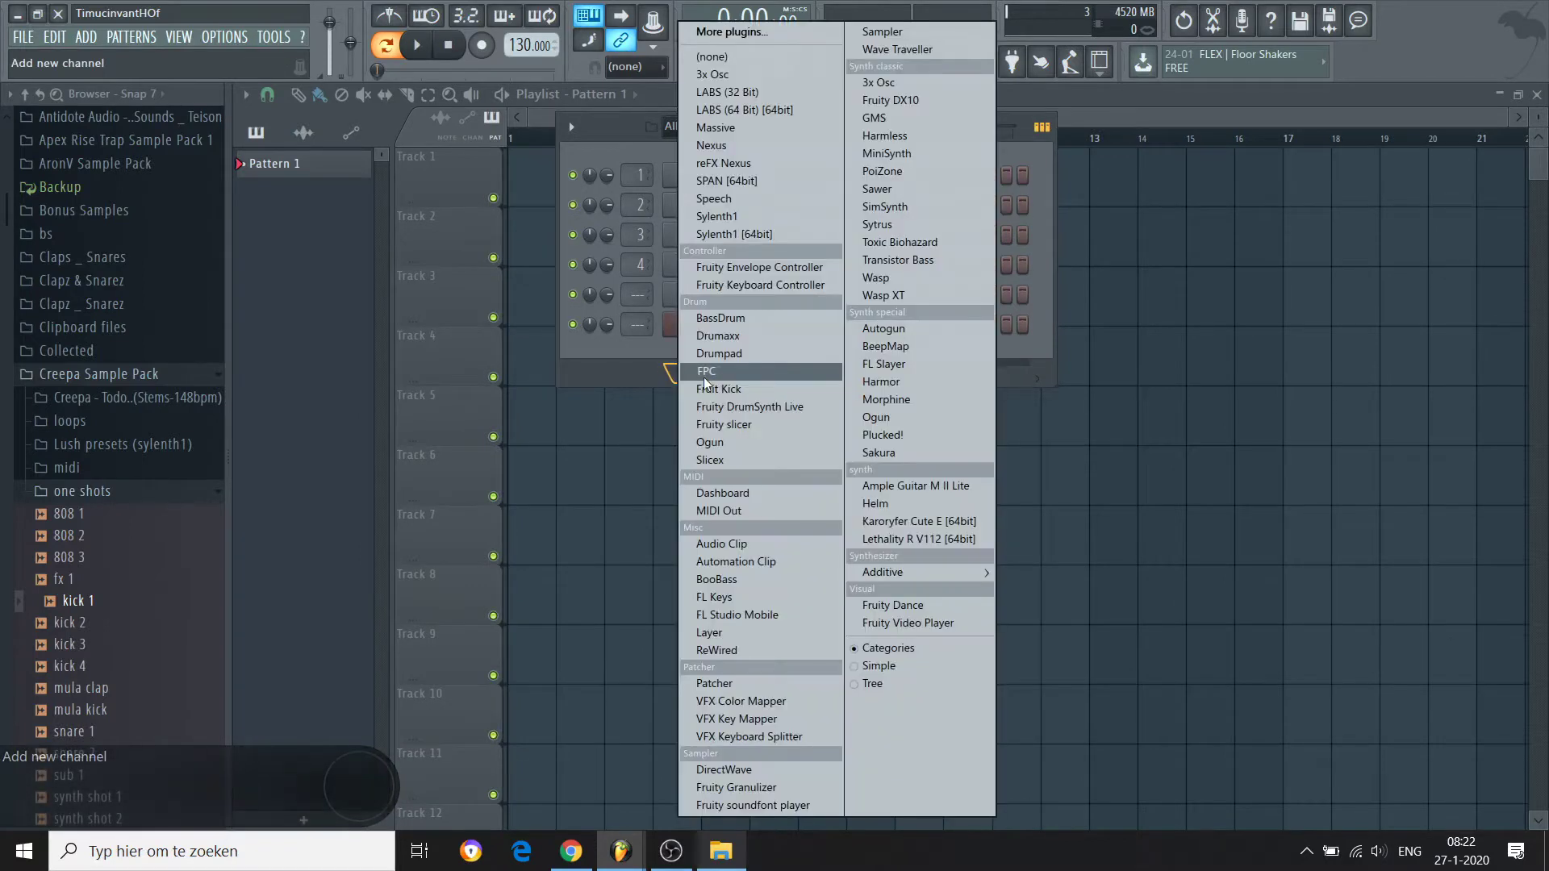
pyautogui.click(747, 133)
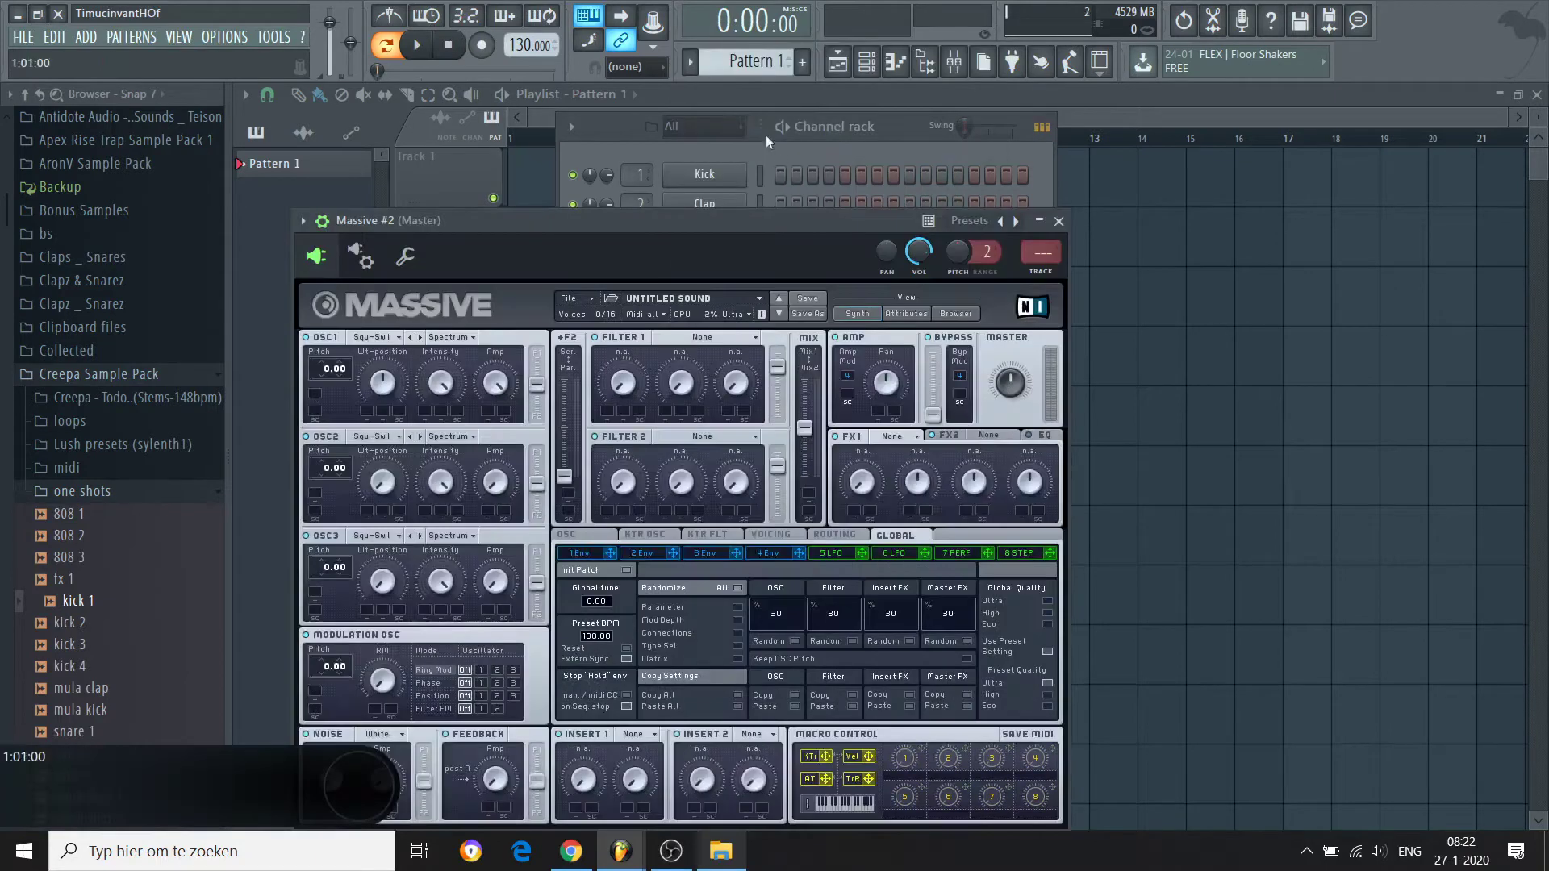
pyautogui.click(713, 153)
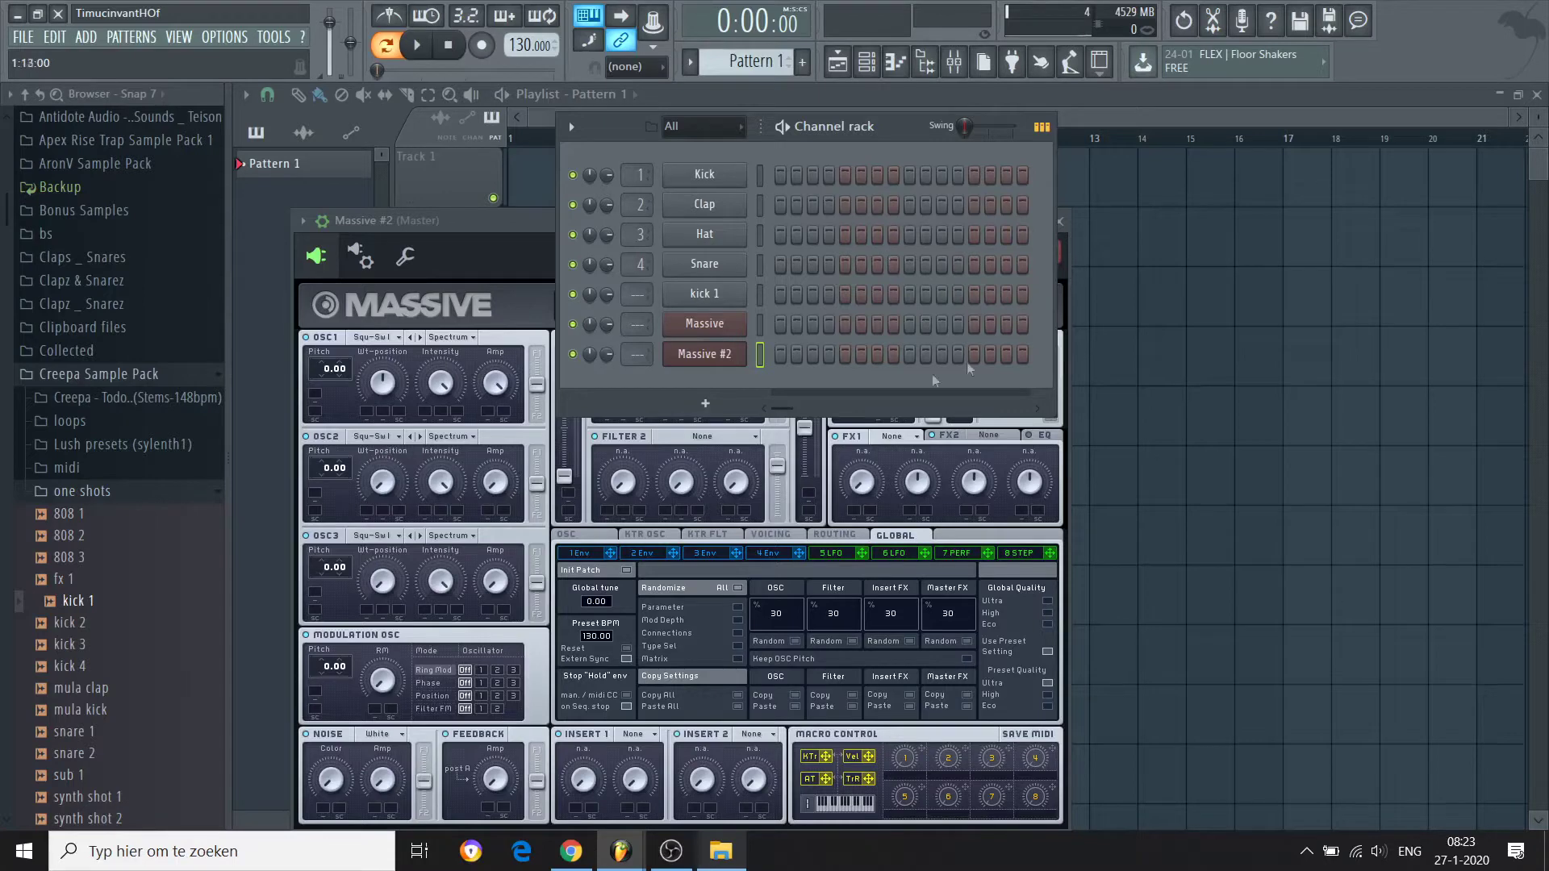
# Step: Program the Kick on steps 1, 5, 9 and 13 and the Clap on steps 5 and 13, leaving the Hat row empty
pyautogui.moveTo(922, 234); pyautogui.dragTo(811, 229)
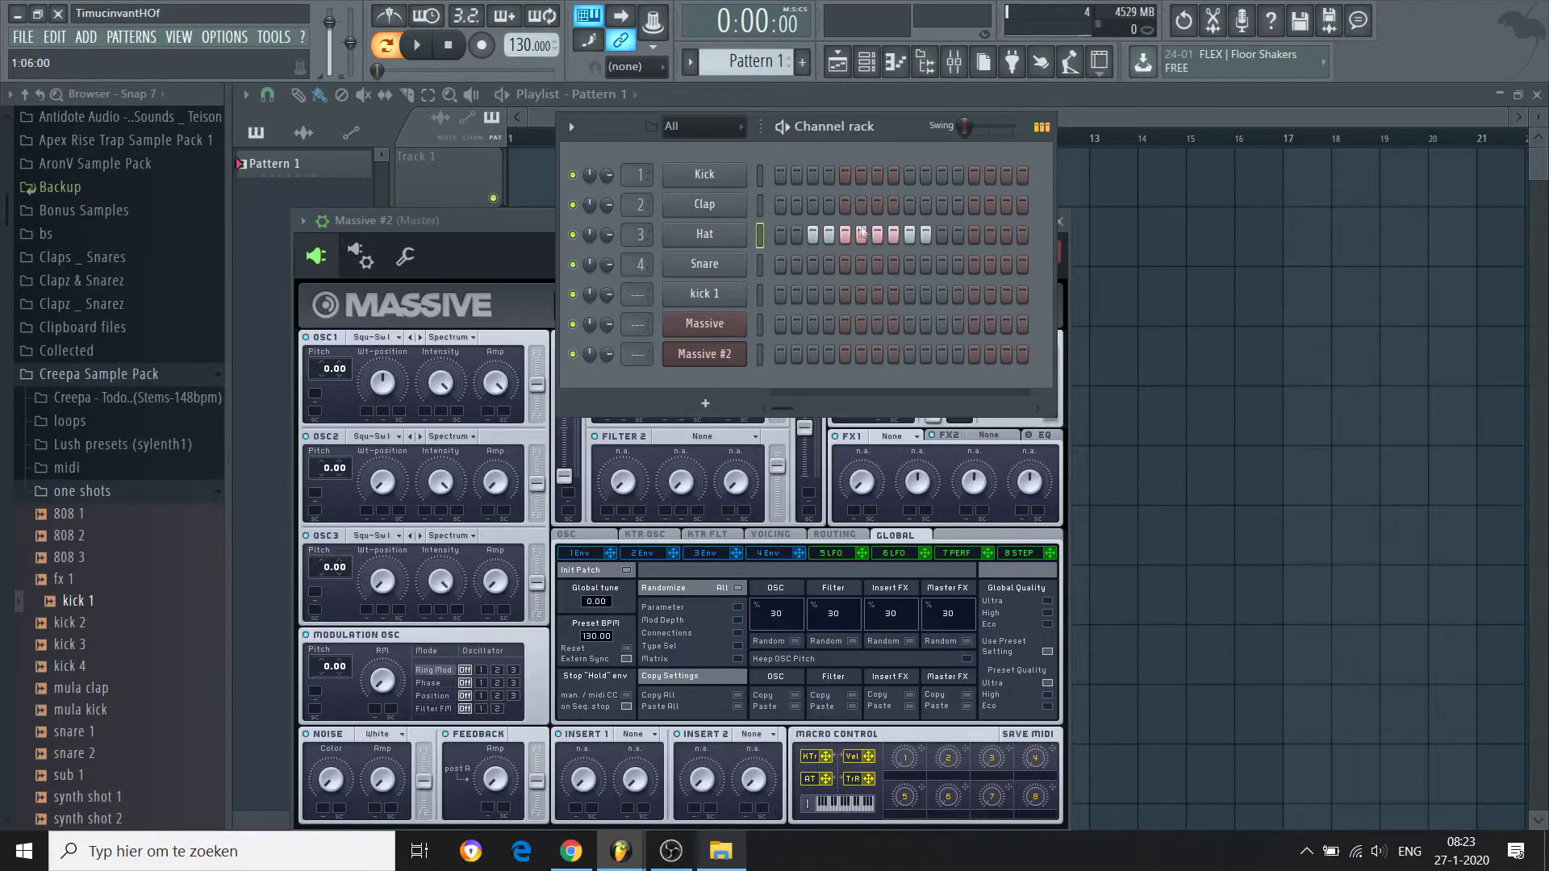
pyautogui.moveTo(947, 233); pyautogui.dragTo(795, 227)
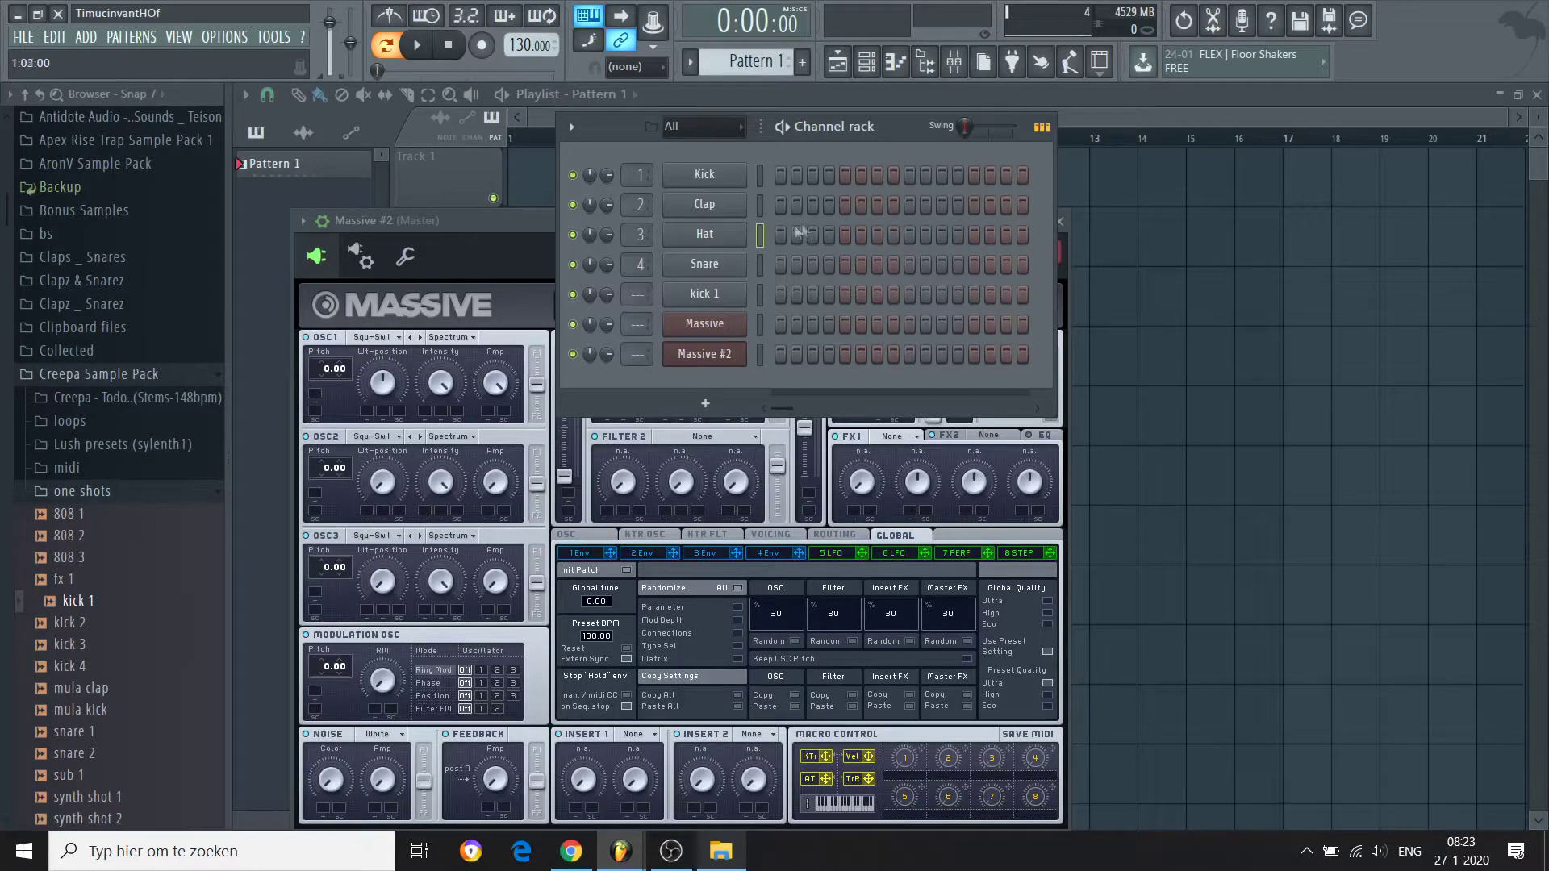
pyautogui.click(776, 176)
pyautogui.click(845, 176)
pyautogui.click(909, 176)
pyautogui.click(974, 175)
pyautogui.click(844, 205)
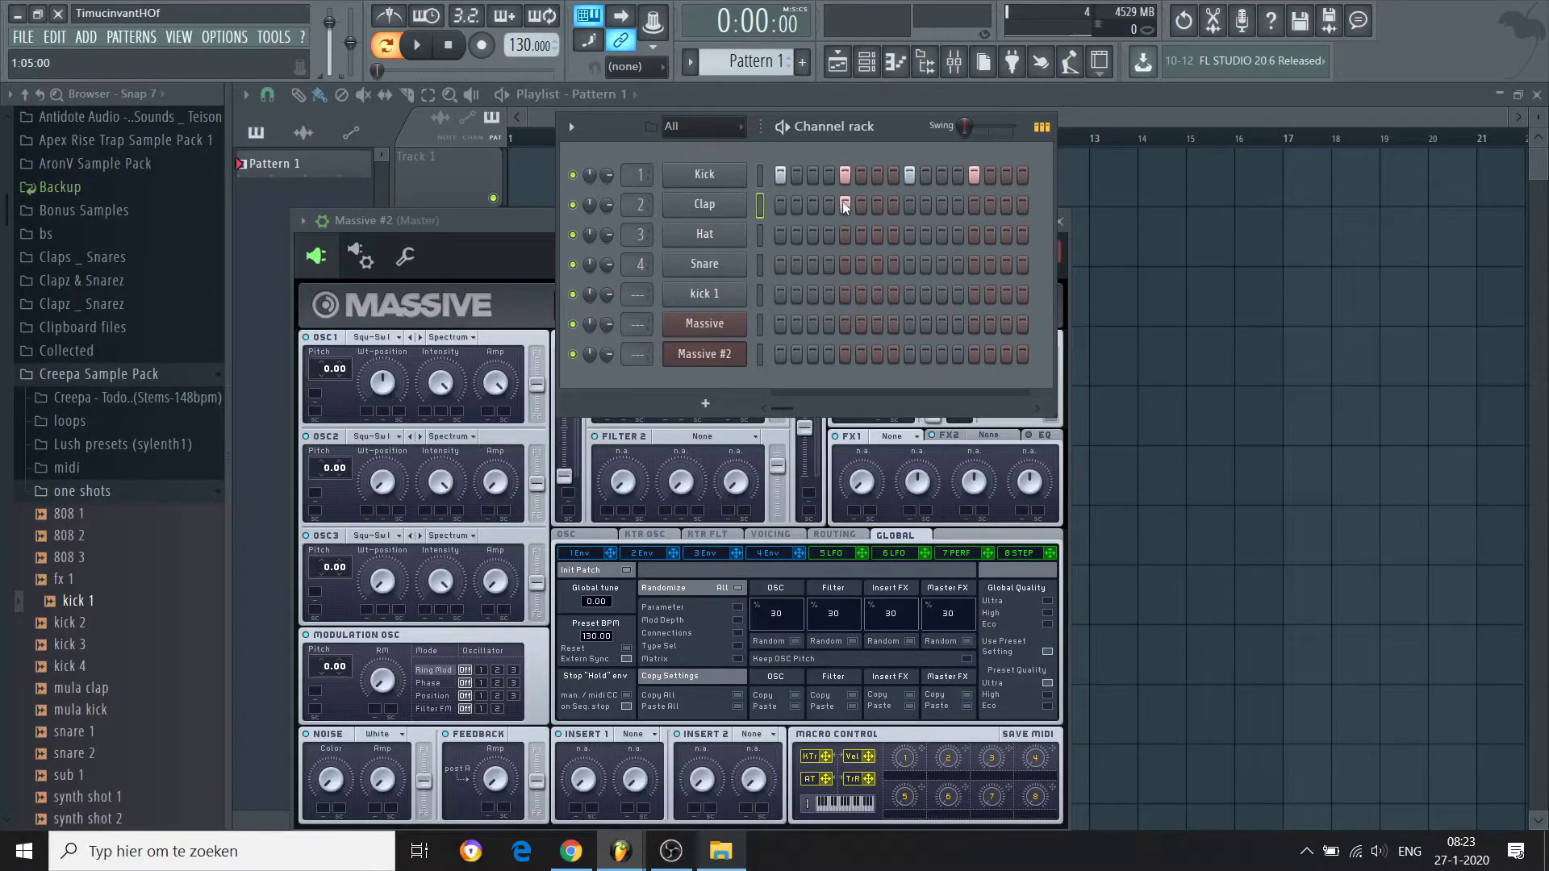
pyautogui.press('space')
pyautogui.click(780, 234)
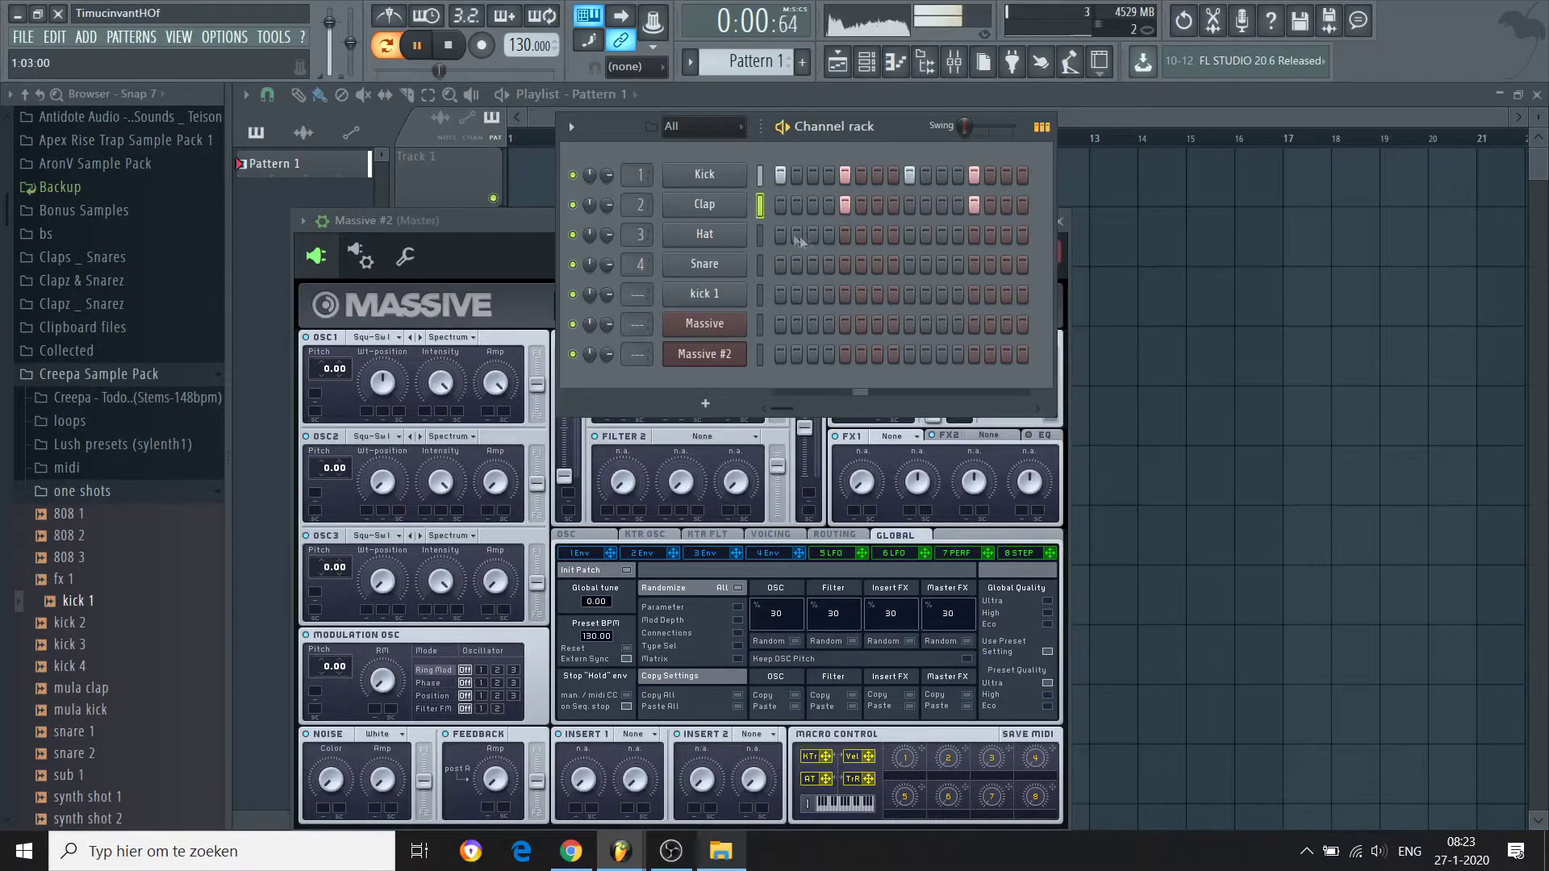
pyautogui.click(813, 234)
pyautogui.click(860, 234)
pyautogui.click(893, 234)
pyautogui.click(942, 234)
pyautogui.click(910, 234)
pyautogui.click(973, 234)
pyautogui.click(989, 234)
pyautogui.click(1004, 235)
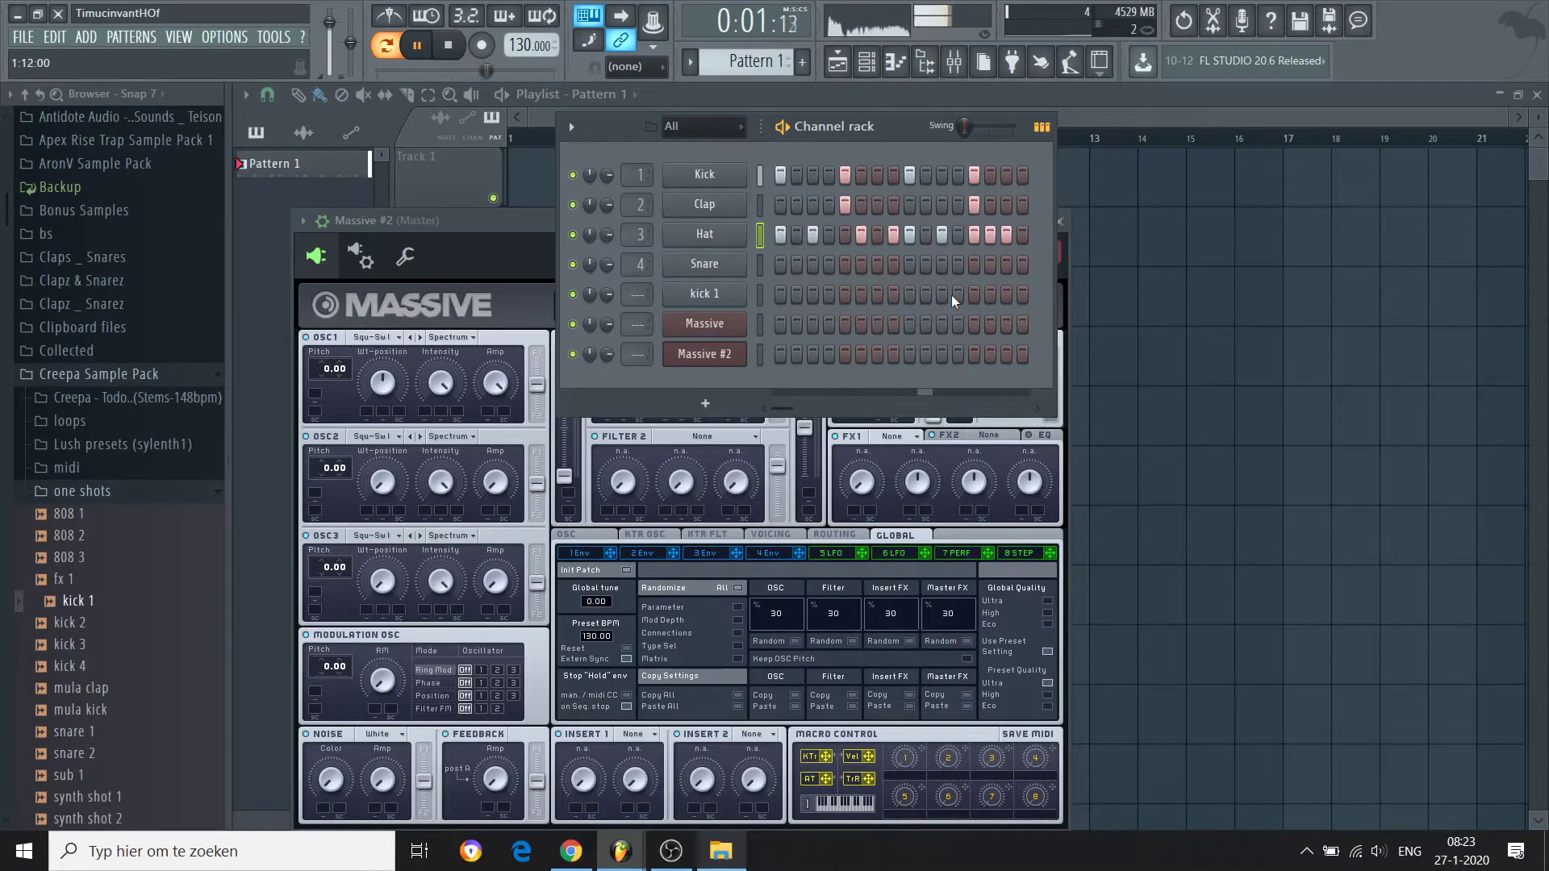
pyautogui.press('space')
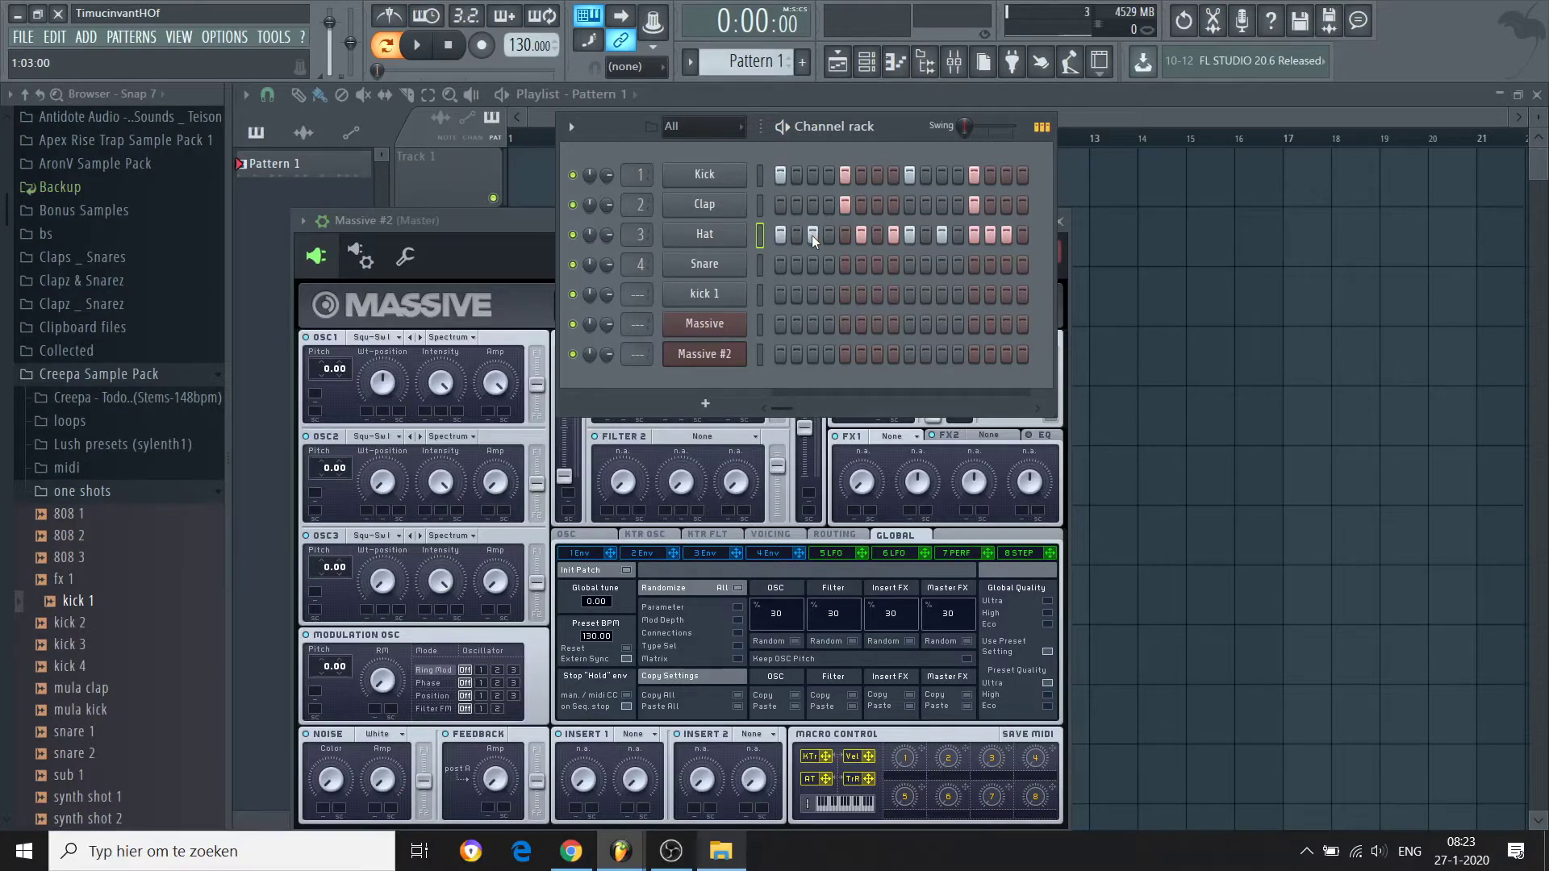
pyautogui.moveTo(812, 235); pyautogui.dragTo(993, 235)
pyautogui.click(779, 234)
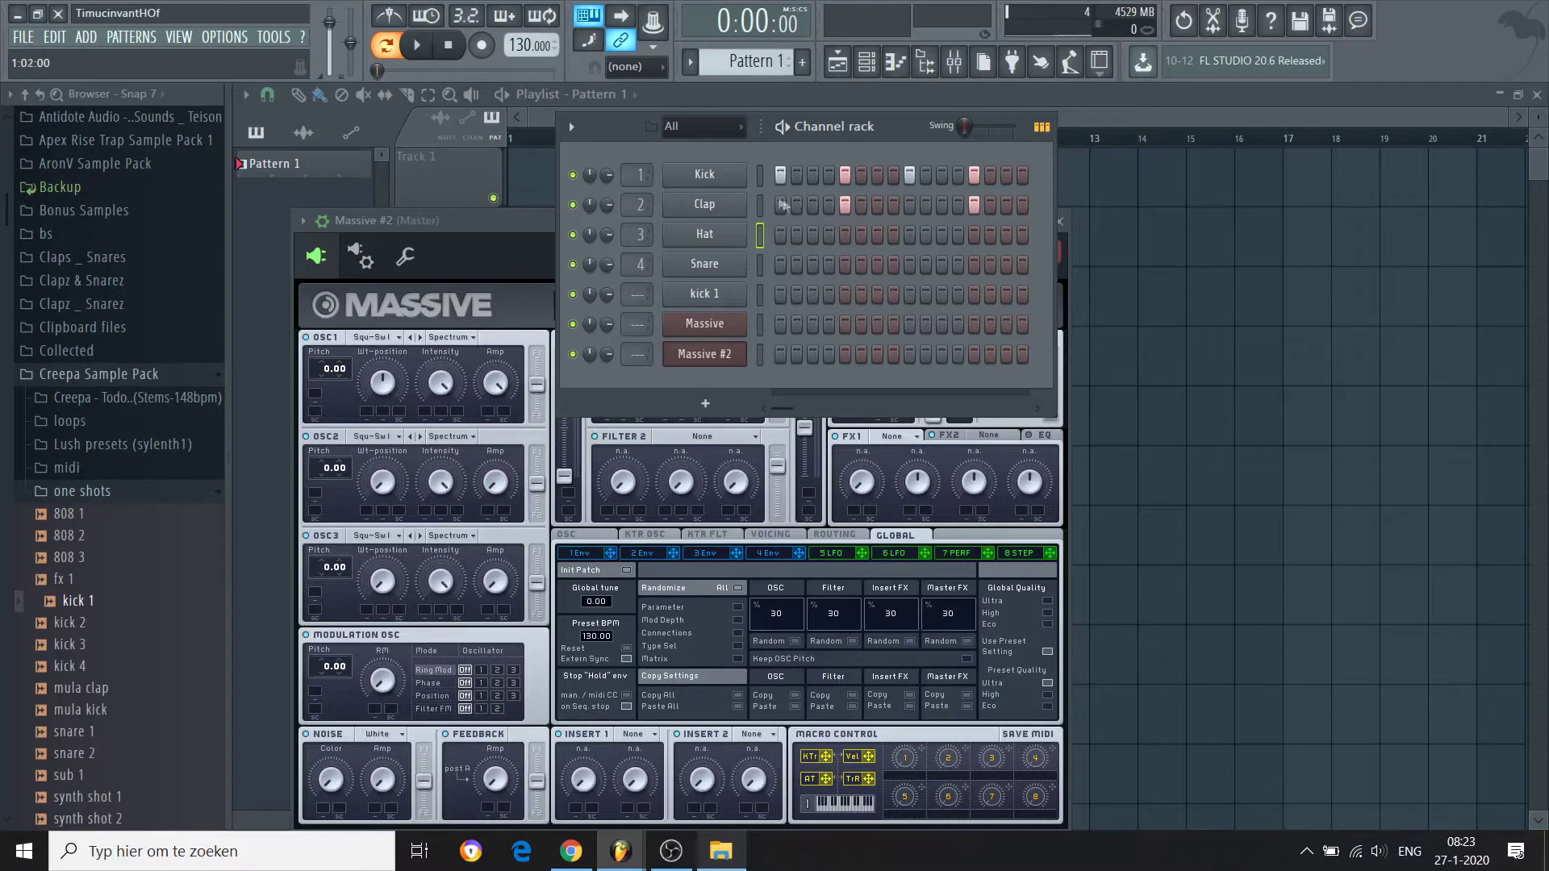
# Step: Rename the first pattern as "drums"
pyautogui.click(748, 102)
pyautogui.click(867, 64)
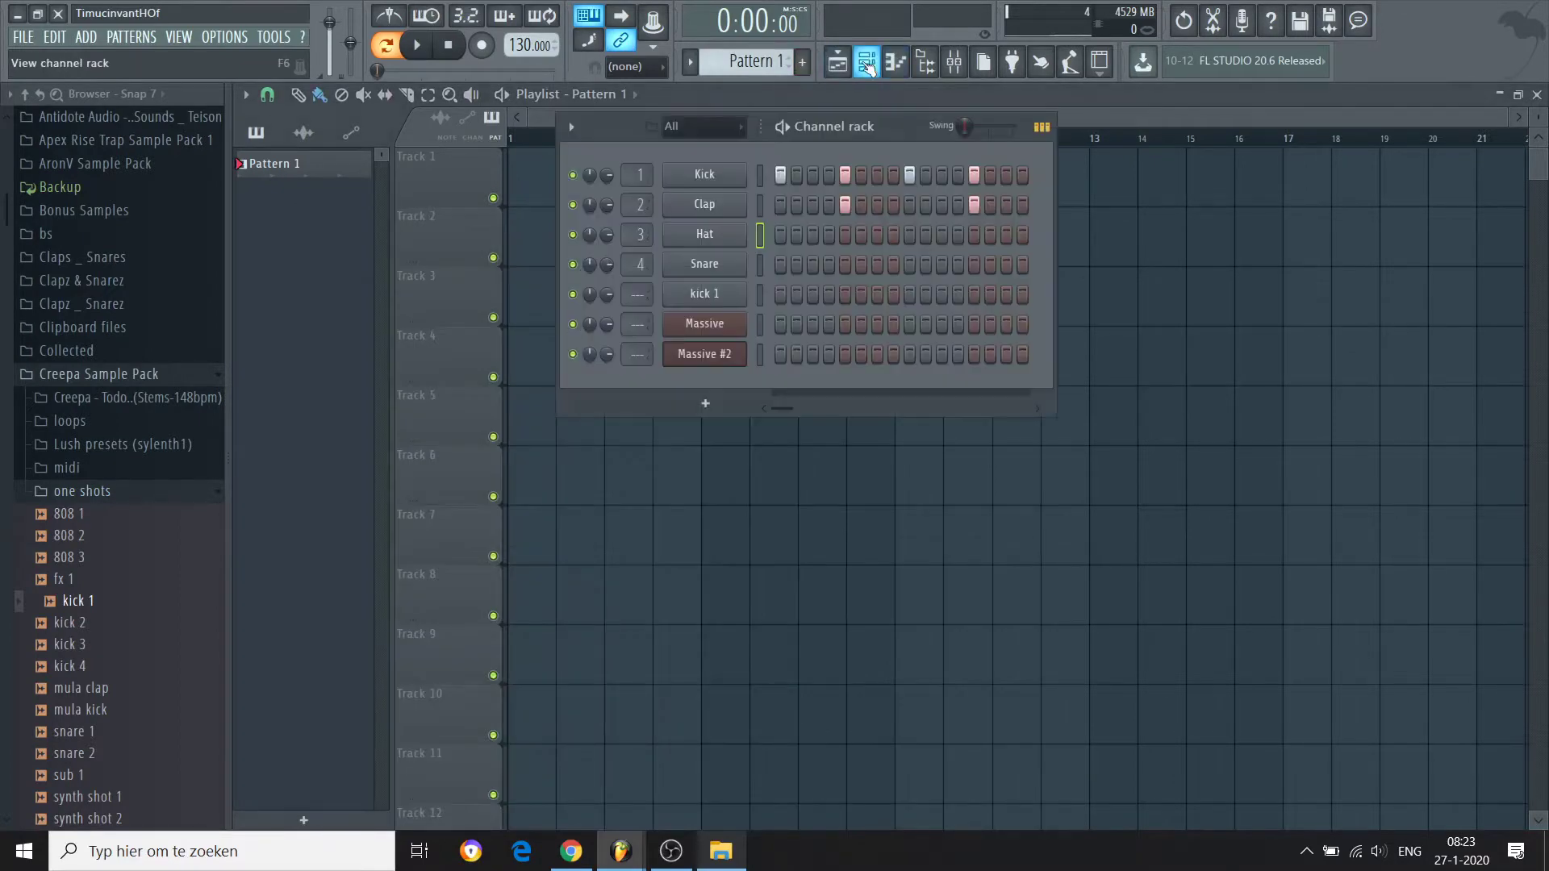
pyautogui.click(763, 61)
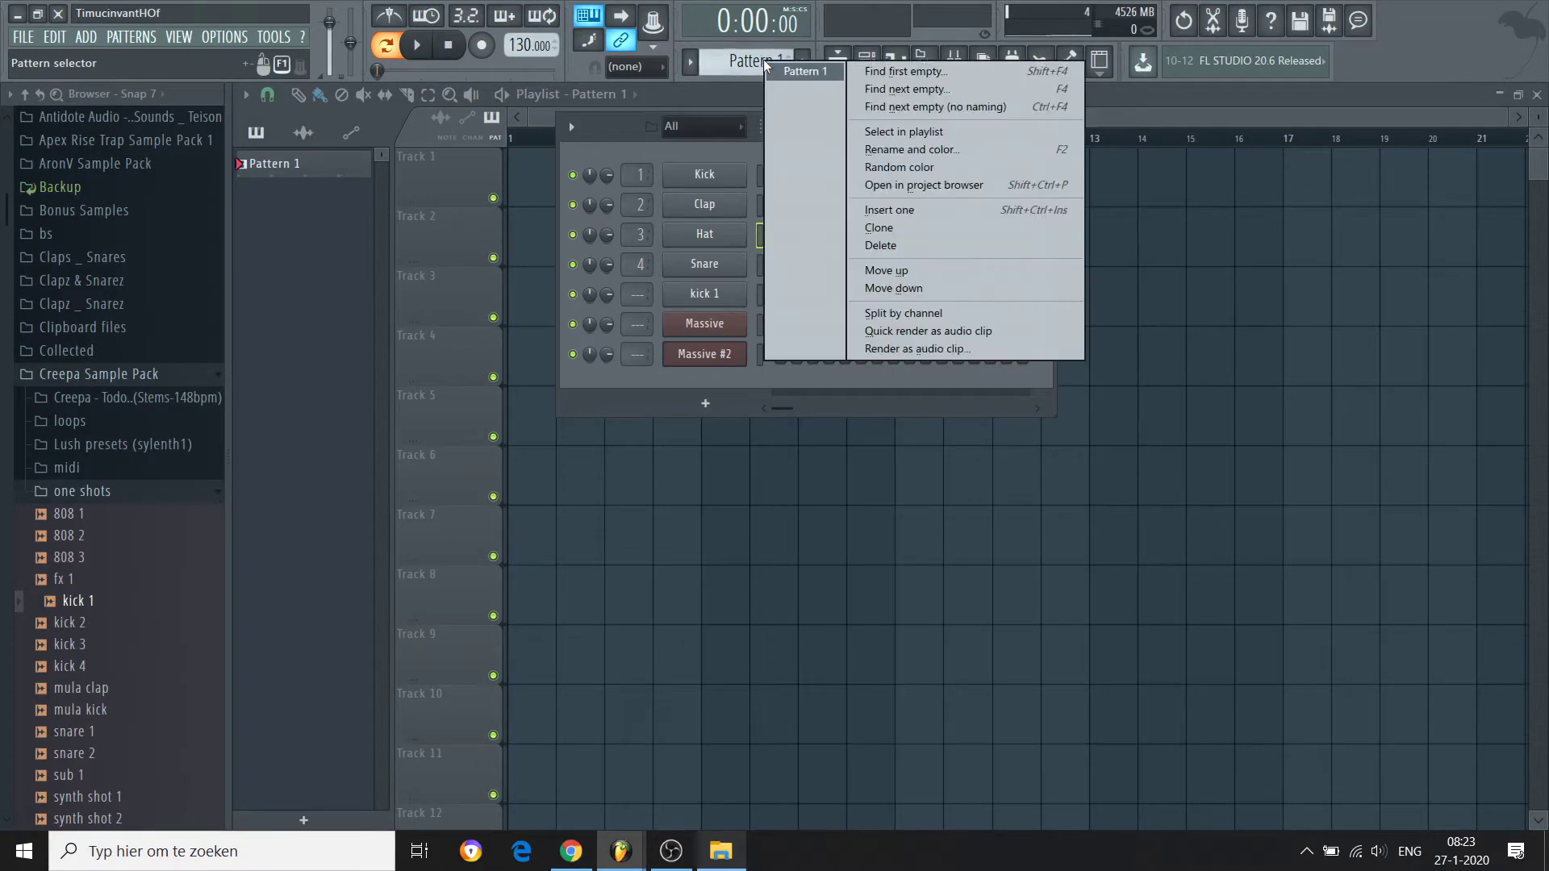
pyautogui.click(880, 155)
pyautogui.write('drums')
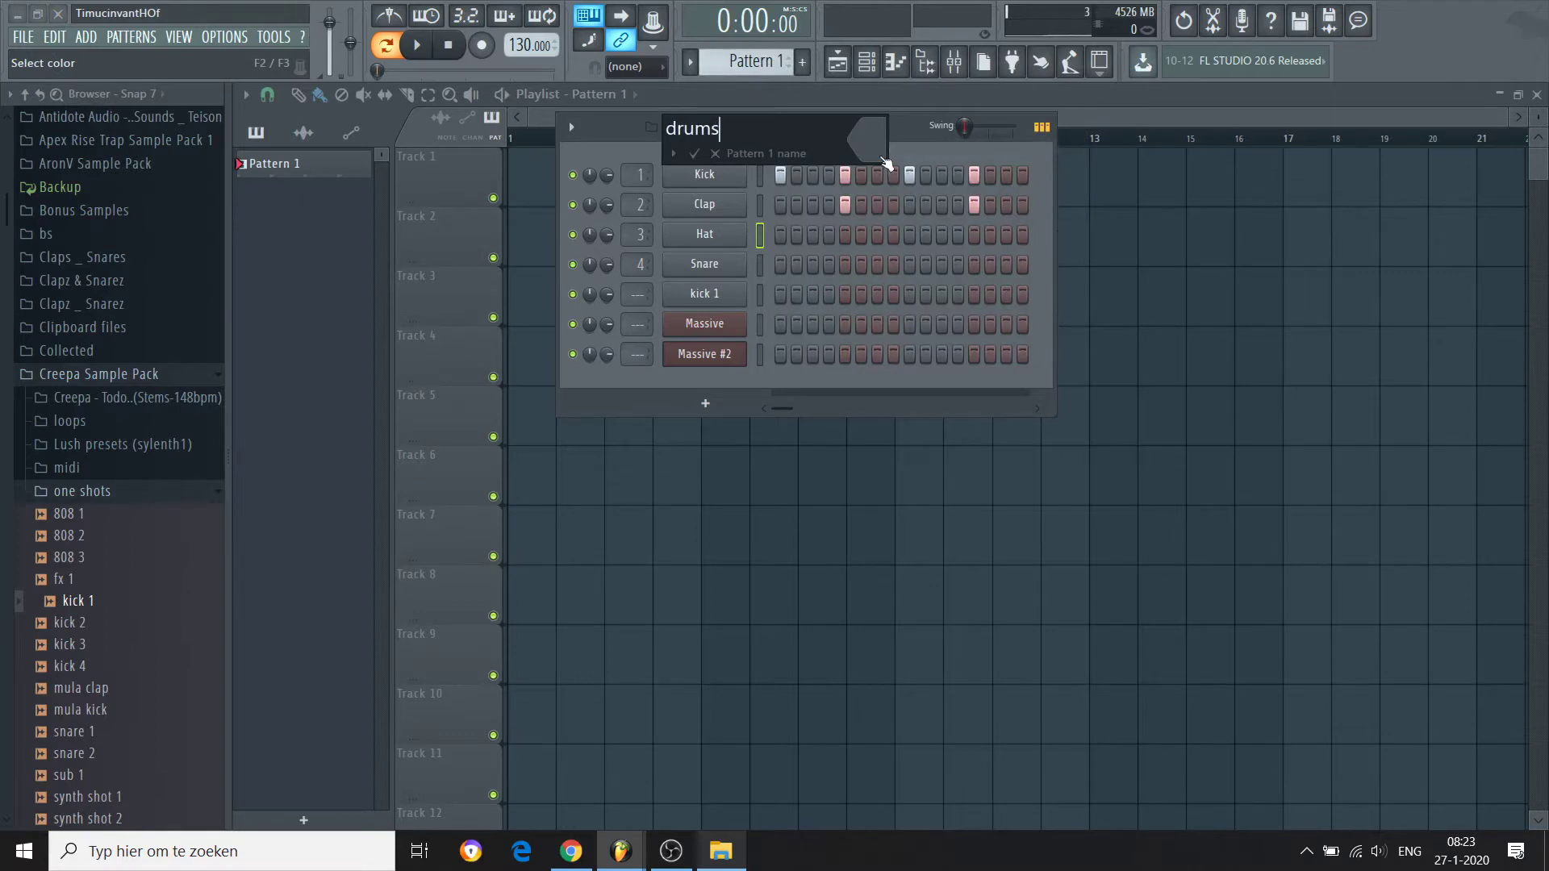
pyautogui.press('Return')
# Step: Switch to the empty Pattern 2 and open the piano roll for the first Massive channel
pyautogui.moveTo(746, 60); pyautogui.dragTo(746, 49)
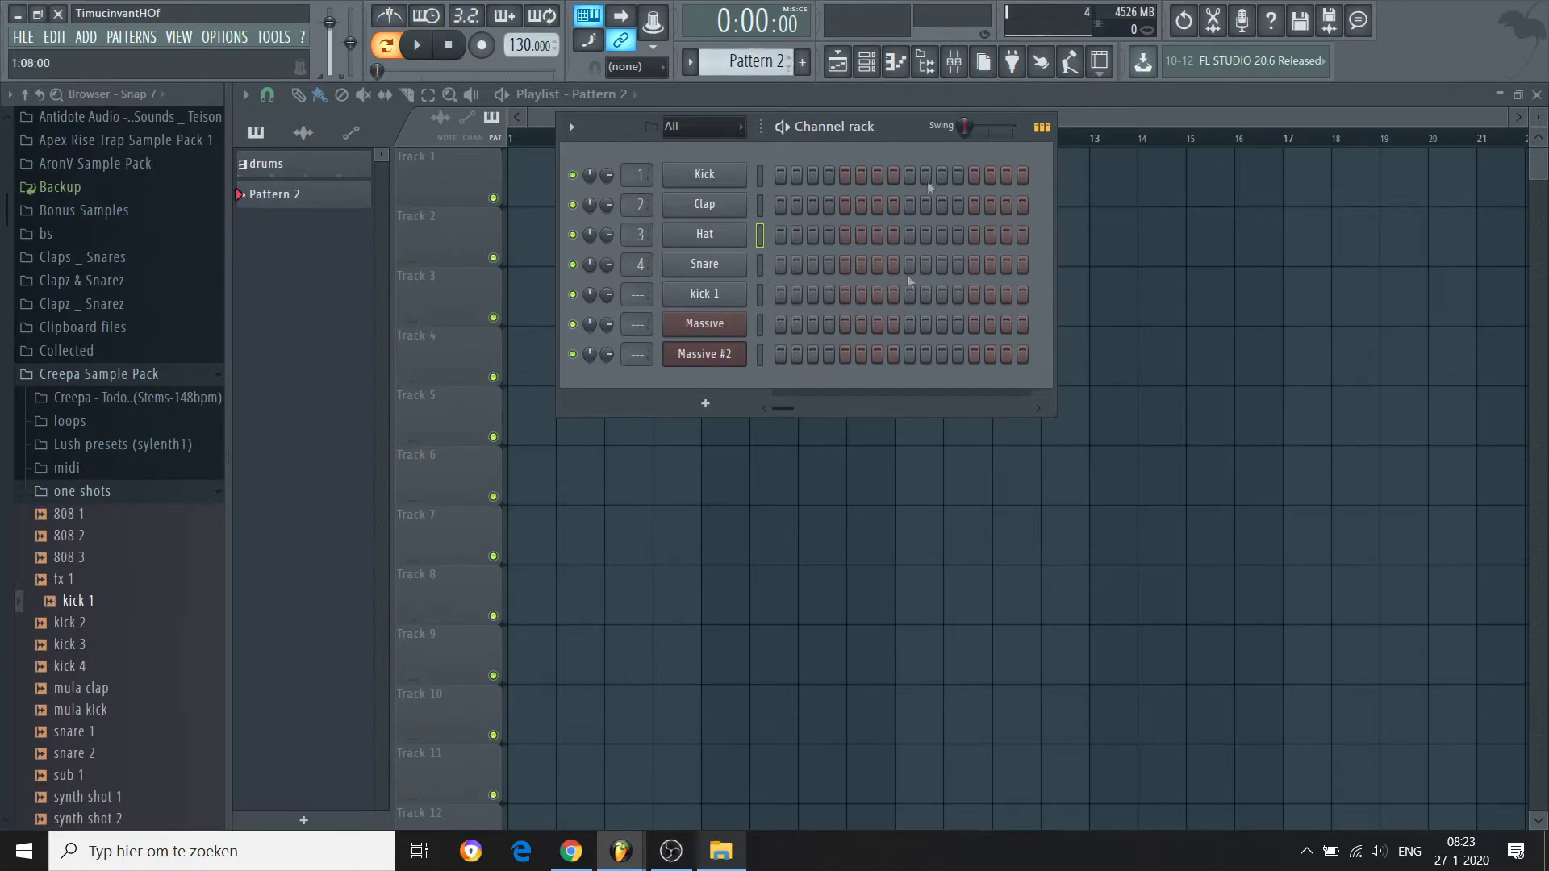
pyautogui.click(894, 63)
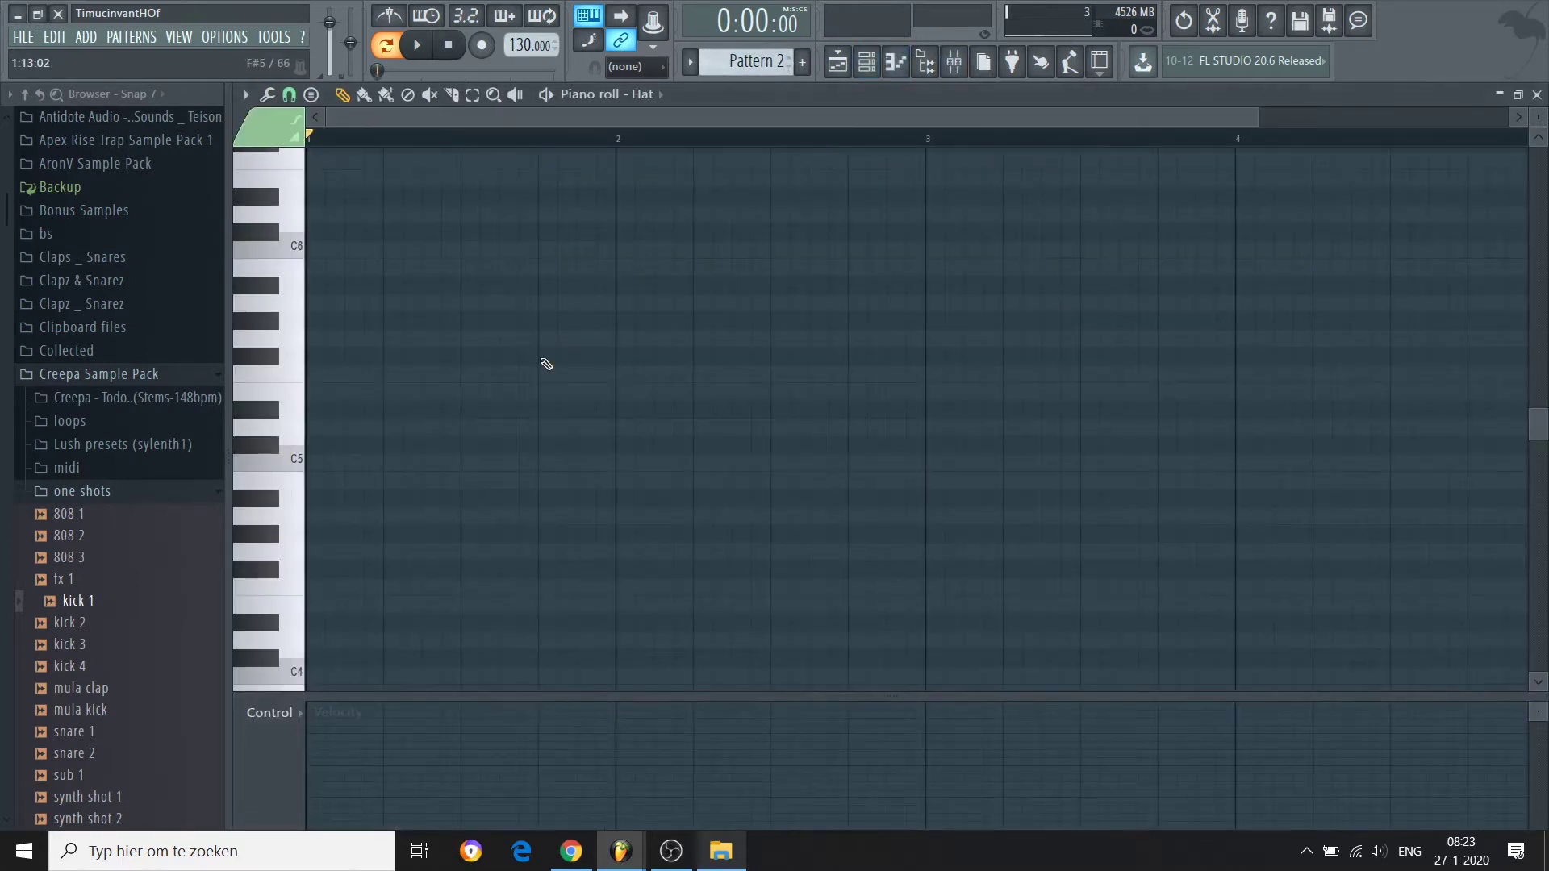
pyautogui.click(657, 99)
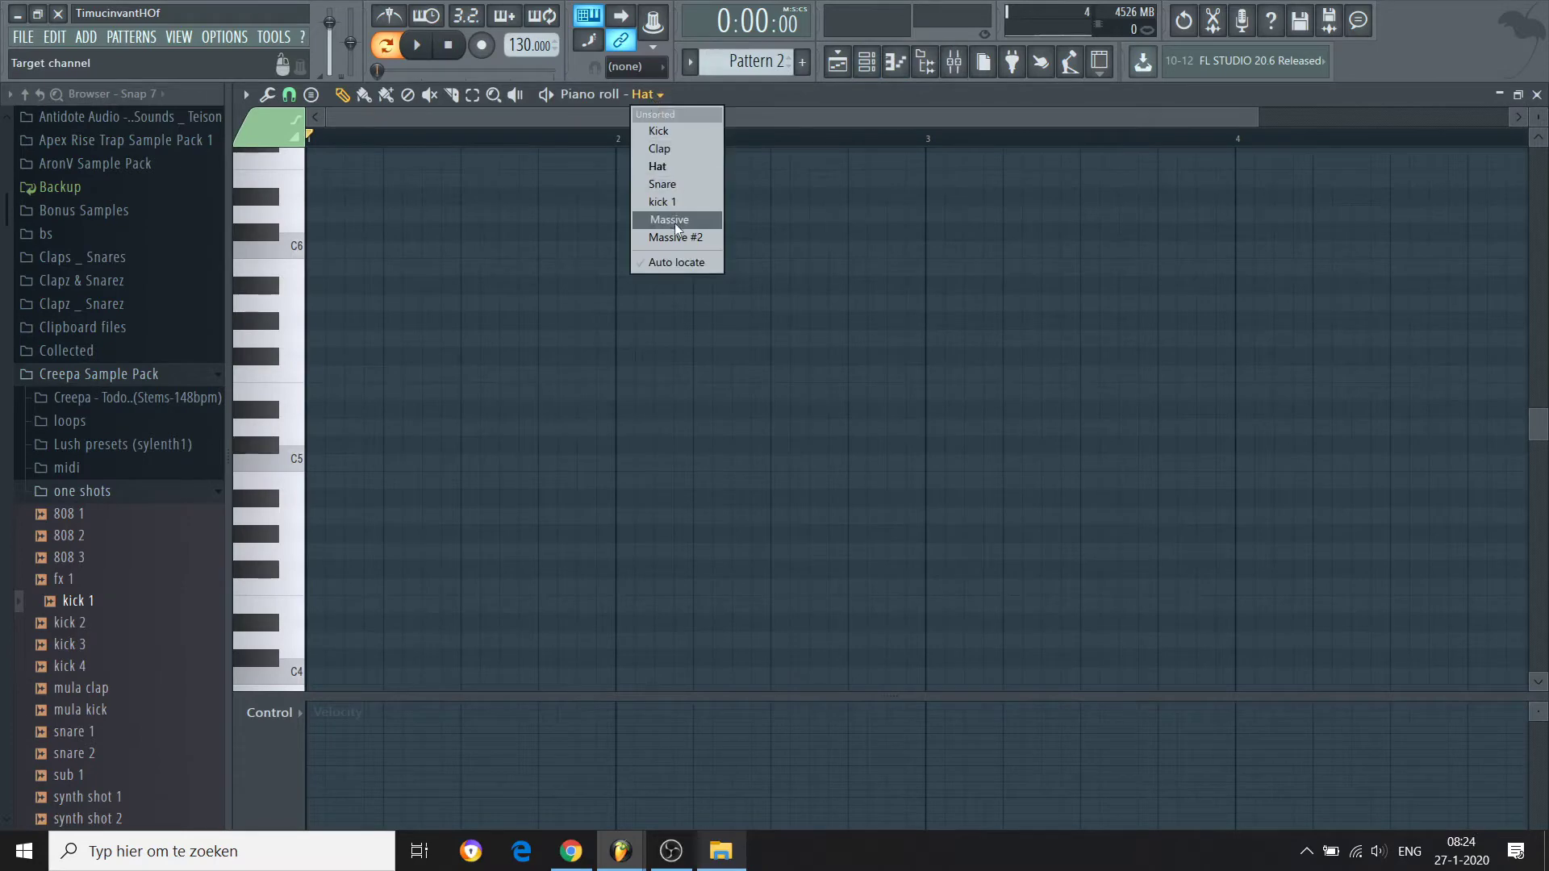
pyautogui.click(671, 211)
# Step: Draw a chord of C#5, E5, G#5 and A#5 from the start of bar 1, each about three beats long, and play it back
pyautogui.click(320, 445)
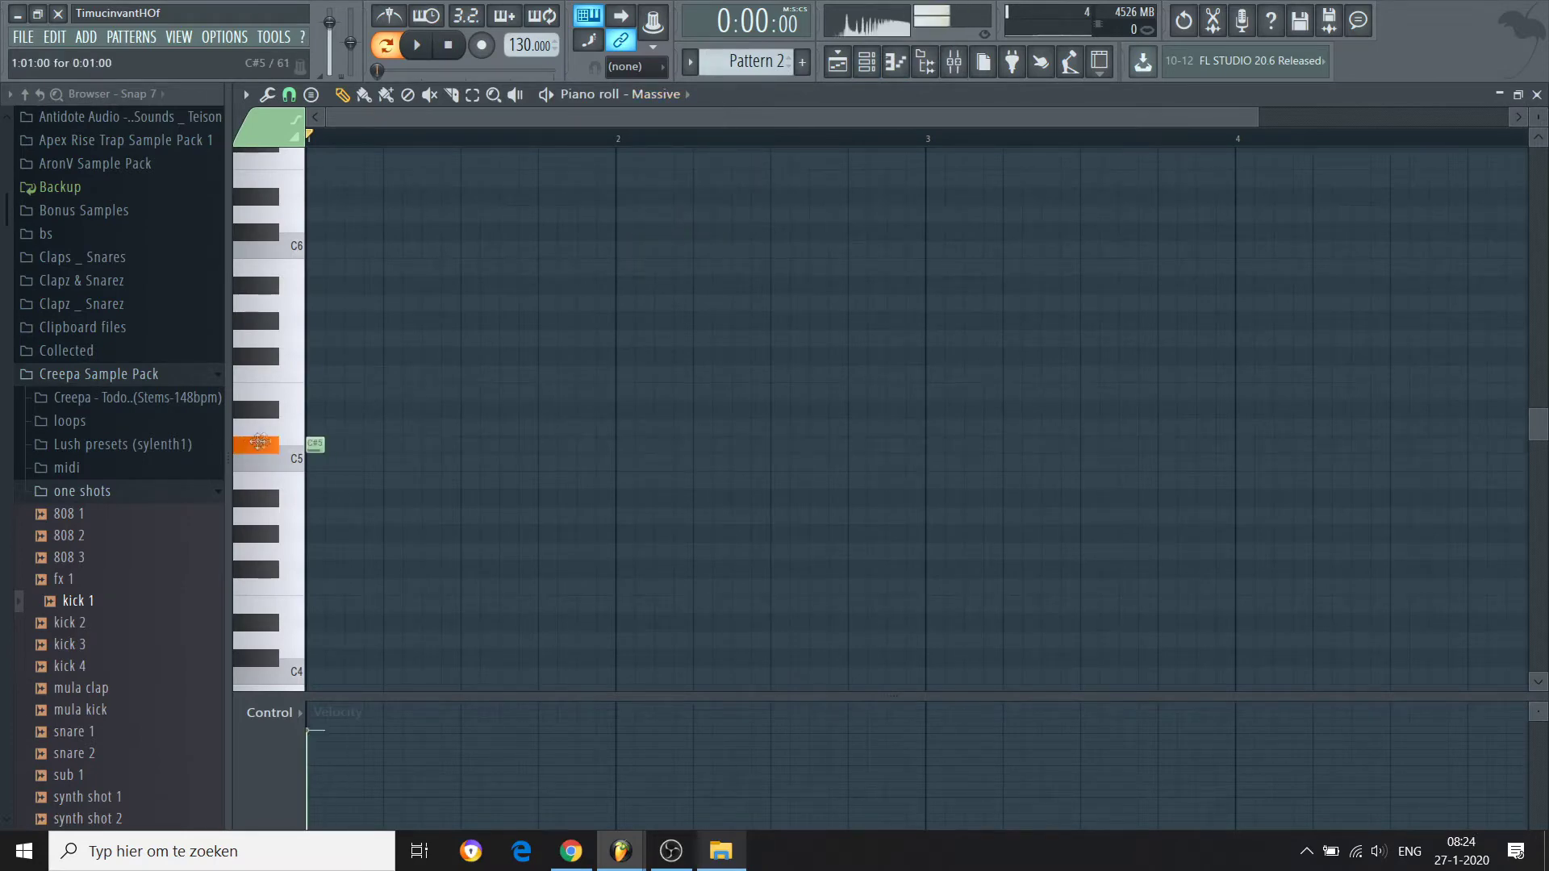
pyautogui.moveTo(324, 441); pyautogui.dragTo(538, 444)
pyautogui.moveTo(397, 396); pyautogui.dragTo(173, 387)
pyautogui.moveTo(343, 359); pyautogui.dragTo(254, 325)
pyautogui.moveTo(329, 284); pyautogui.dragTo(259, 284)
pyautogui.press('space')
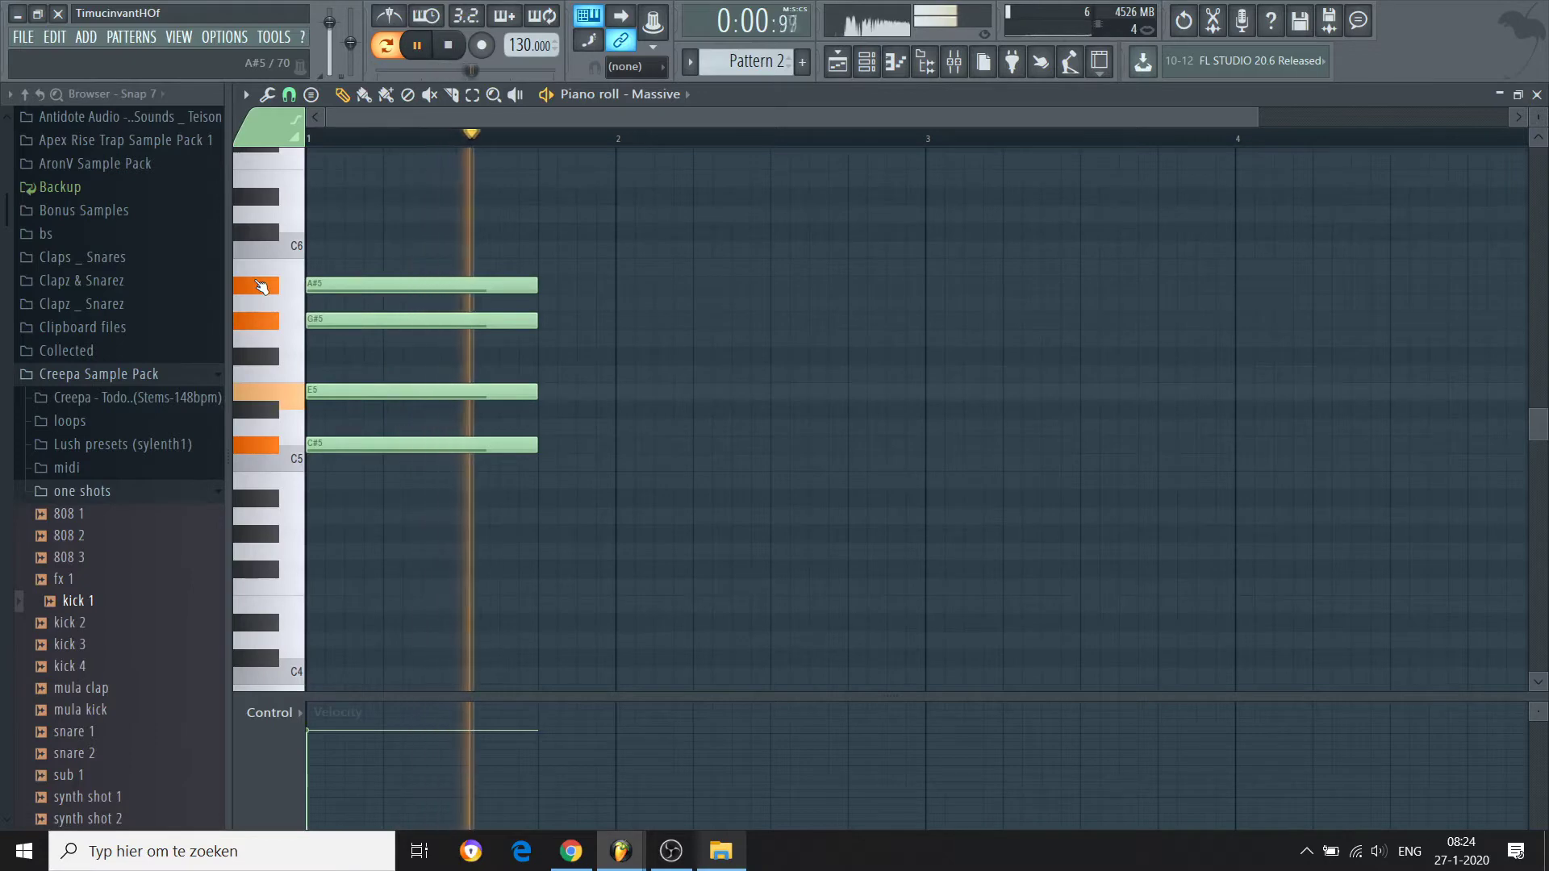
pyautogui.press('space')
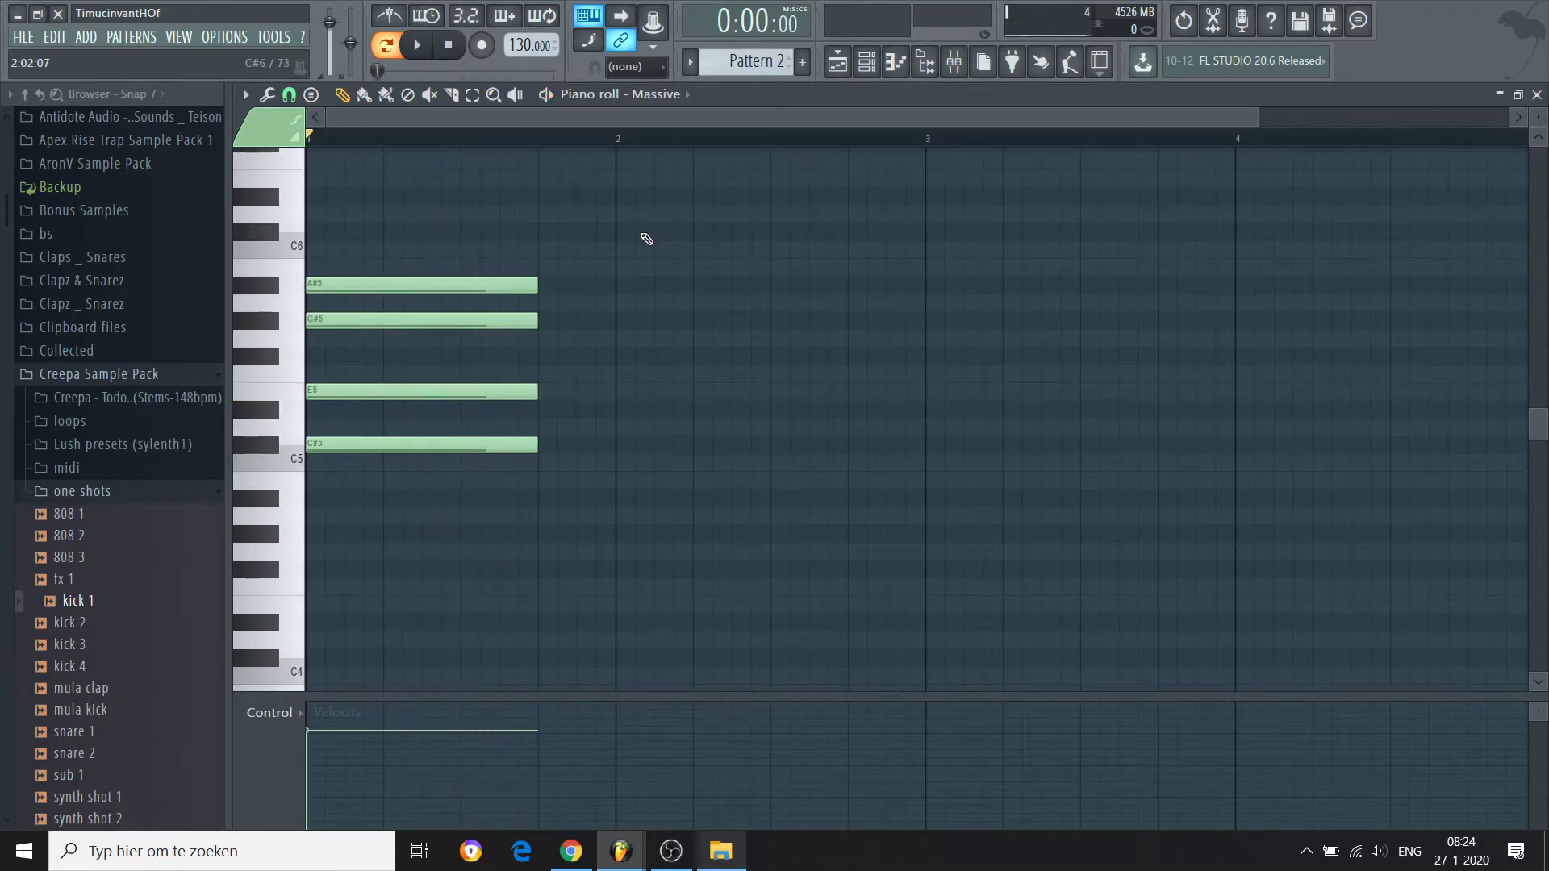
# Step: In the Massive #2 piano roll, place consecutive half-beat notes C#6, E6 and C#6 from the start of bar 1
pyautogui.click(656, 95)
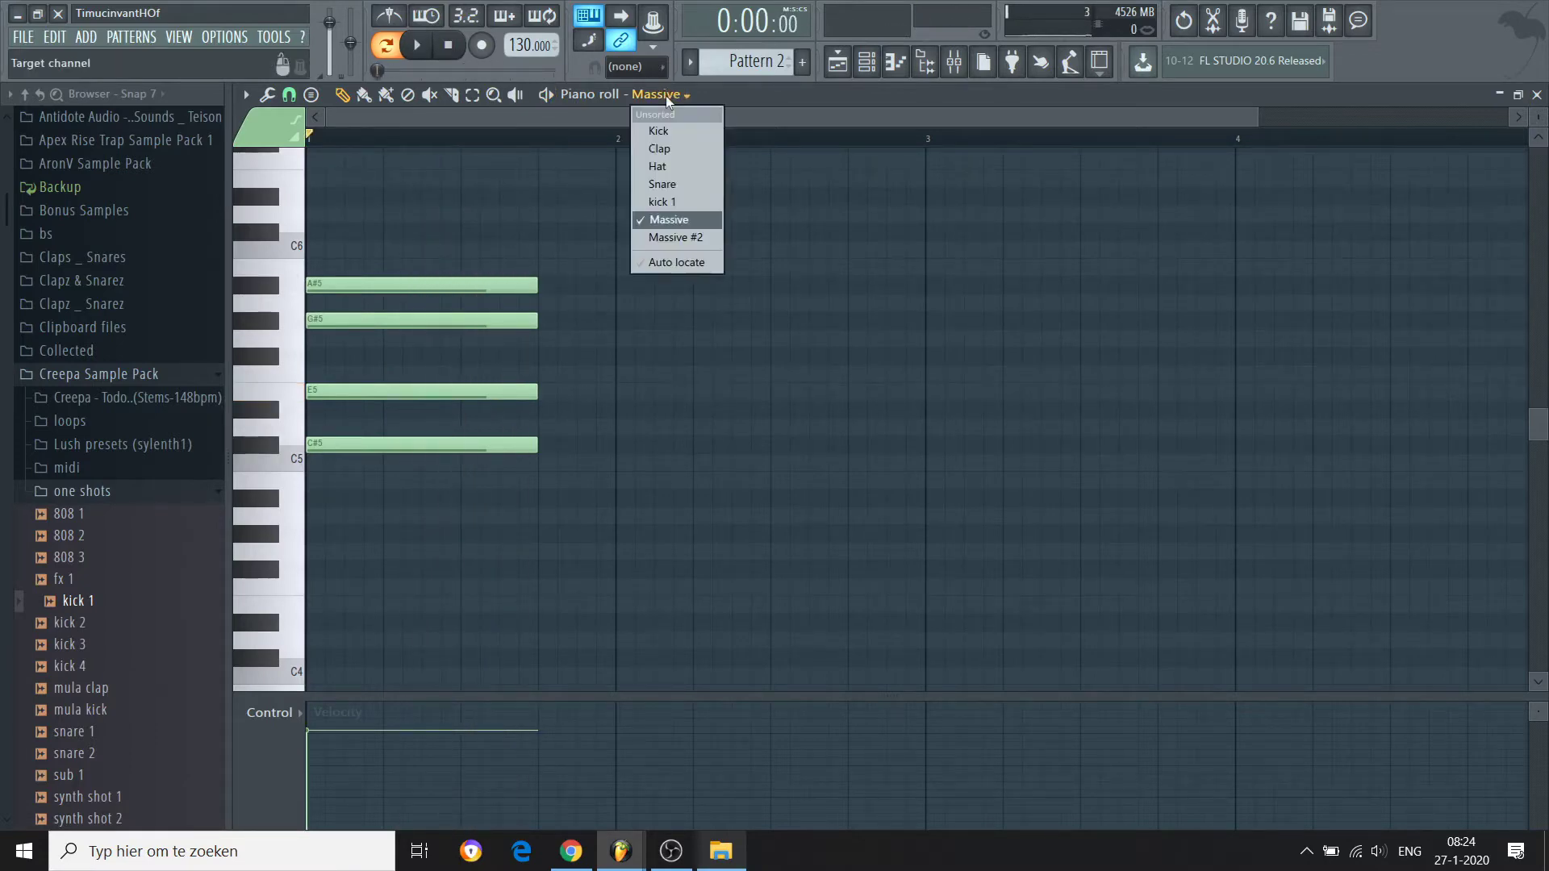
pyautogui.click(675, 238)
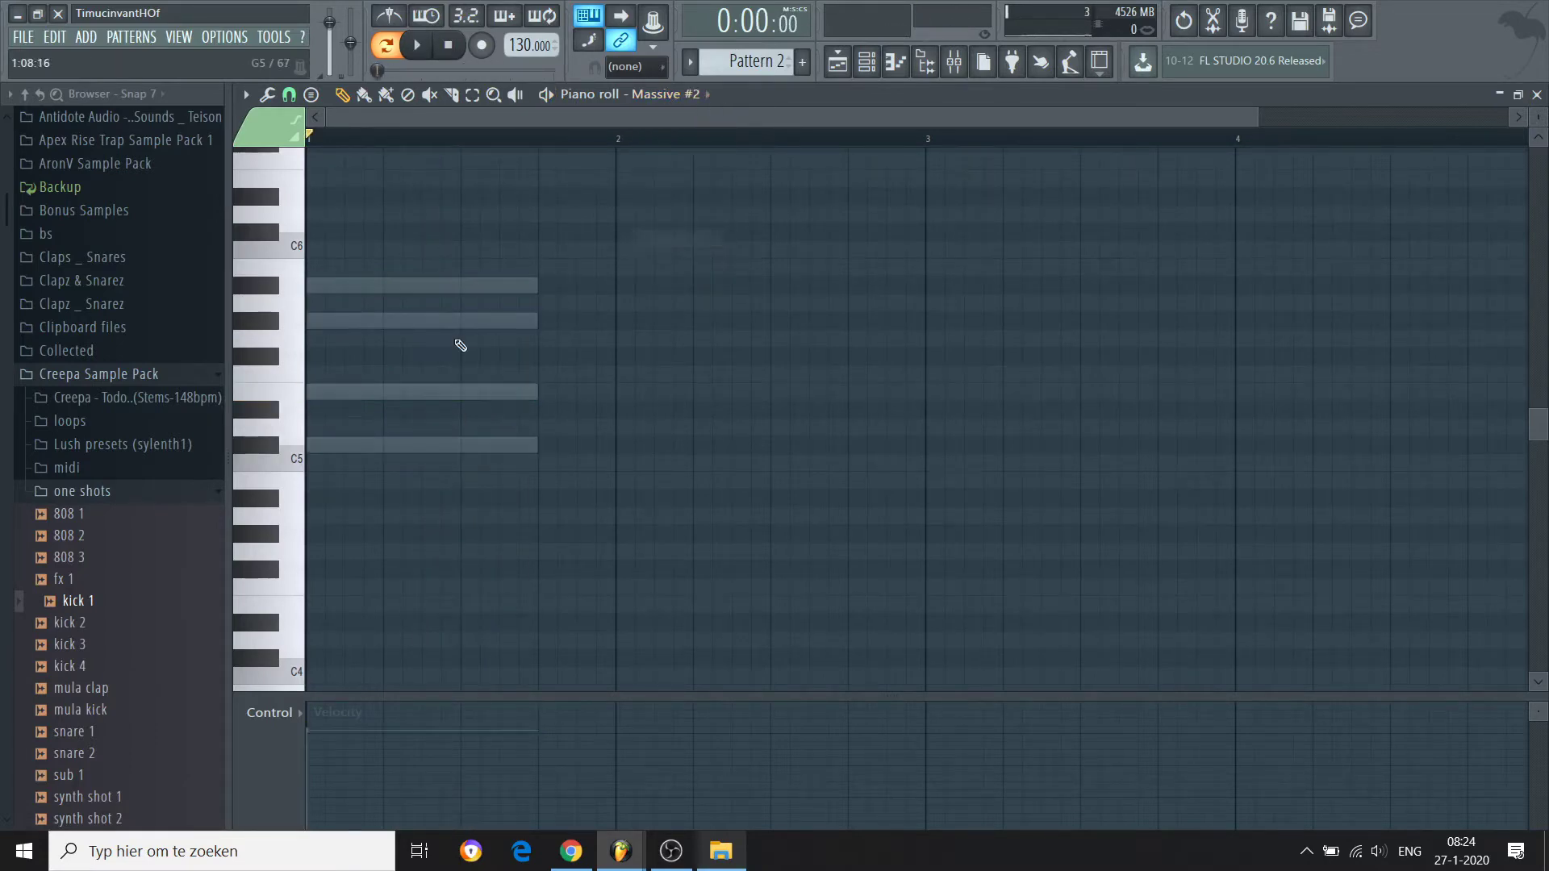
pyautogui.click(318, 233)
pyautogui.moveTo(529, 233); pyautogui.dragTo(343, 233)
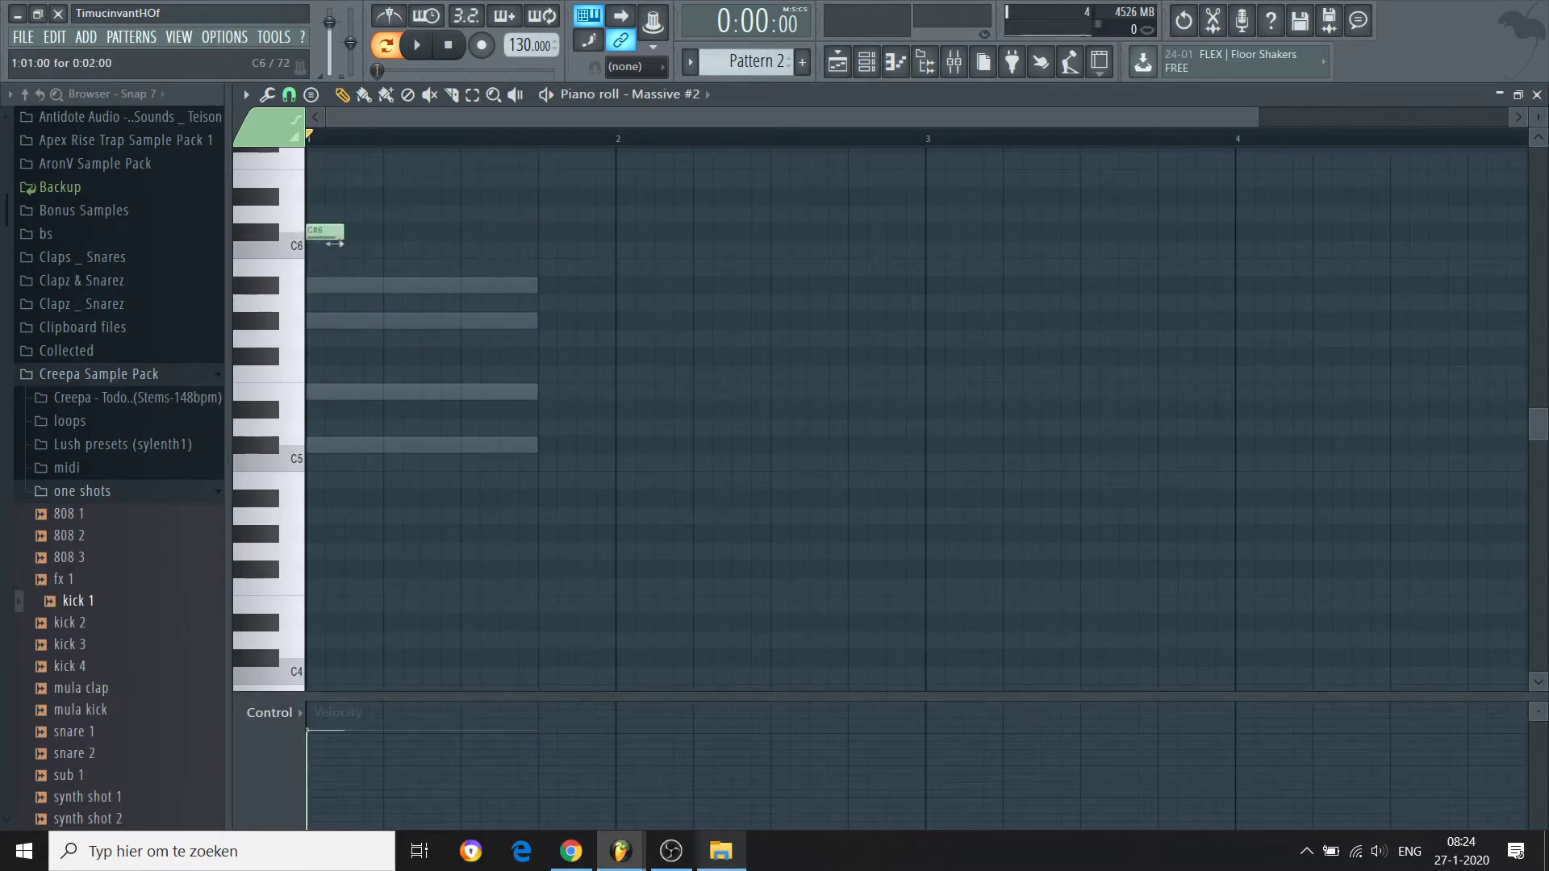
pyautogui.click(353, 178)
pyautogui.click(394, 233)
# Step: Extend the Massive #2 melody with a G#6 on beat 3 and an A#6 on beat 4, playing it back in between
pyautogui.scroll(3, 450, 153)
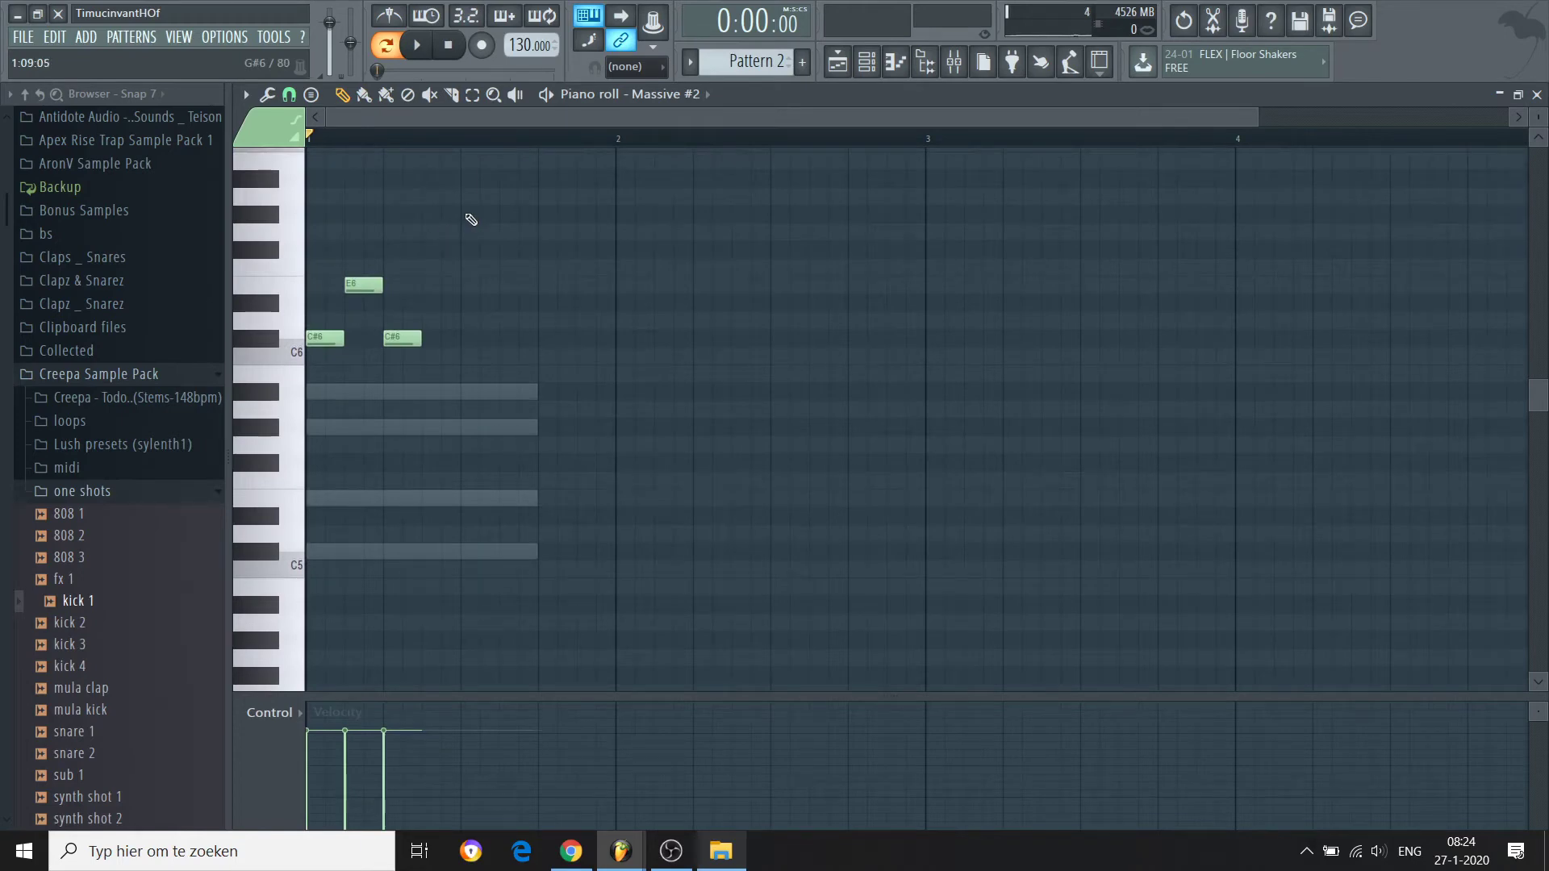
pyautogui.click(468, 214)
pyautogui.press('space')
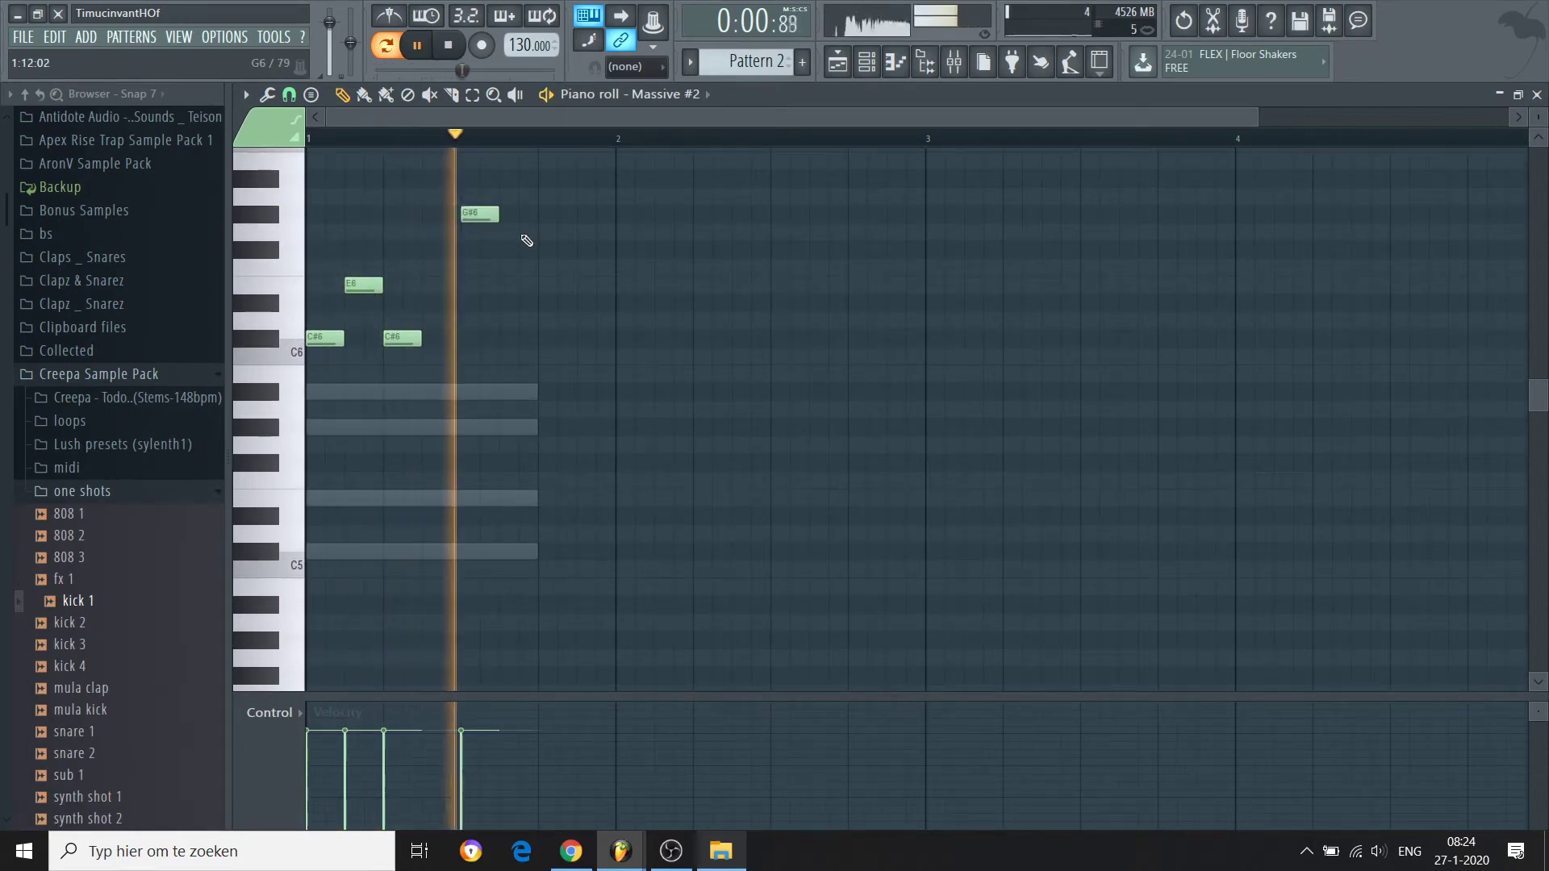
pyautogui.press('space')
pyautogui.click(541, 179)
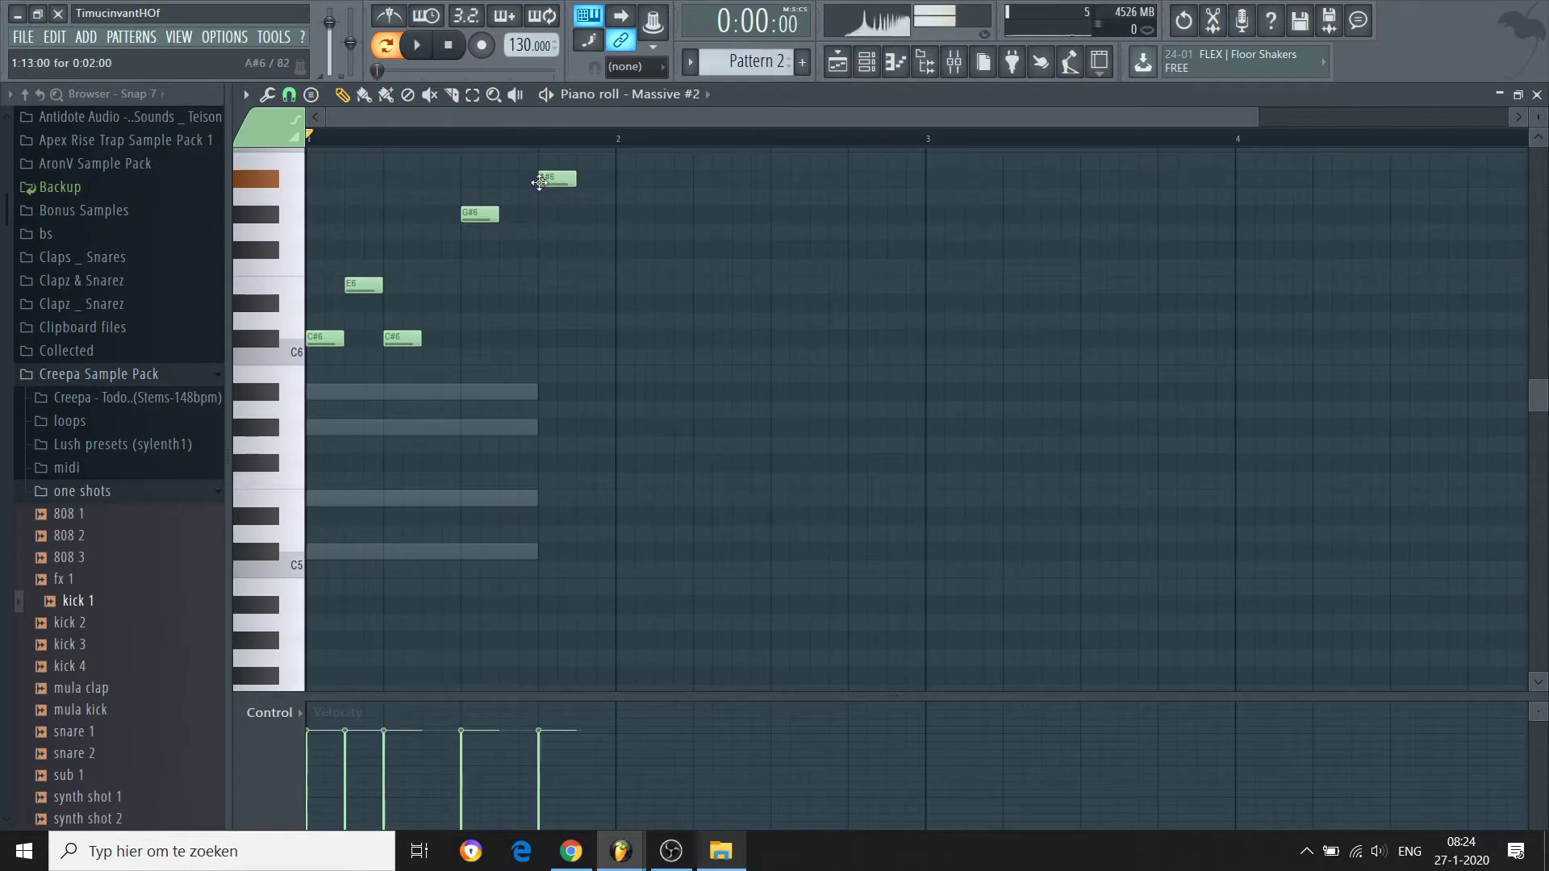
# Step: Play back the Massive #2 melody and rename Pattern 2 as "chords melody"
pyautogui.press('space')
pyautogui.press('space')
pyautogui.click(750, 50)
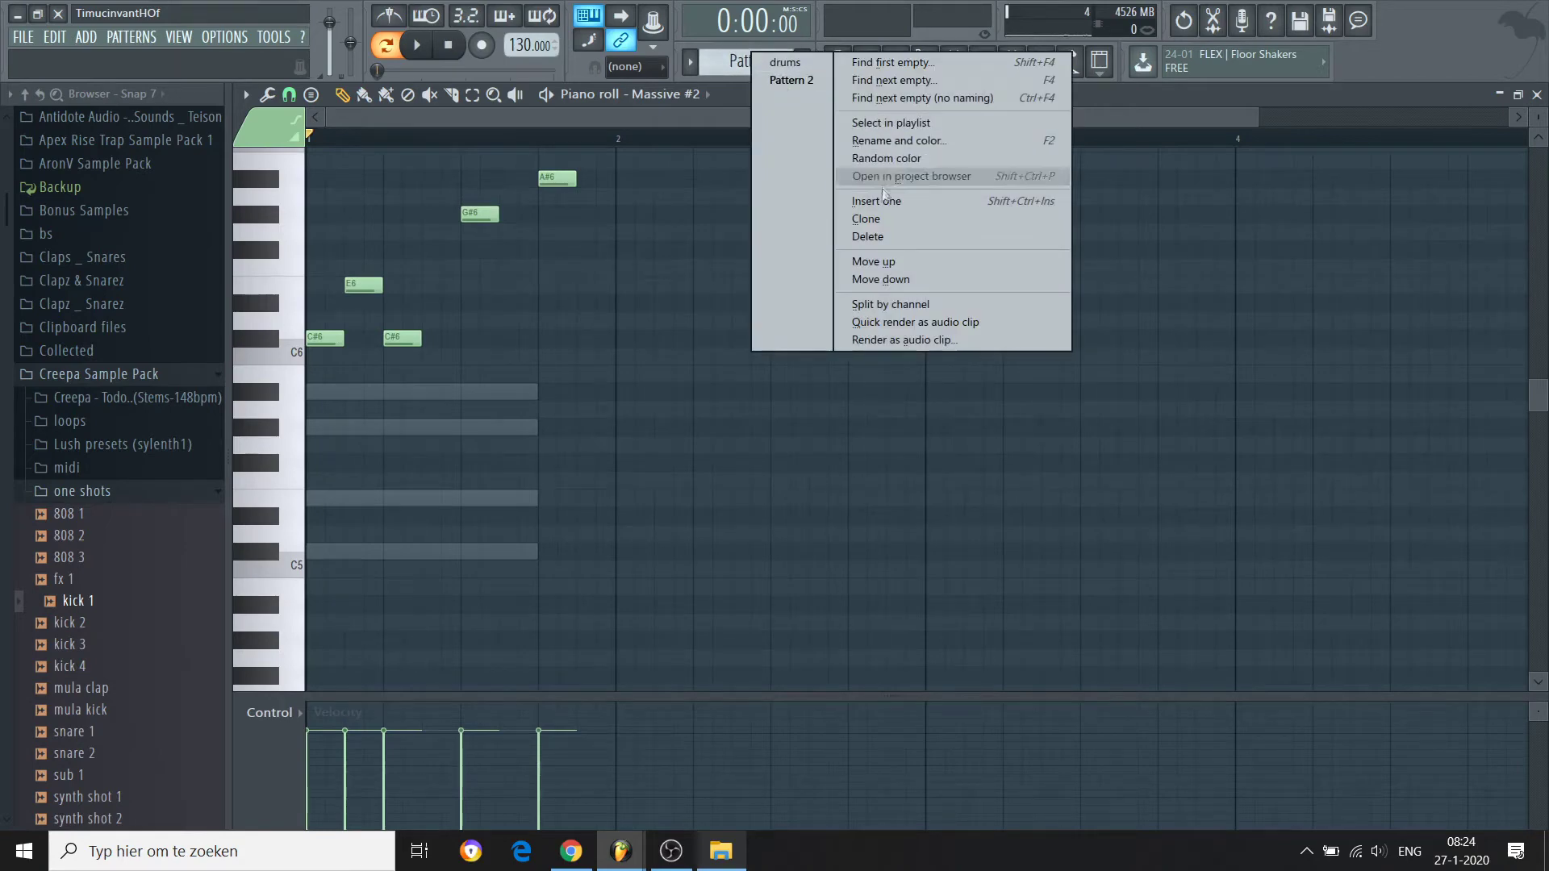
pyautogui.click(887, 140)
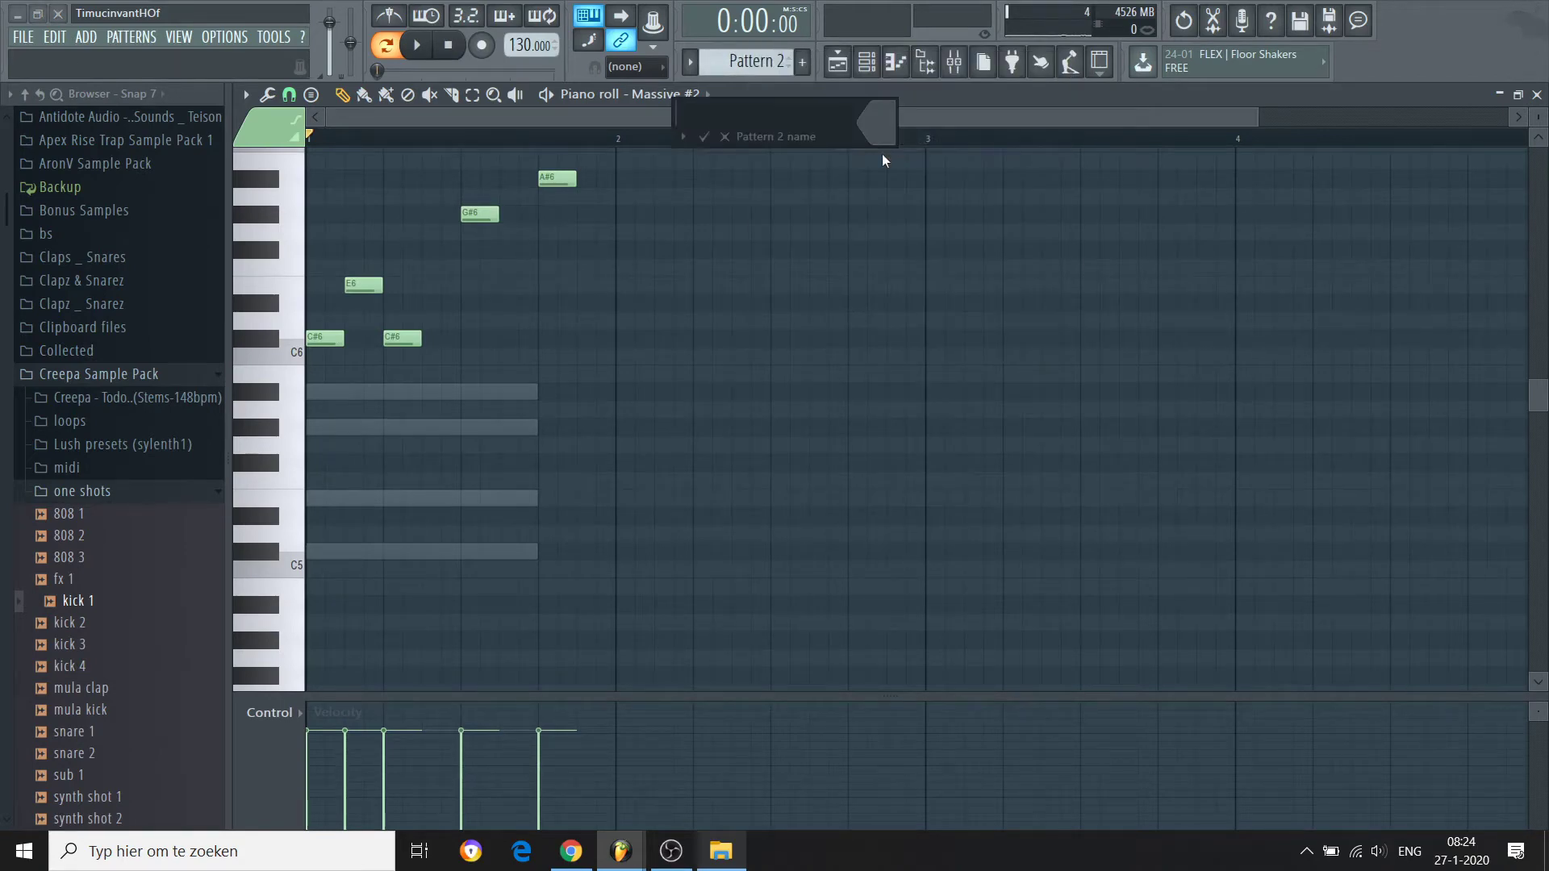
pyautogui.write('chorda')
pyautogui.press('BackSpace')
pyautogui.write('s melody')
pyautogui.press('Return')
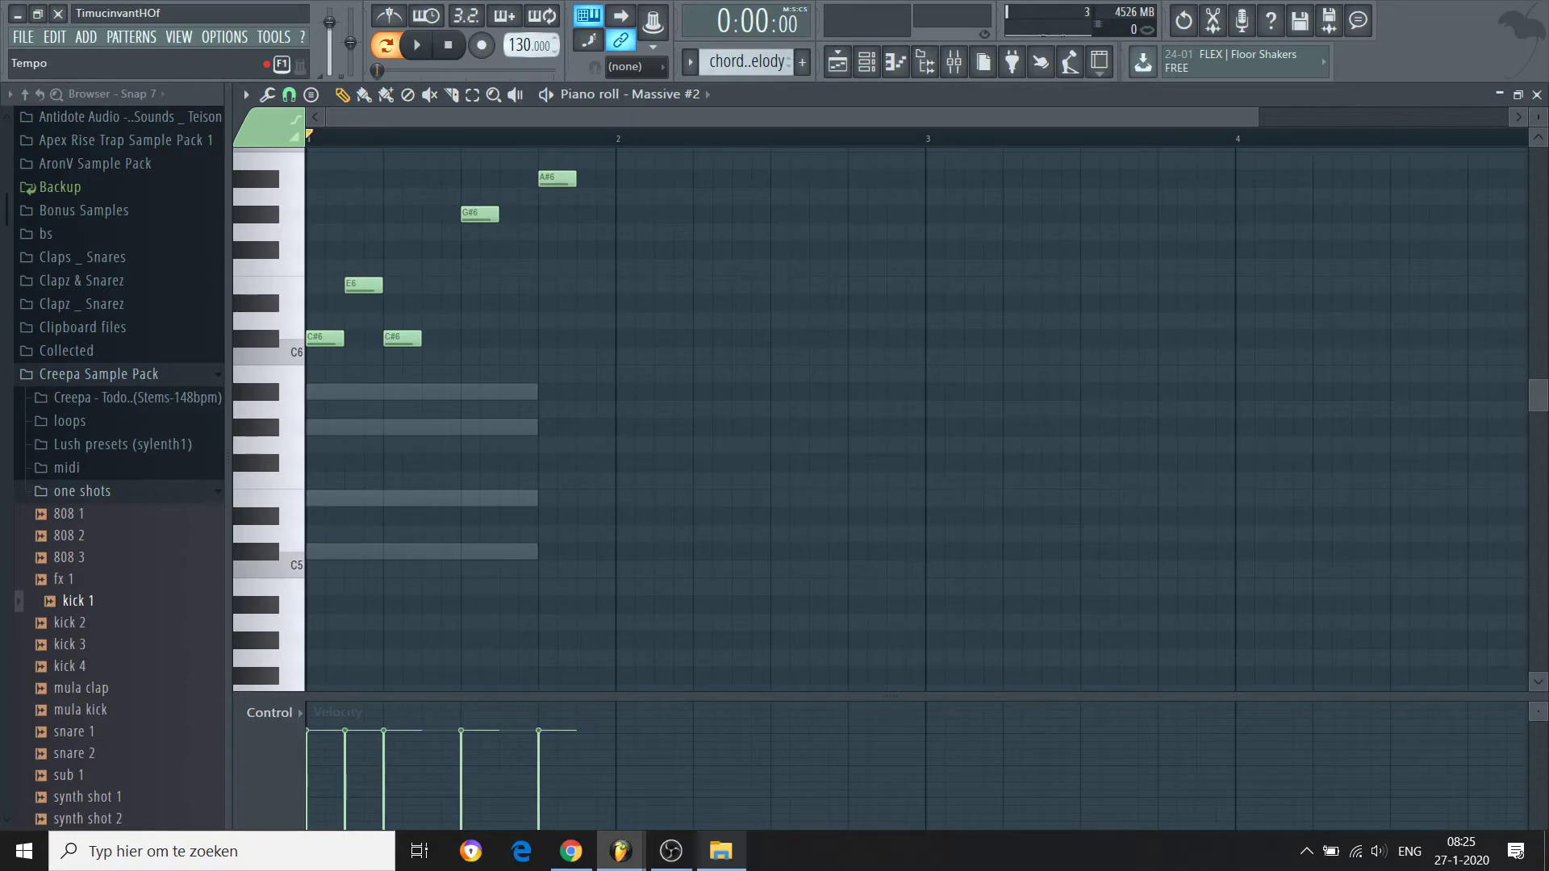
# Step: Set the project tempo to 115 BPM, auditioning slower tempos with the metronome on, and switch the metronome and playback off
pyautogui.moveTo(524, 45); pyautogui.dragTo(524, 37)
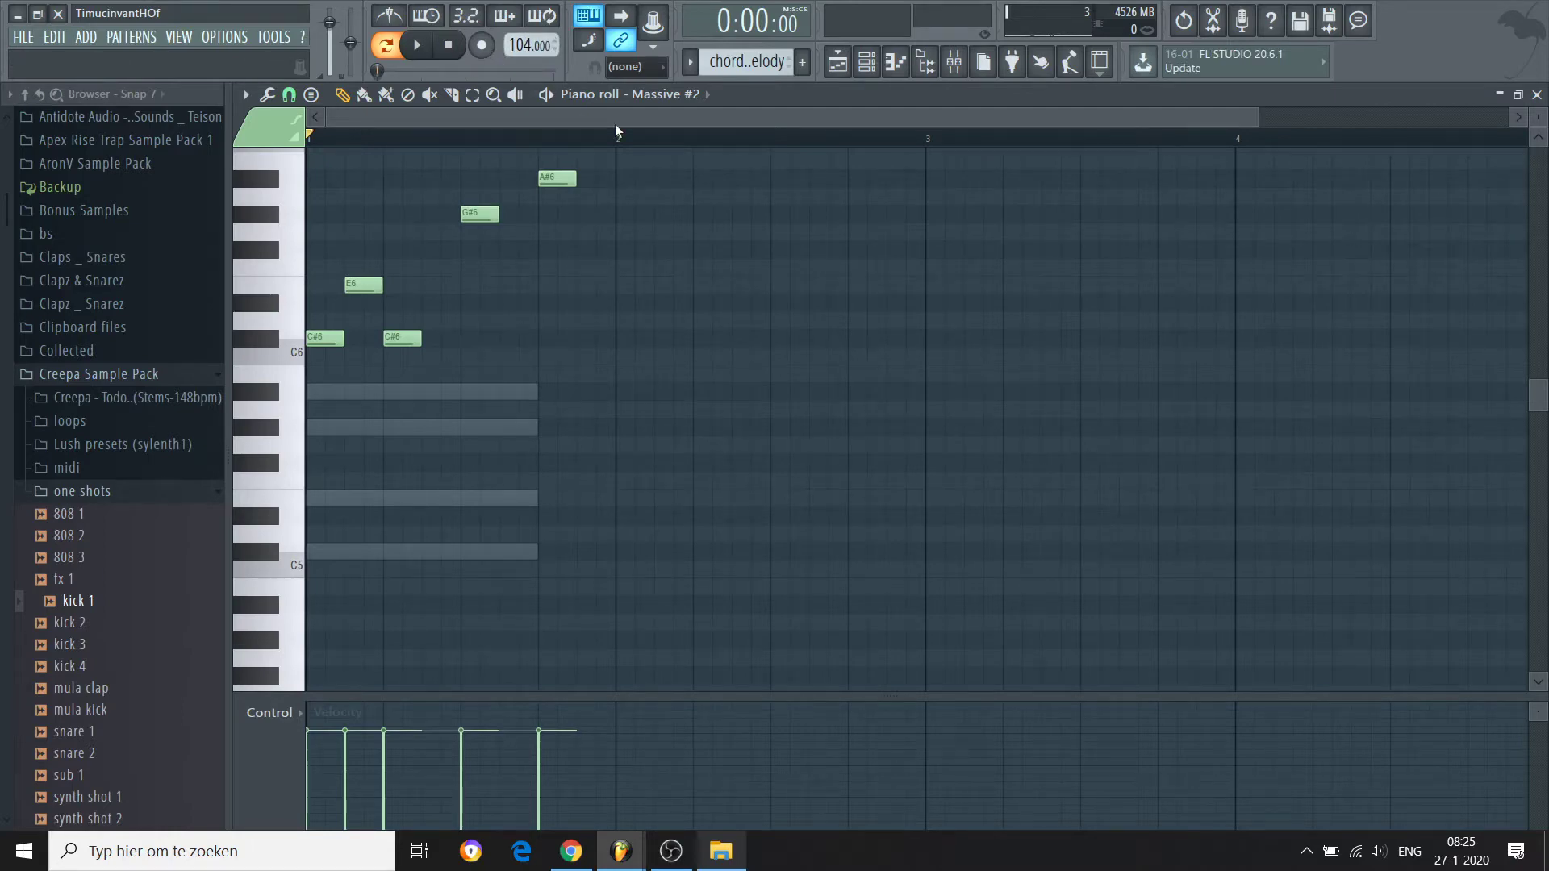
pyautogui.click(389, 13)
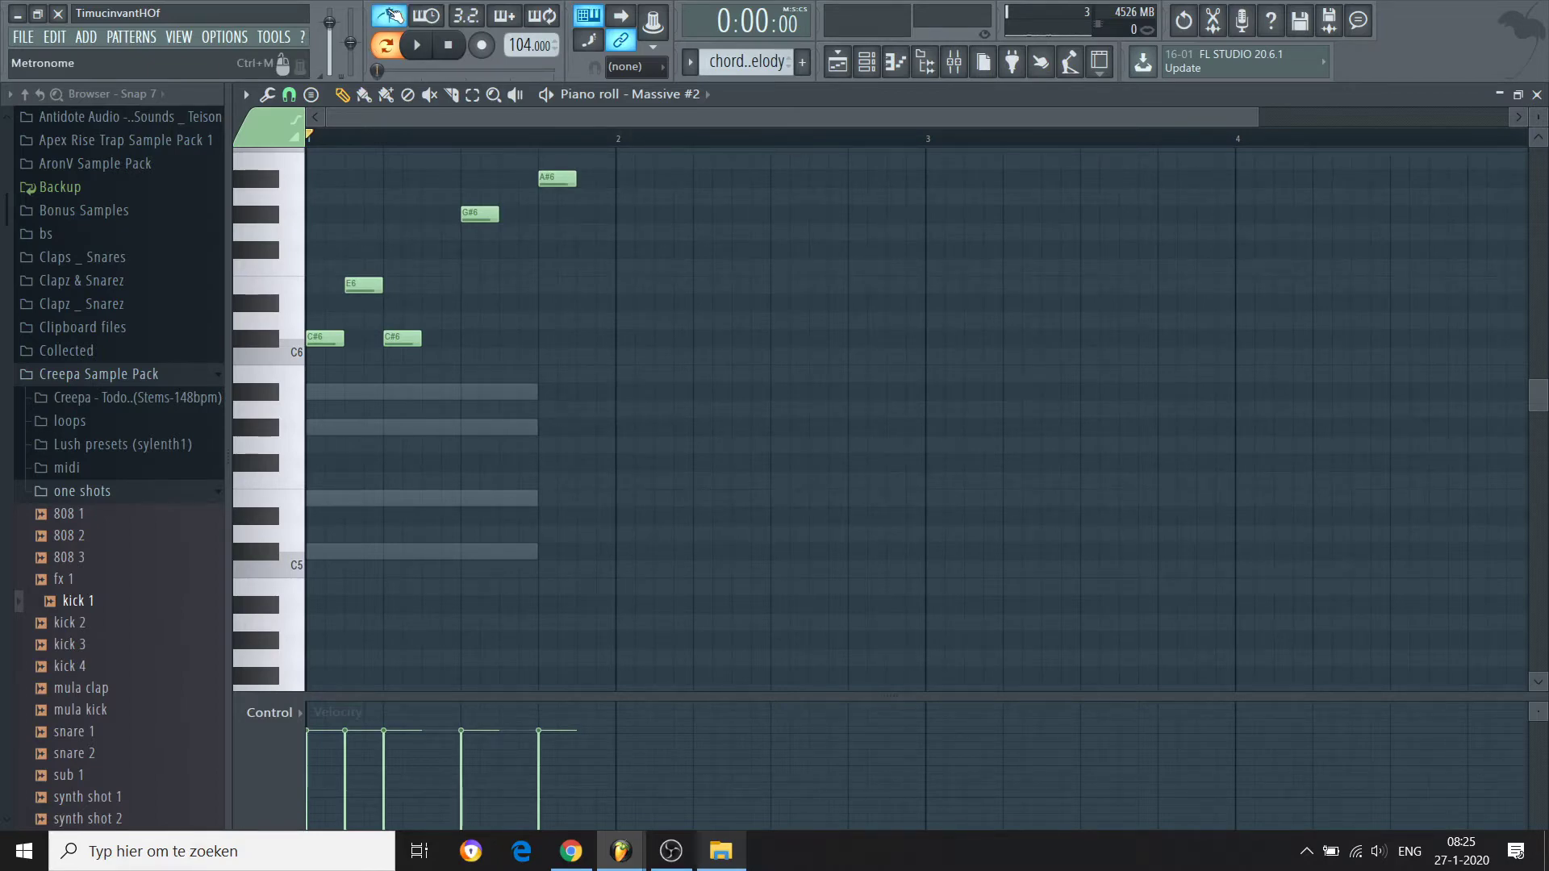
pyautogui.press('space')
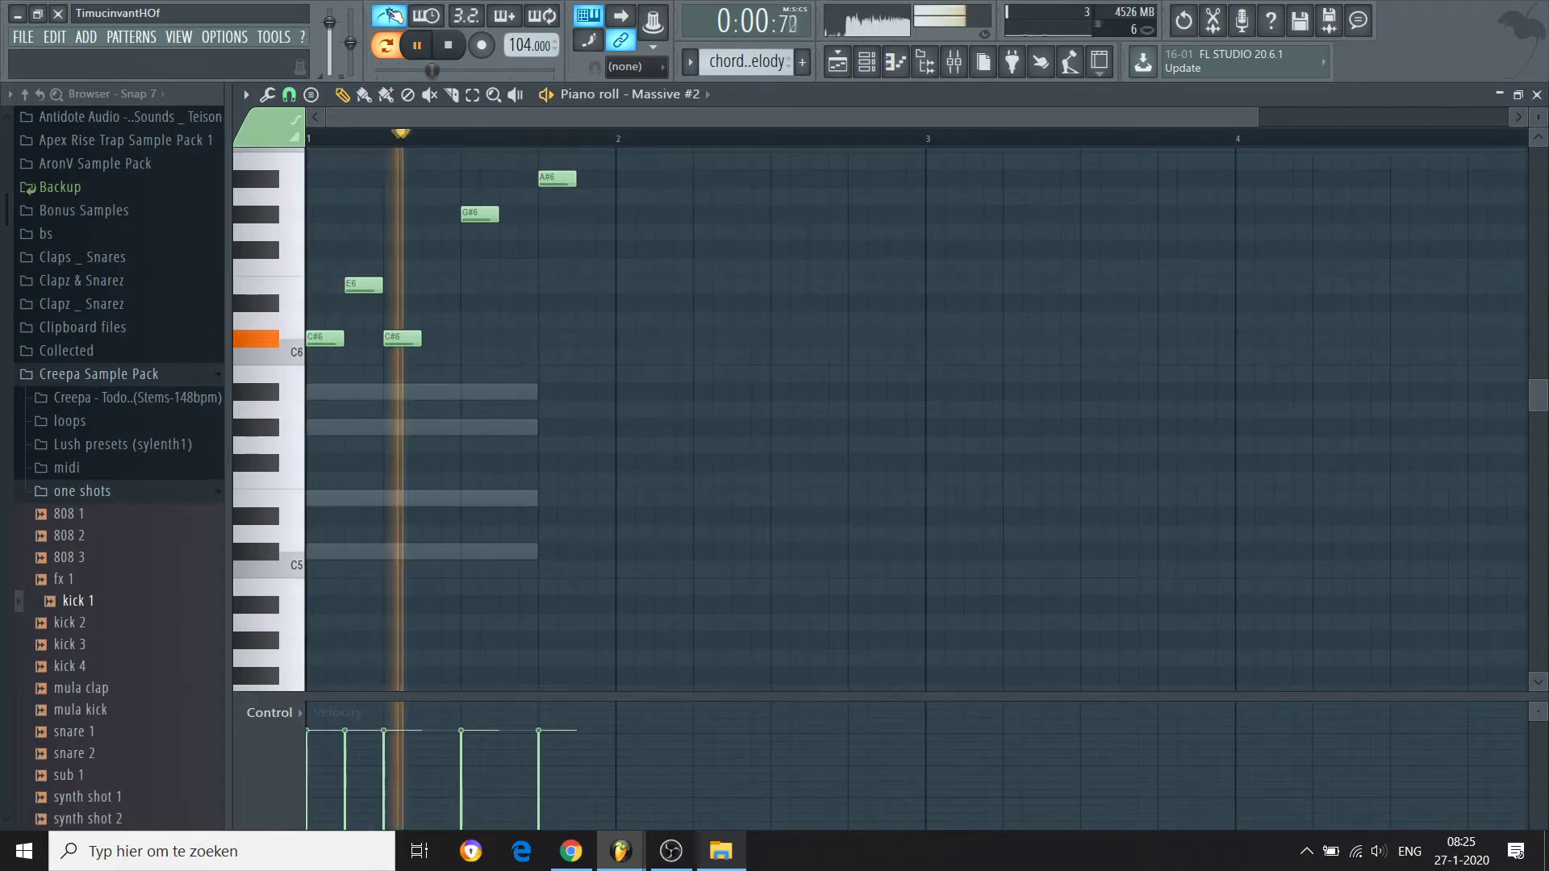
pyautogui.moveTo(526, 46); pyautogui.dragTo(526, 146)
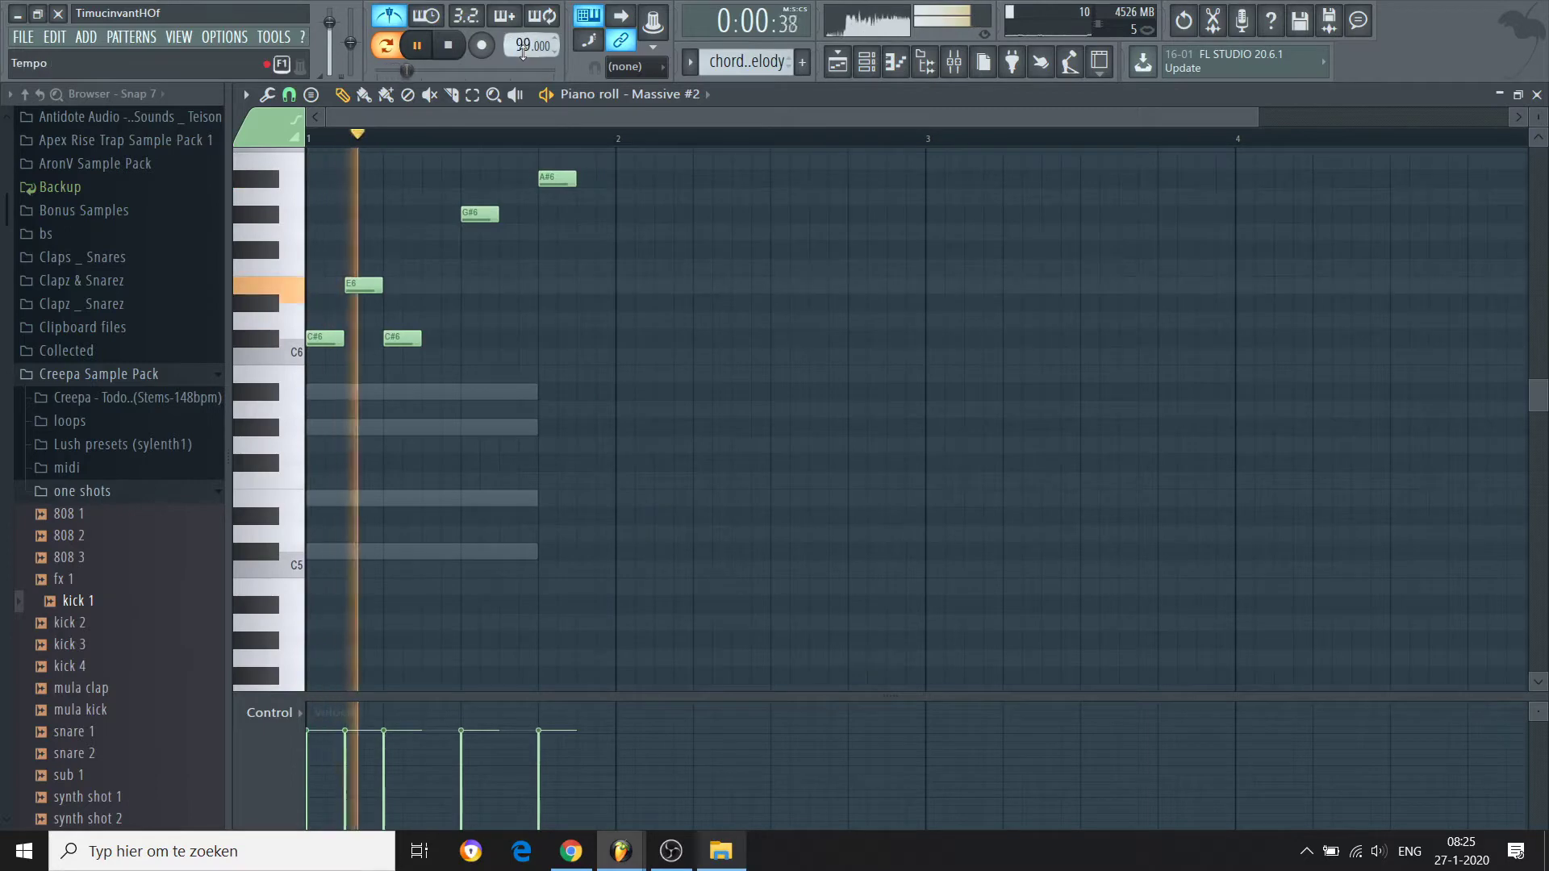
pyautogui.moveTo(526, 46); pyautogui.dragTo(526, 42)
pyautogui.click(390, 16)
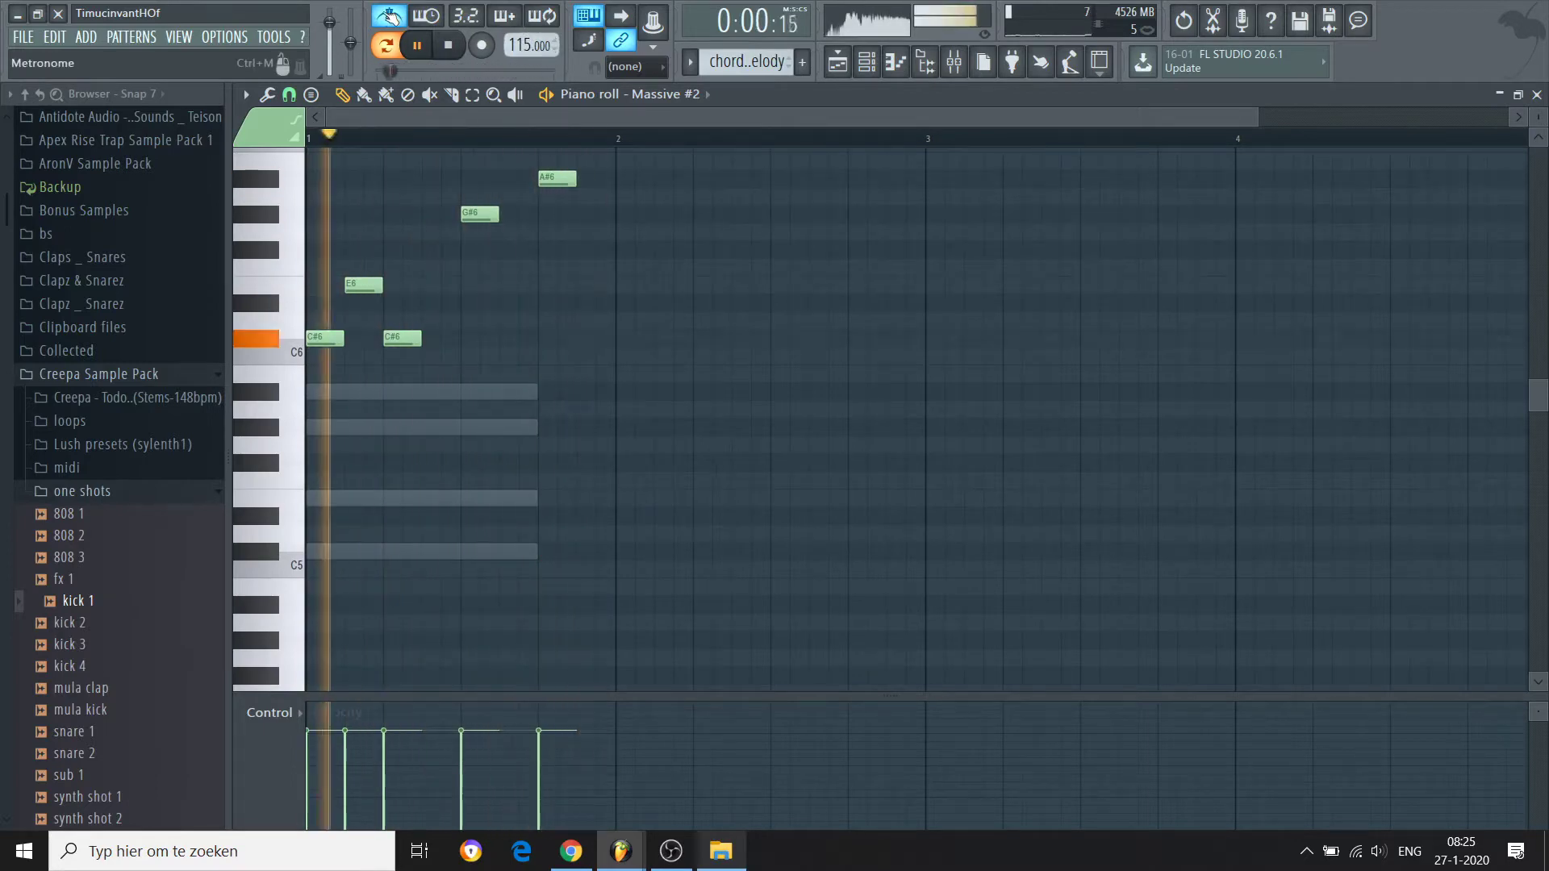
pyautogui.press('space')
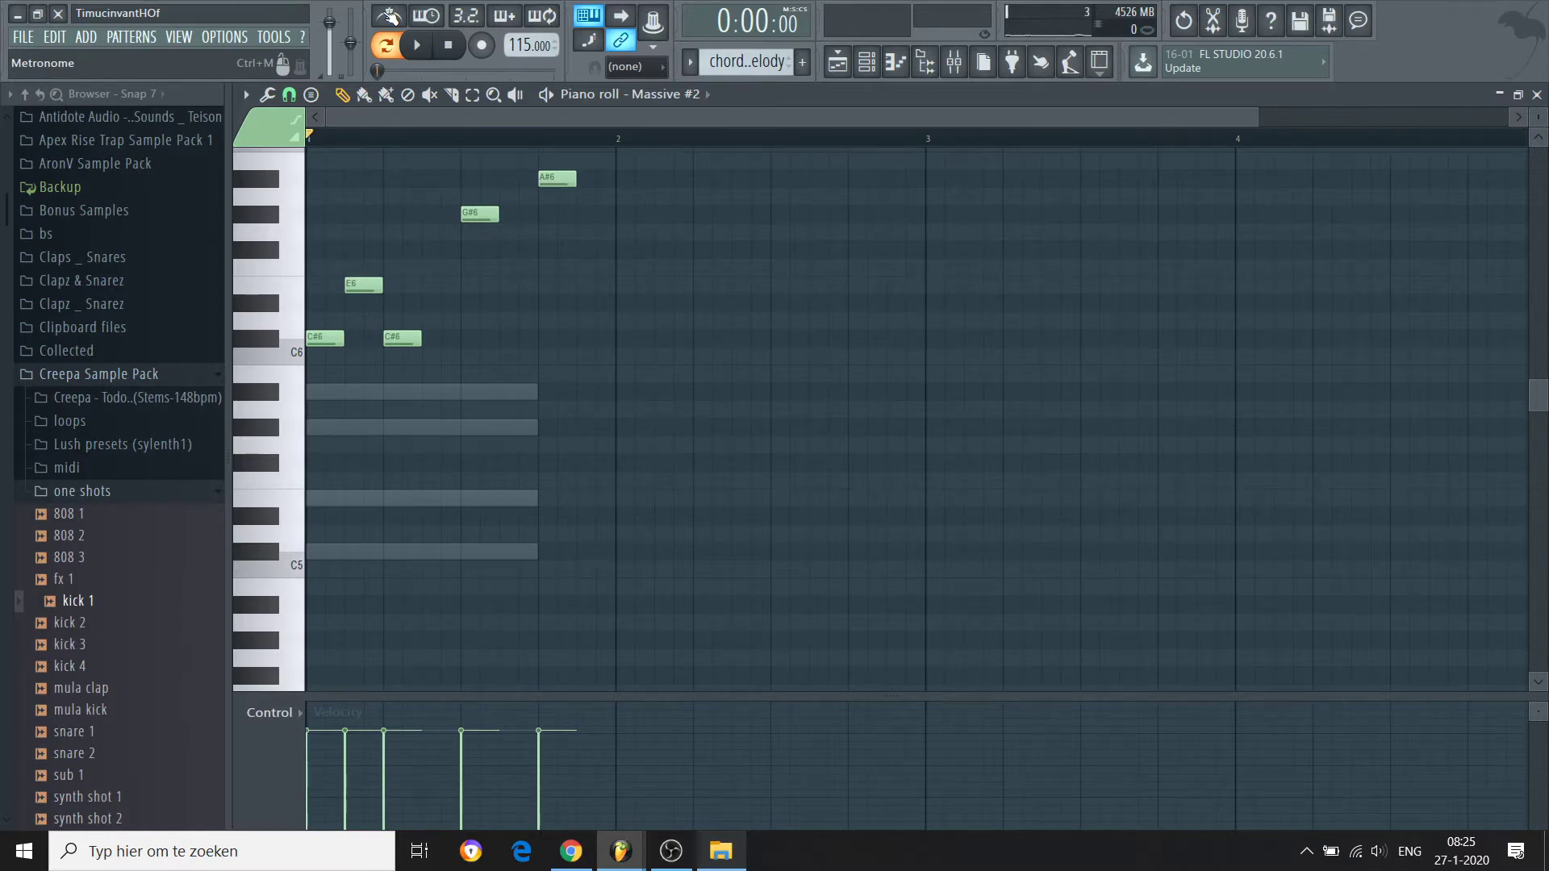
# Step: Switch to the FL Studio window holding the ambient project, view its arrangement in the playlist and open its mixer
pyautogui.click(952, 65)
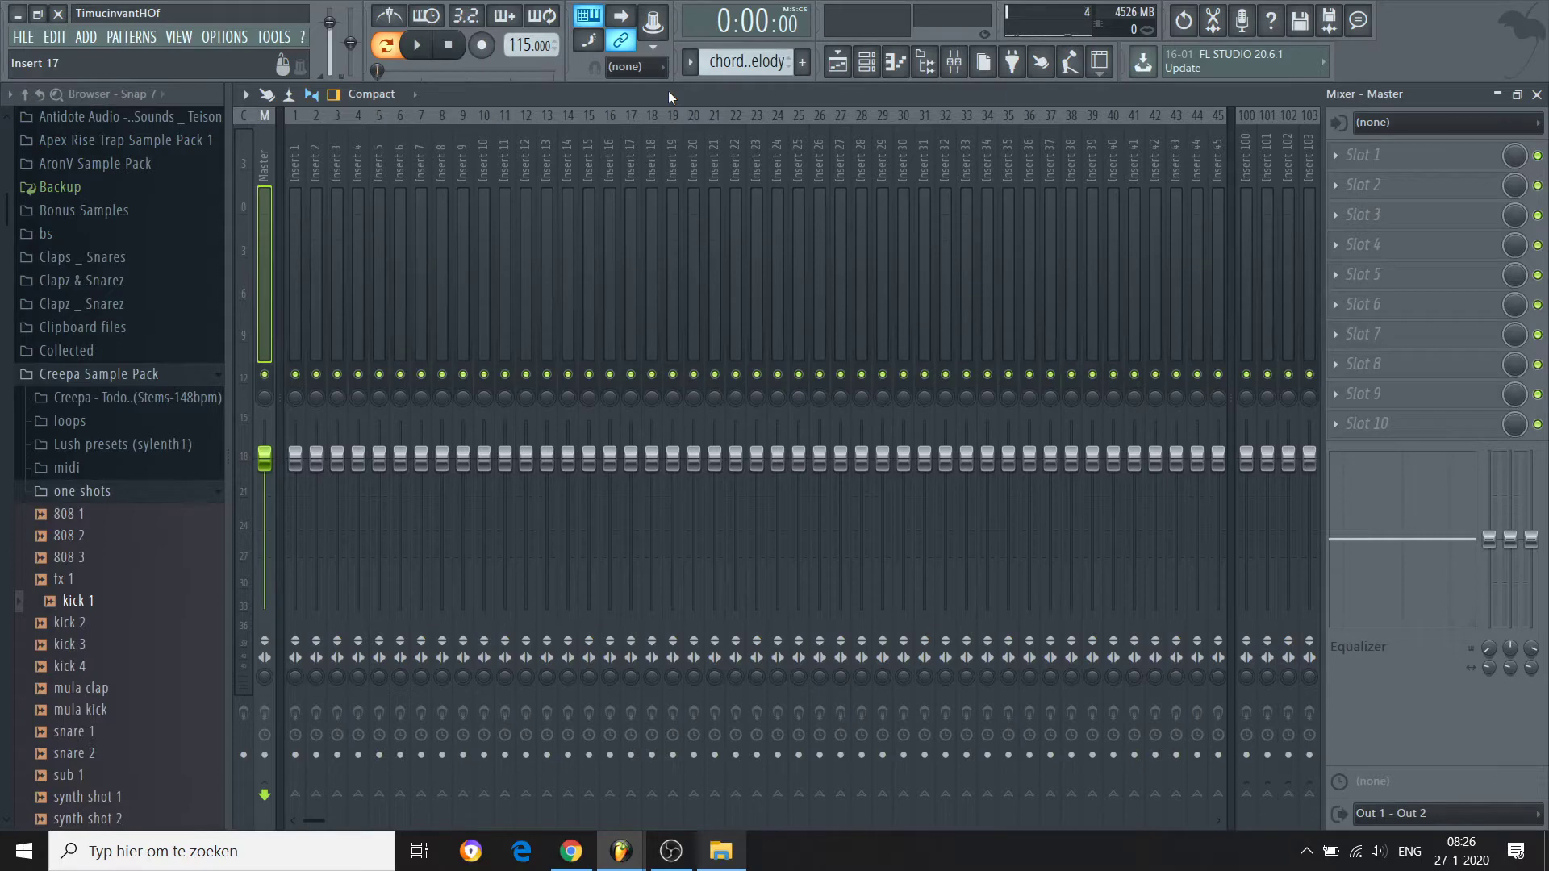
pyautogui.moveTo(634, 862)
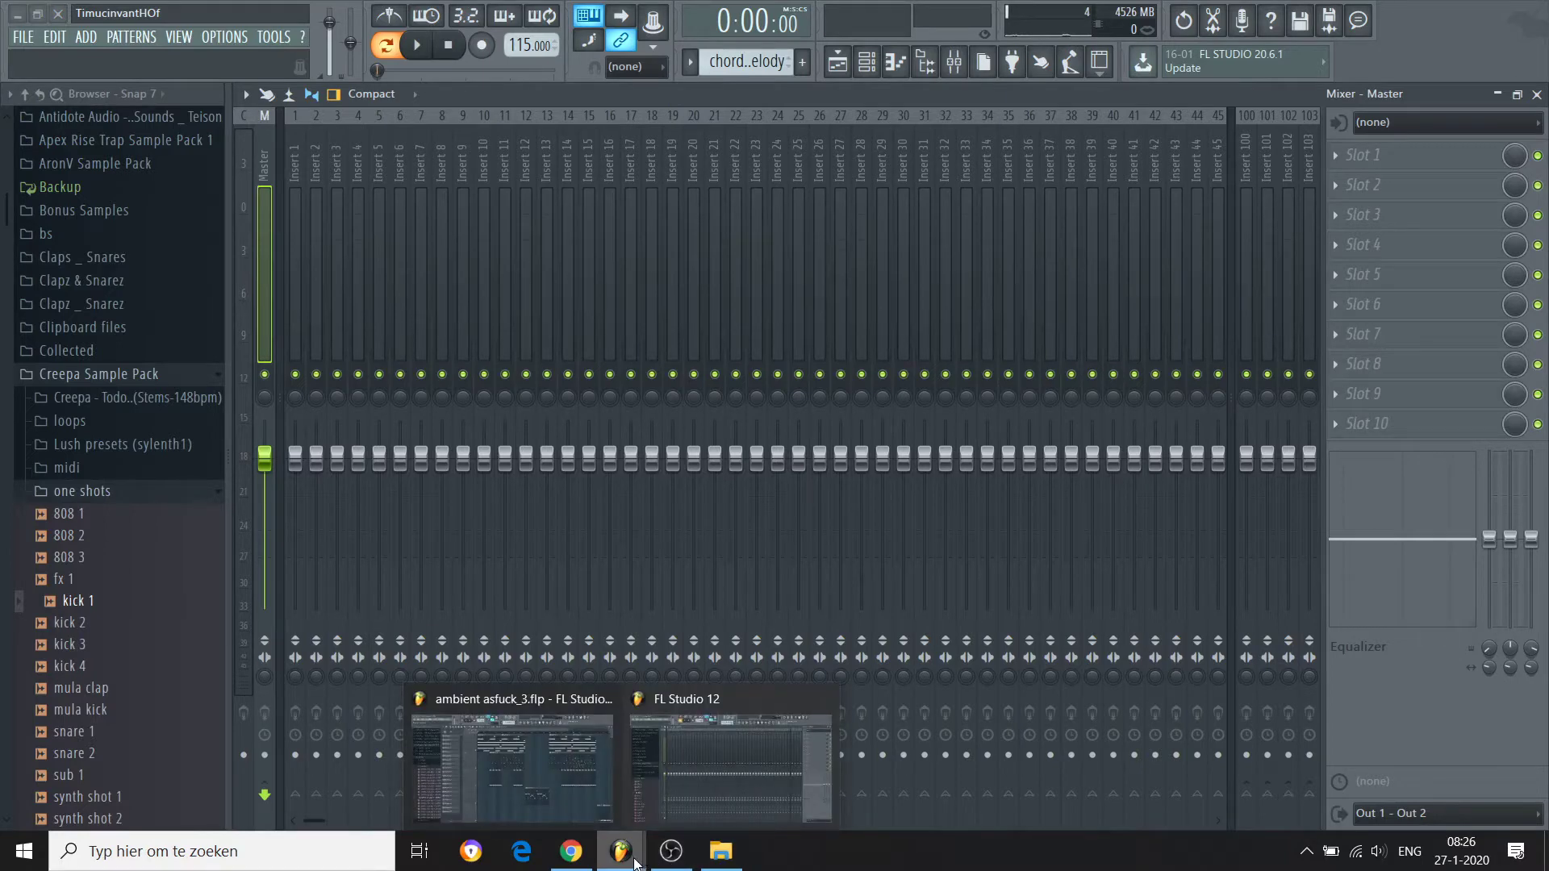
pyautogui.click(554, 766)
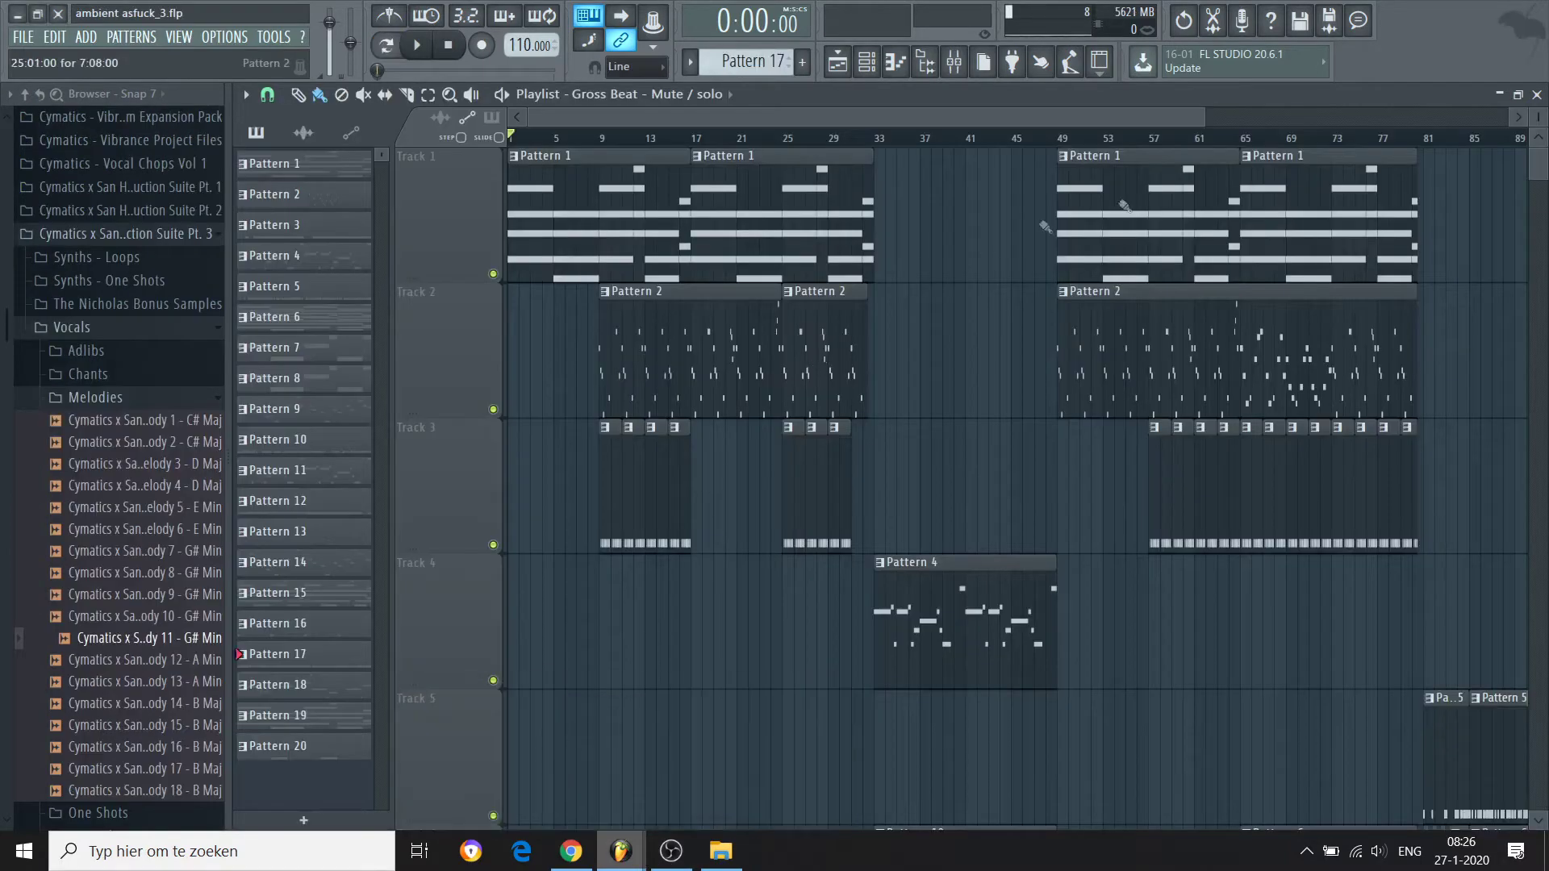
pyautogui.moveTo(1202, 117); pyautogui.dragTo(1543, 159)
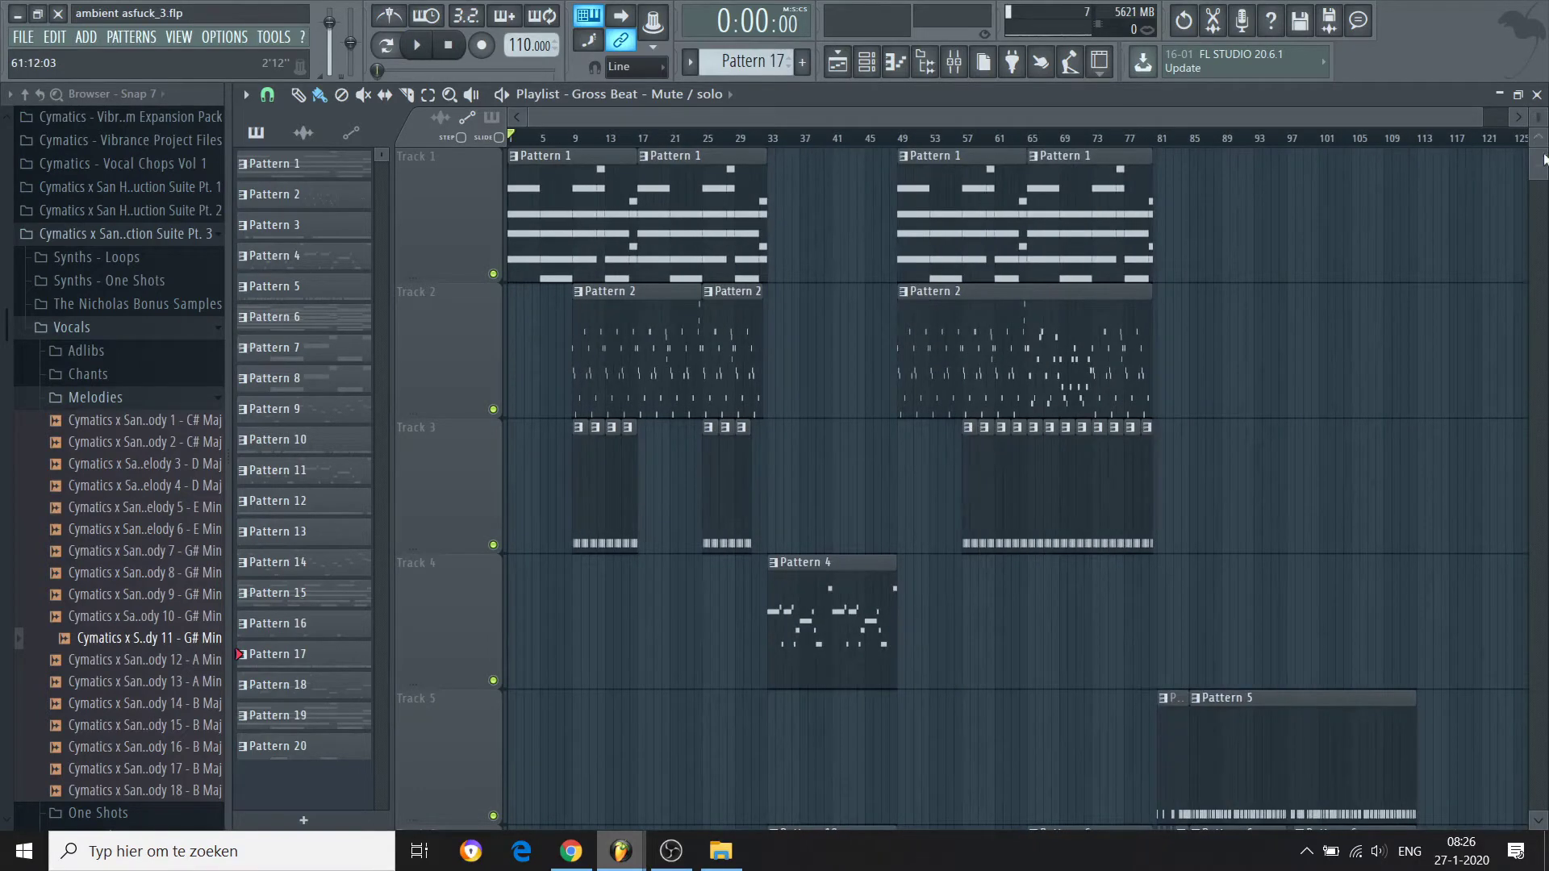
pyautogui.click(953, 62)
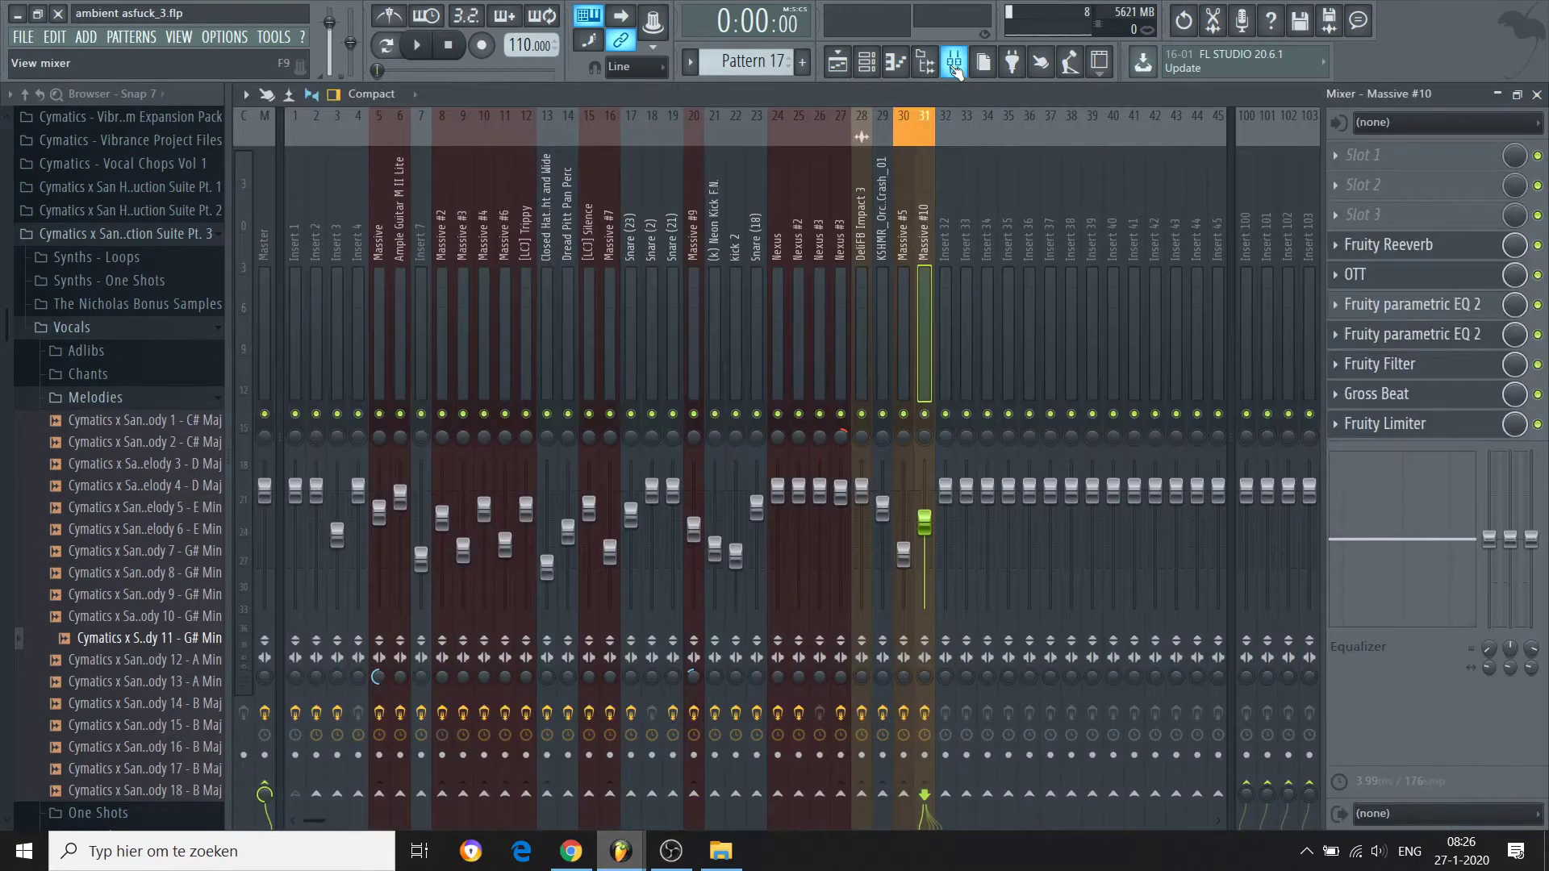
# Step: In the channel rack, try mixer track 24 as the kick 4 channel's target and set it to track 1
pyautogui.click(866, 61)
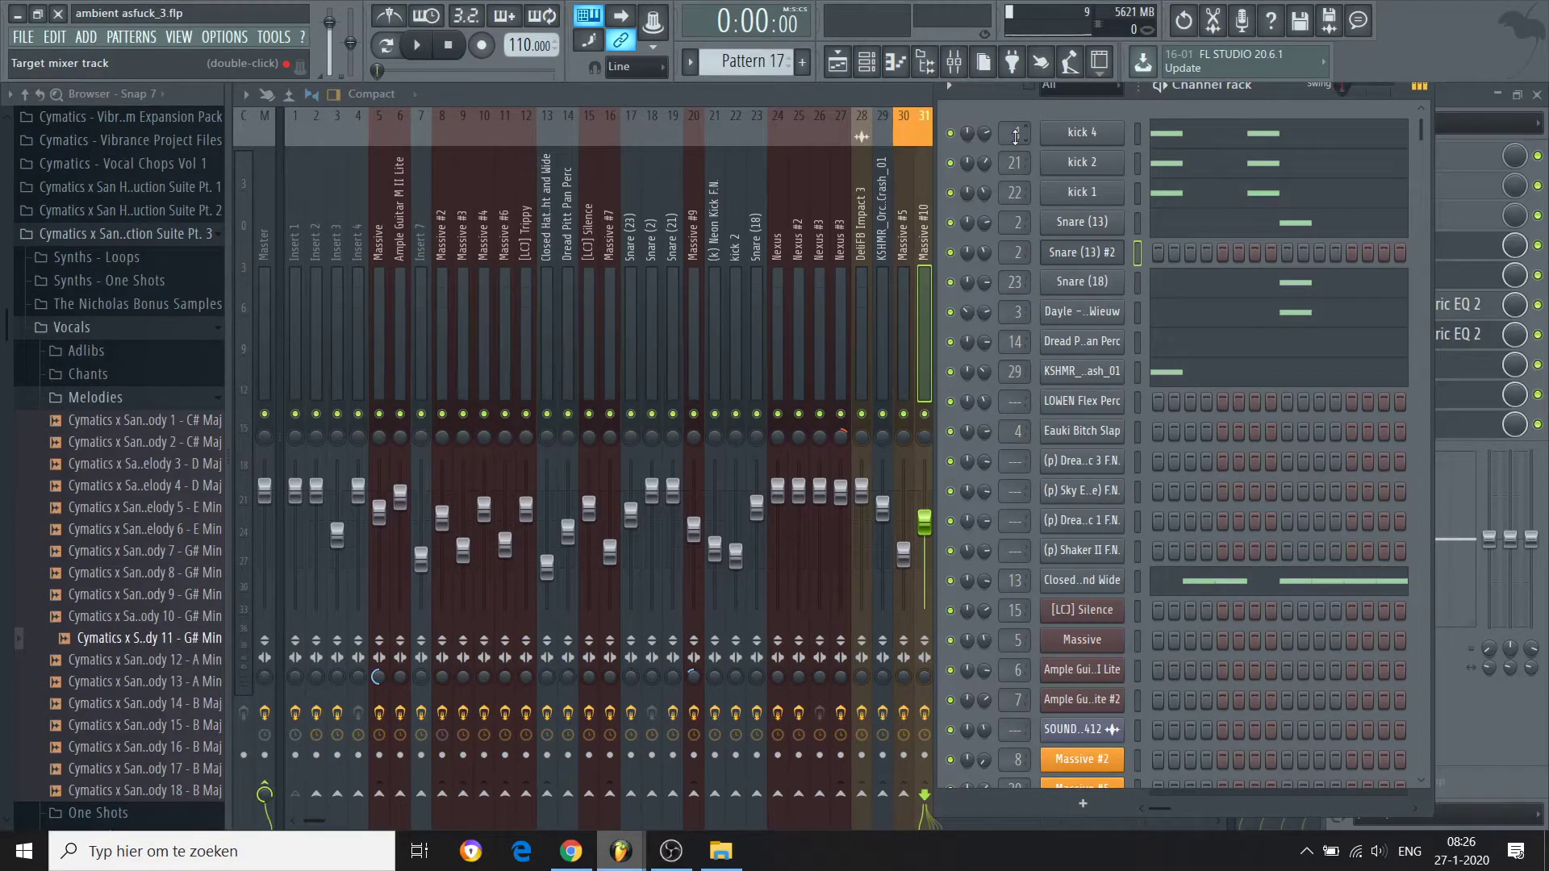
pyautogui.moveTo(1015, 133); pyautogui.dragTo(1015, 100)
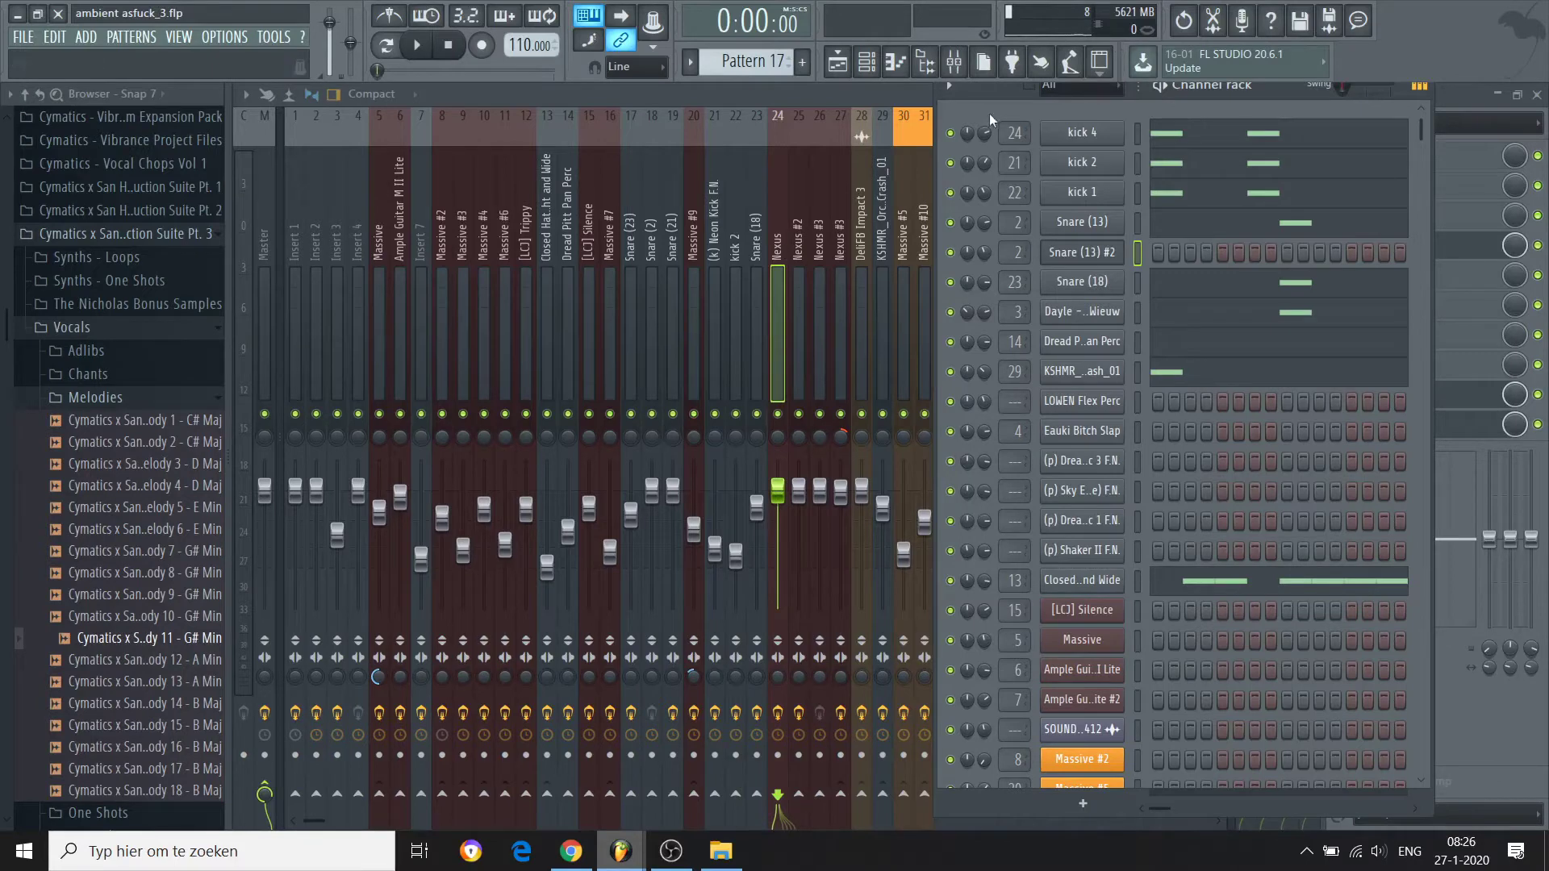
pyautogui.moveTo(1015, 133); pyautogui.dragTo(1015, 173)
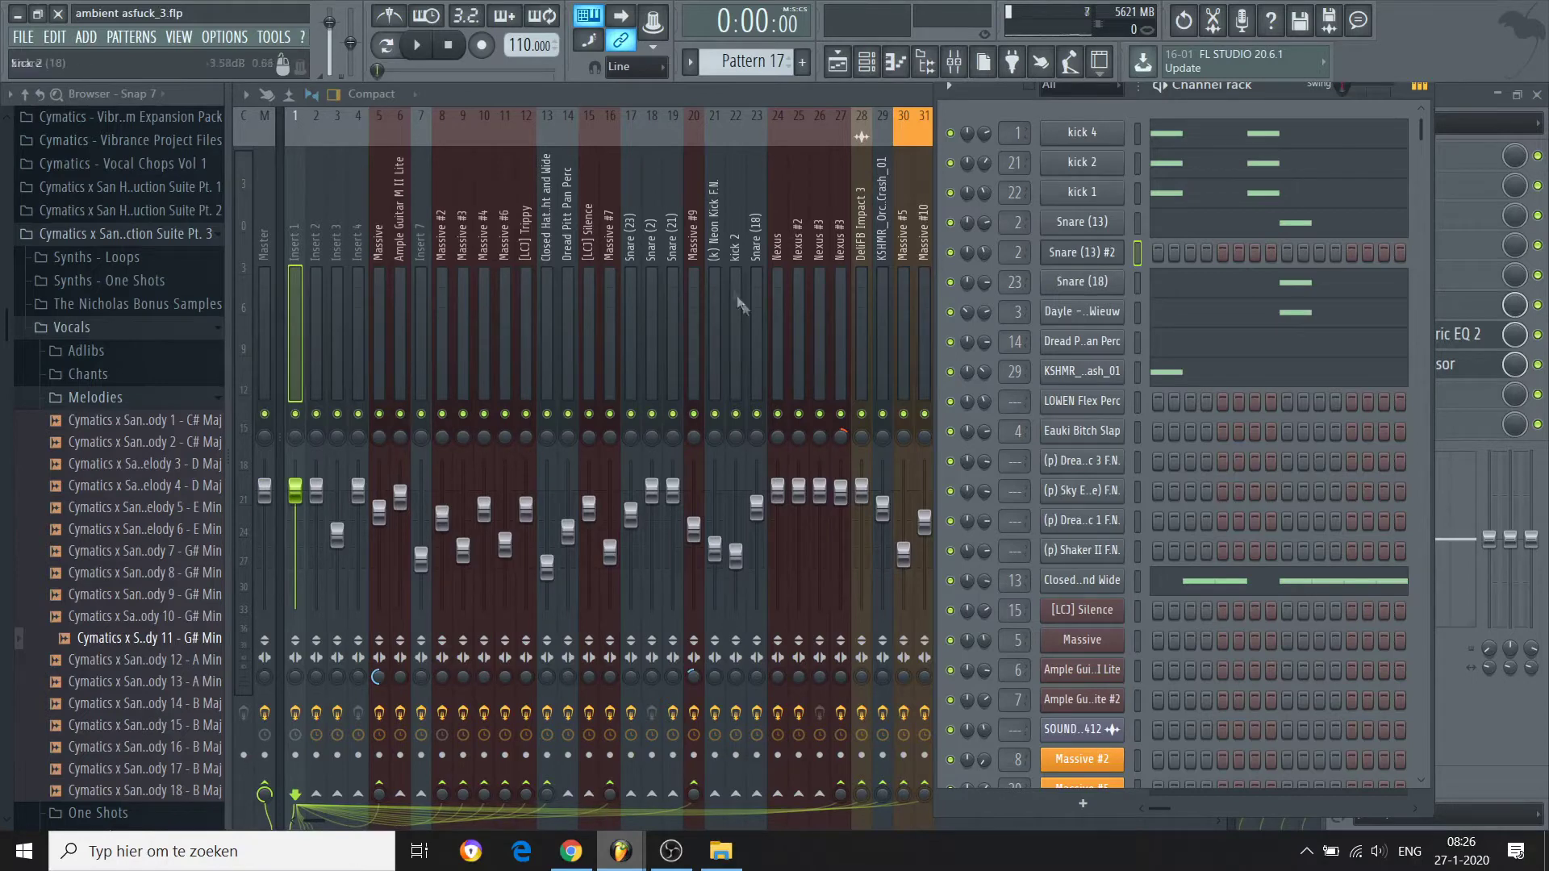
# Step: Examine the effects on mixer track Insert 1, including Fruity Compressor and Fruity parametric EQ 2, and close the plugin view
pyautogui.click(291, 268)
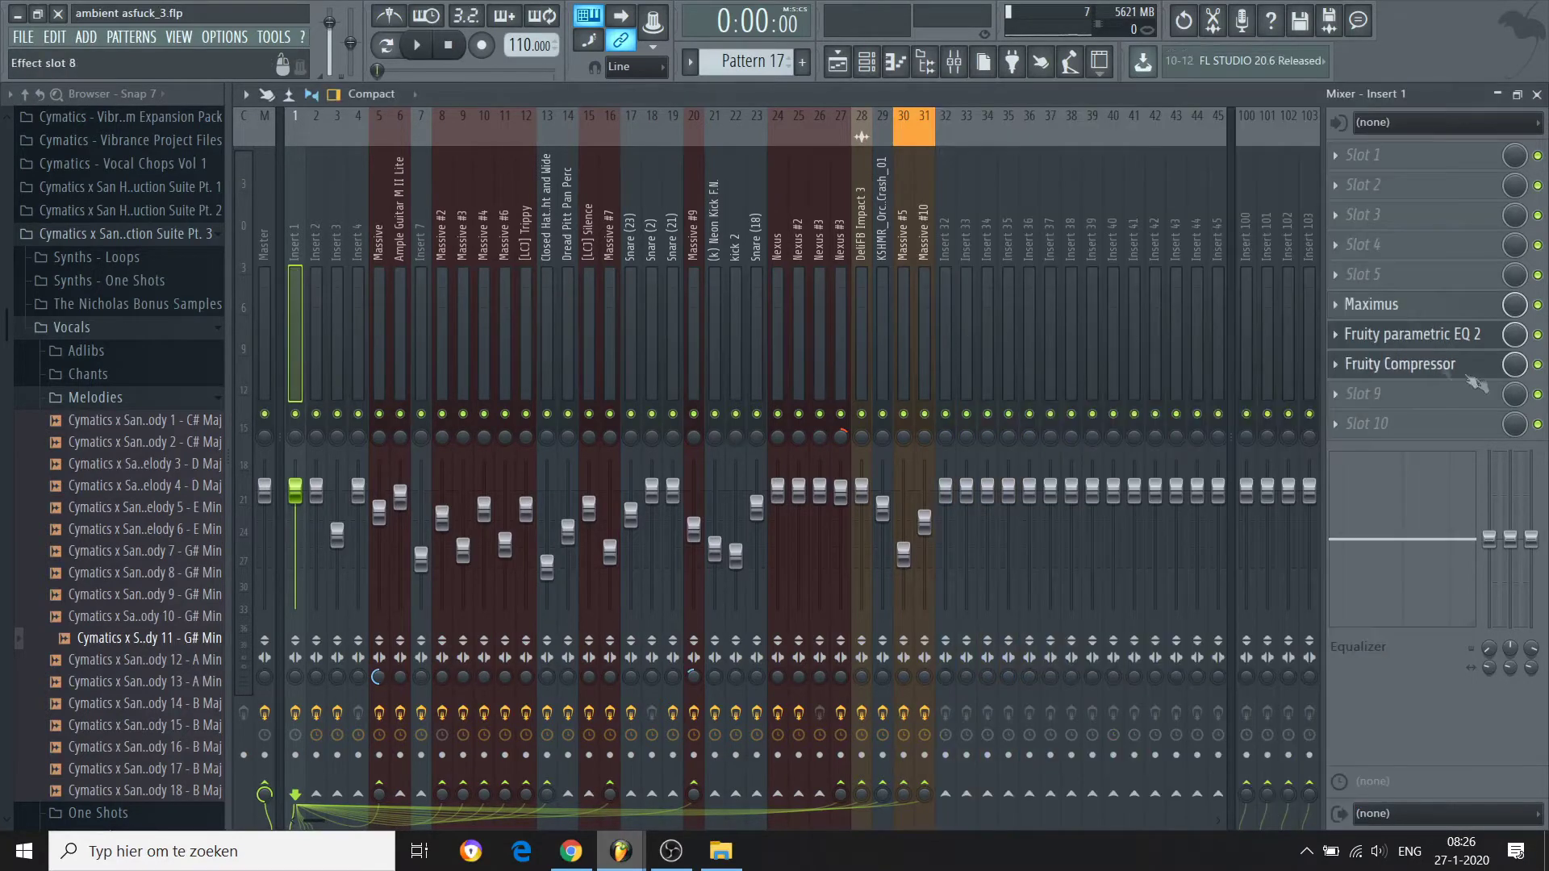
pyautogui.click(1393, 361)
pyautogui.click(1389, 339)
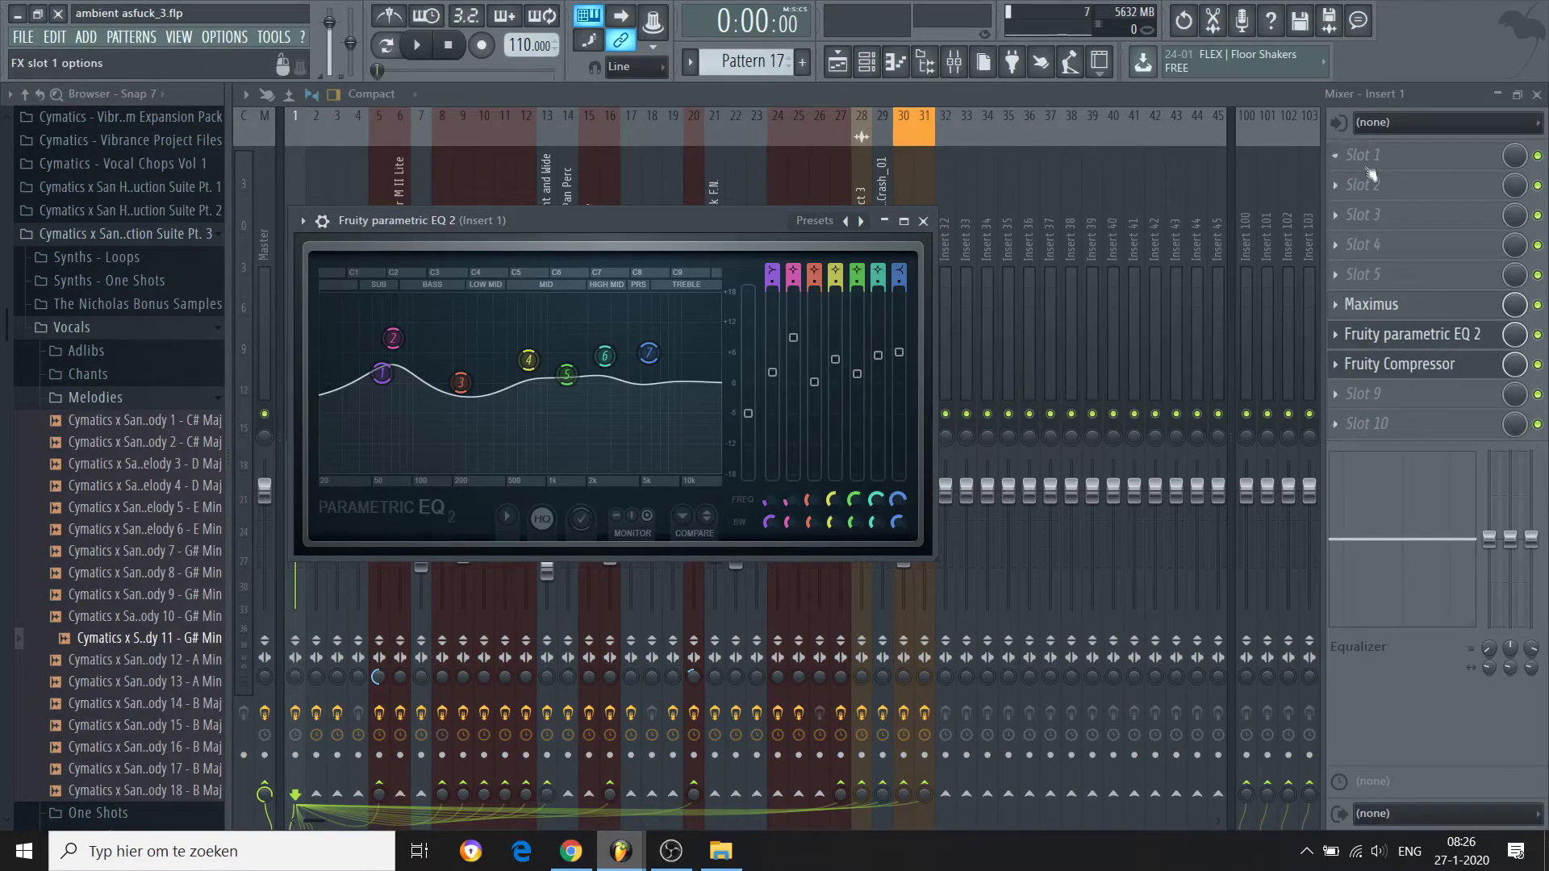
pyautogui.click(1422, 94)
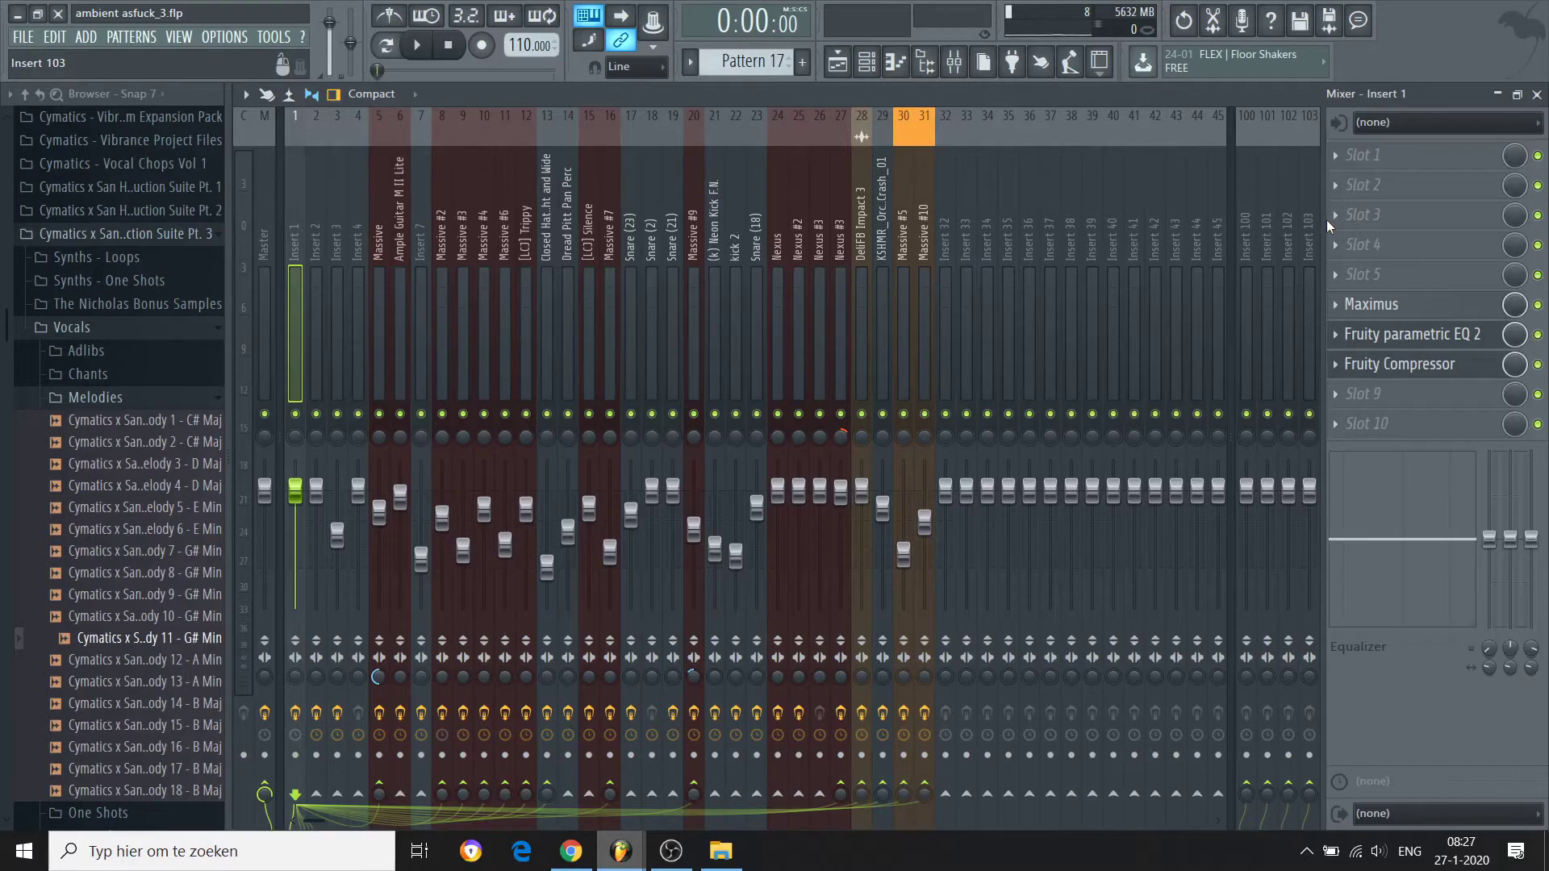
# Step: Look through the full channel list in the channel rack and the automation clip tracks in the playlist
pyautogui.click(868, 63)
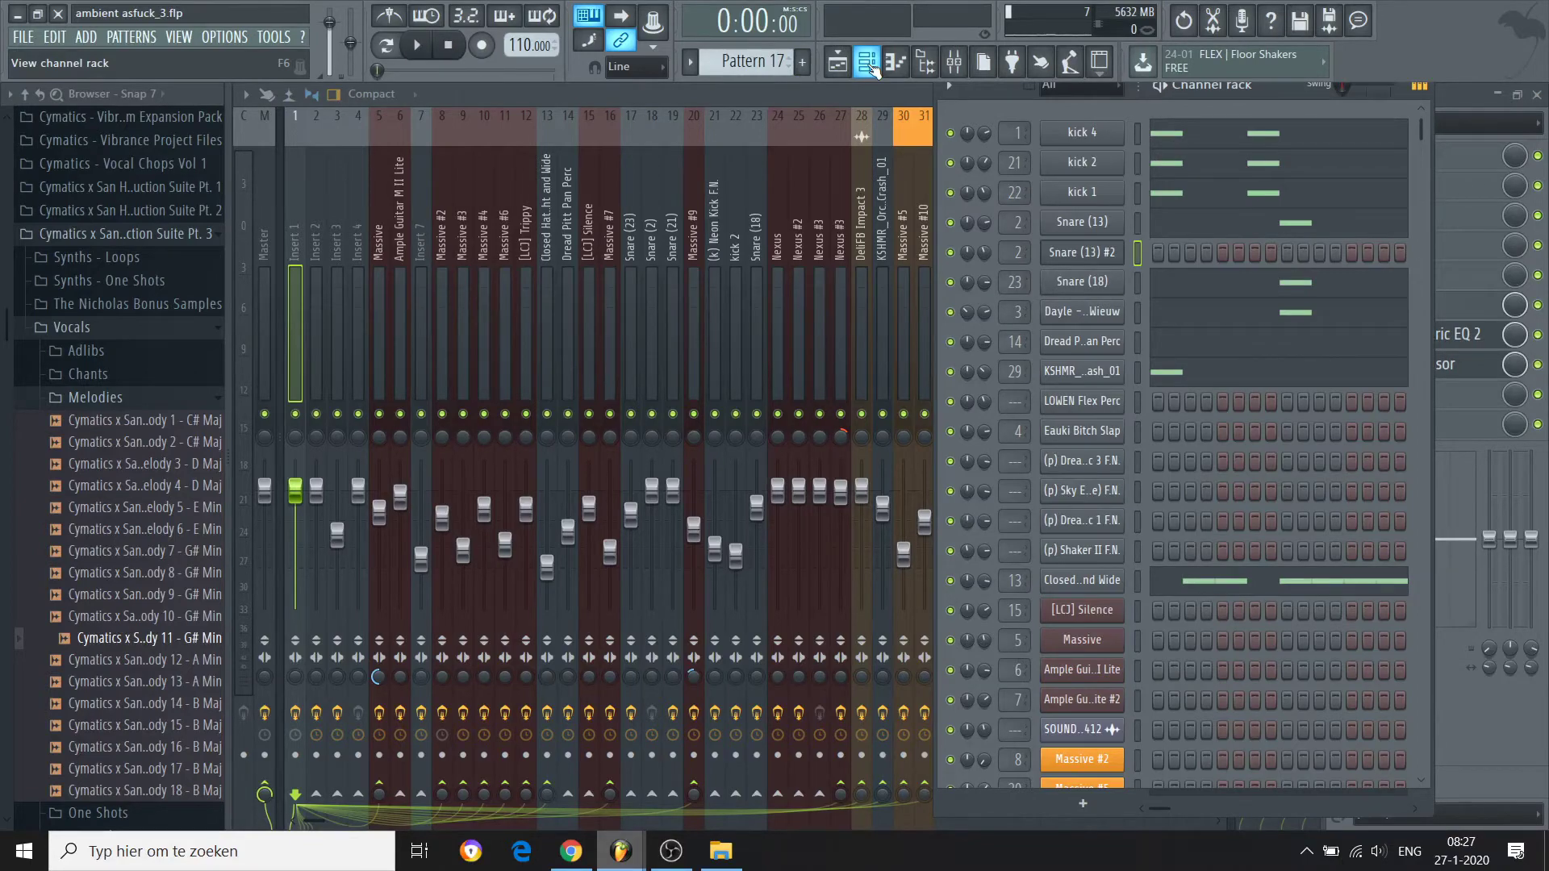
pyautogui.scroll(-15, 1053, 309)
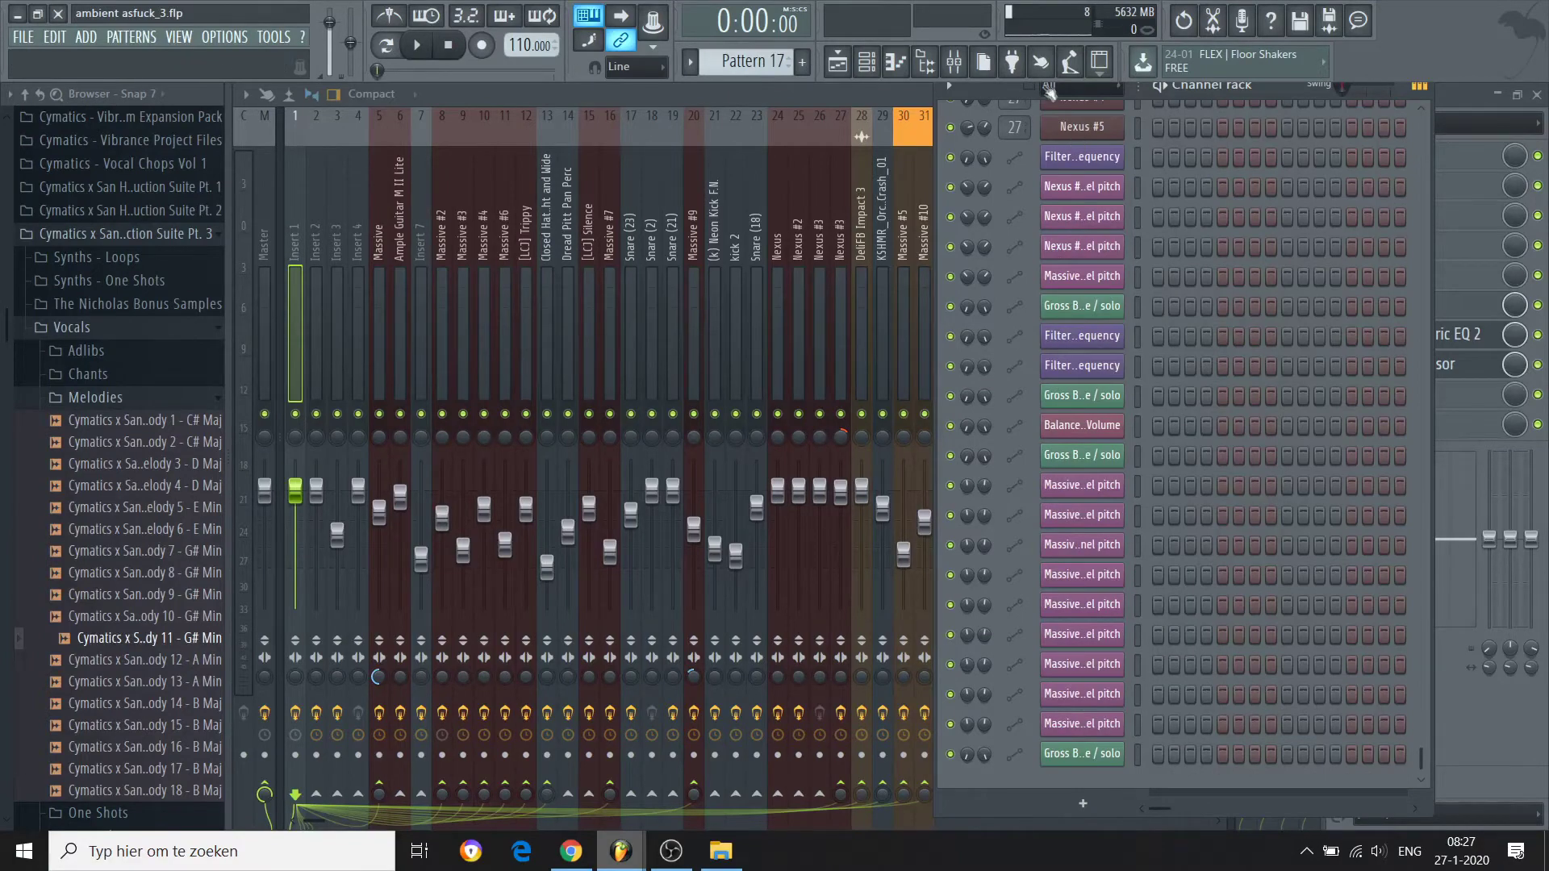
pyautogui.click(837, 61)
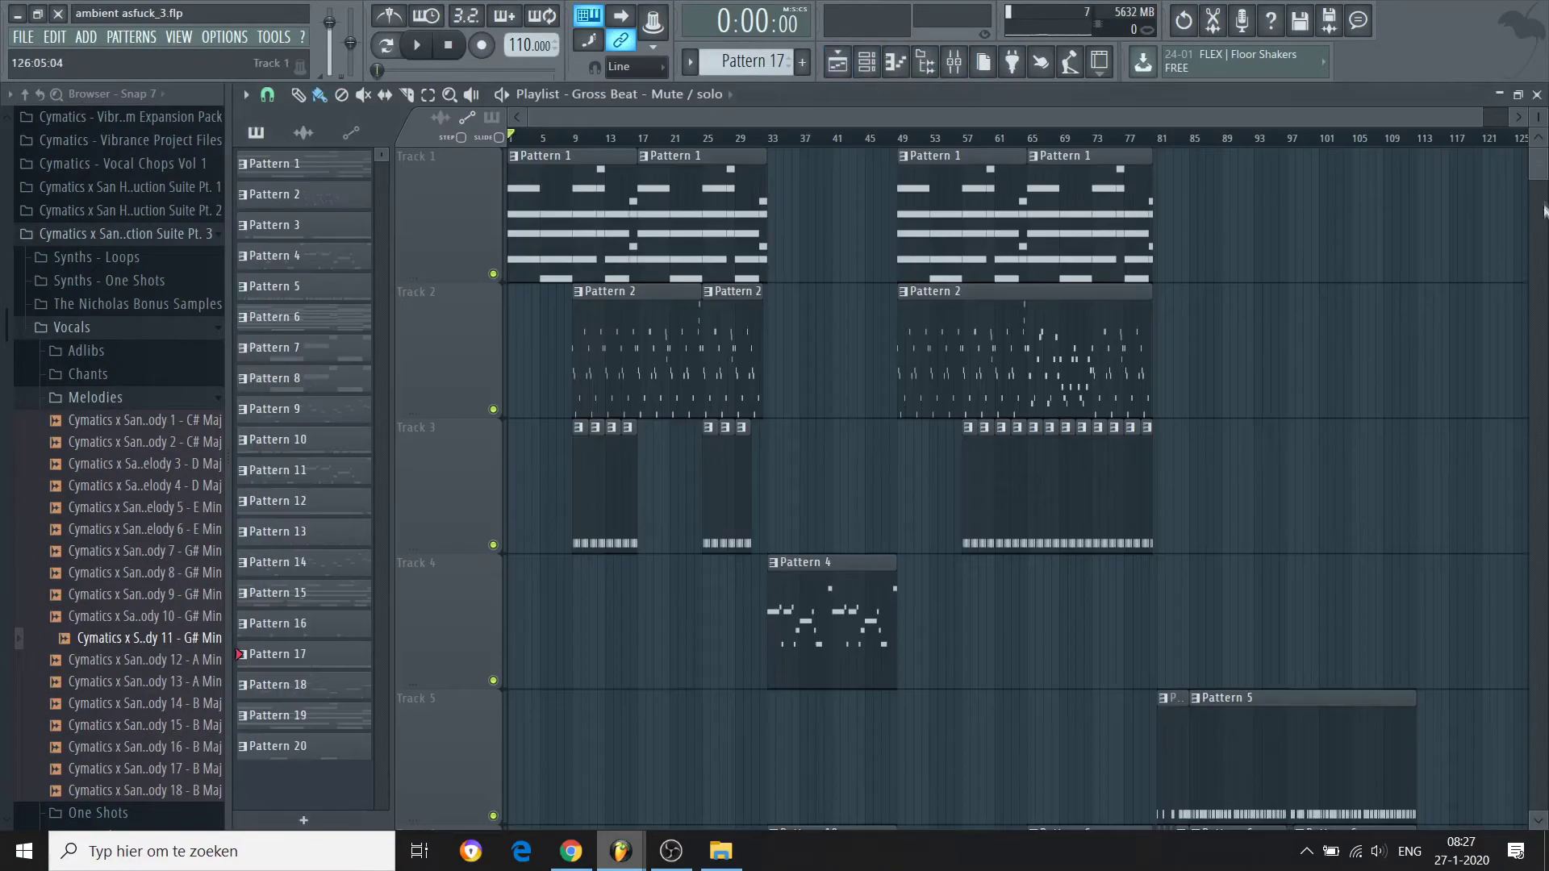
pyautogui.moveTo(1537, 185); pyautogui.dragTo(1537, 314)
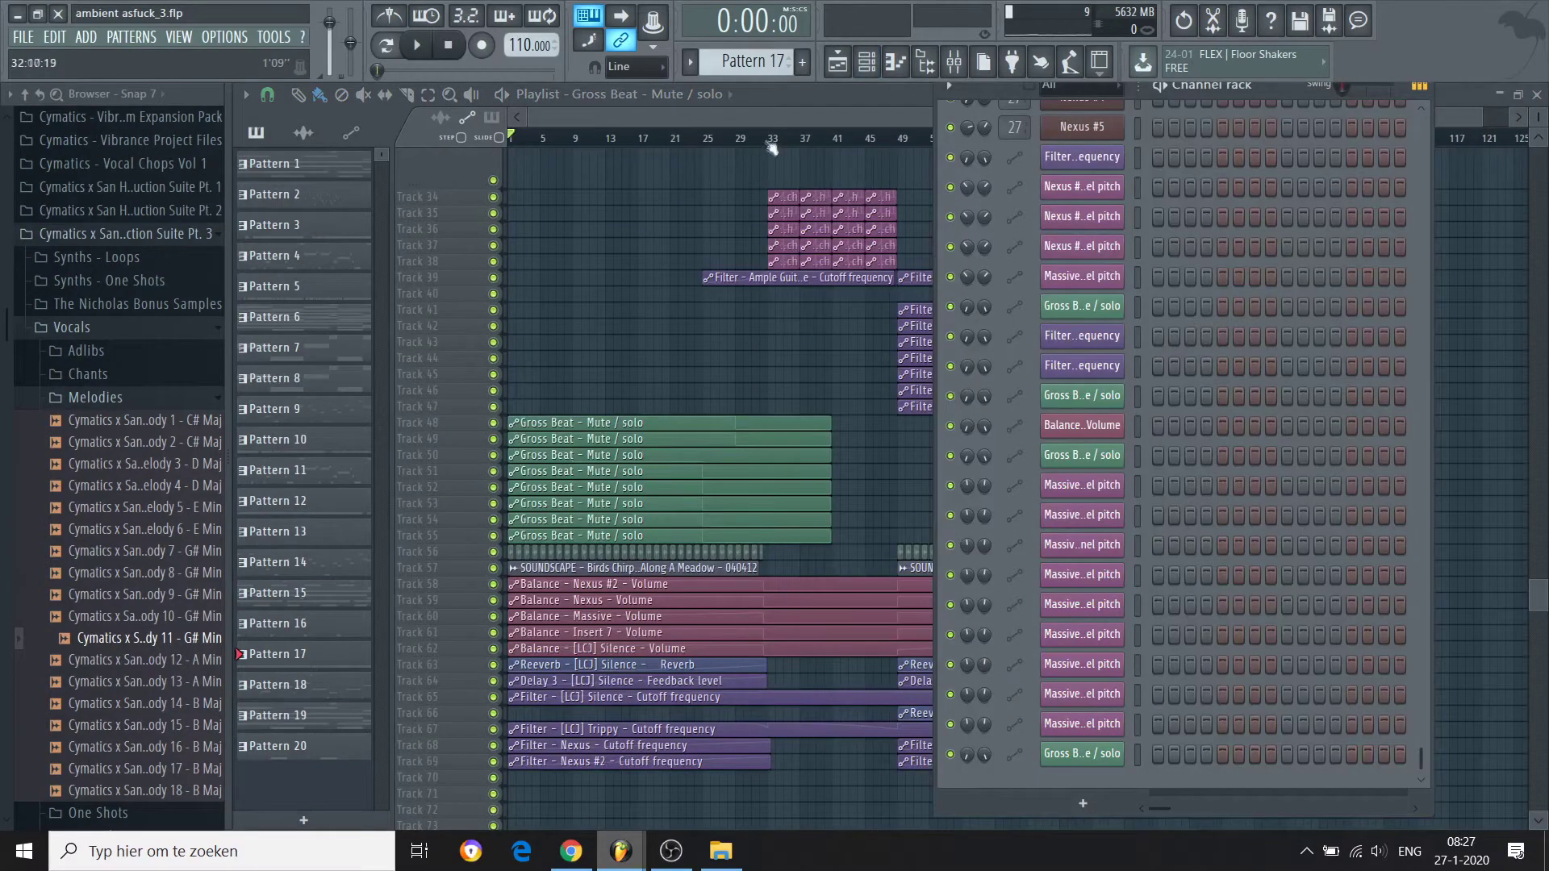
# Step: Place the playhead just before bar 33 and play the song while watching the levels in the mixer
pyautogui.click(896, 61)
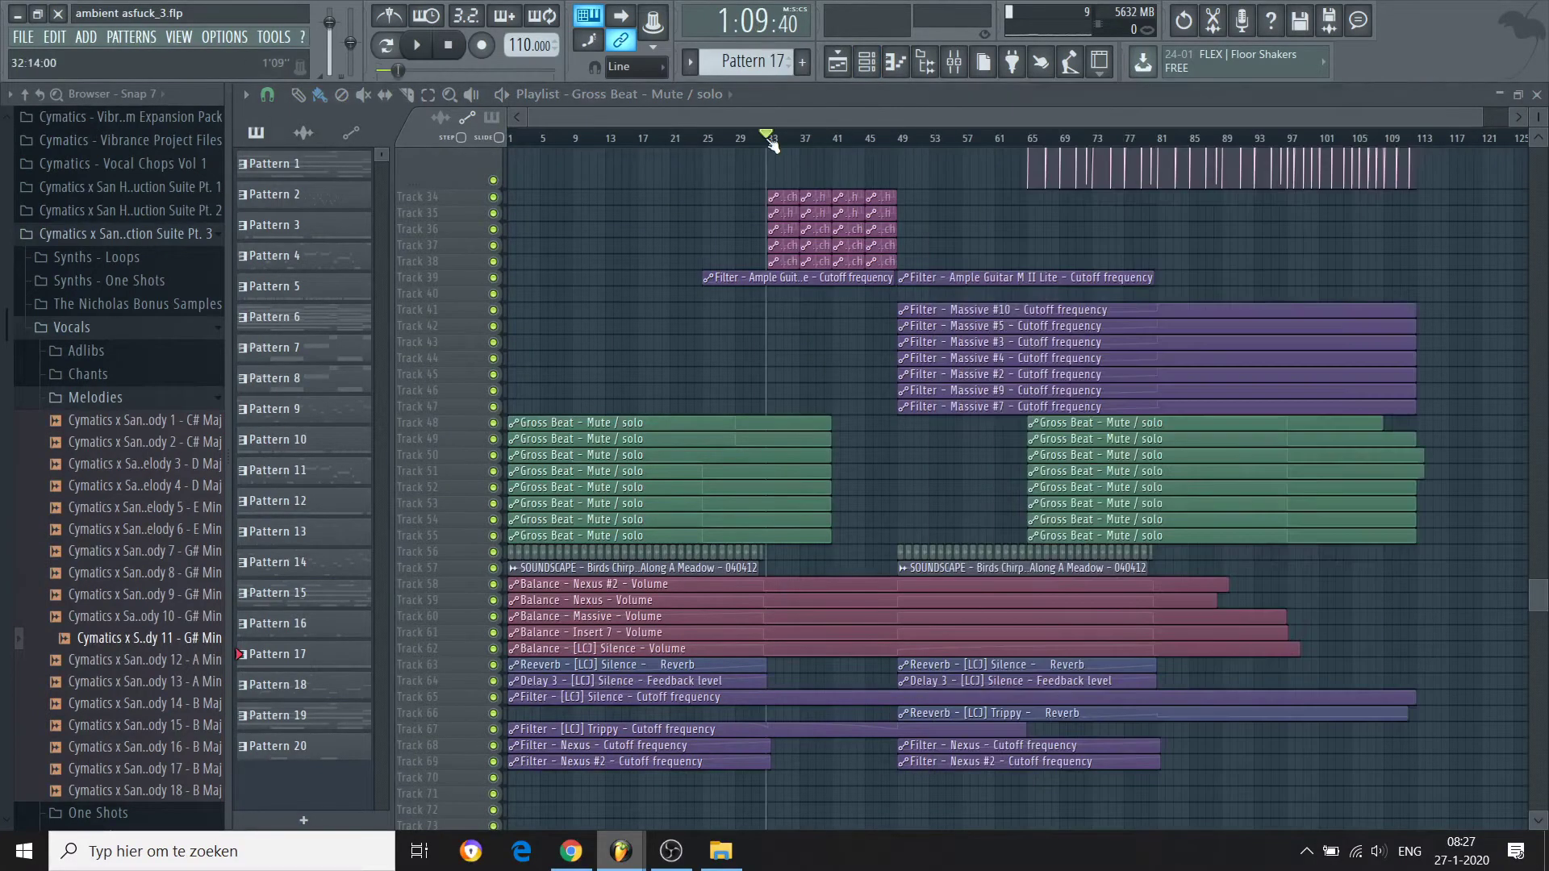
pyautogui.click(953, 60)
pyautogui.press('space')
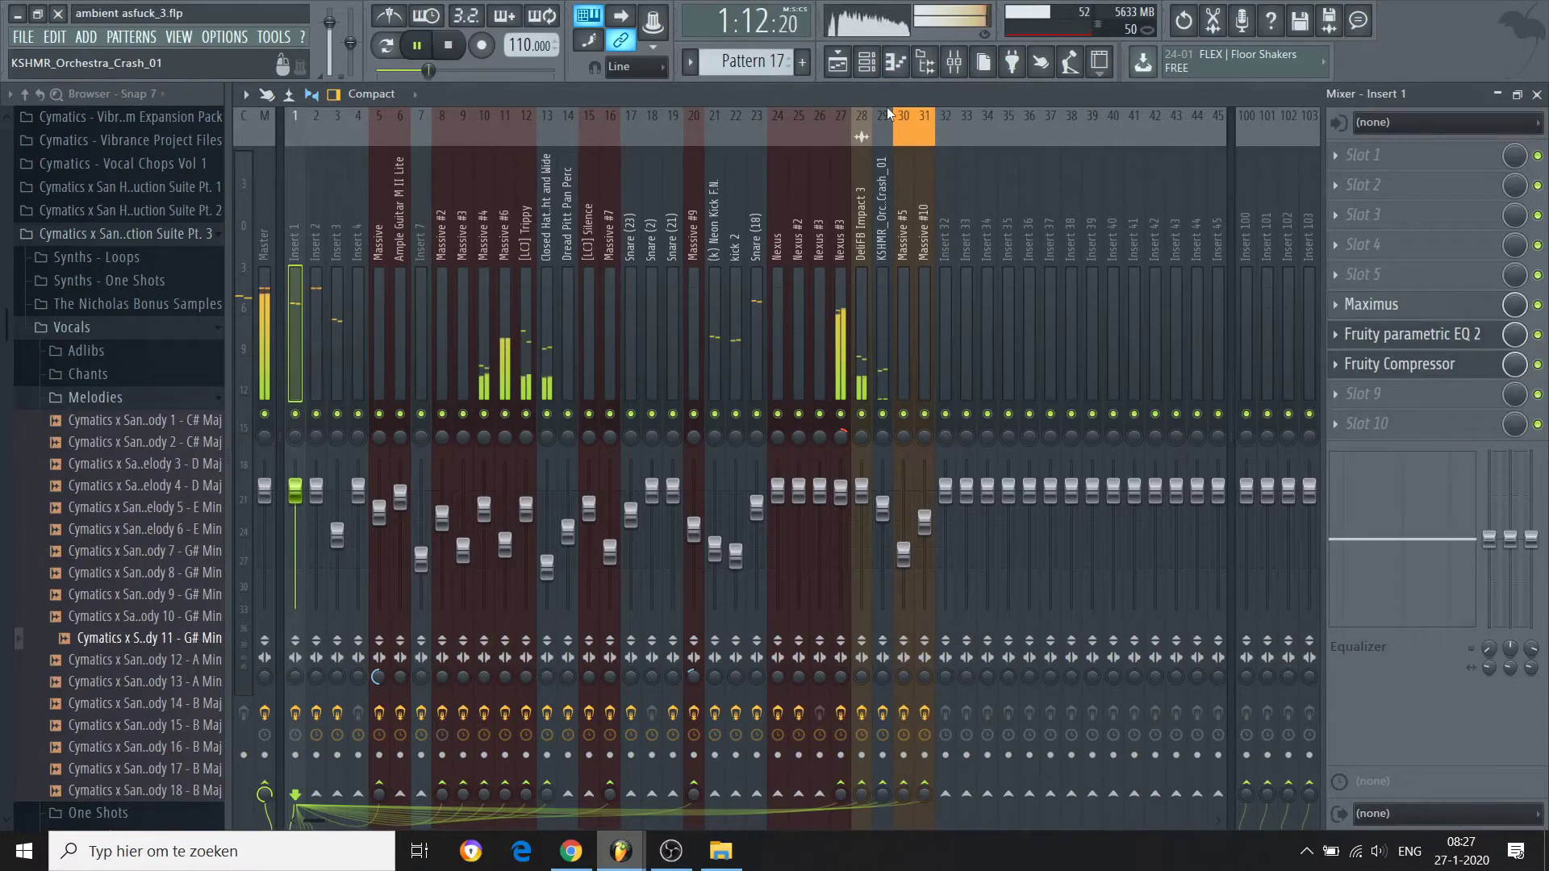
pyautogui.click(274, 37)
pyautogui.moveTo(420, 93)
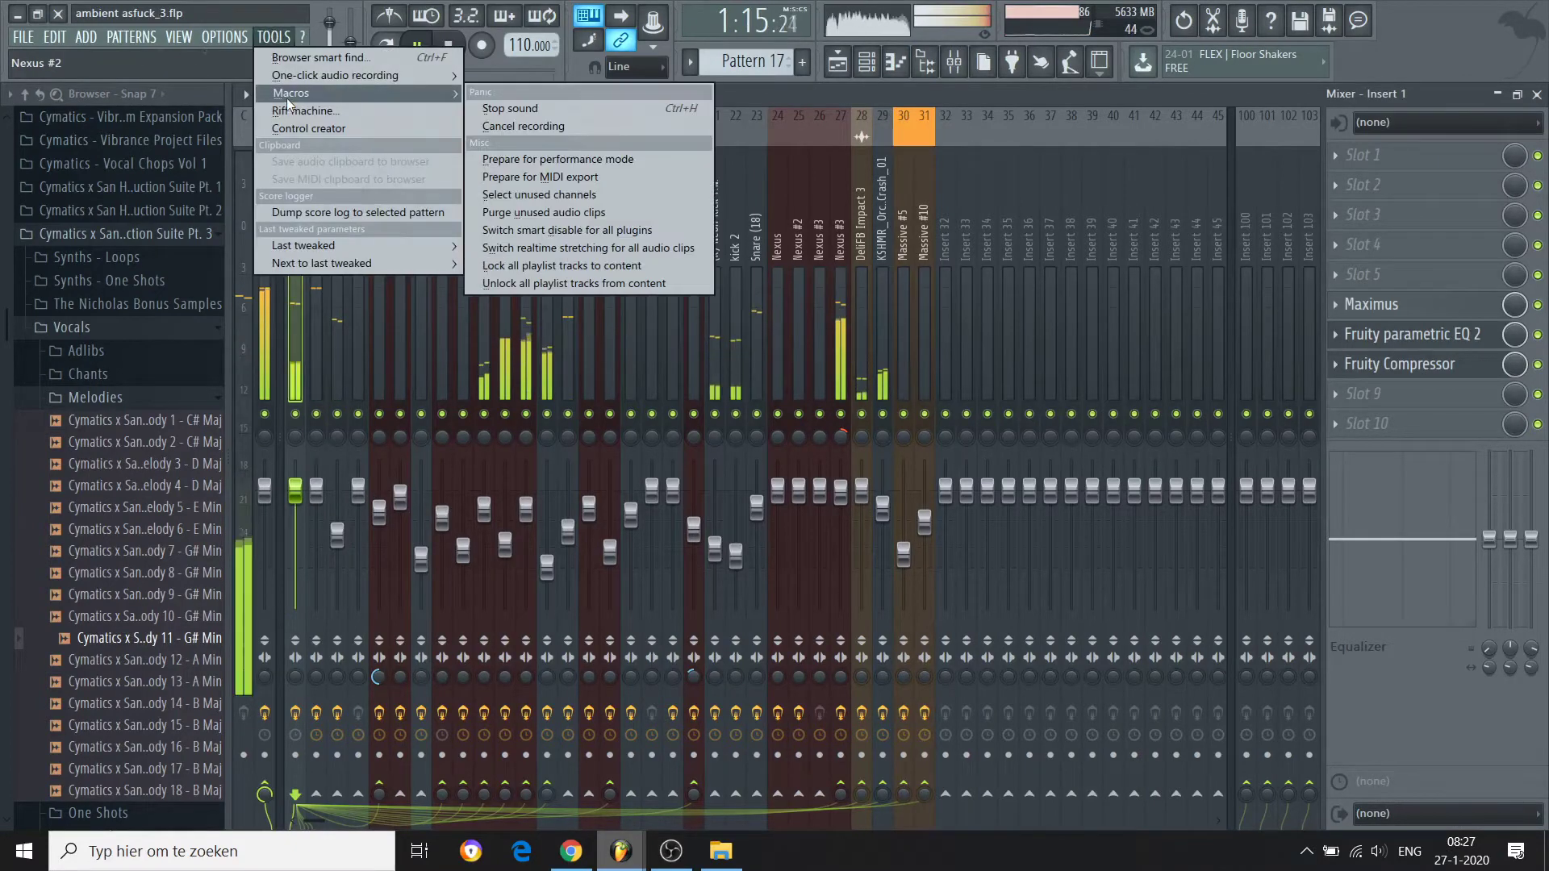
pyautogui.click(595, 214)
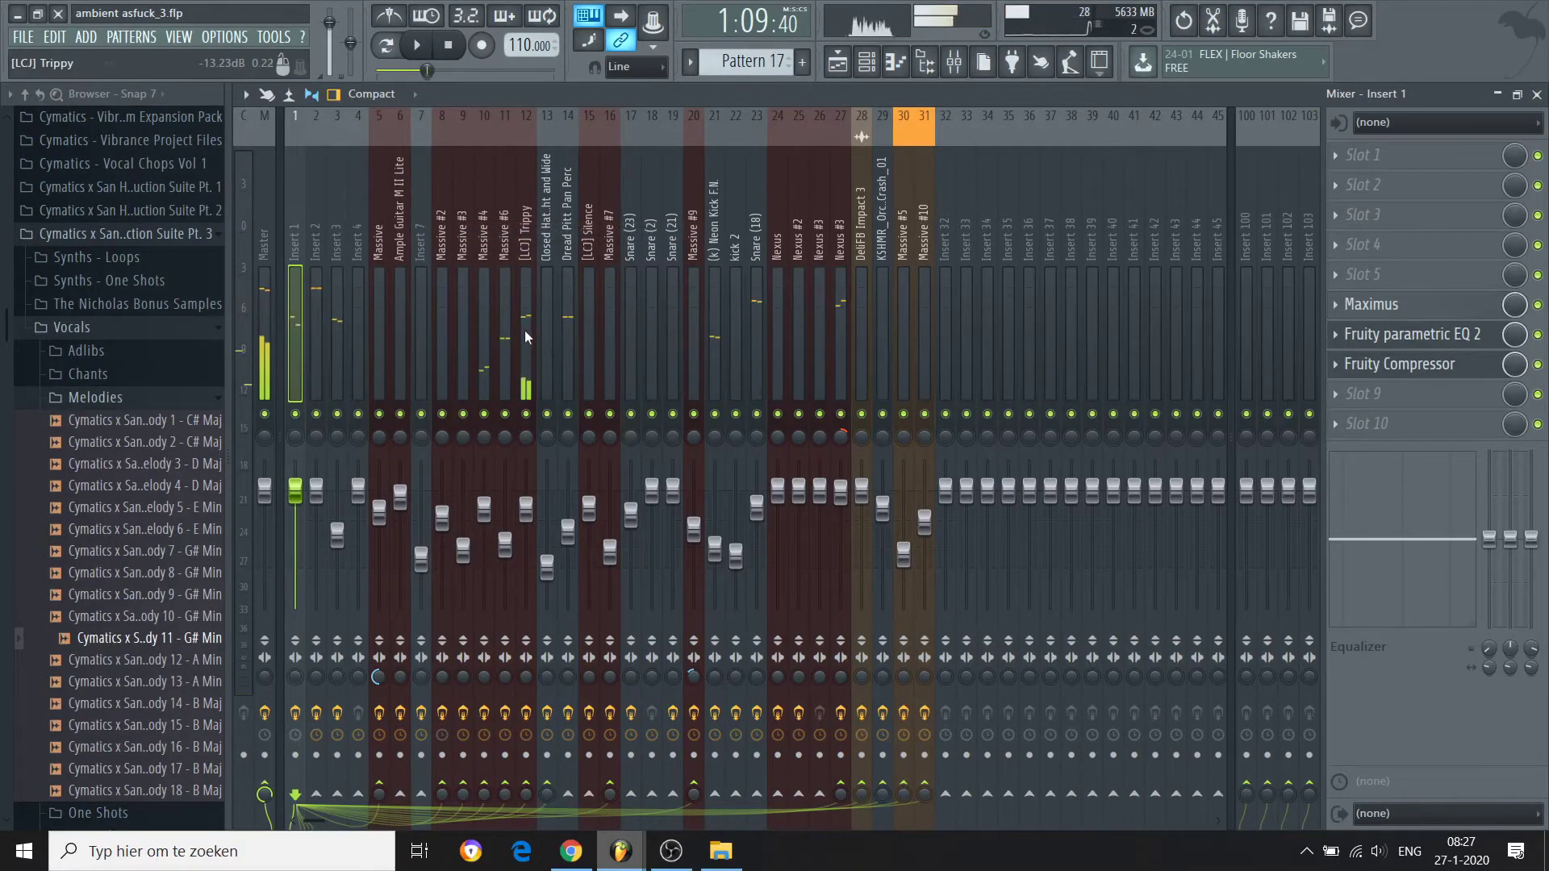
# Step: Solo the Nexus #3 mixer track during playback, stop the song and select that track to show its effects
pyautogui.press('space')
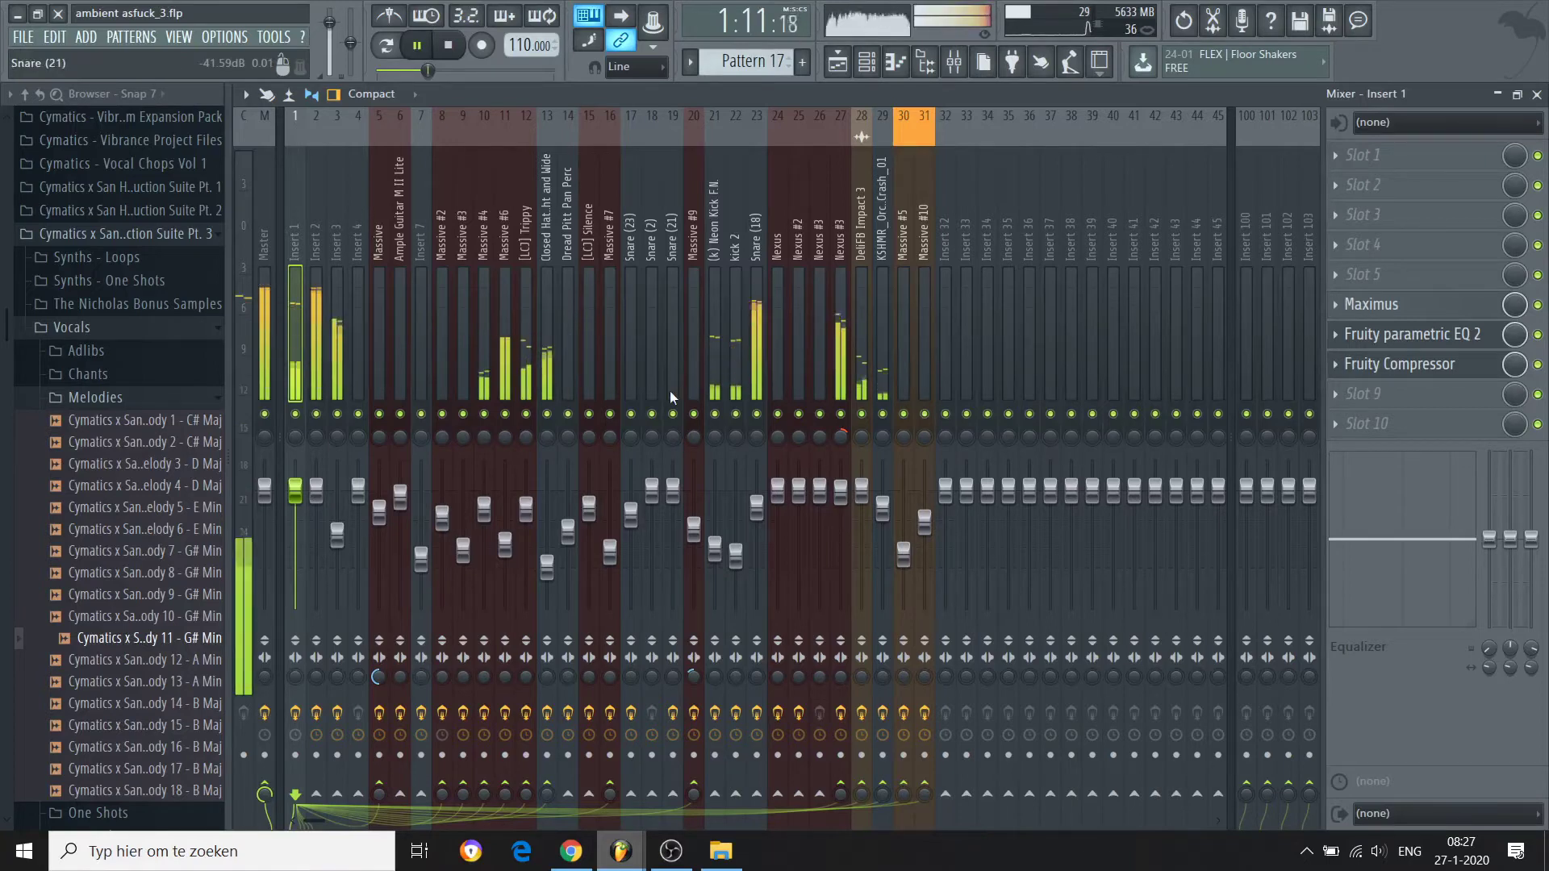
pyautogui.rightClick(841, 414)
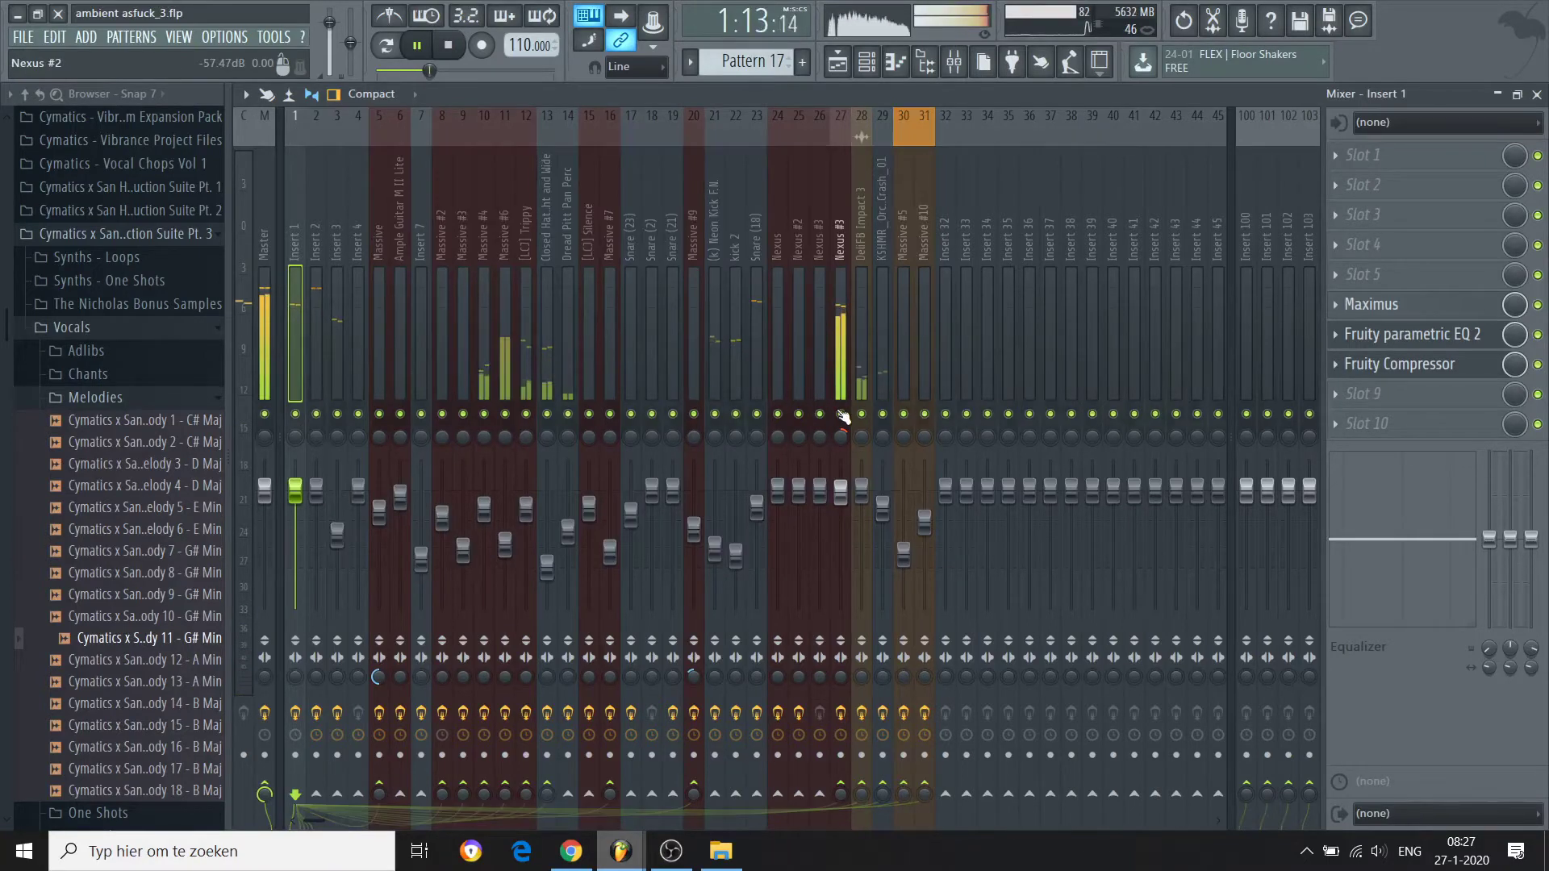
pyautogui.press('space')
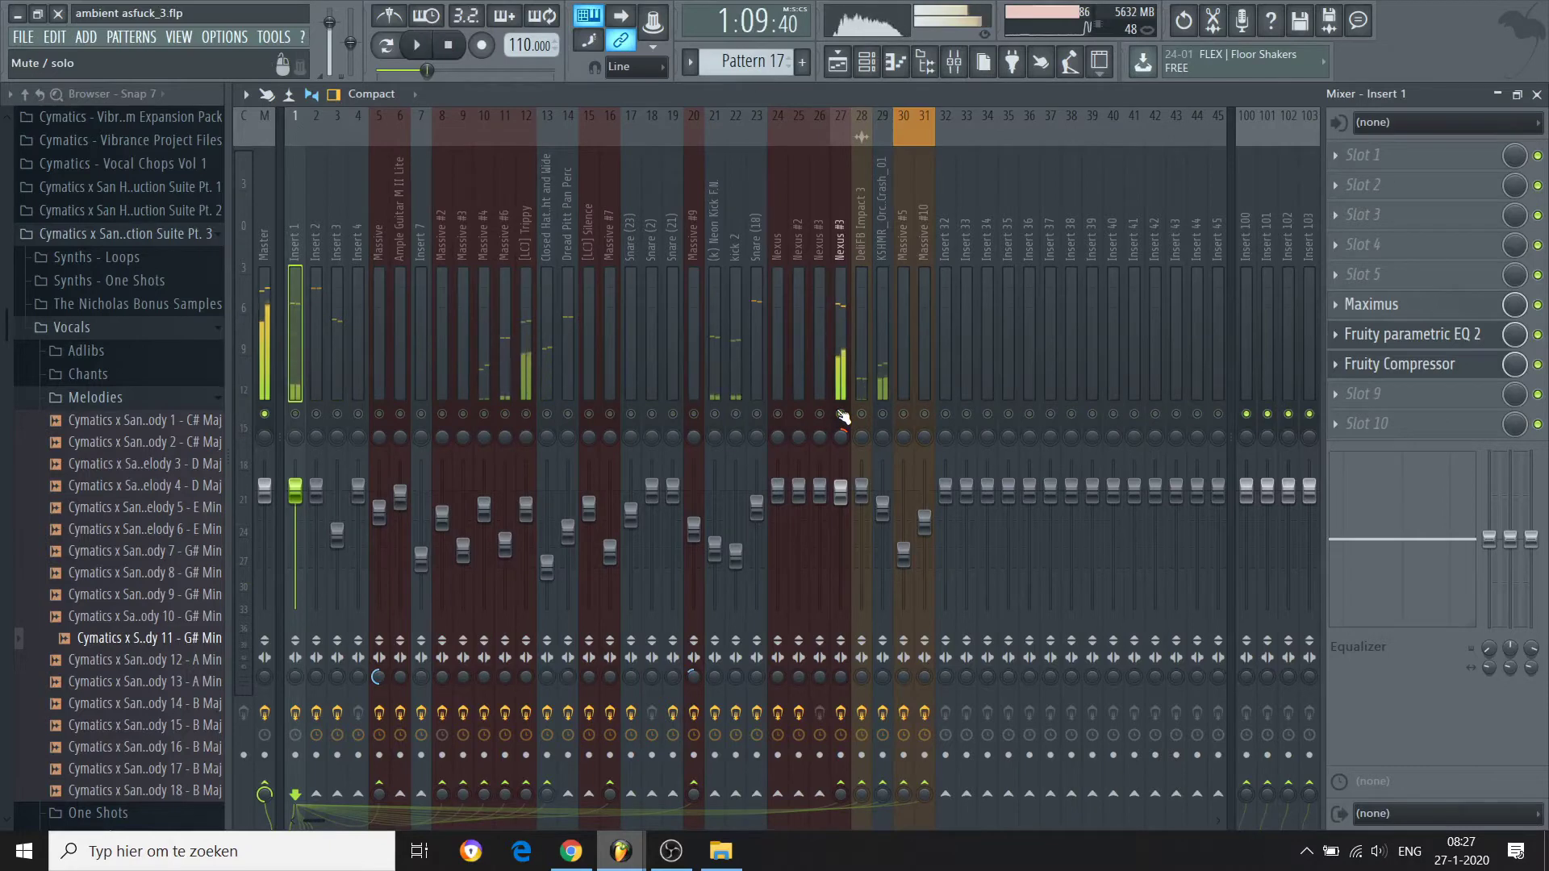
pyautogui.click(840, 347)
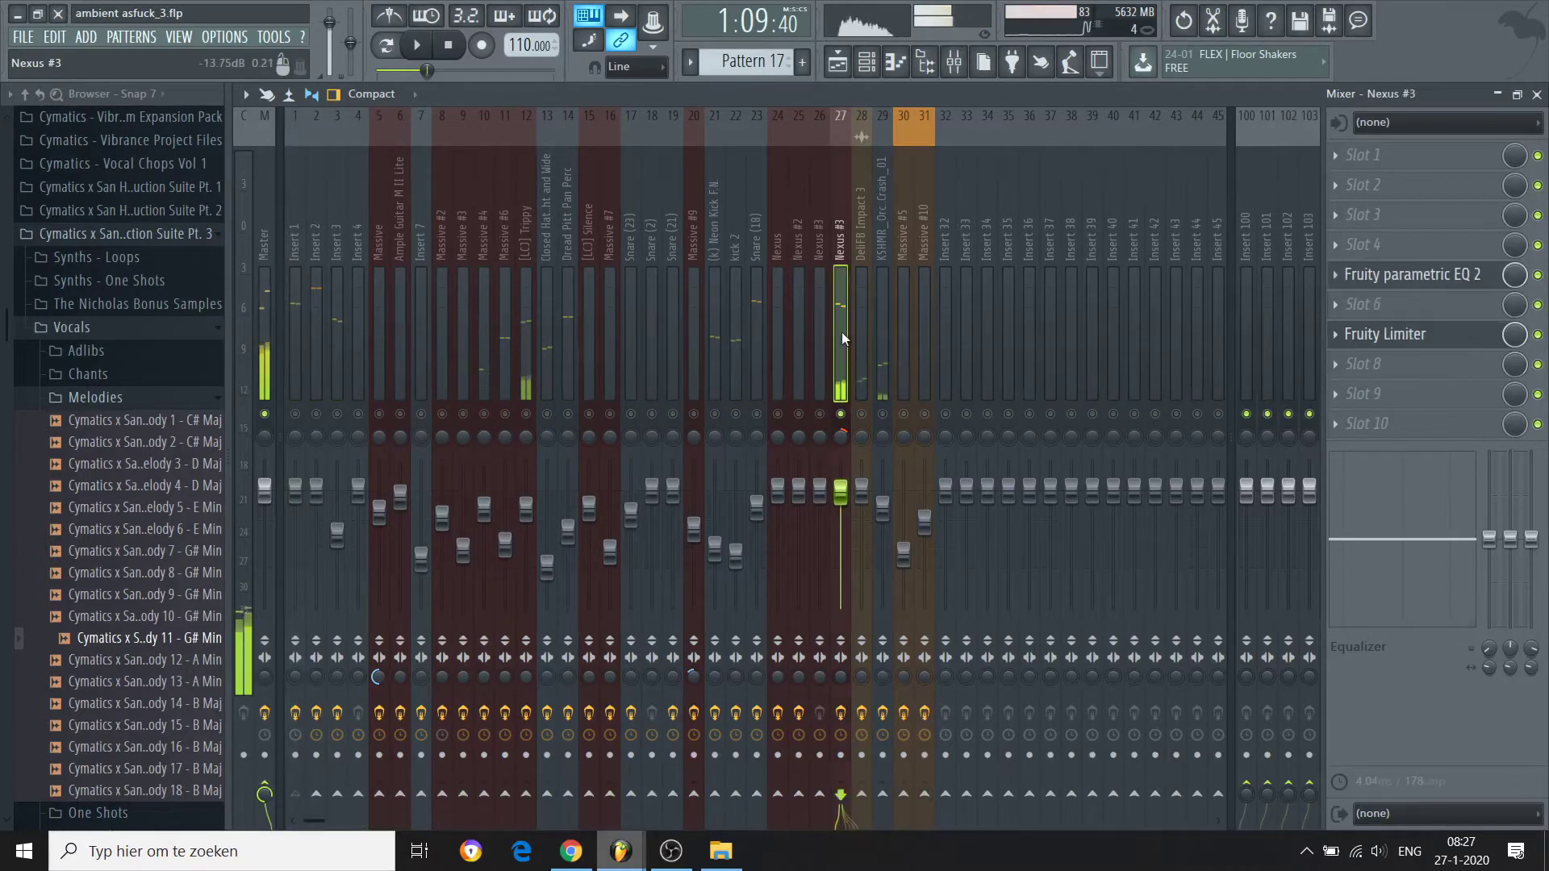
# Step: Show the pitch automation clips on tracks 32 and 33 in the playlist and activate the Select tool
pyautogui.click(867, 69)
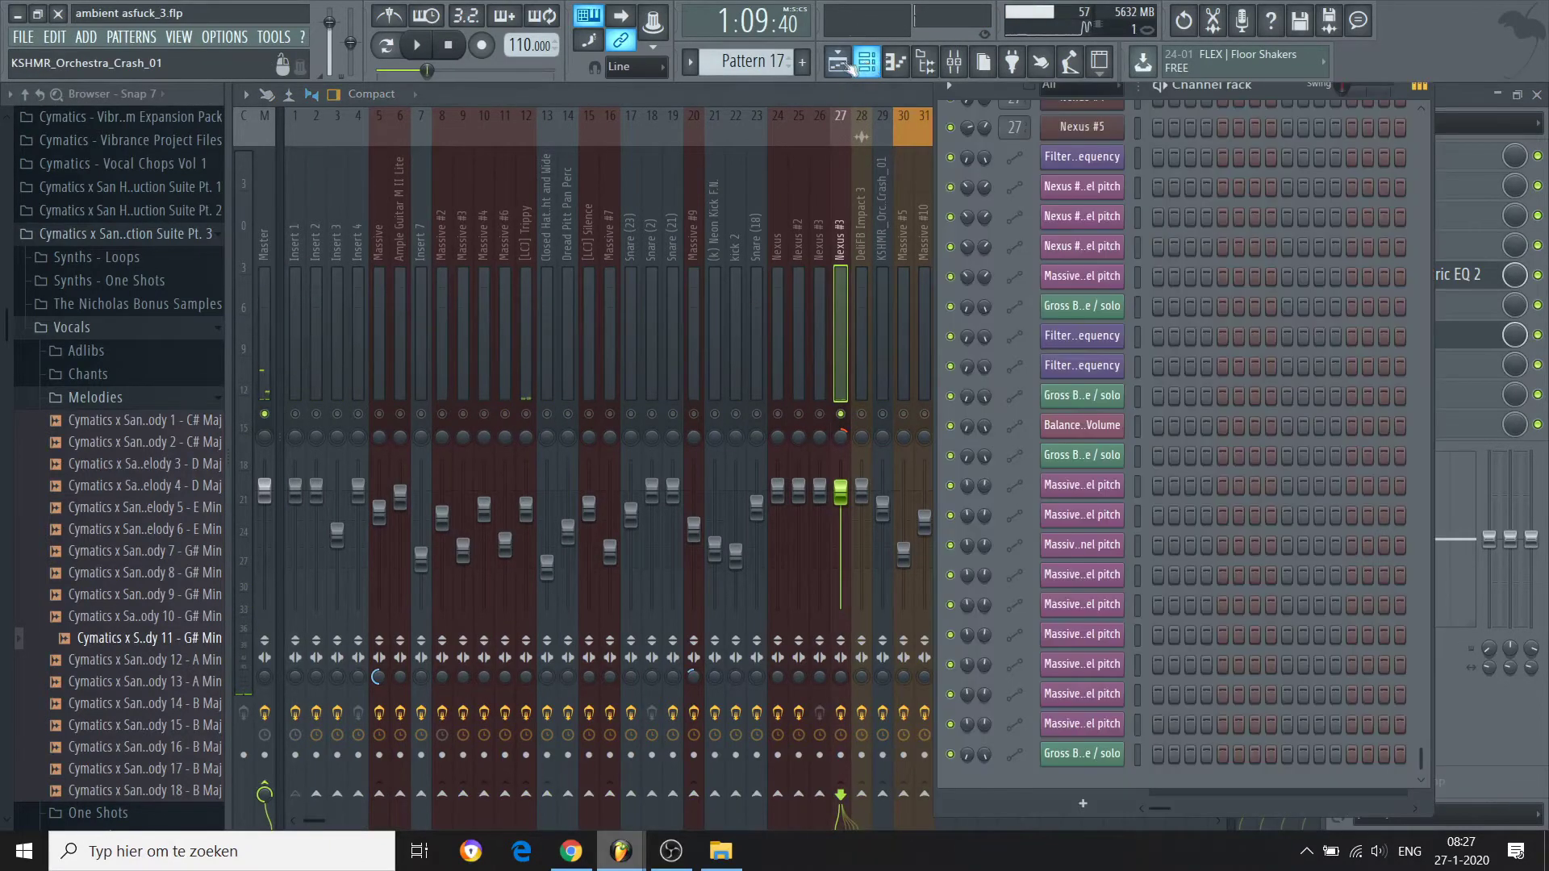
pyautogui.scroll(5, 795, 330)
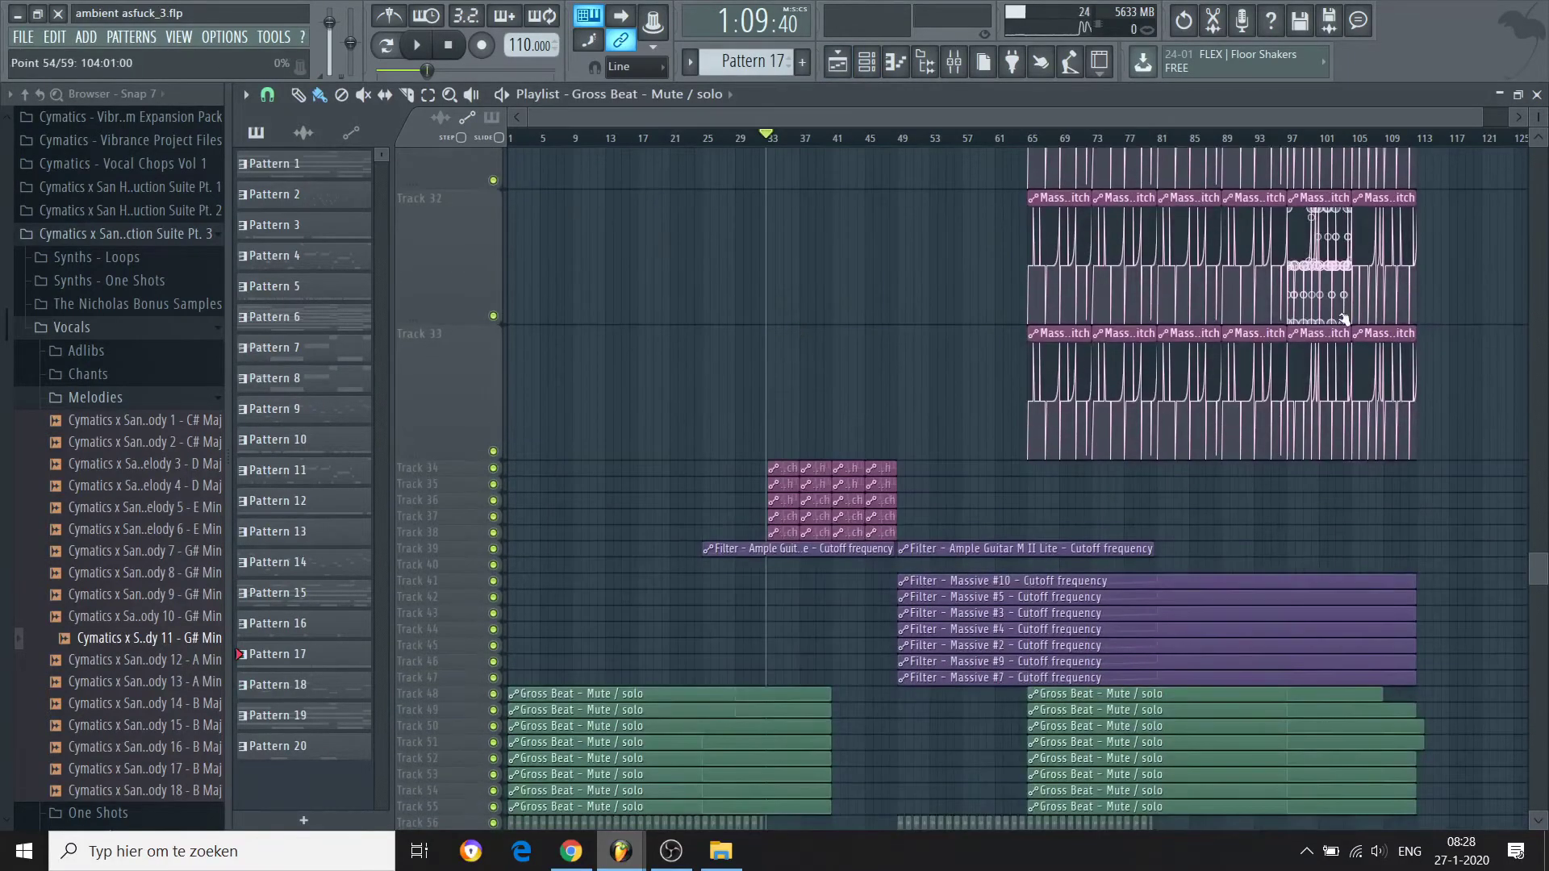
pyautogui.moveTo(1538, 117); pyautogui.dragTo(1539, 95)
pyautogui.click(429, 96)
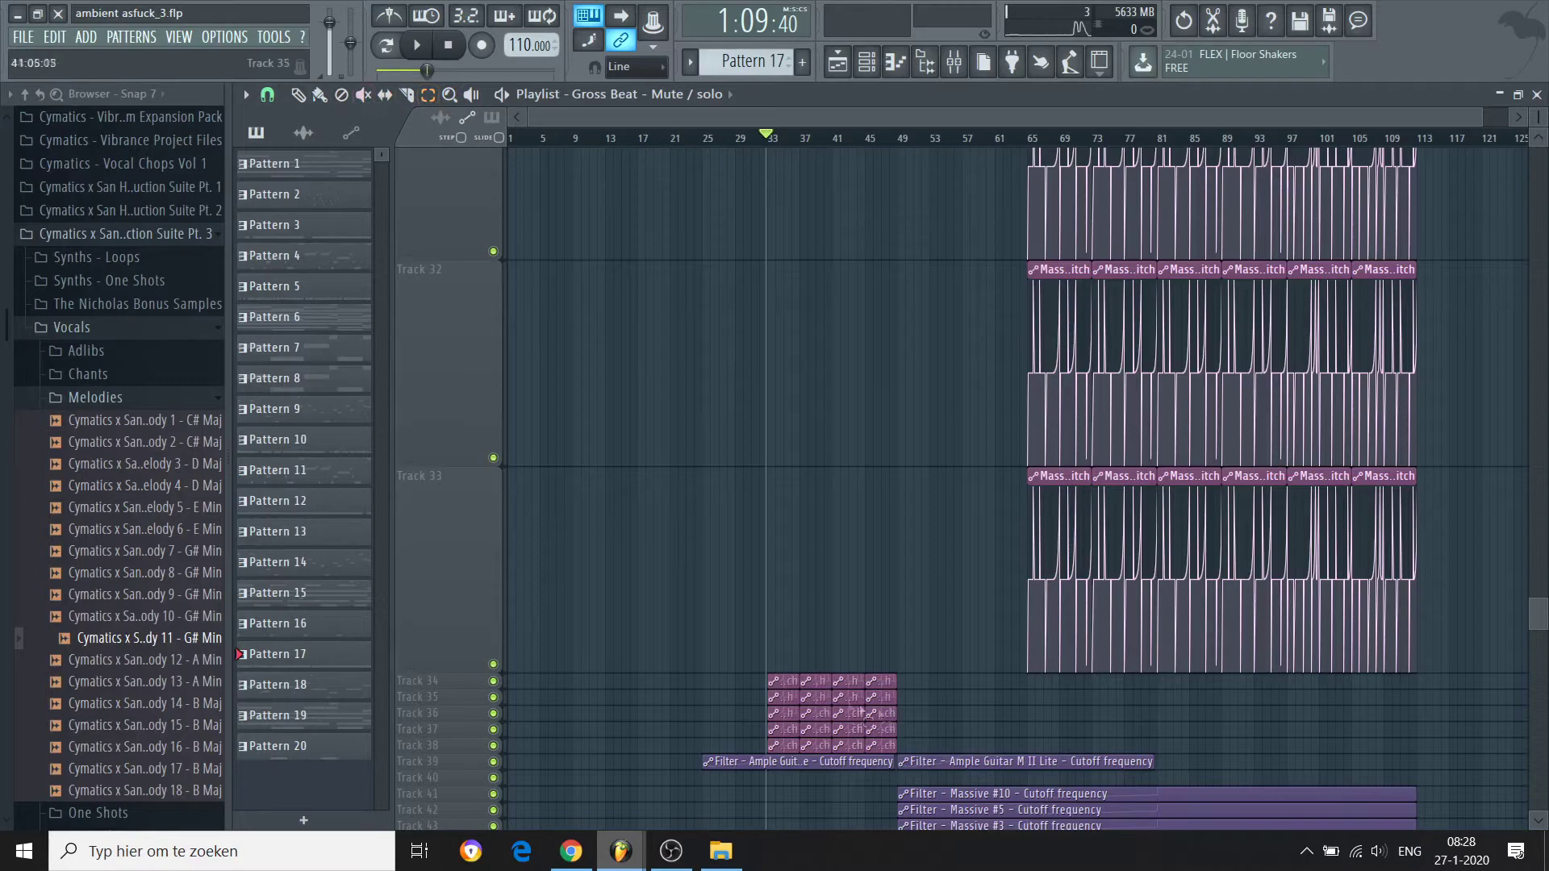
# Step: Select the channel pitch automation clips at bars 33–49 on tracks 34–38 and move them up four tracks
pyautogui.moveTo(915, 751); pyautogui.dragTo(749, 683)
pyautogui.hotkey('shift', 'Up')
pyautogui.hotkey('shift', 'Up')
pyautogui.hotkey('shift', 'Up')
pyautogui.hotkey('shift', 'Up')
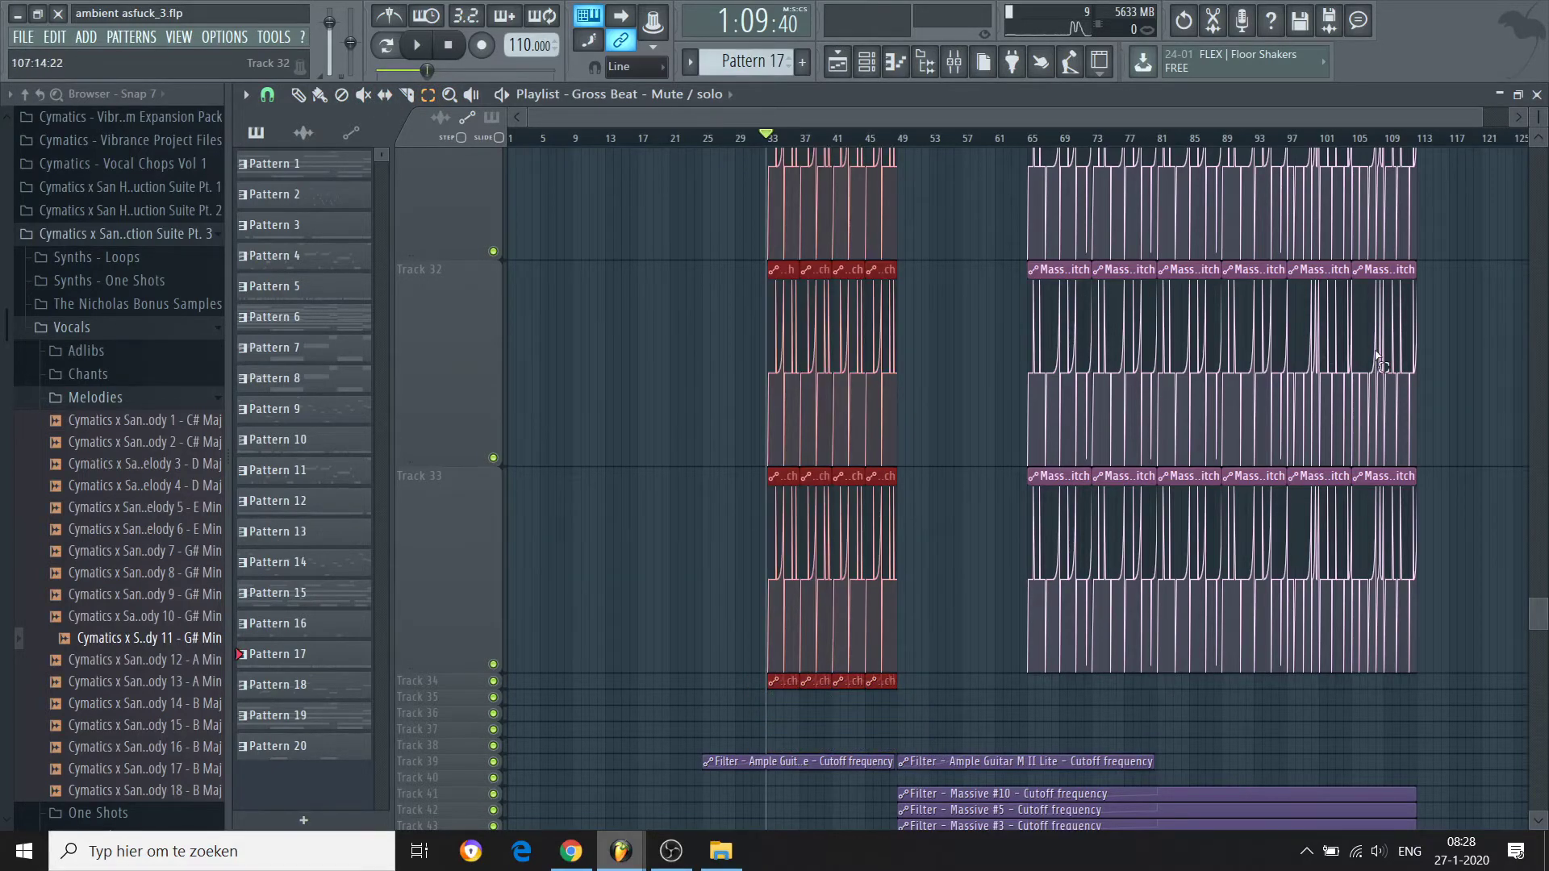
pyautogui.scroll(3, 1376, 360)
pyautogui.scroll(-1, 1376, 361)
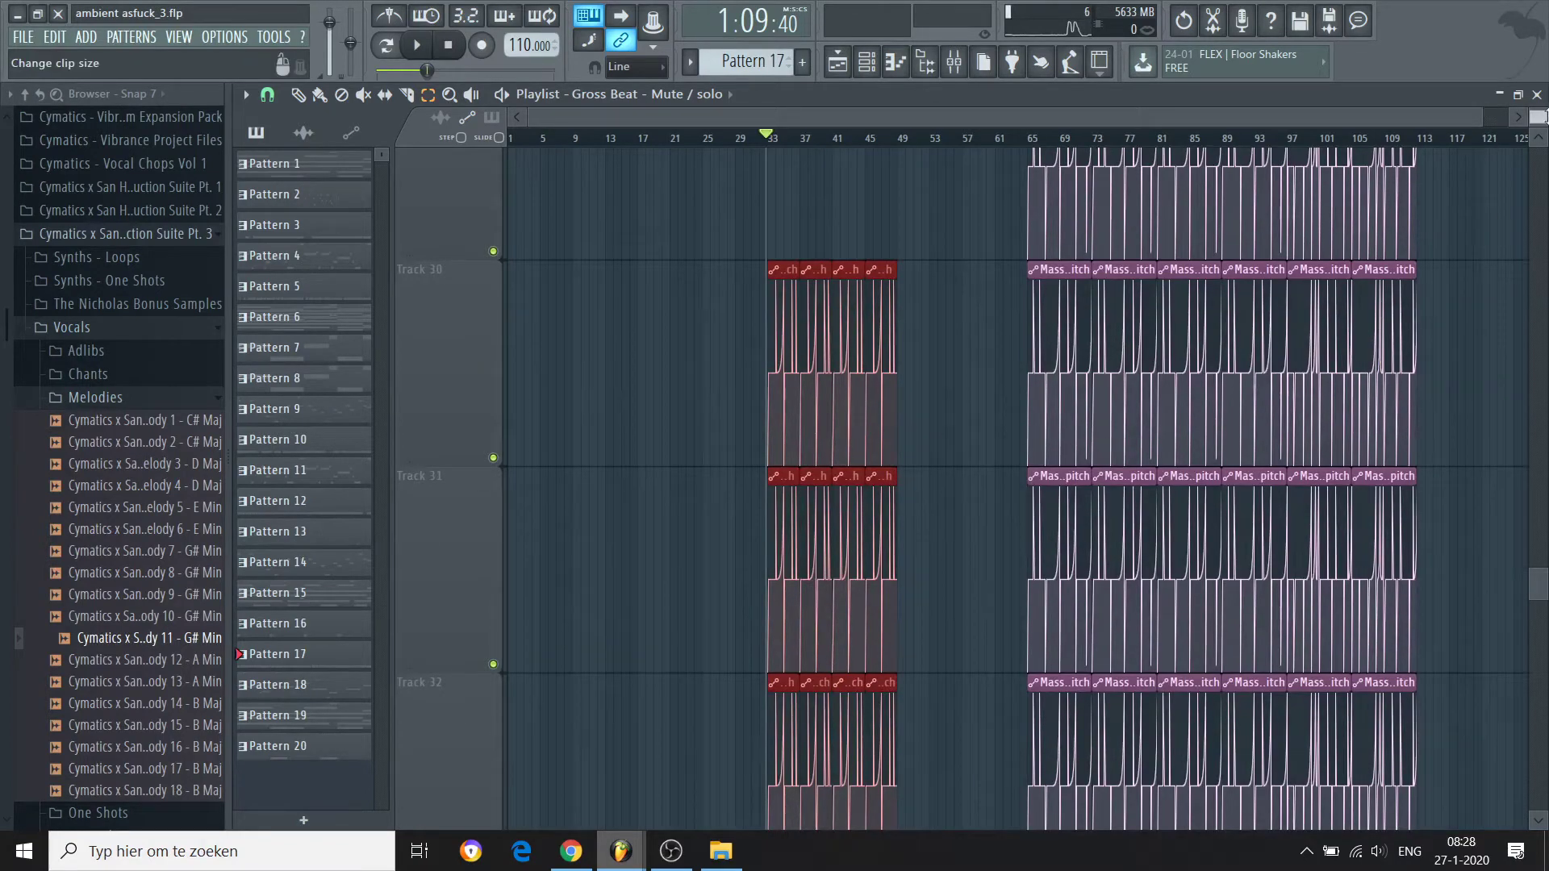
# Step: Play the song twice from just before bar 33 while following the enlarged channel pitch automation clips
pyautogui.moveTo(1539, 117); pyautogui.dragTo(897, 141)
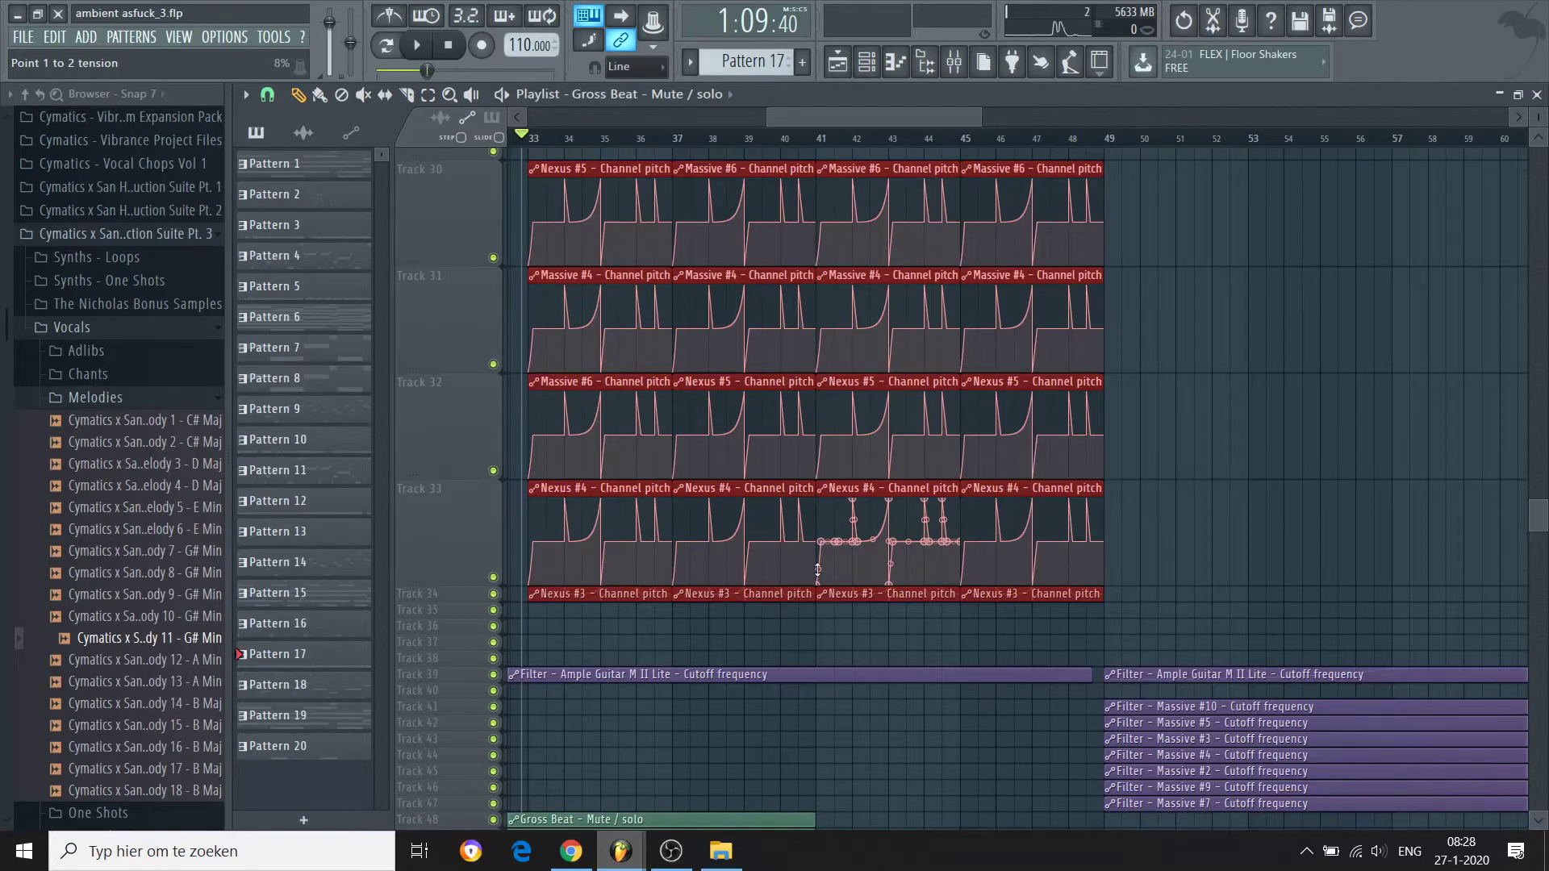
pyautogui.click(527, 137)
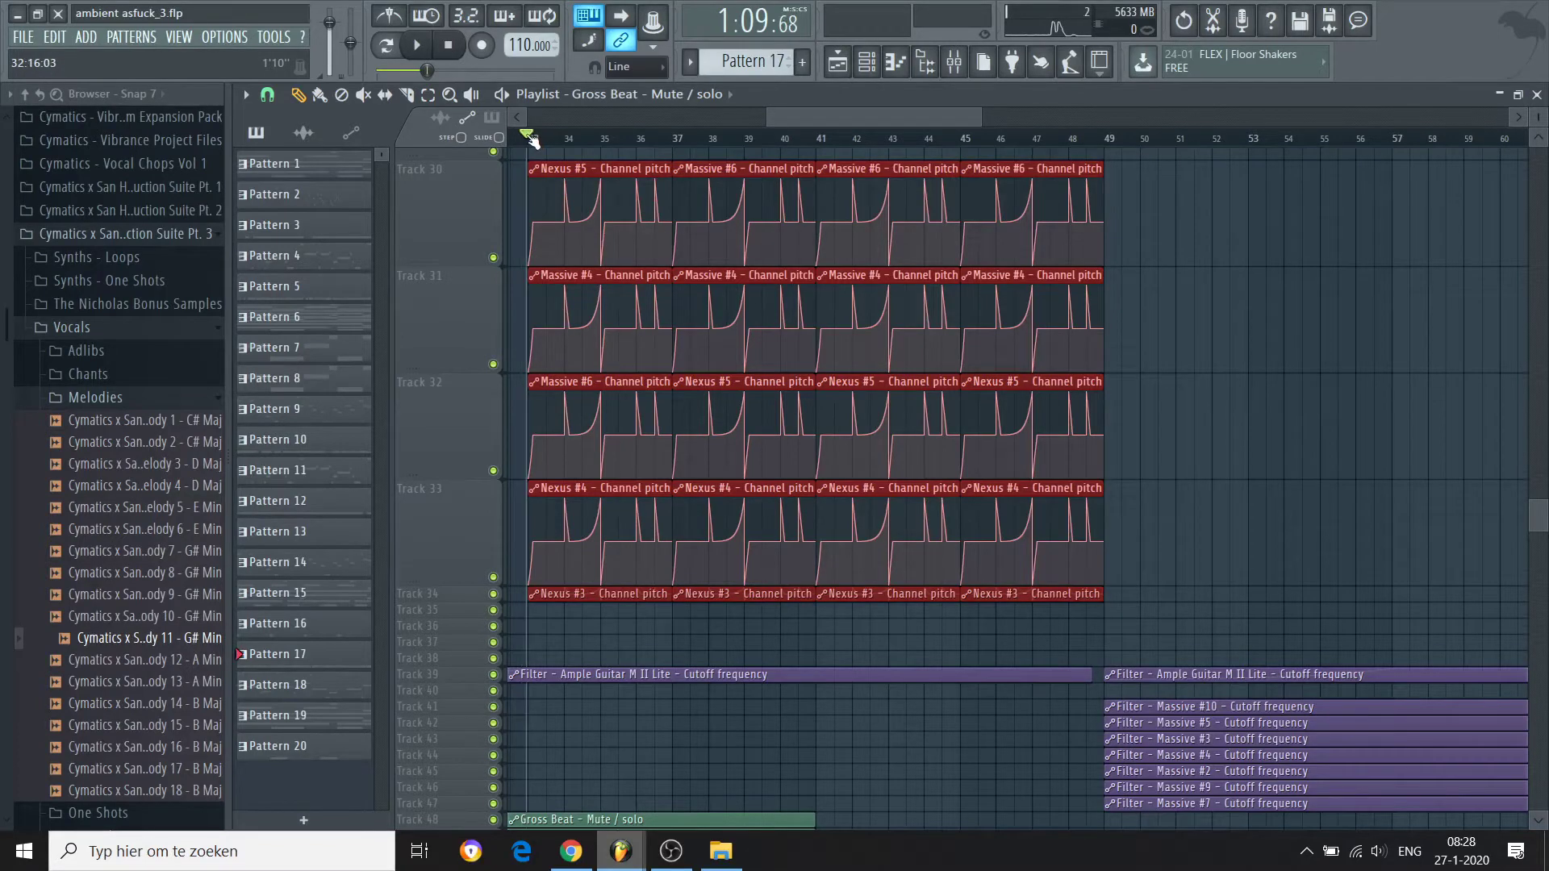
pyautogui.press('space')
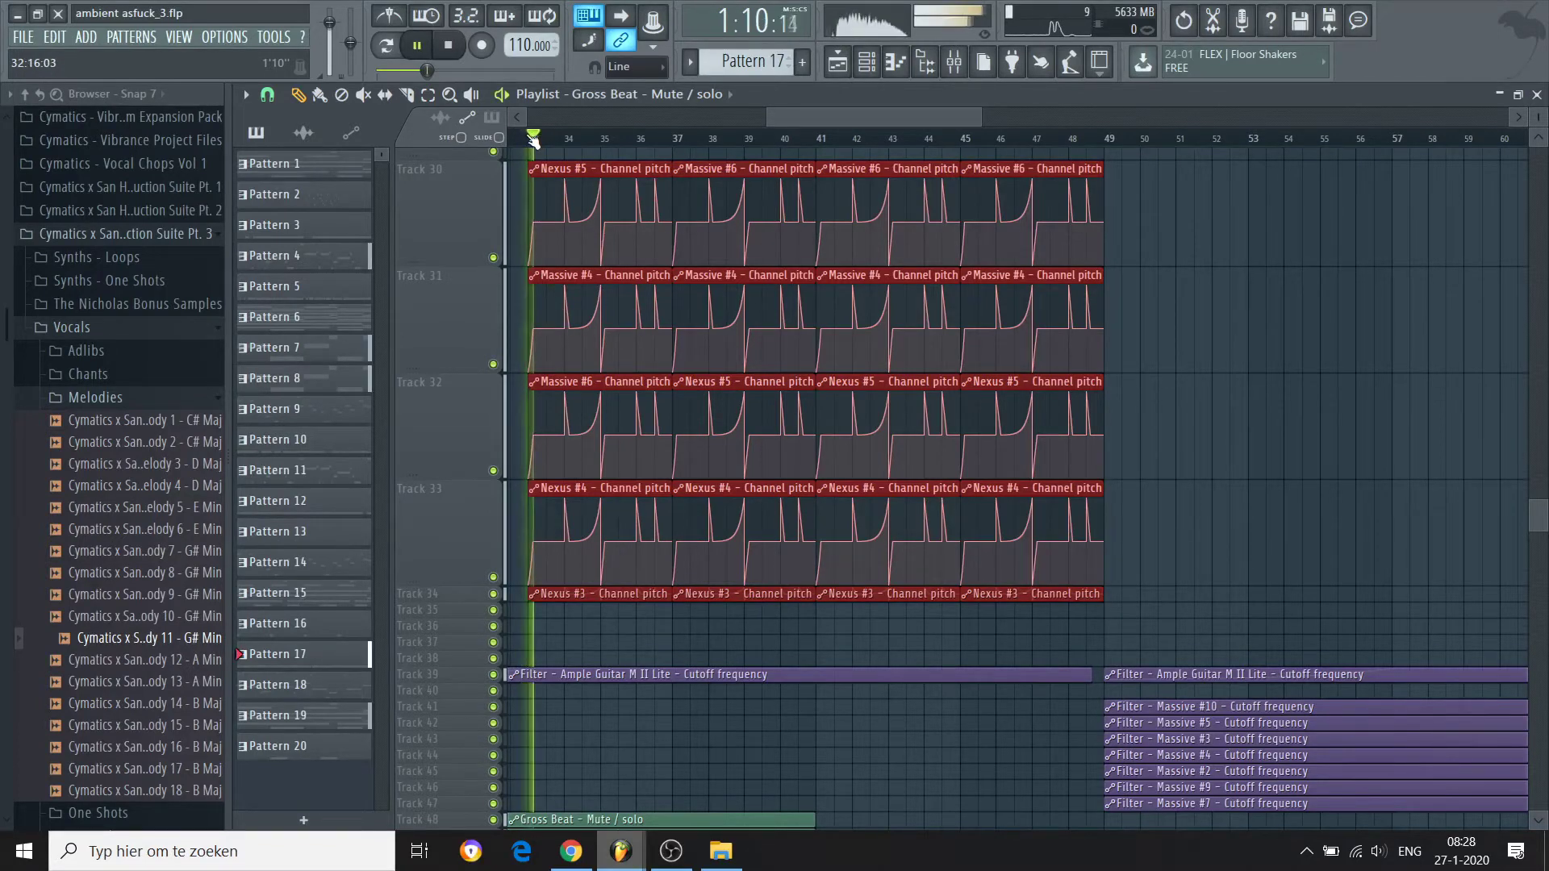
pyautogui.press('space')
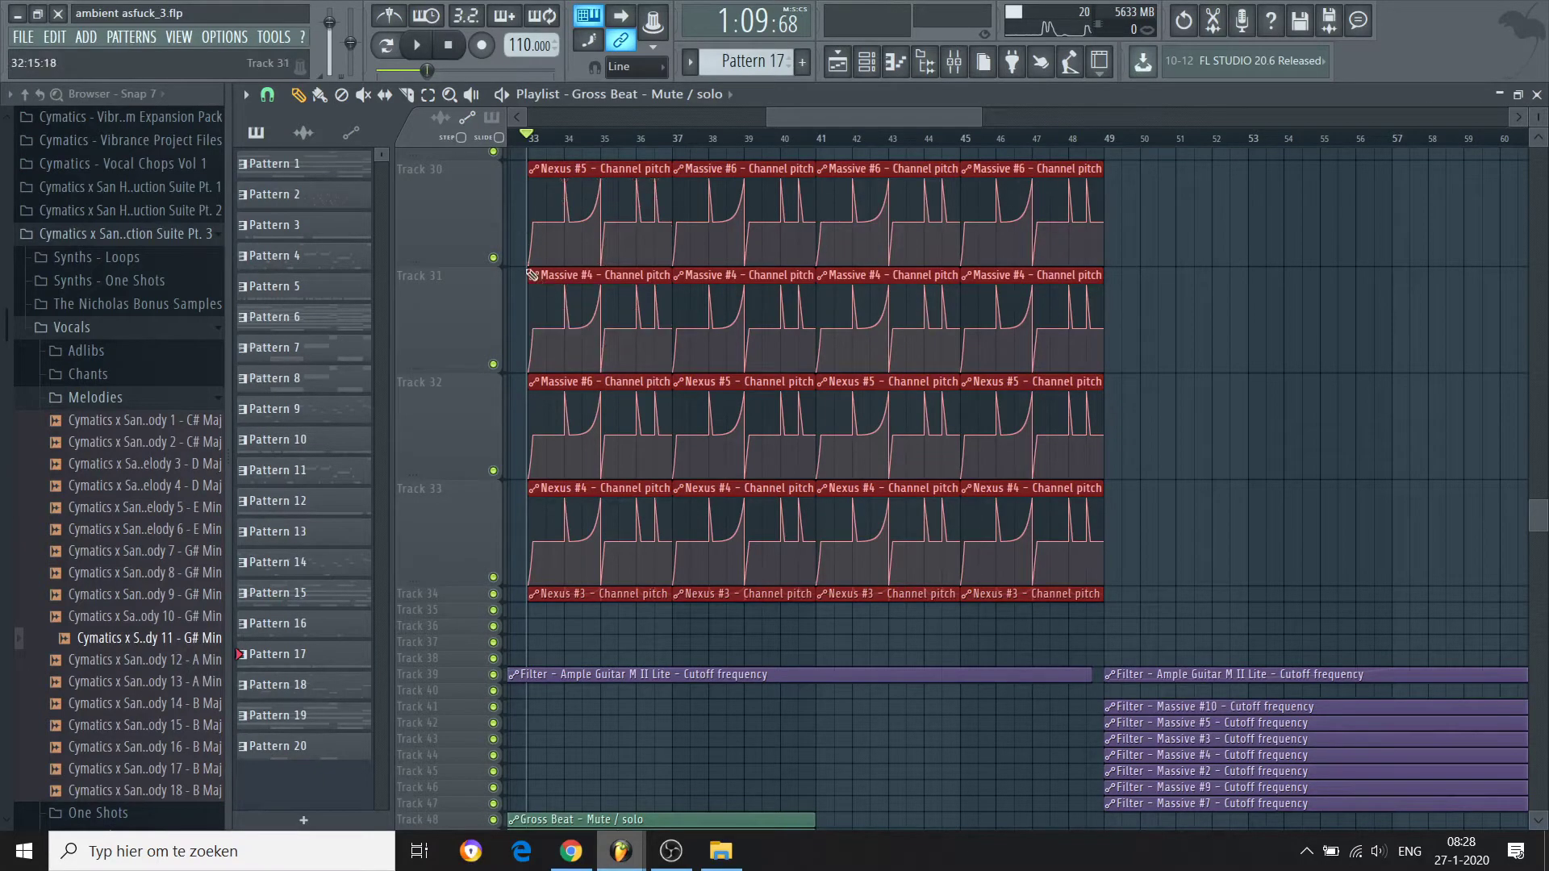
pyautogui.press('space')
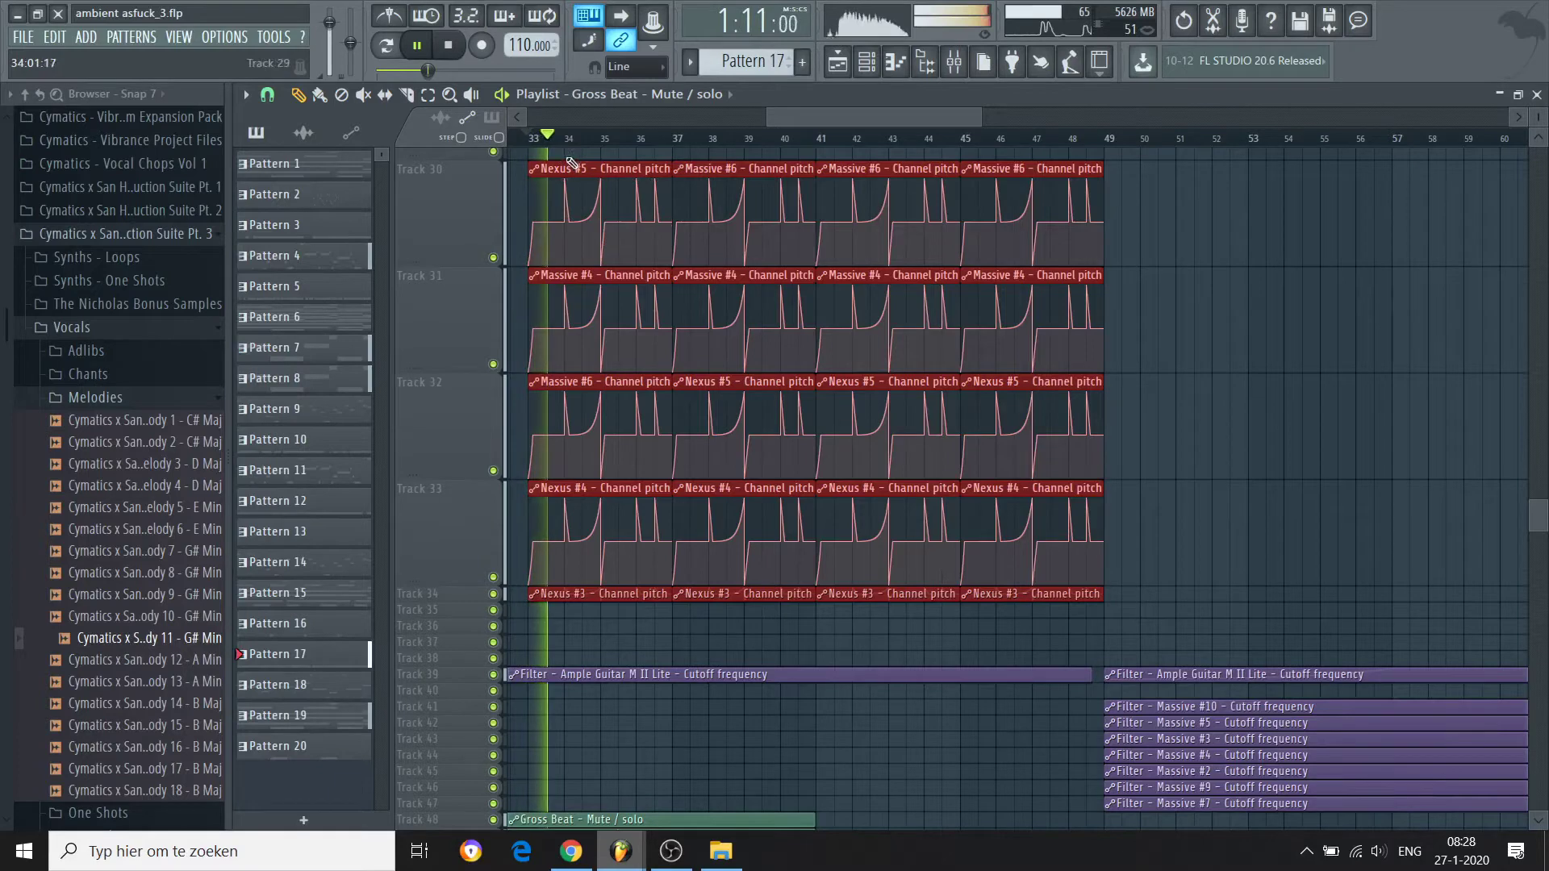
pyautogui.press('space')
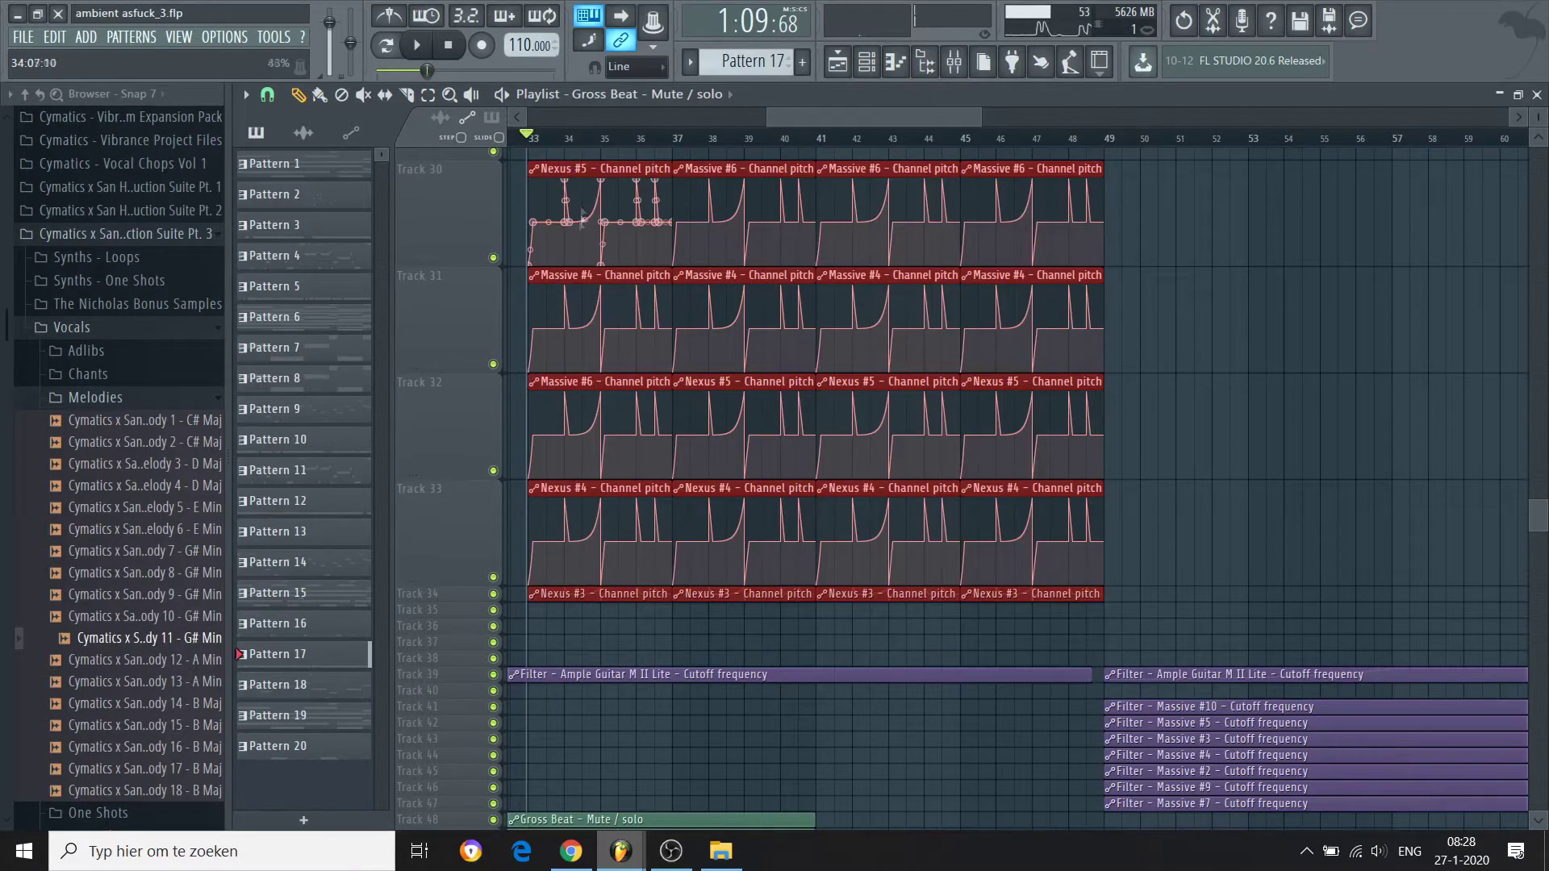
# Step: Place the playhead just before bar 34 and briefly play the pitch change there
pyautogui.click(569, 140)
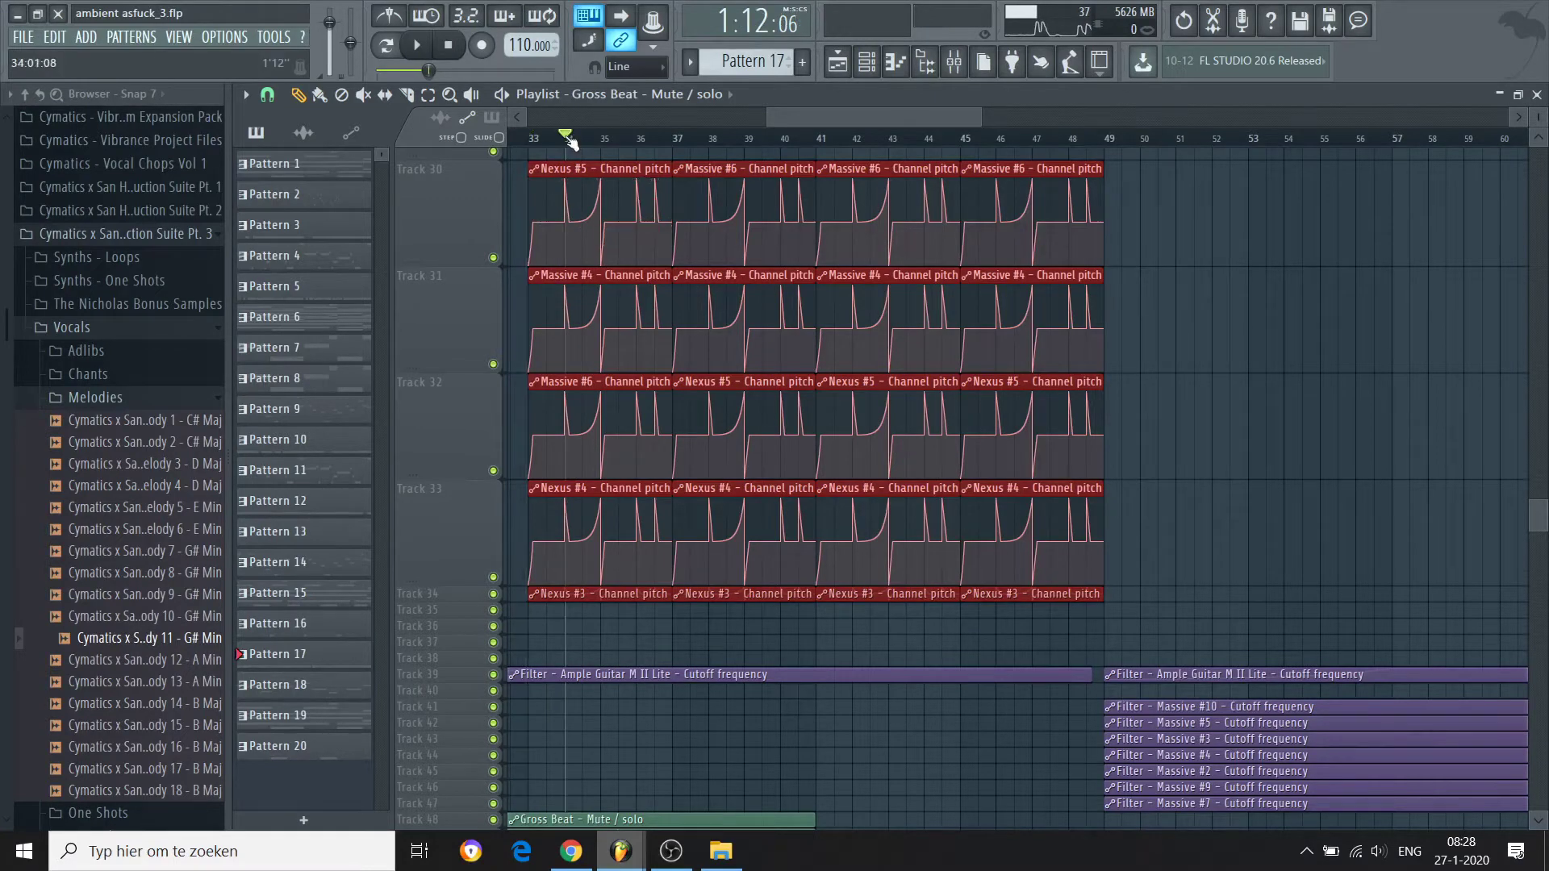
pyautogui.click(560, 137)
pyautogui.press('space')
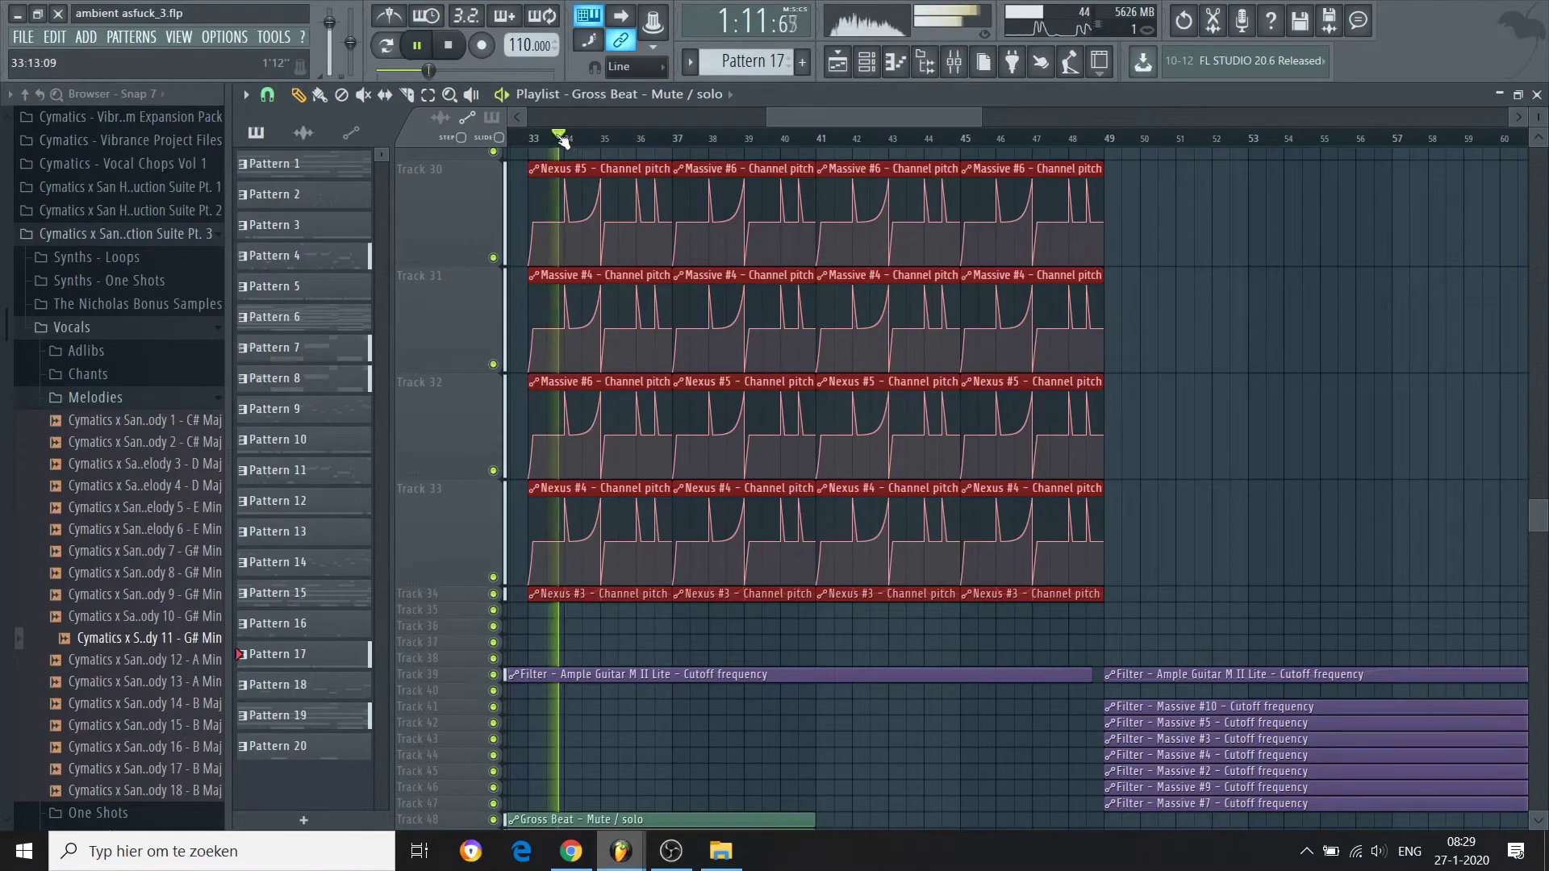
pyautogui.press('space')
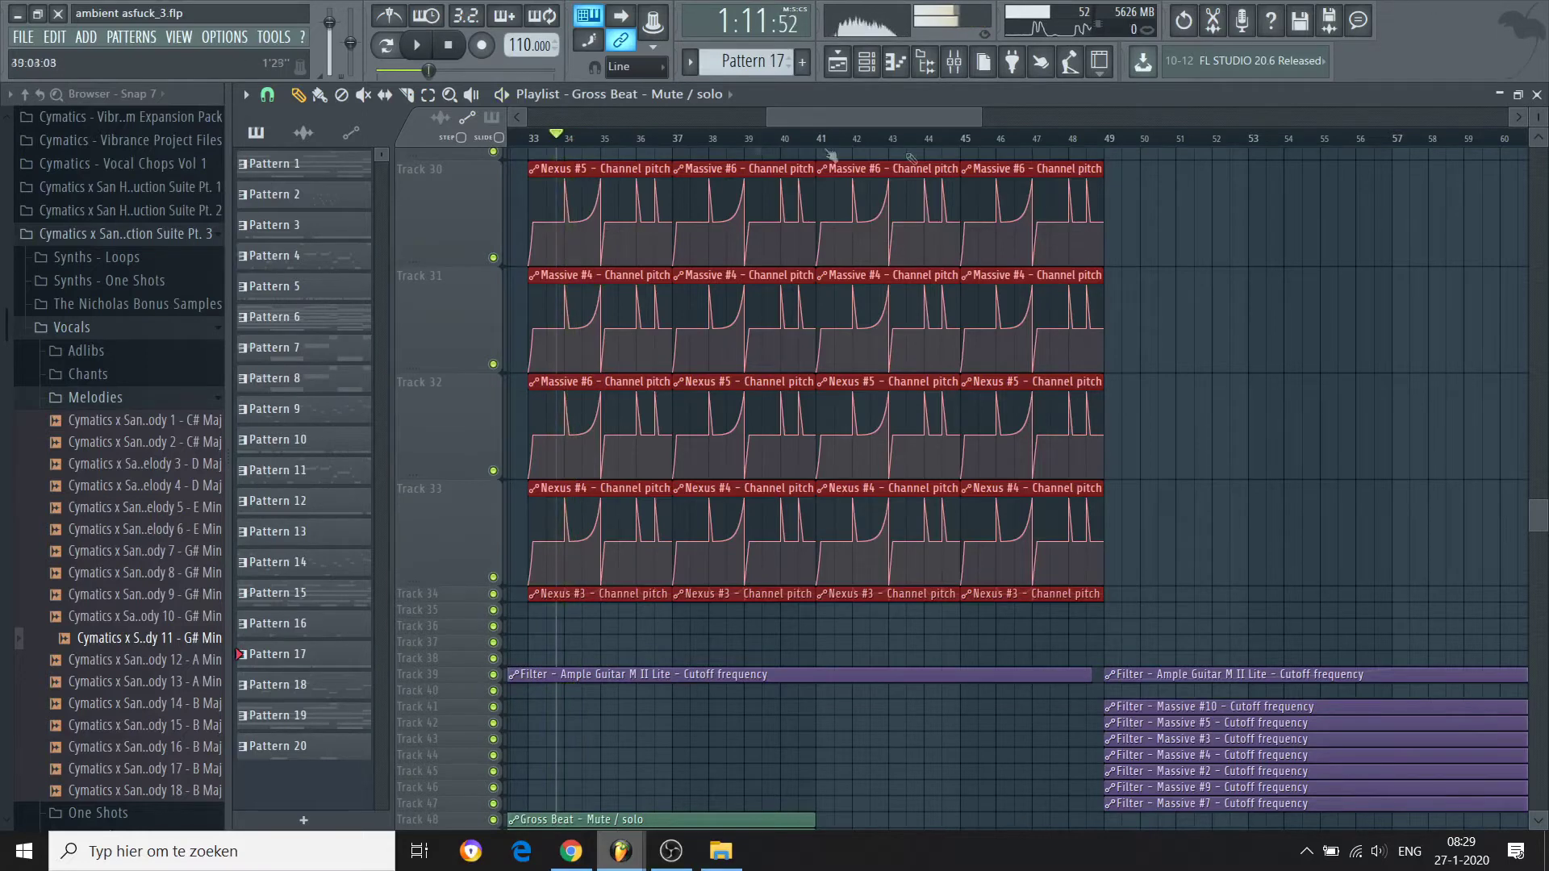
# Step: Move the Ample Guitar M II Lite cutoff frequency clip at bar 25 from track 39 up to track 29
pyautogui.moveTo(974, 115); pyautogui.dragTo(1206, 114)
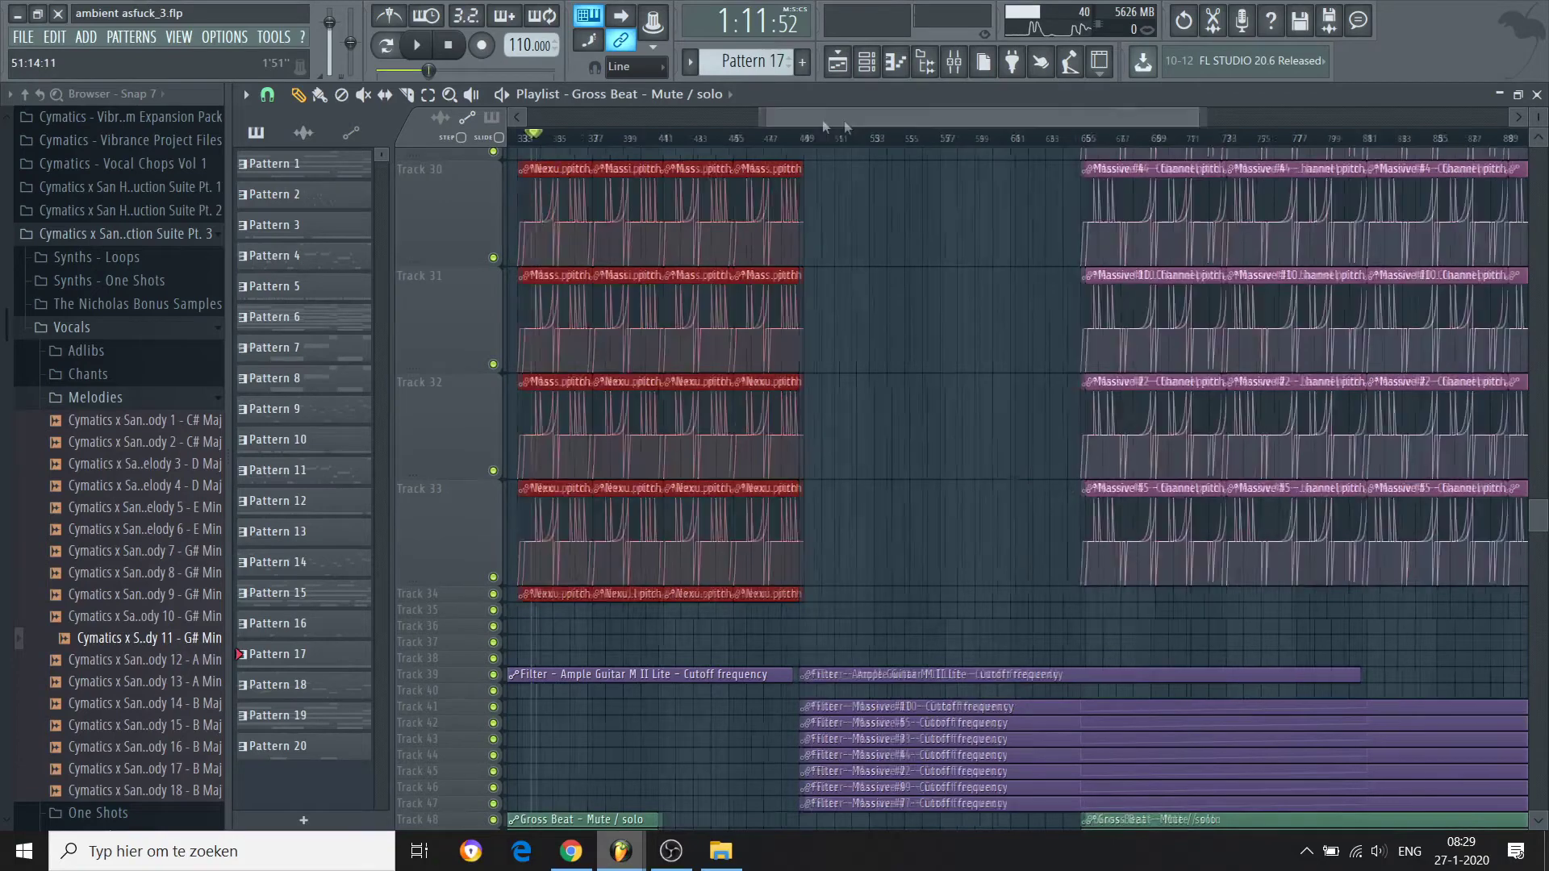
pyautogui.moveTo(844, 117); pyautogui.dragTo(595, 117)
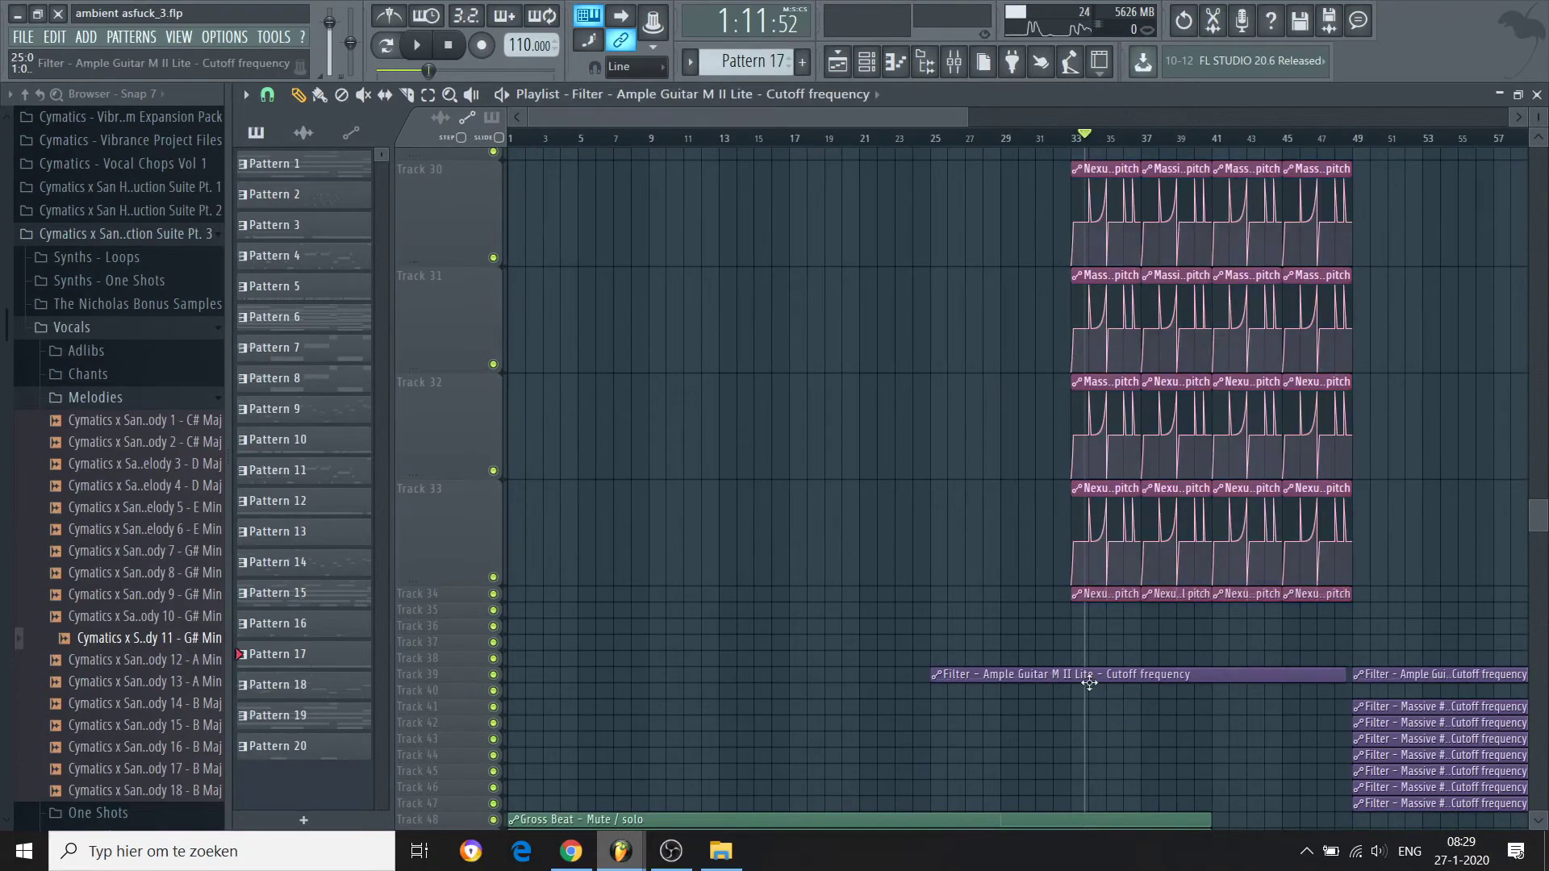
pyautogui.moveTo(1089, 683); pyautogui.dragTo(1088, 314)
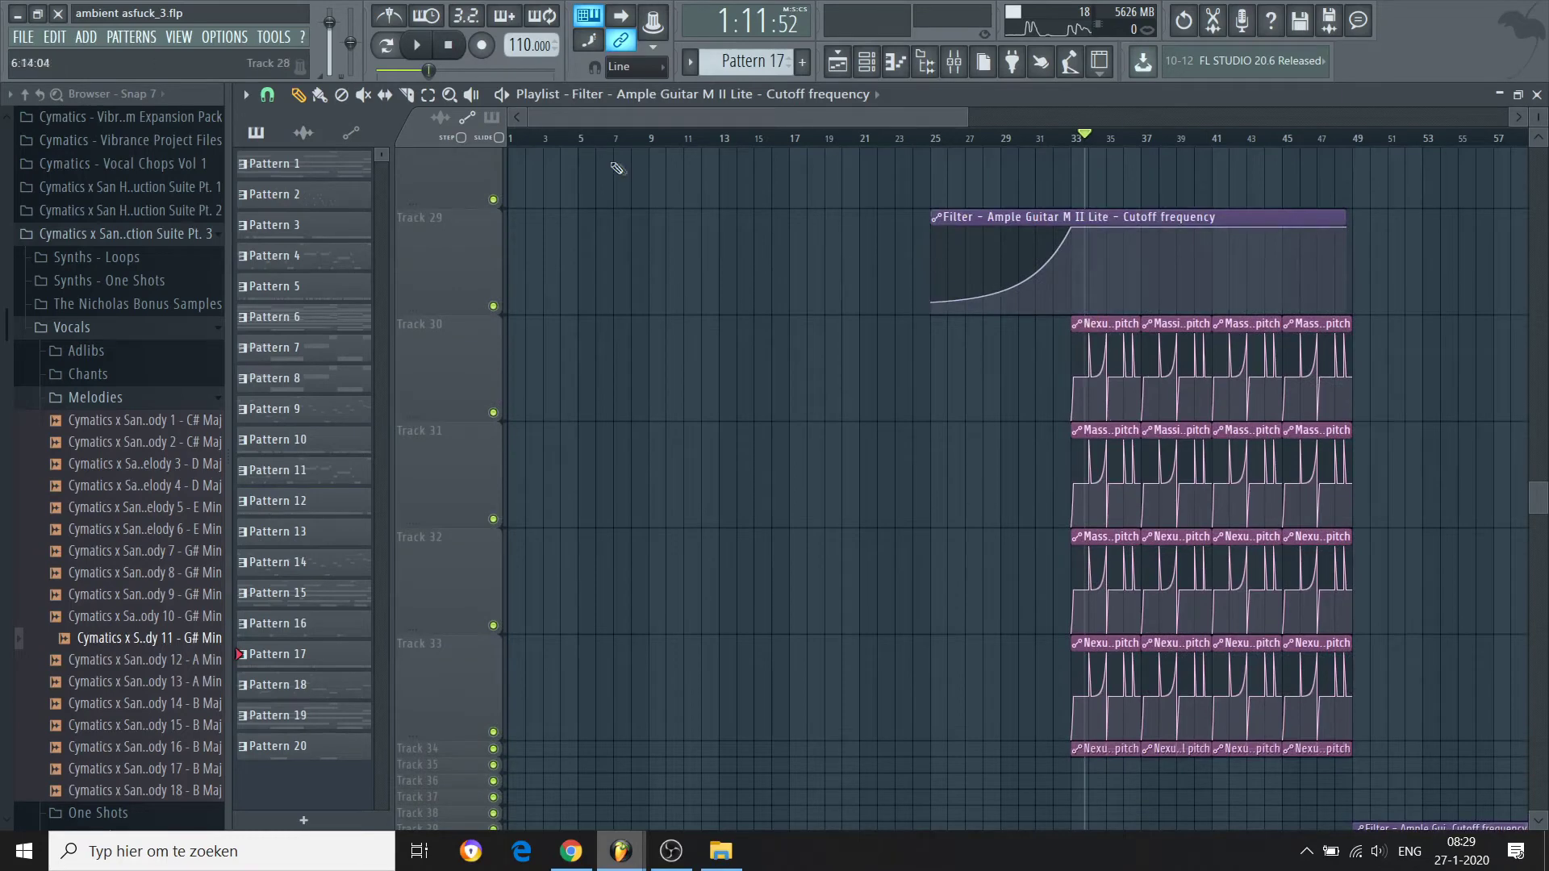
pyautogui.hotkey('ctrl', 'z')
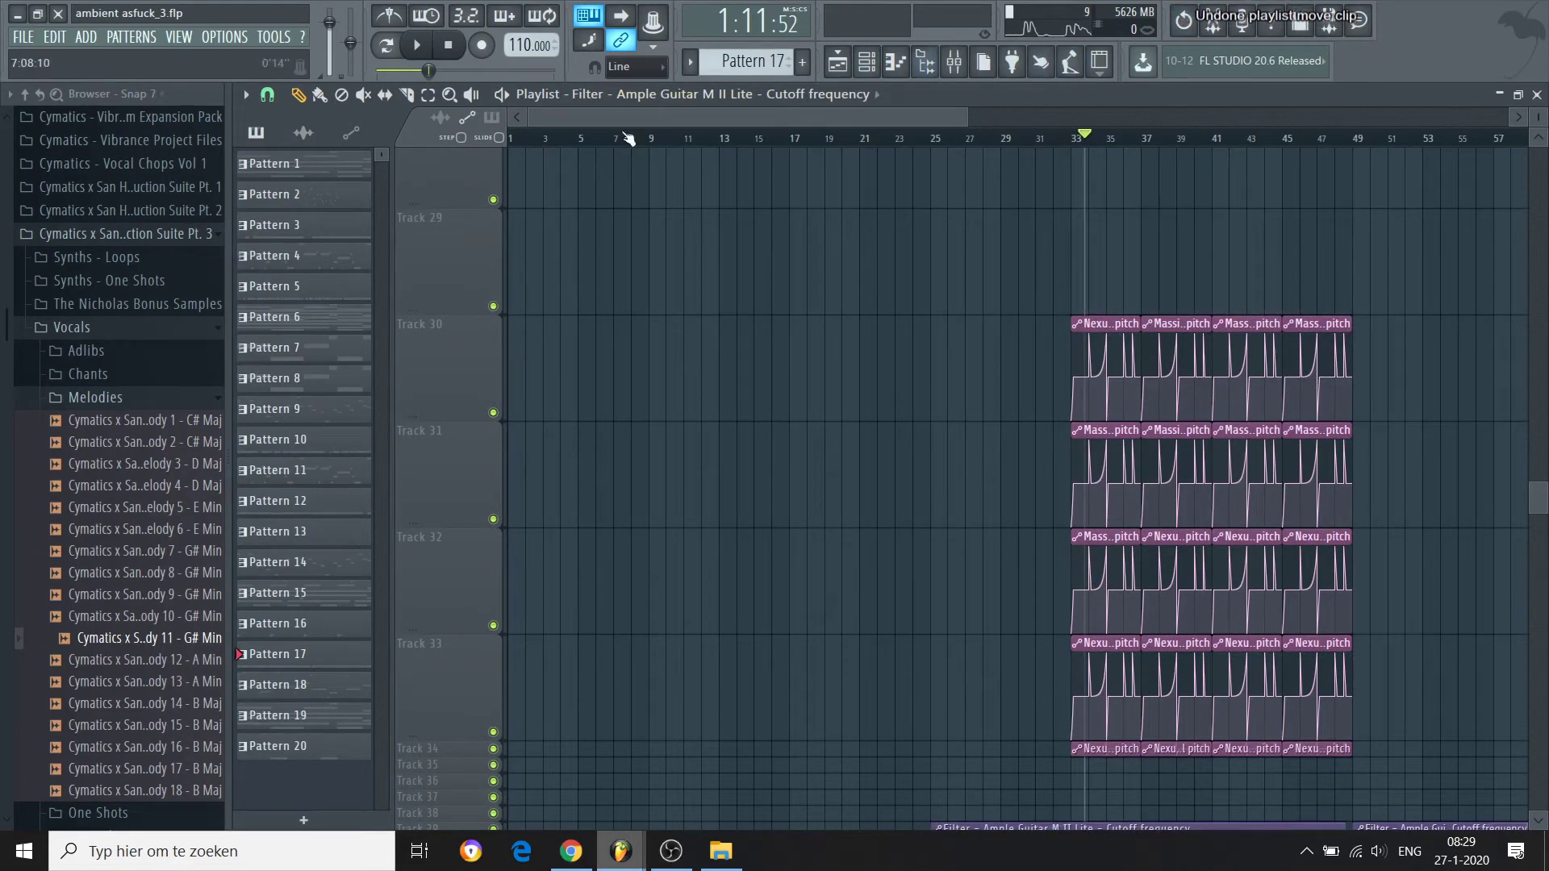
pyautogui.click(267, 95)
pyautogui.click(280, 379)
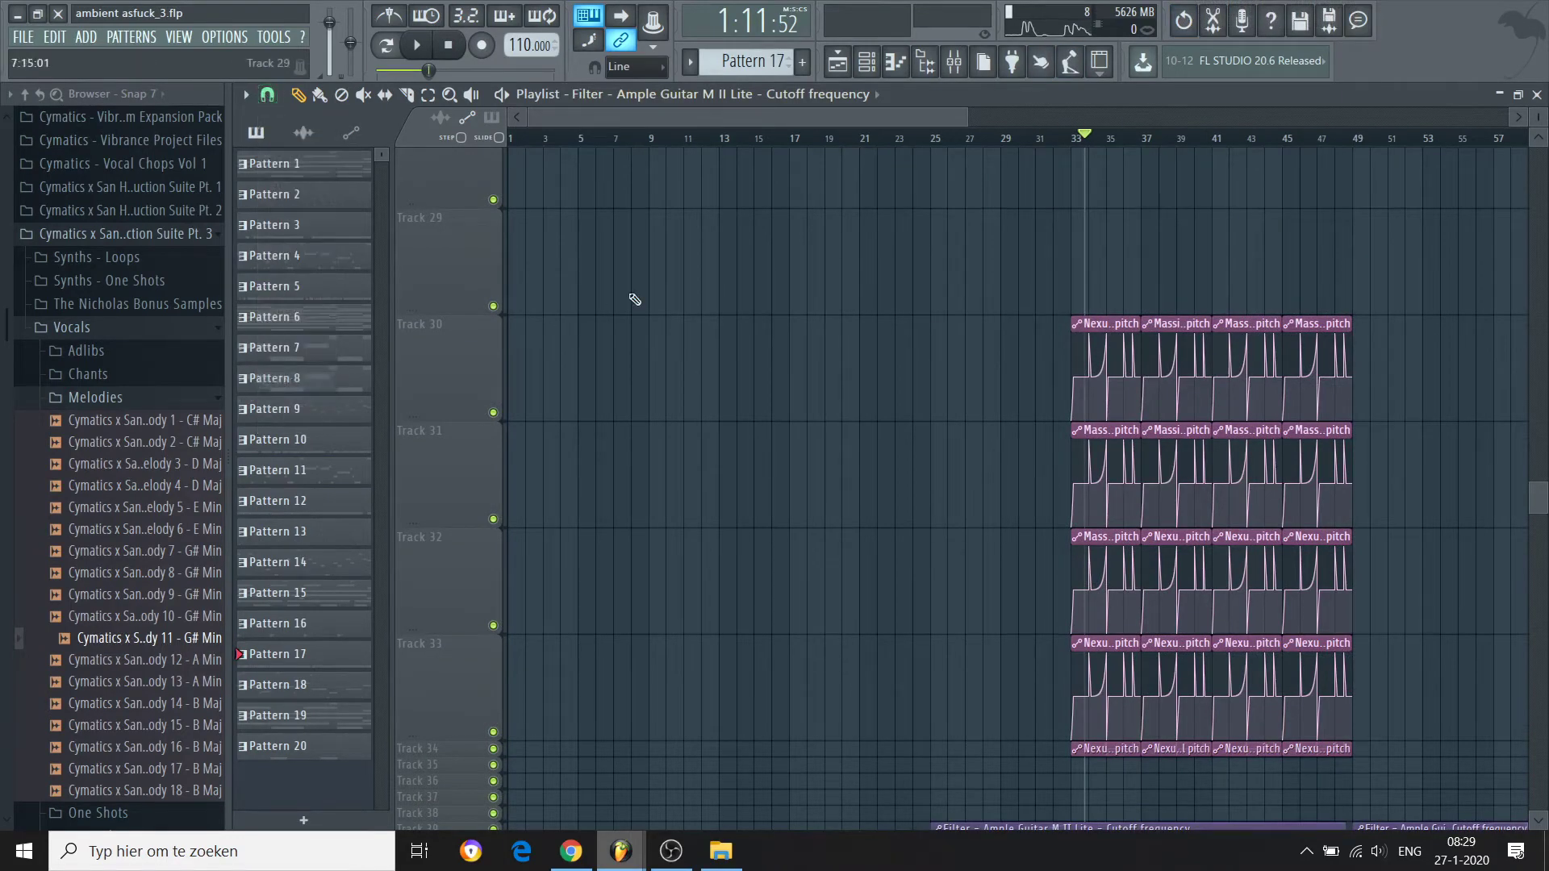
pyautogui.moveTo(967, 829); pyautogui.dragTo(981, 195)
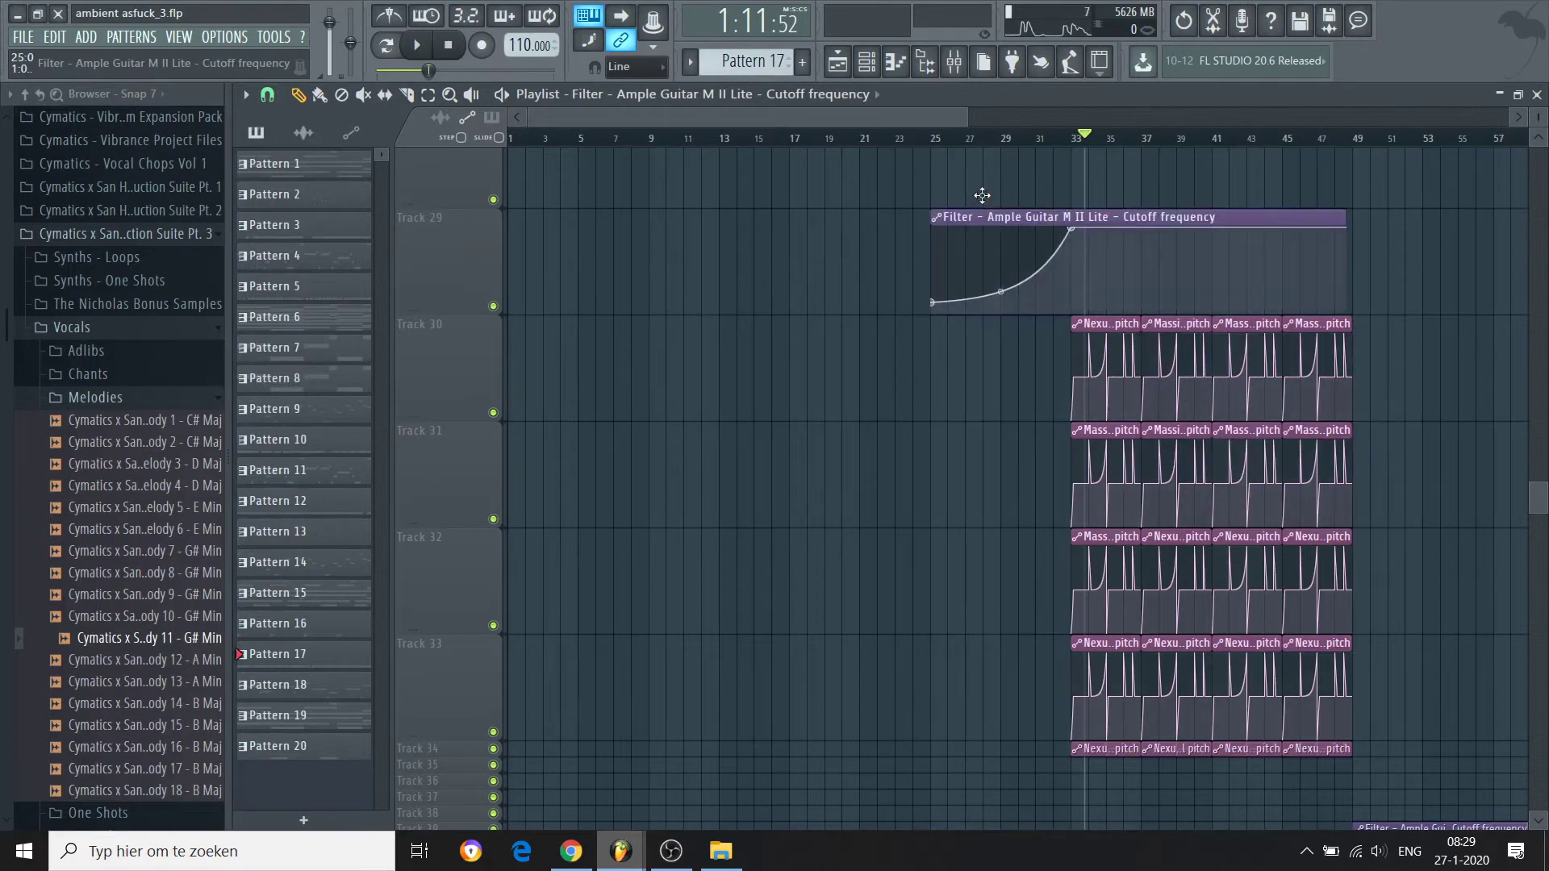
# Step: Solo the Ample Guitar M II Lite mixer track and return to the playlist
pyautogui.press('F9')
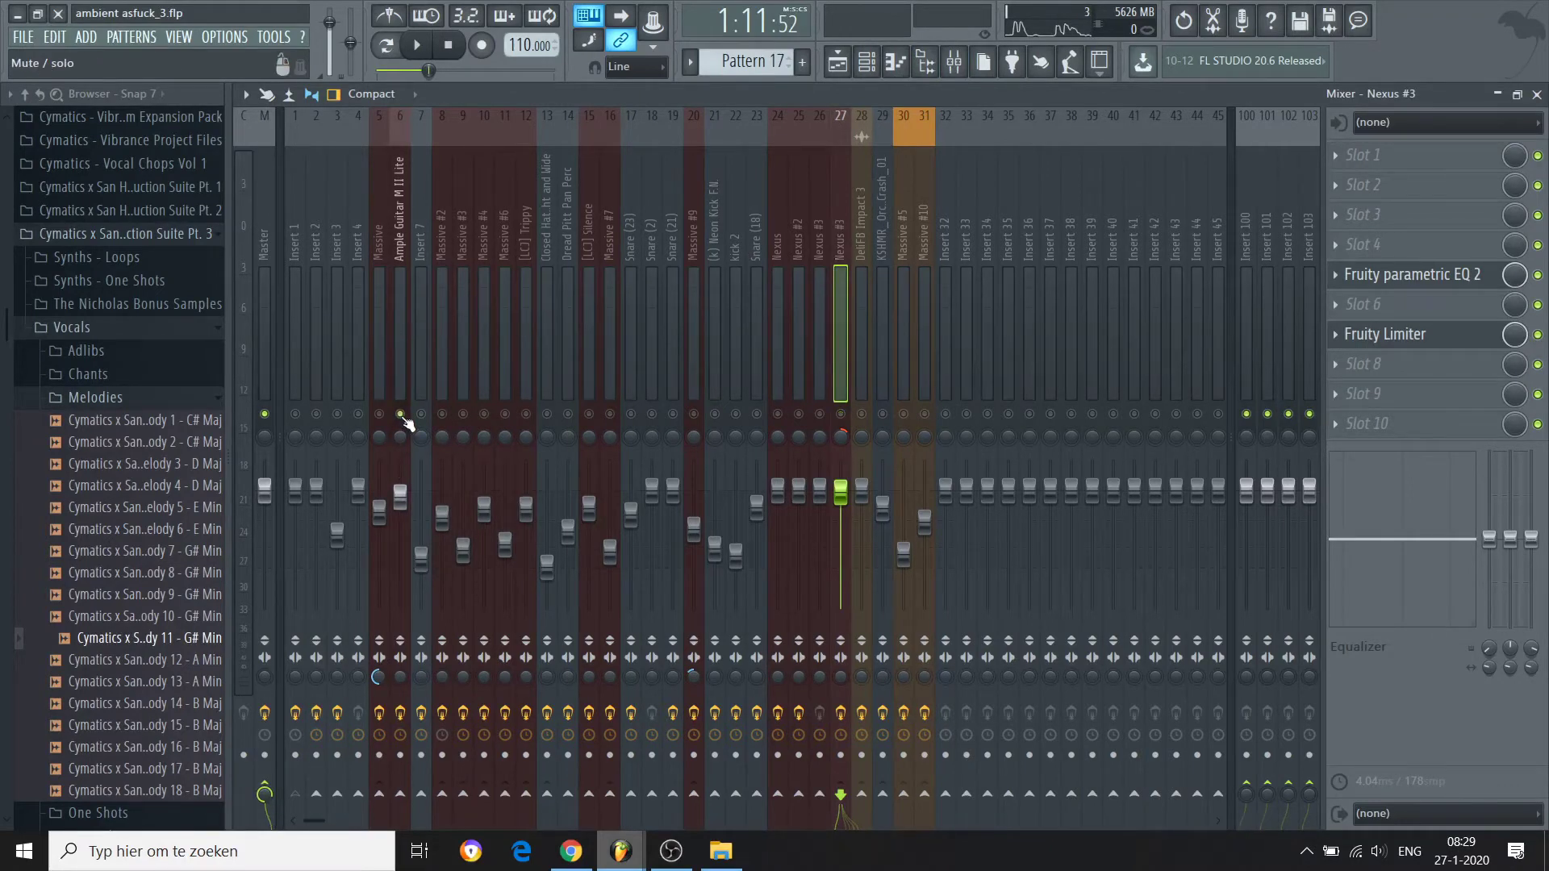
pyautogui.press('space')
pyautogui.click(837, 61)
pyautogui.press('space')
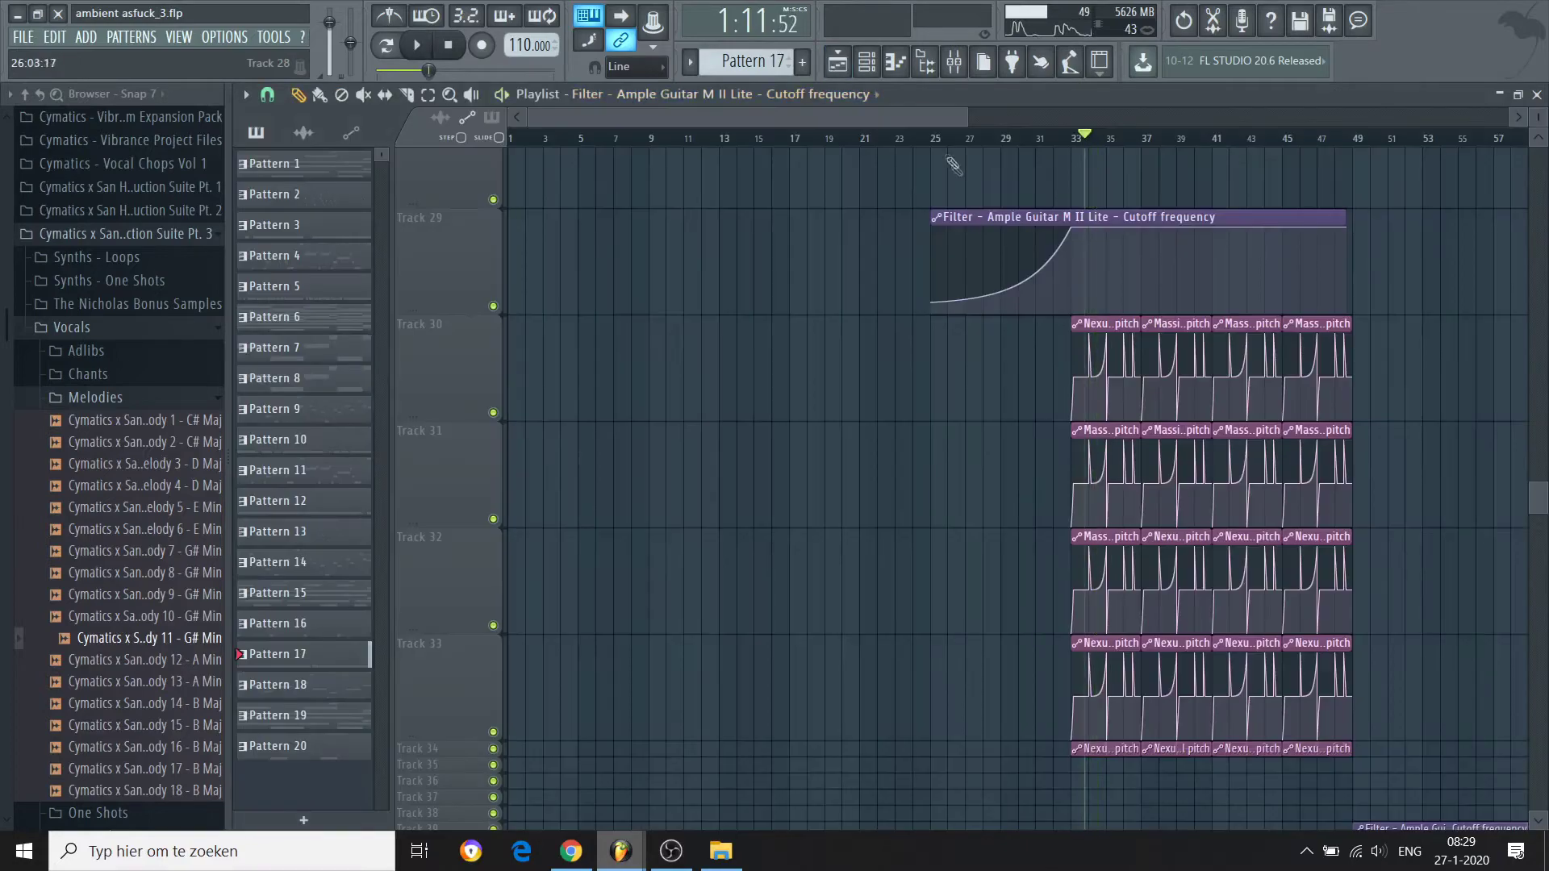
# Step: Play the song from bar 25 and again from about bar 30, following the guitar's cutoff automation, and stop it
pyautogui.click(933, 144)
pyautogui.press('space')
pyautogui.moveTo(1532, 501); pyautogui.dragTo(1474, 61)
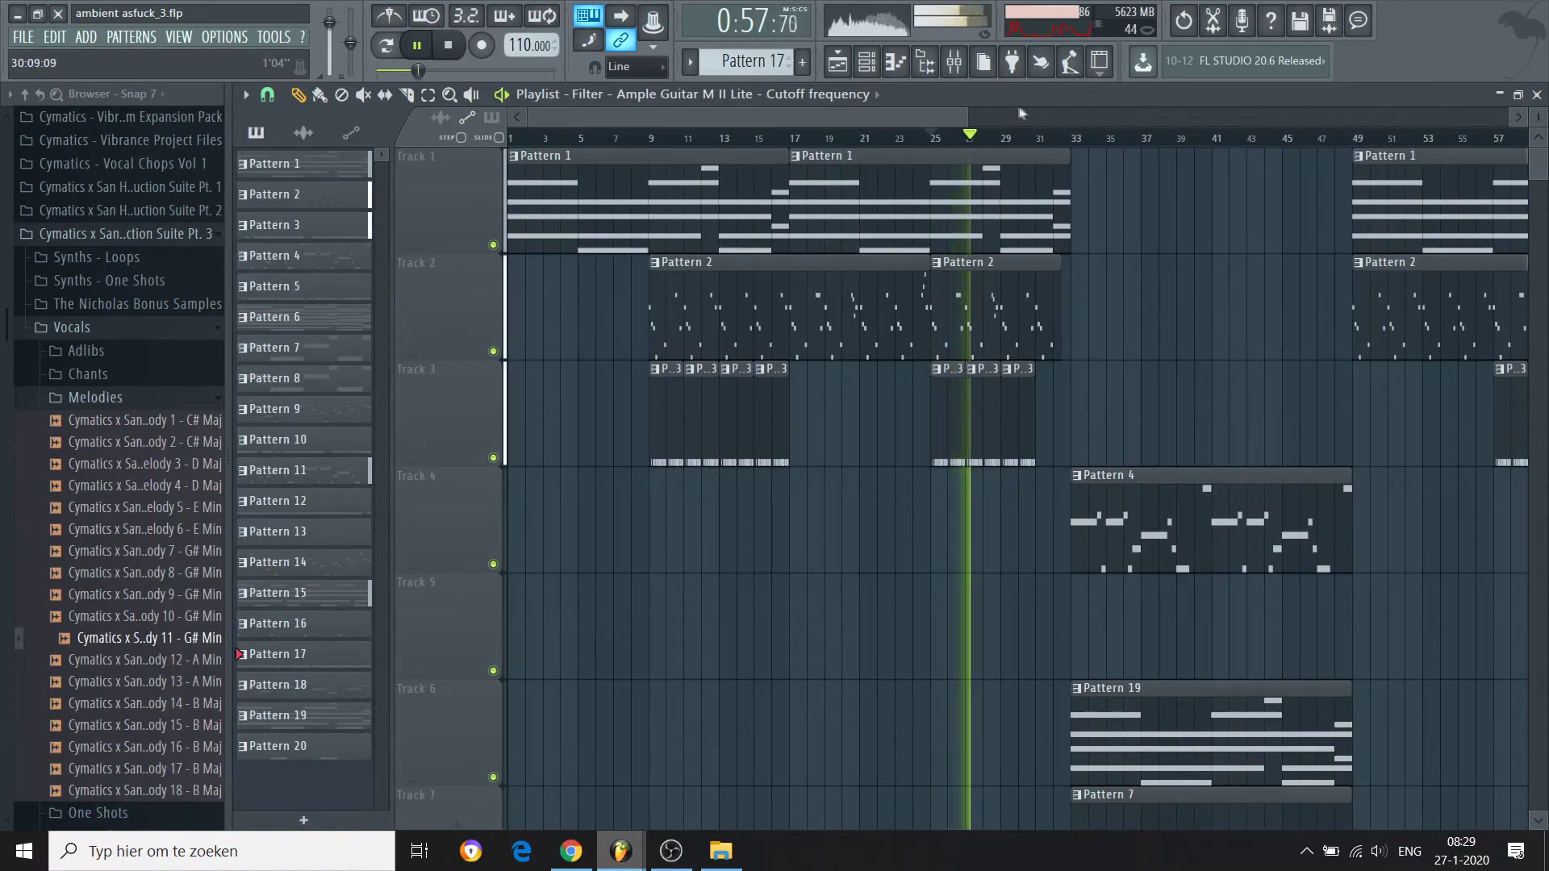
pyautogui.click(1017, 139)
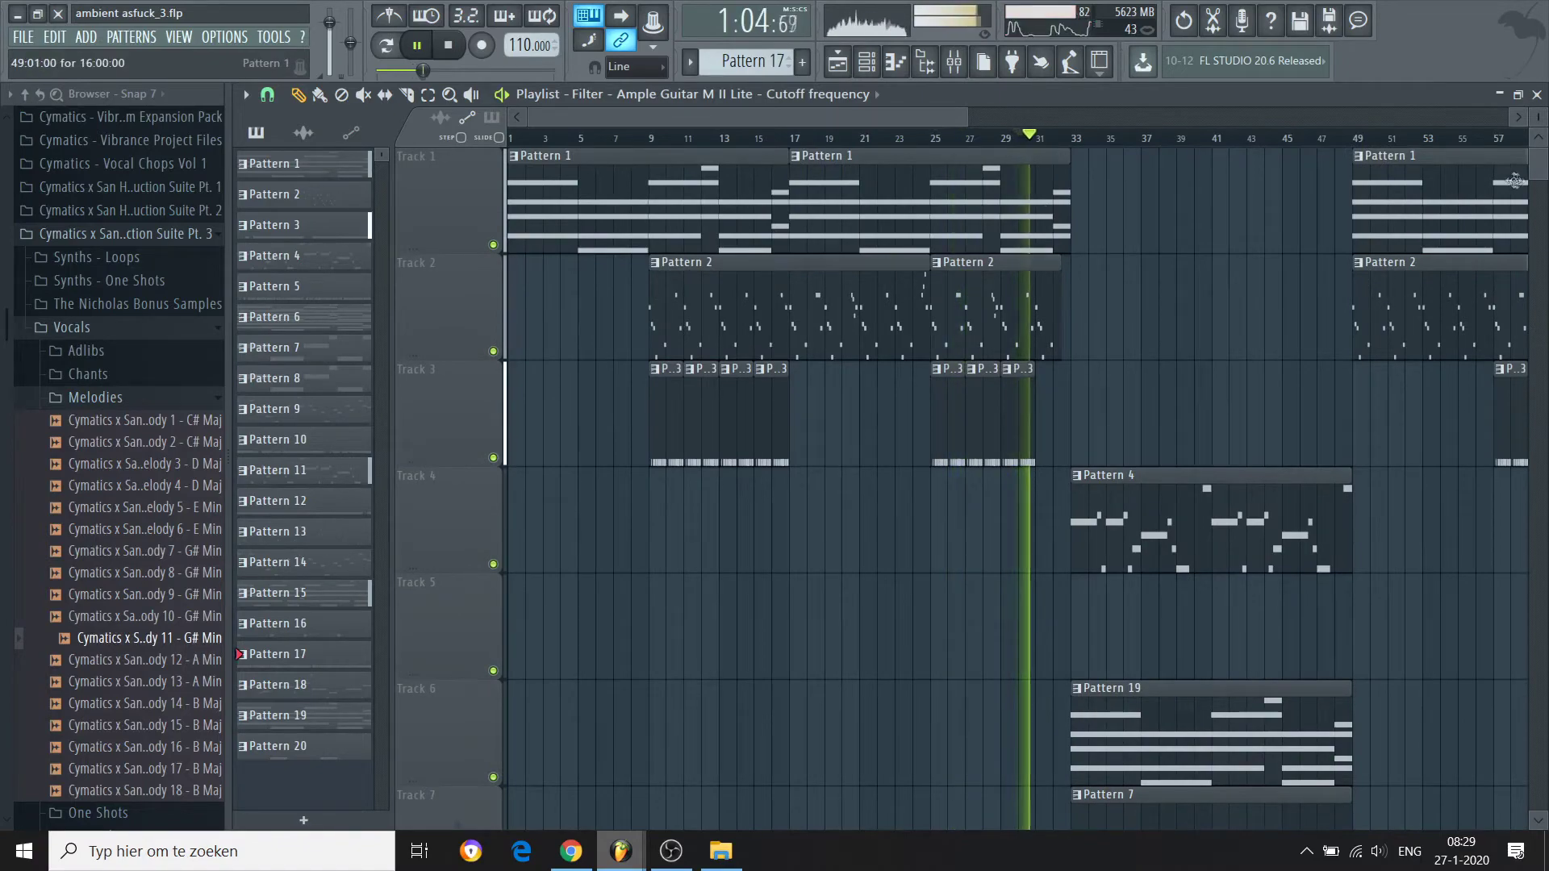
pyautogui.moveTo(1542, 188); pyautogui.dragTo(1531, 495)
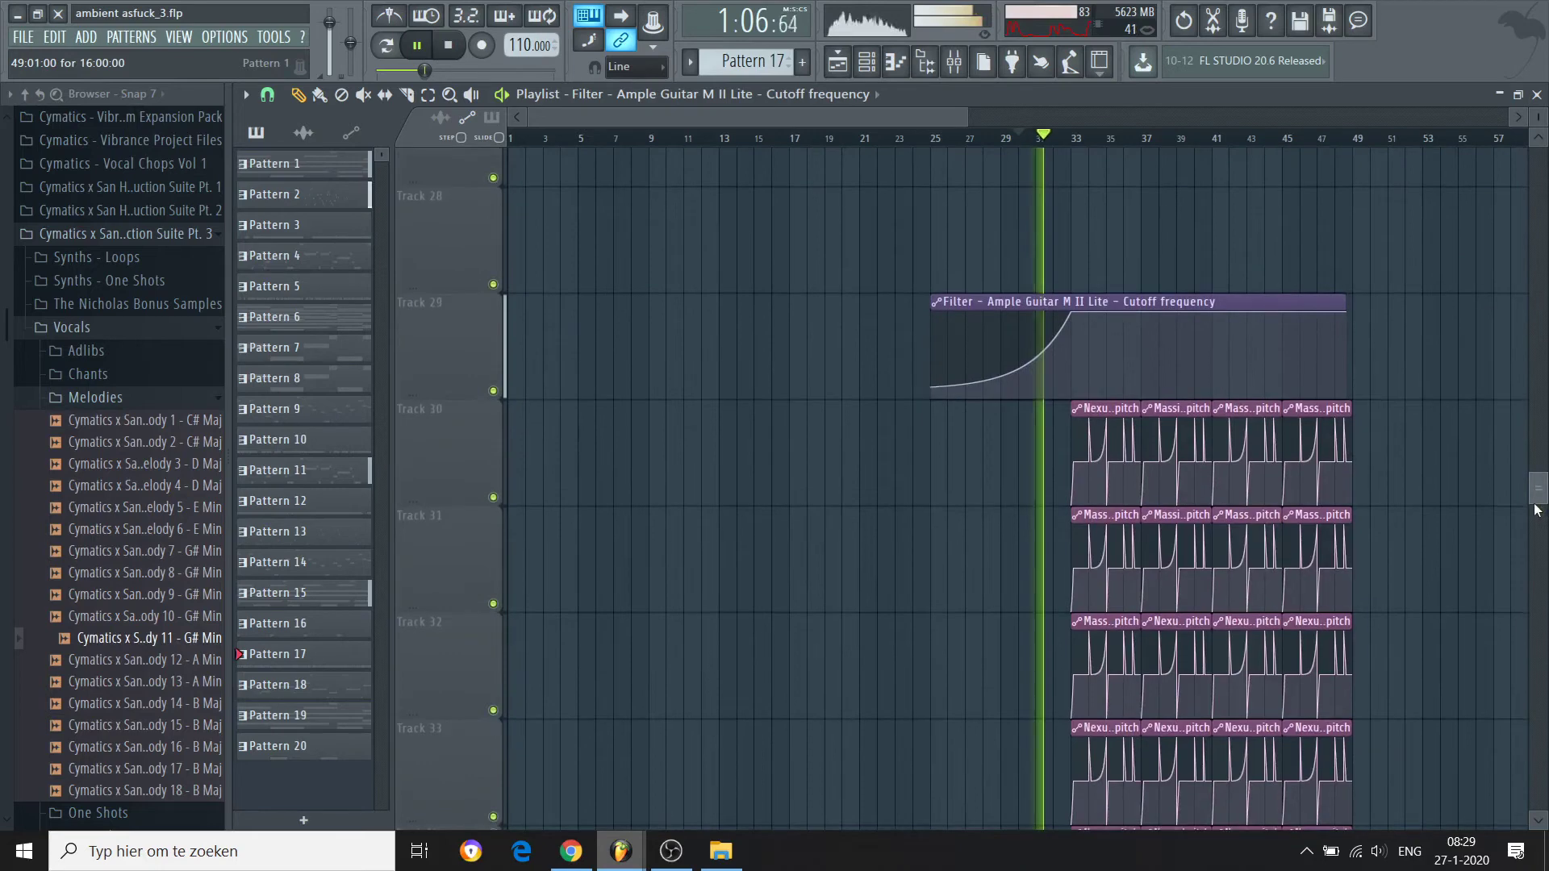
pyautogui.press('space')
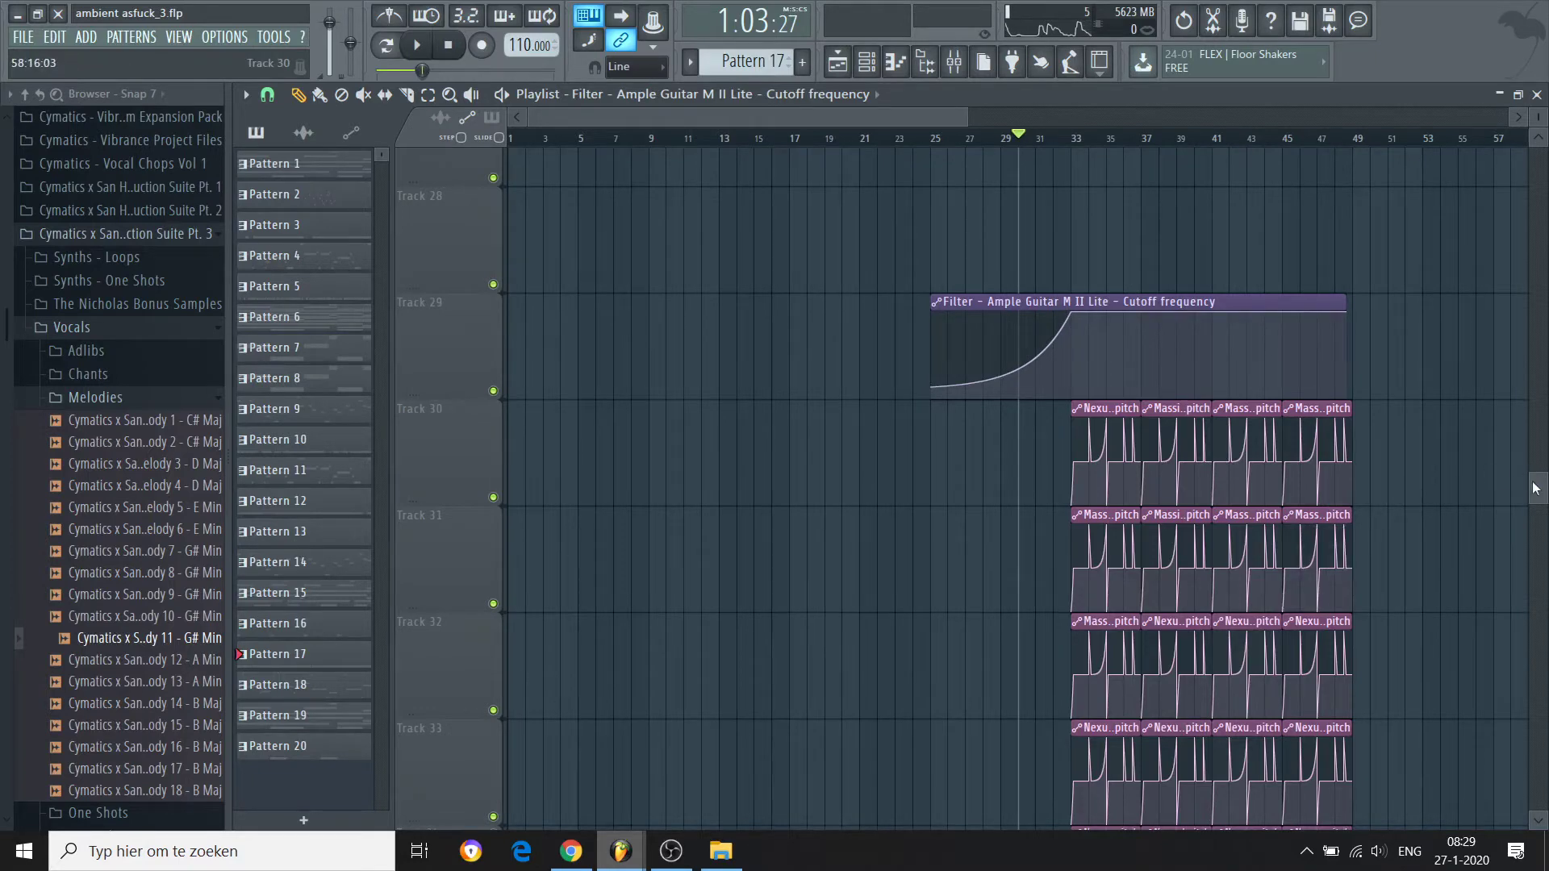
# Step: Stop the song and briefly solo the [LCI] Silence mixer track before unsoloing it
pyautogui.moveTo(968, 112); pyautogui.dragTo(1228, 112)
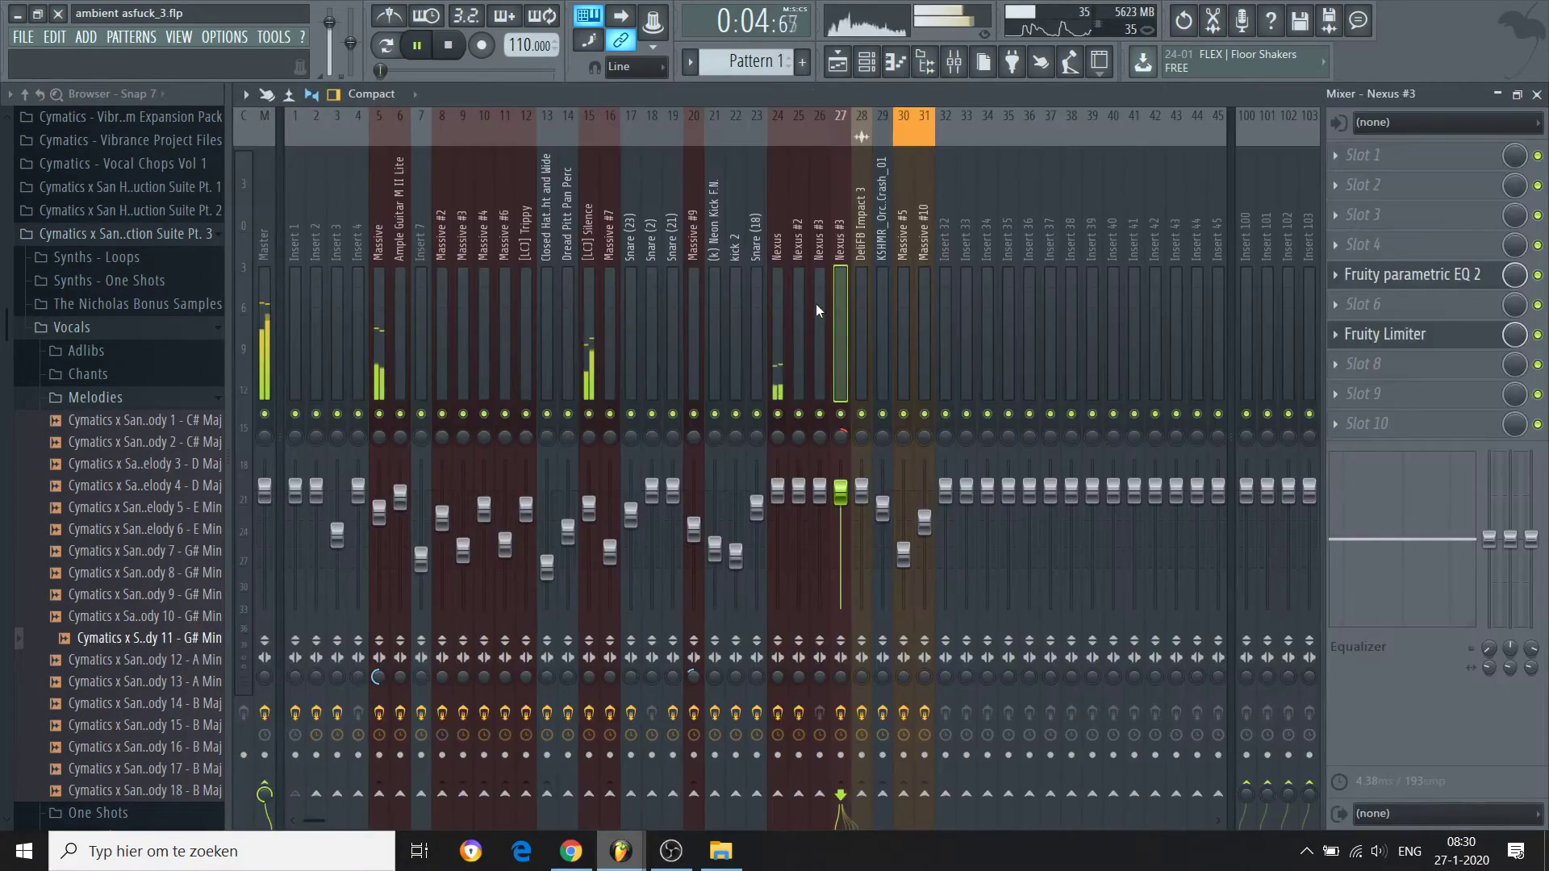
pyautogui.press('space')
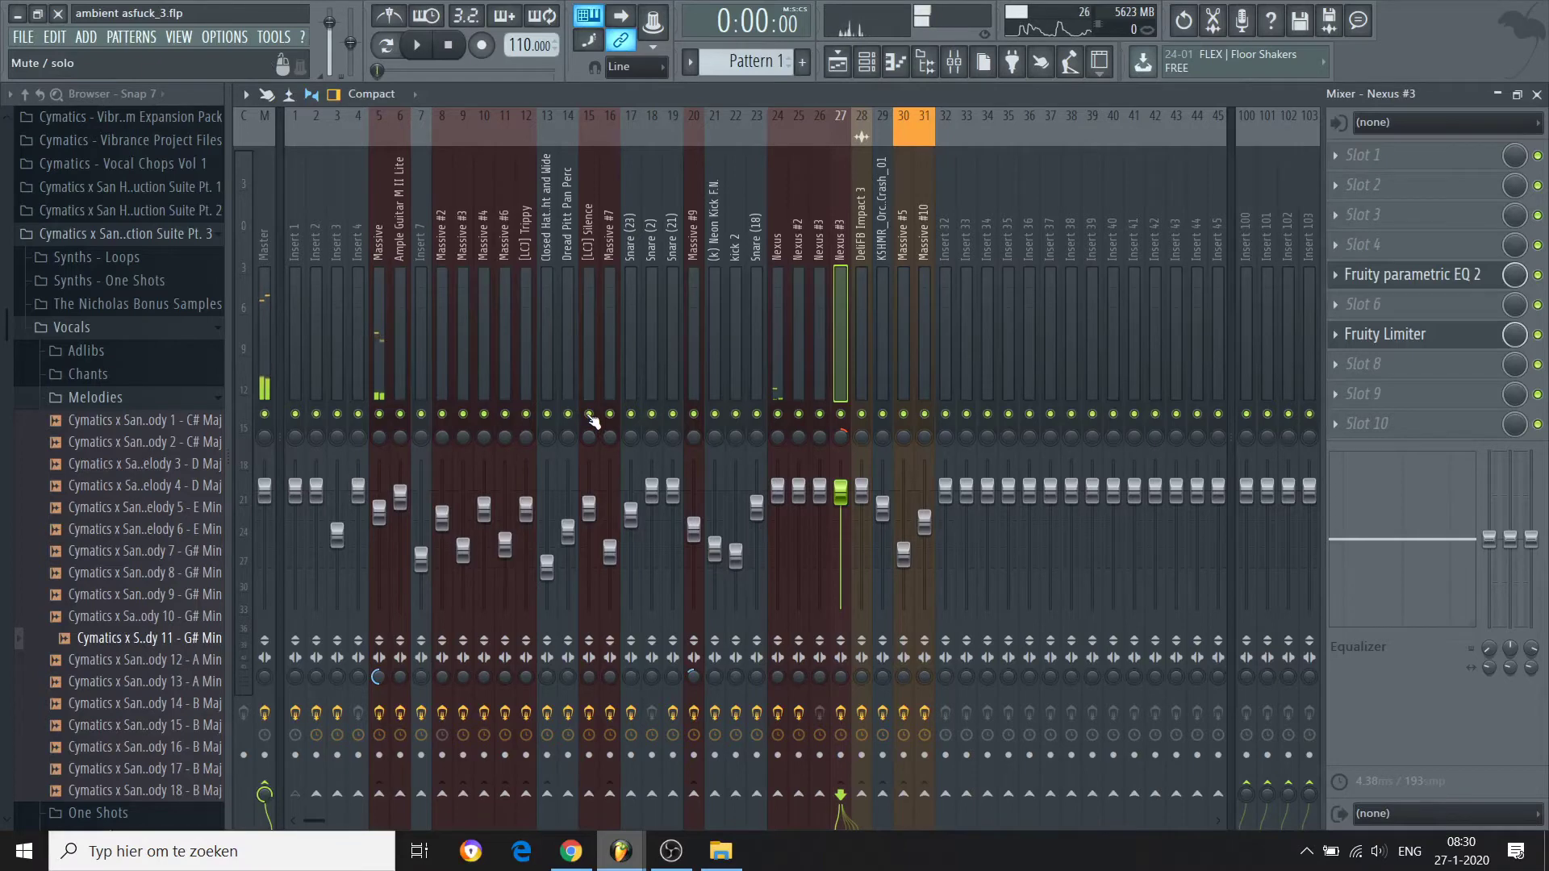
pyautogui.rightClick(590, 415)
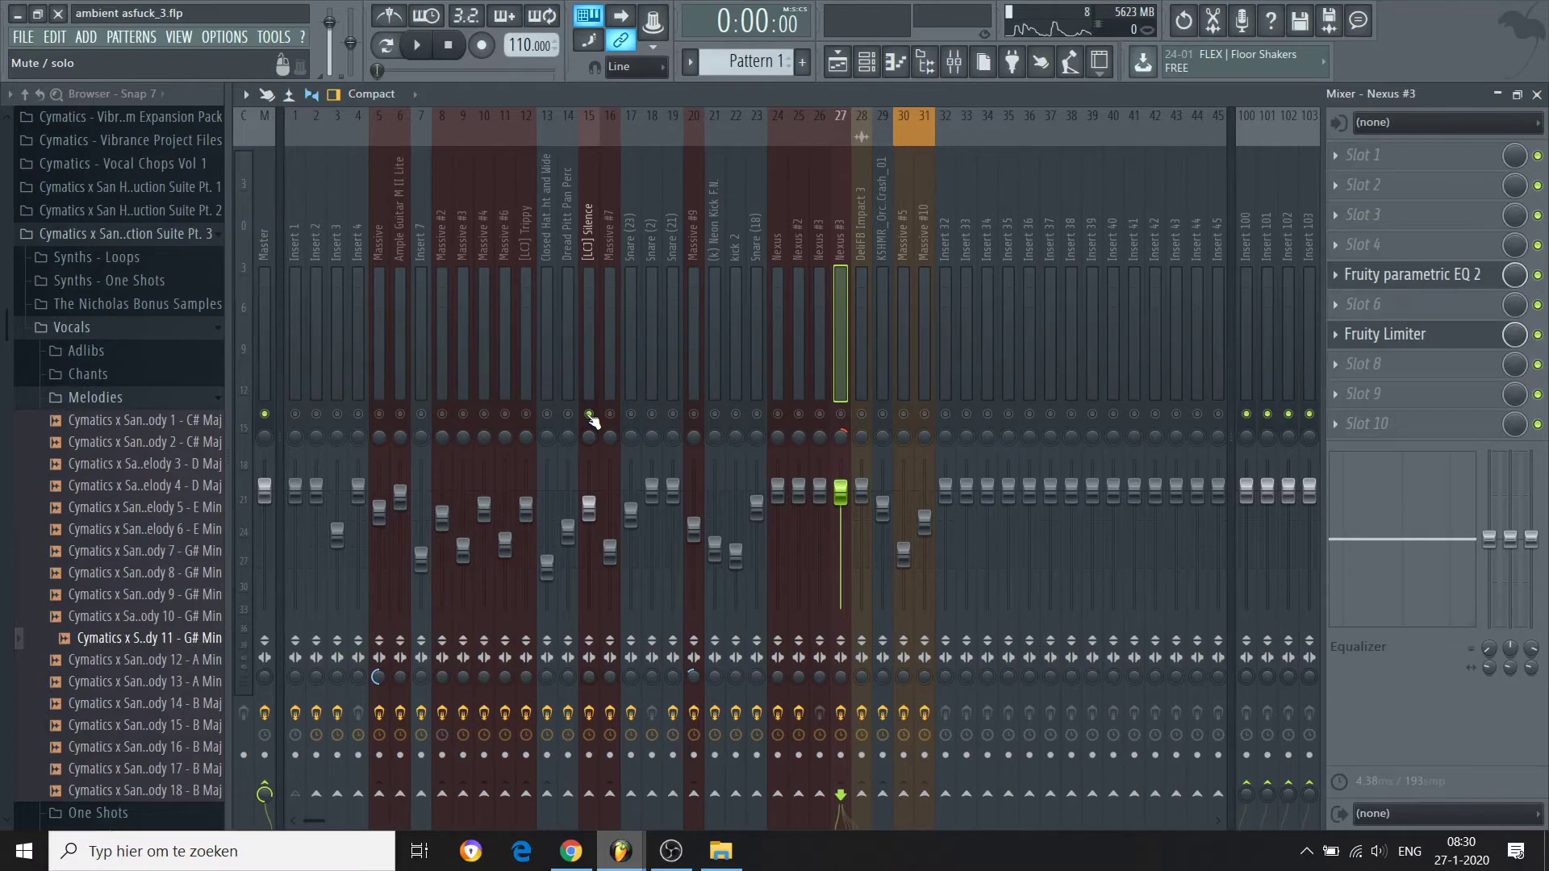
pyautogui.rightClick(590, 414)
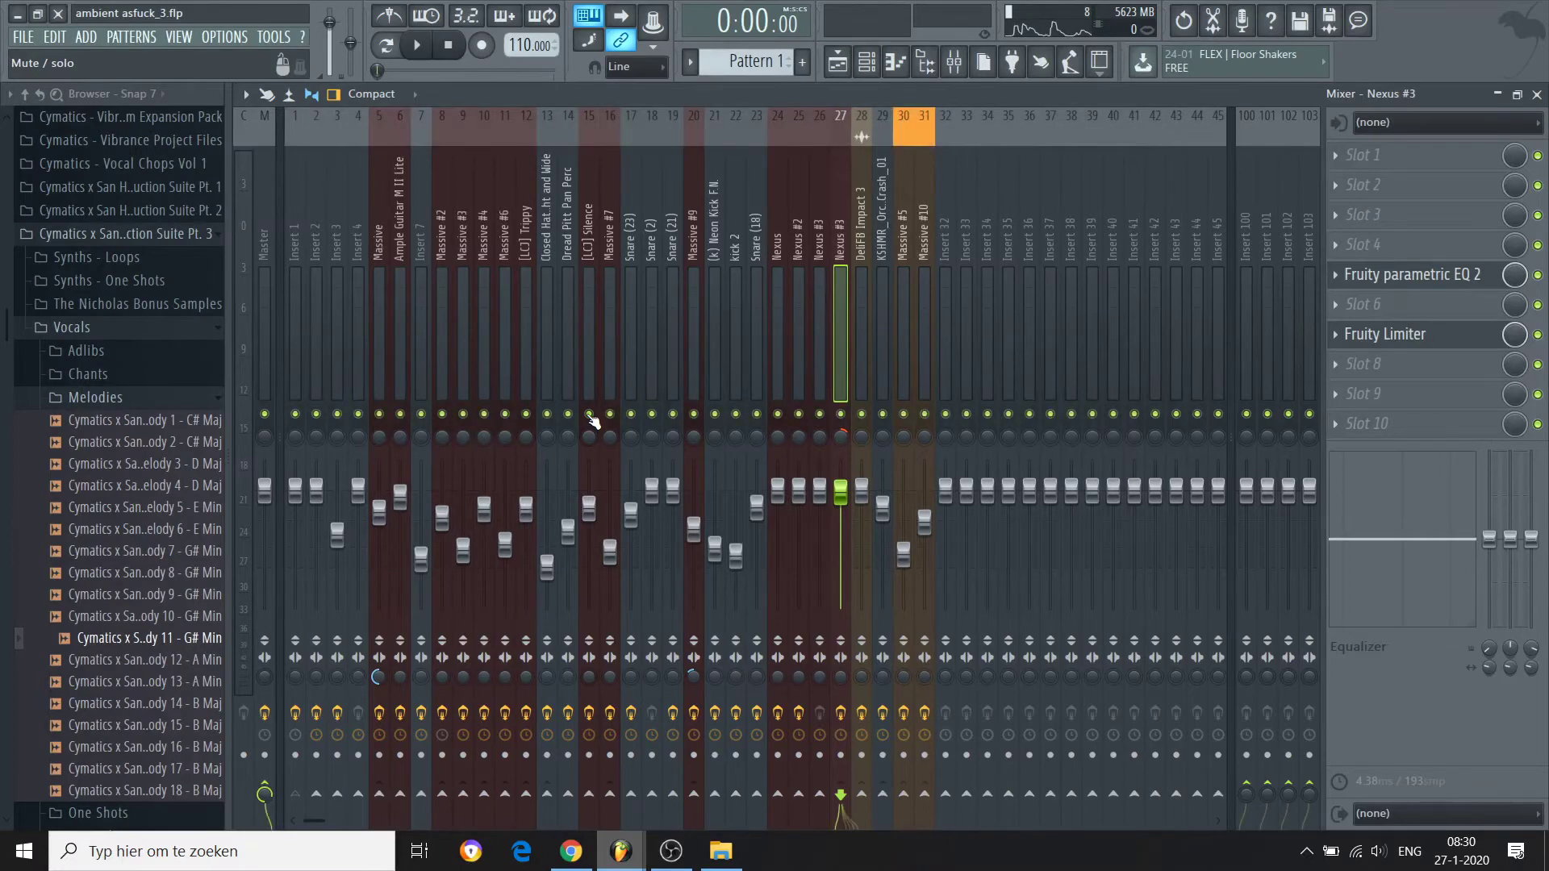
# Step: Play the song from the start in the playlist and switch playback to pattern mode for Pattern 1
pyautogui.click(838, 61)
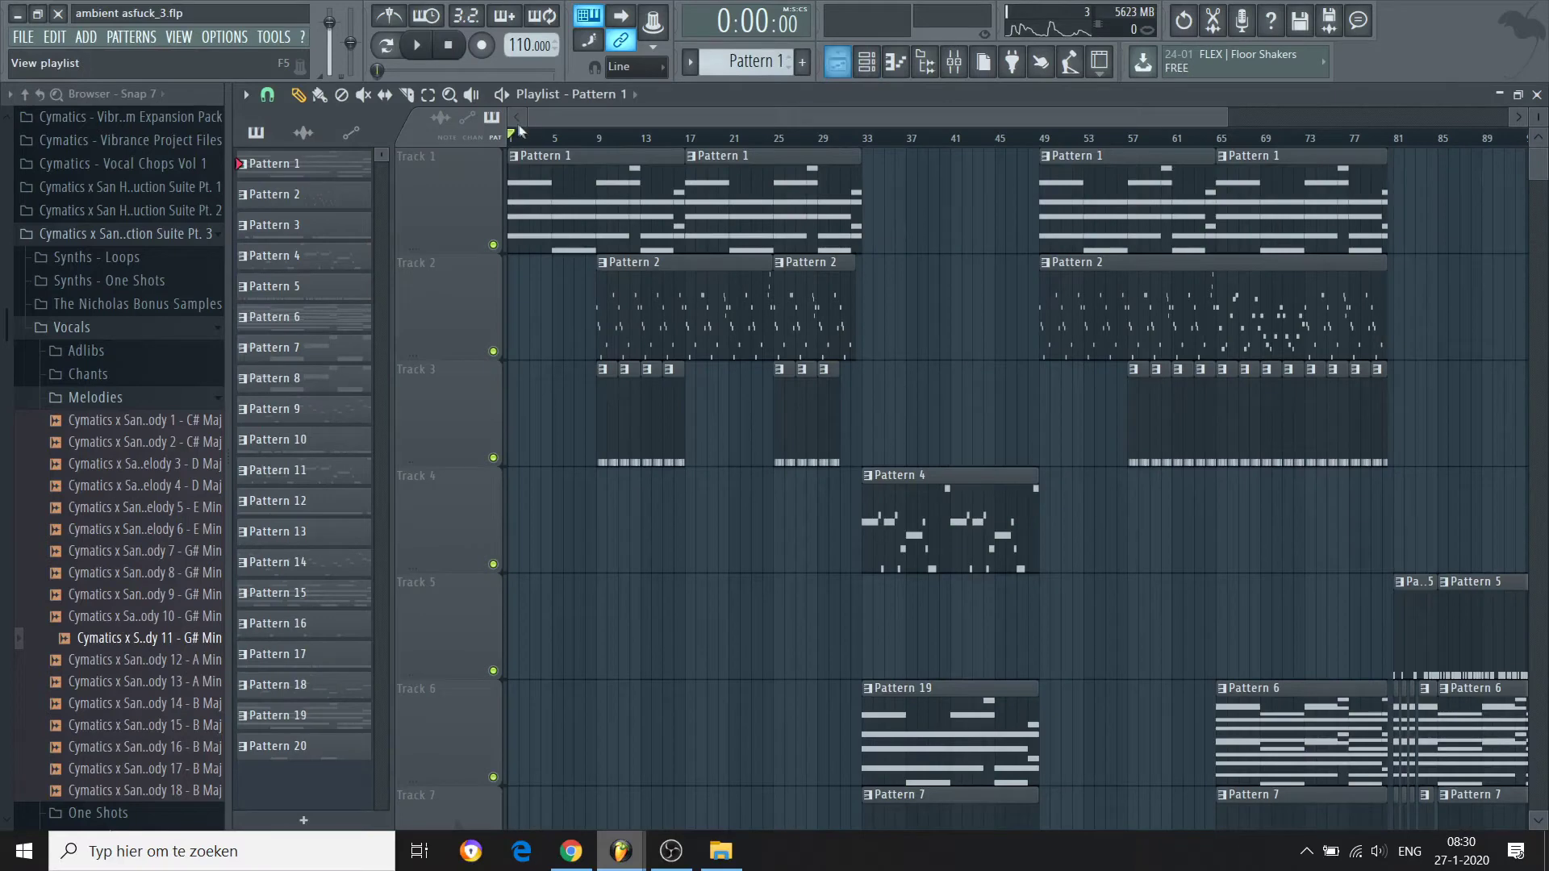
pyautogui.press('space')
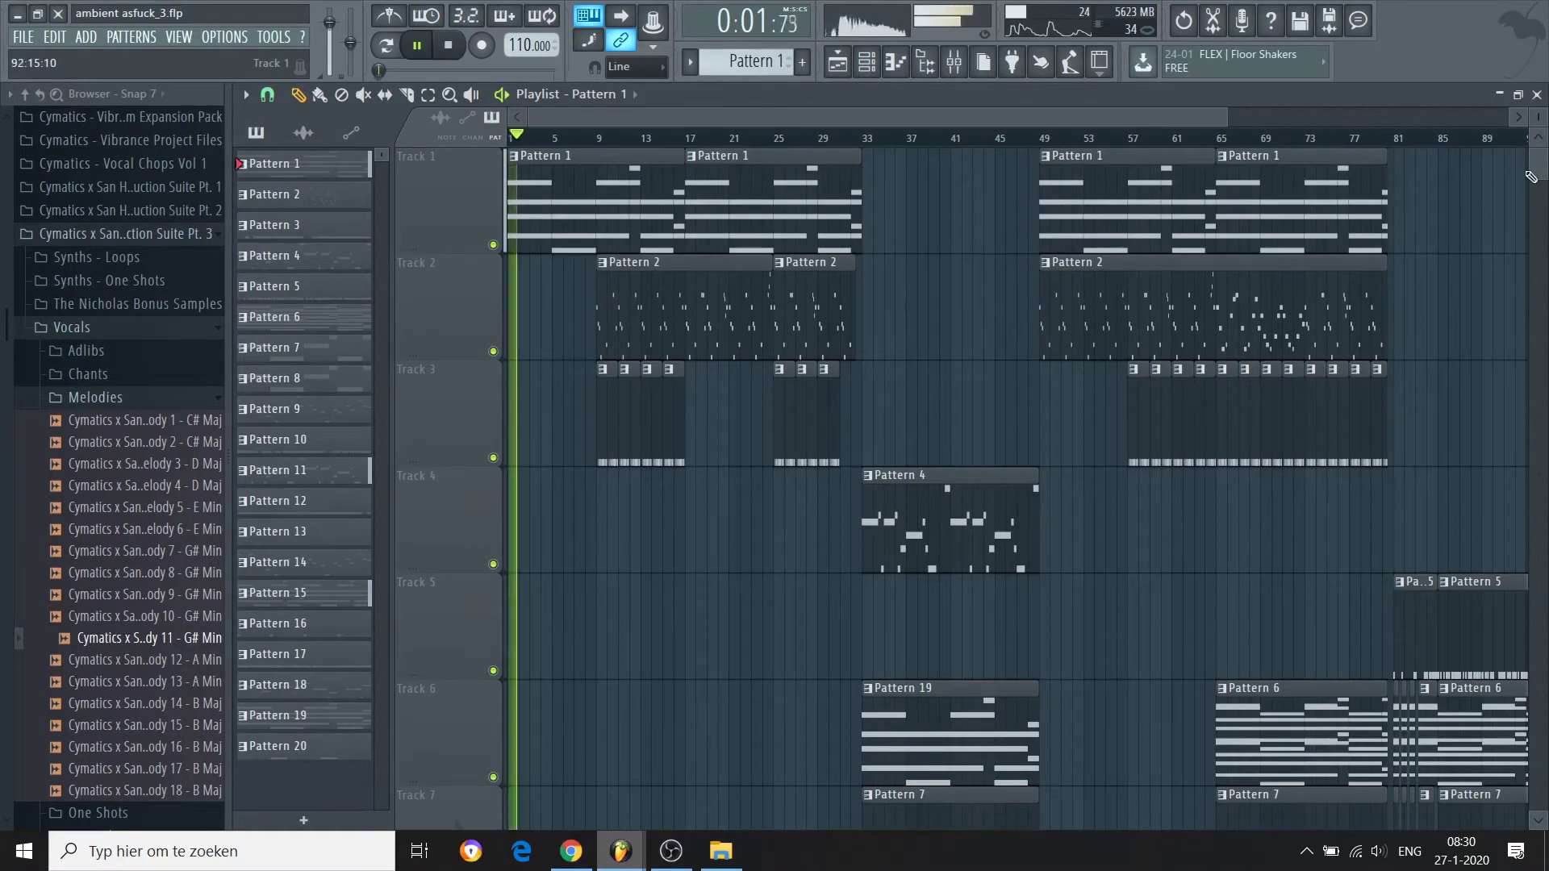
pyautogui.click(952, 68)
pyautogui.click(952, 68)
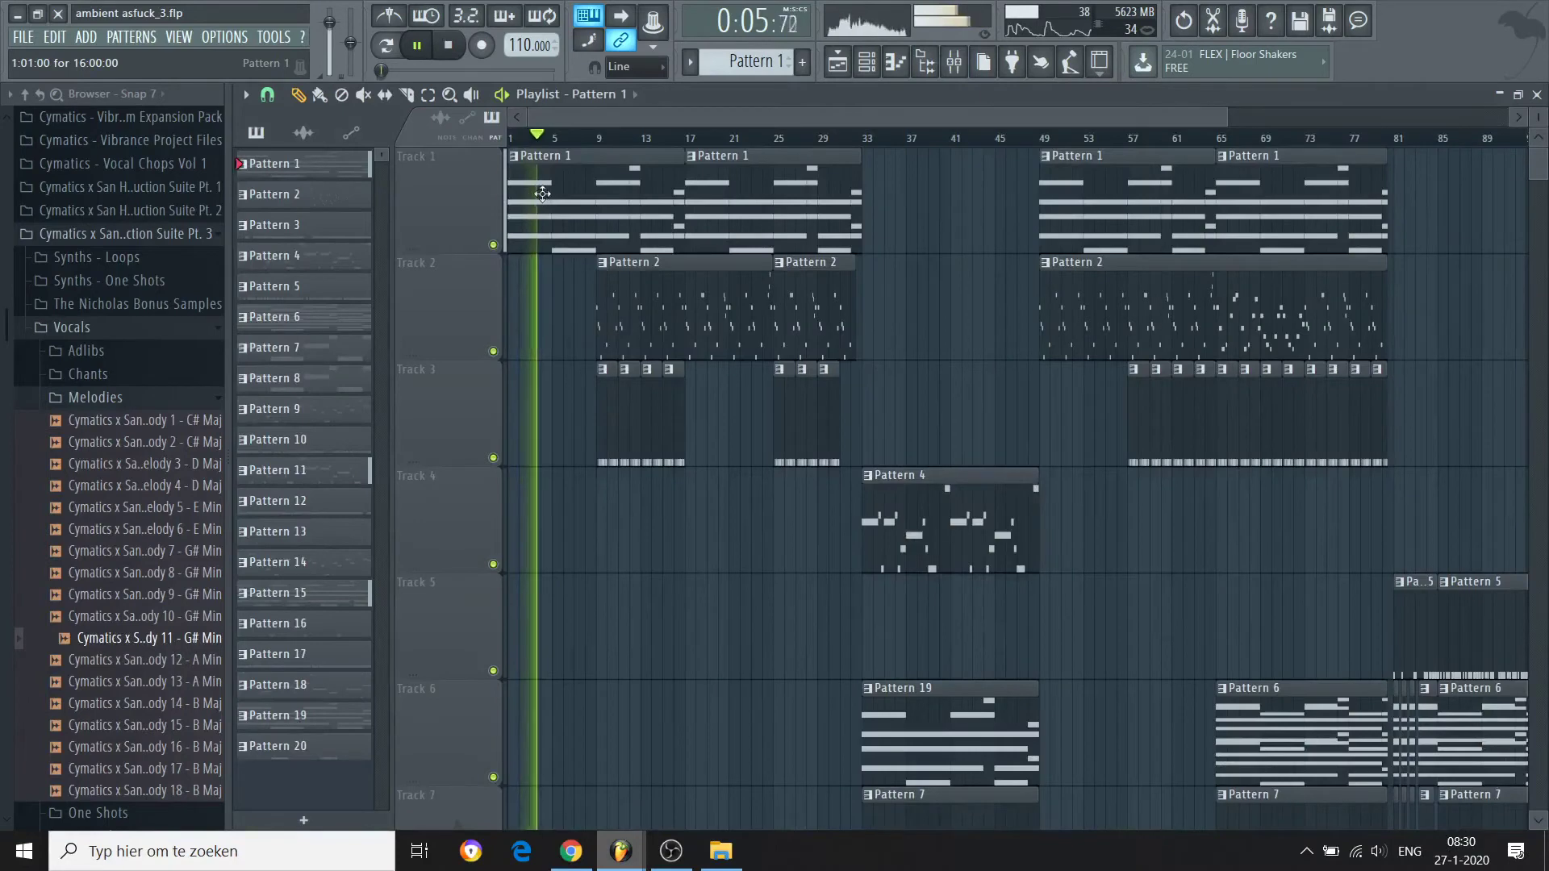
pyautogui.click(386, 46)
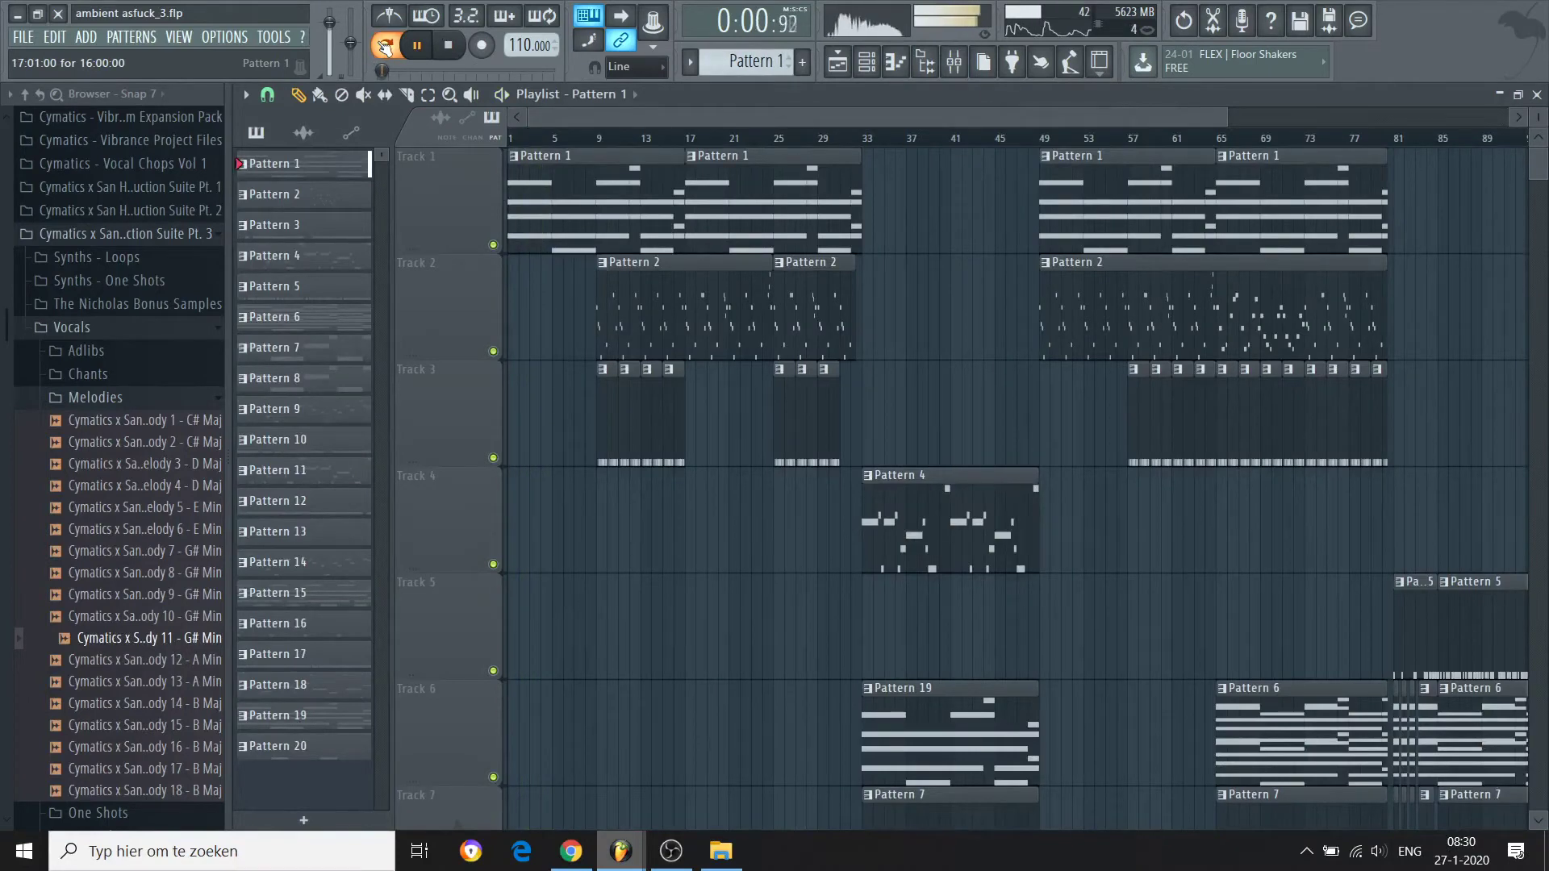
# Step: Show the Fruity Limiter and Gross Beat effects on the Massive mixer track during playback, close Gross Beat and stop
pyautogui.click(952, 66)
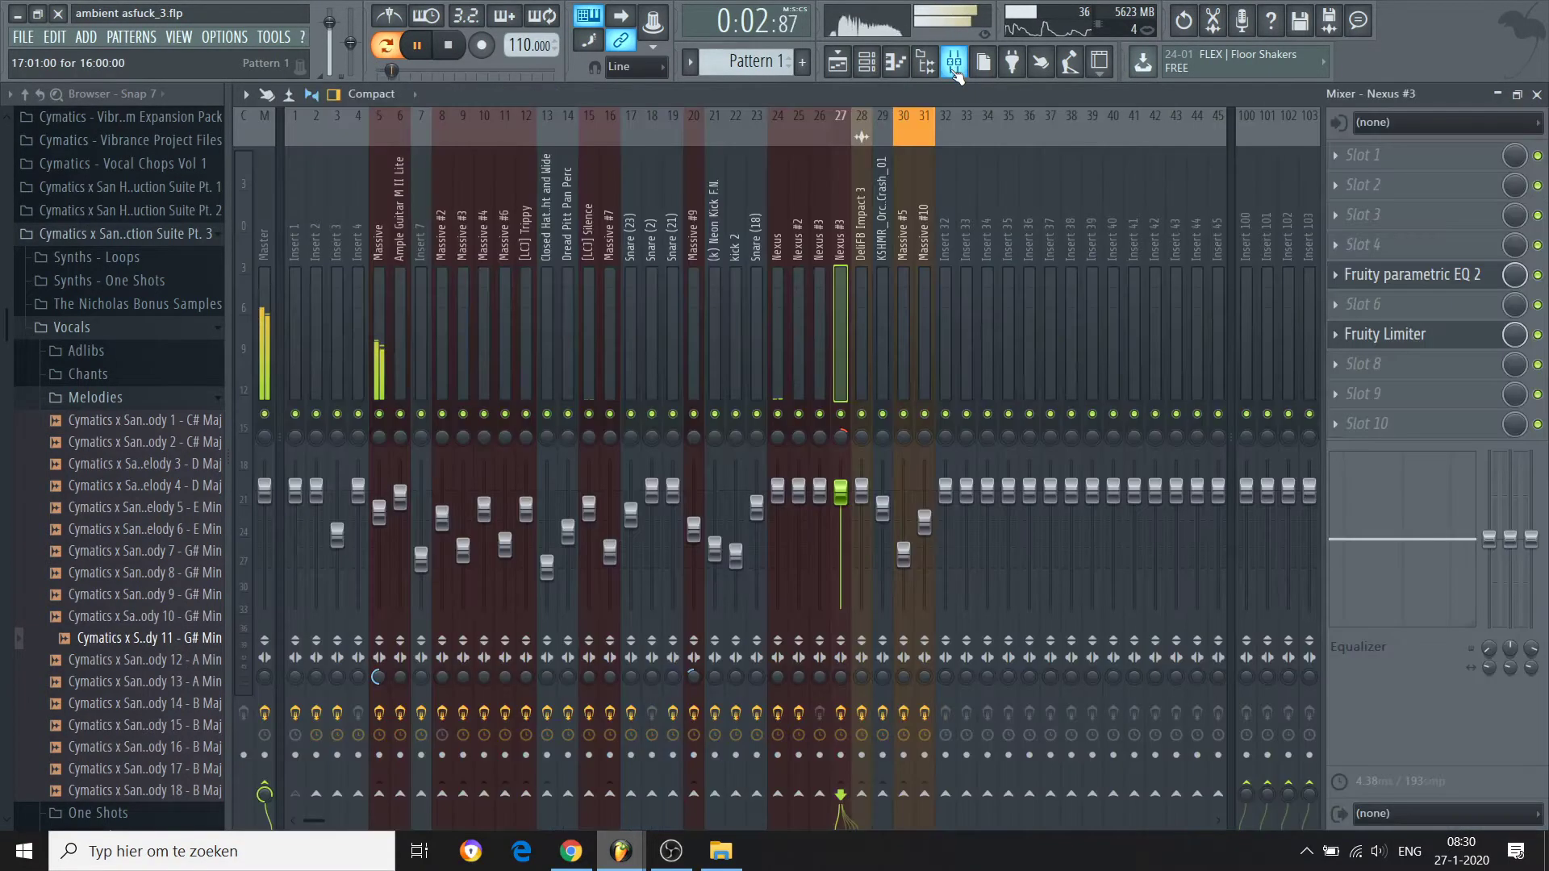
pyautogui.click(379, 345)
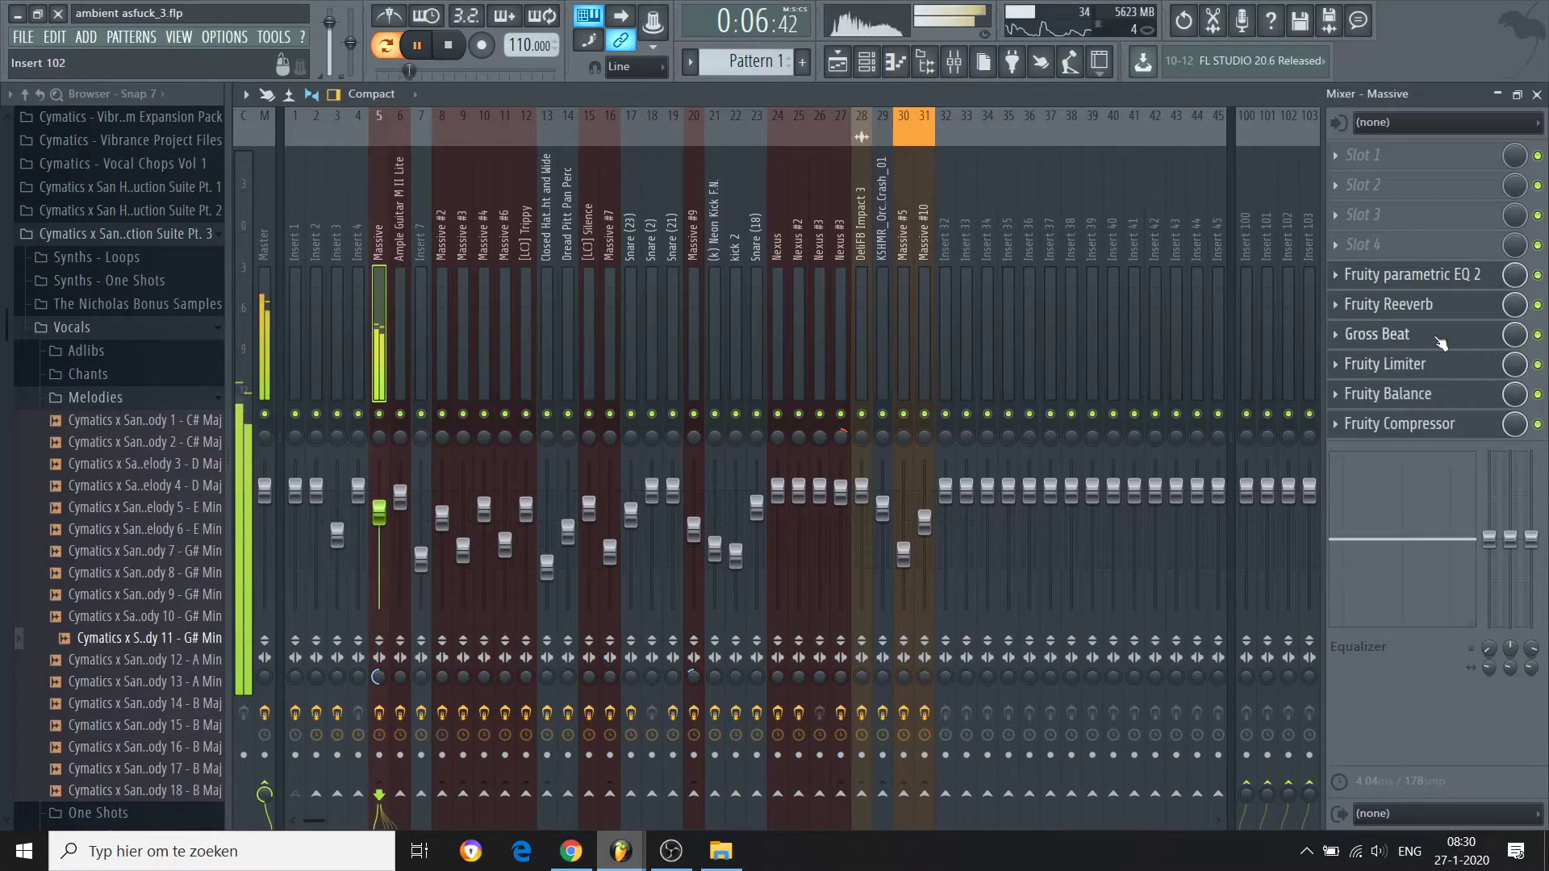
pyautogui.click(1437, 355)
pyautogui.click(1438, 339)
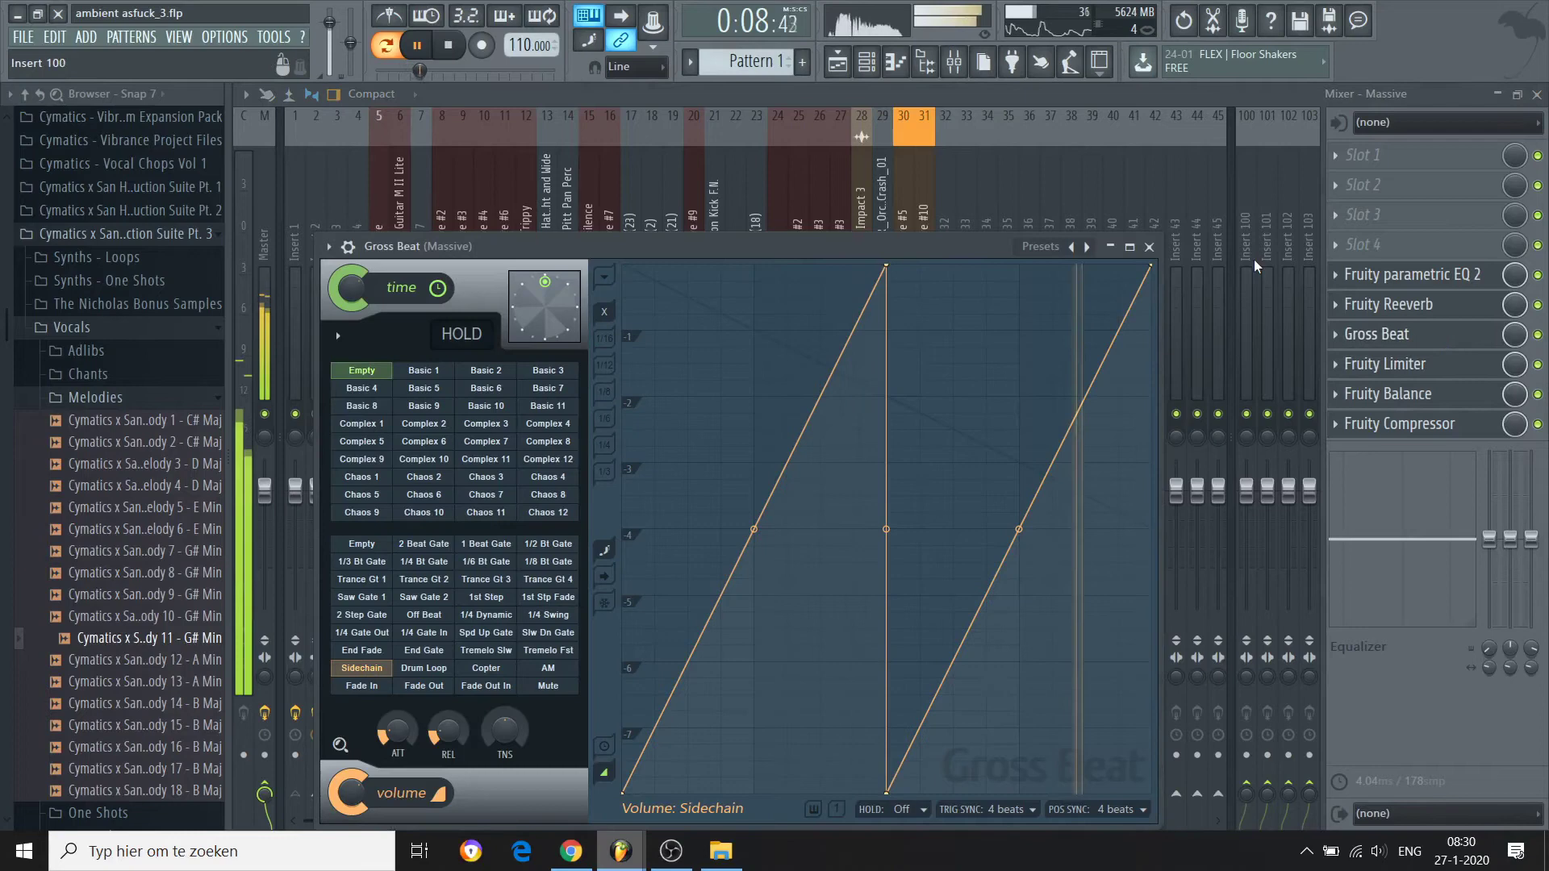
pyautogui.click(1150, 247)
pyautogui.press('space')
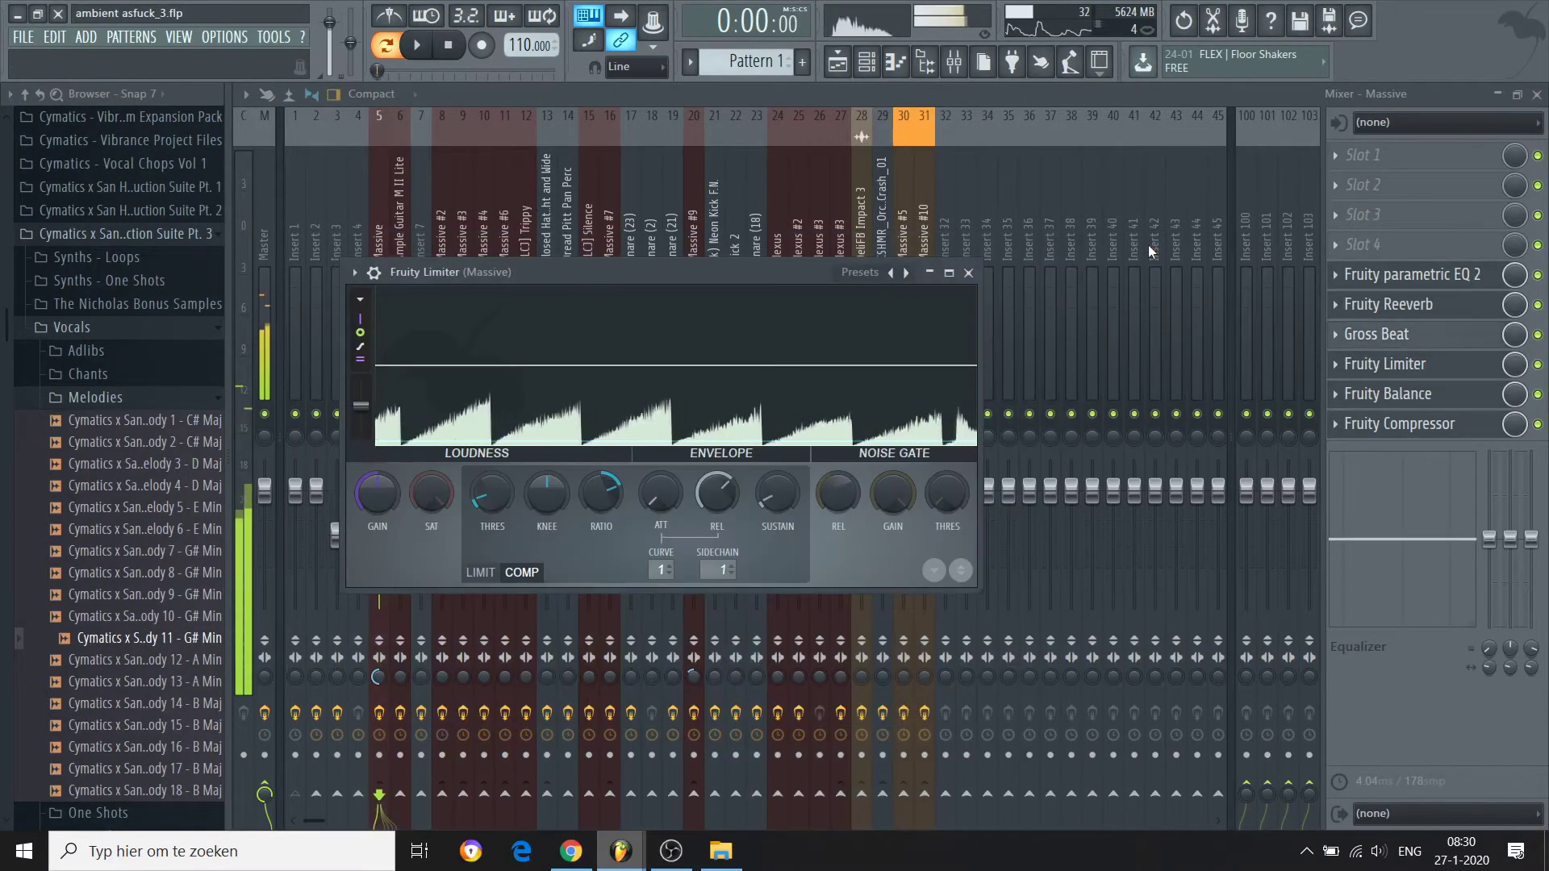
# Step: Bring the playlist back into view after briefly checking the mixer, and switch playback to song mode
pyautogui.click(837, 63)
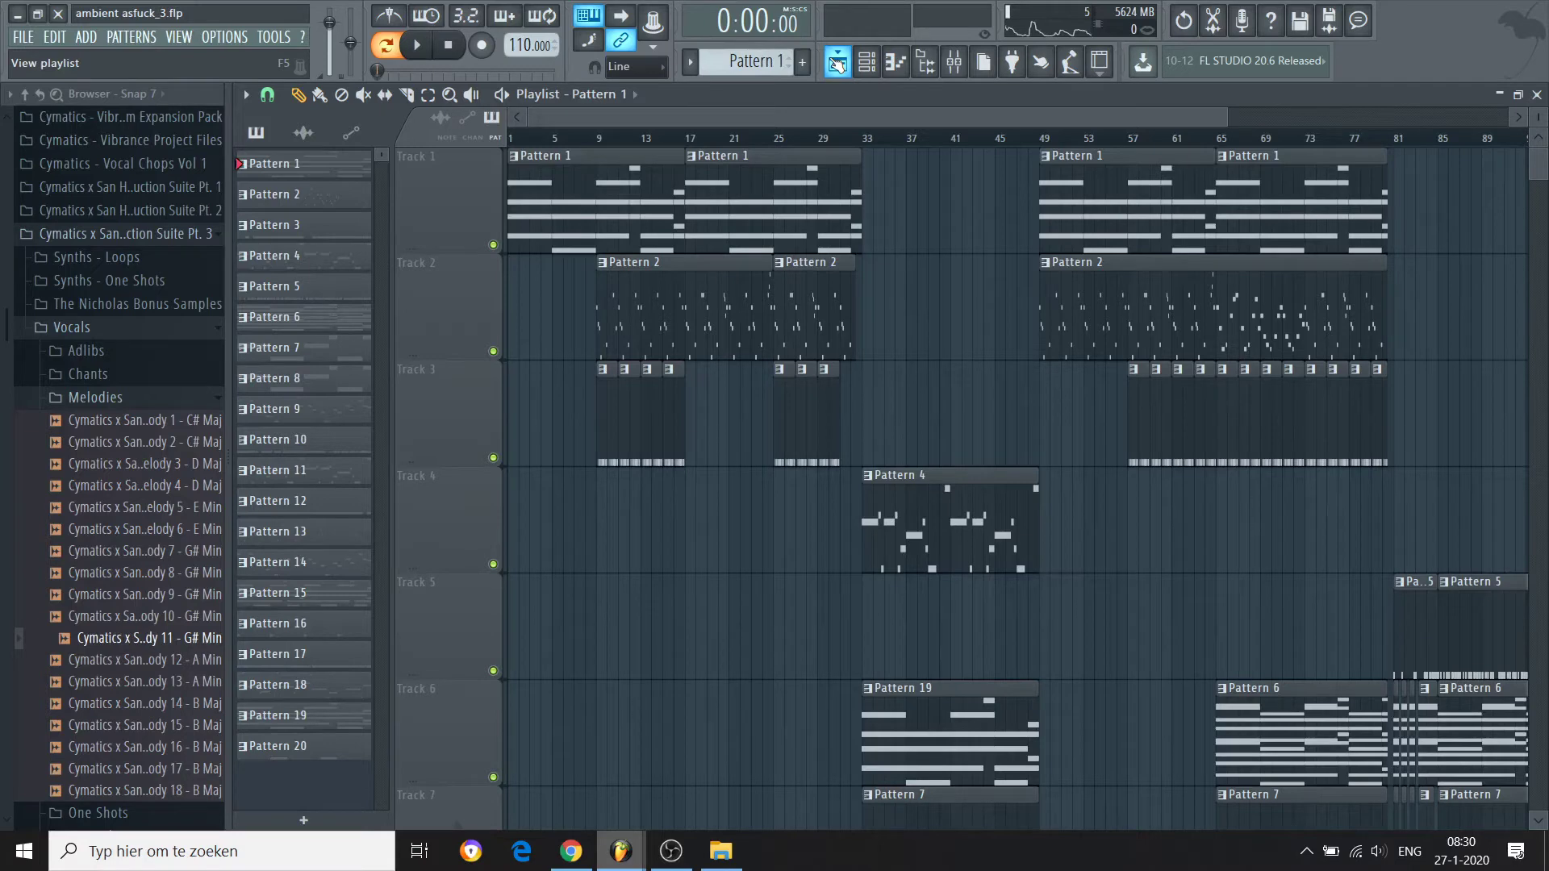
pyautogui.click(953, 63)
pyautogui.click(838, 63)
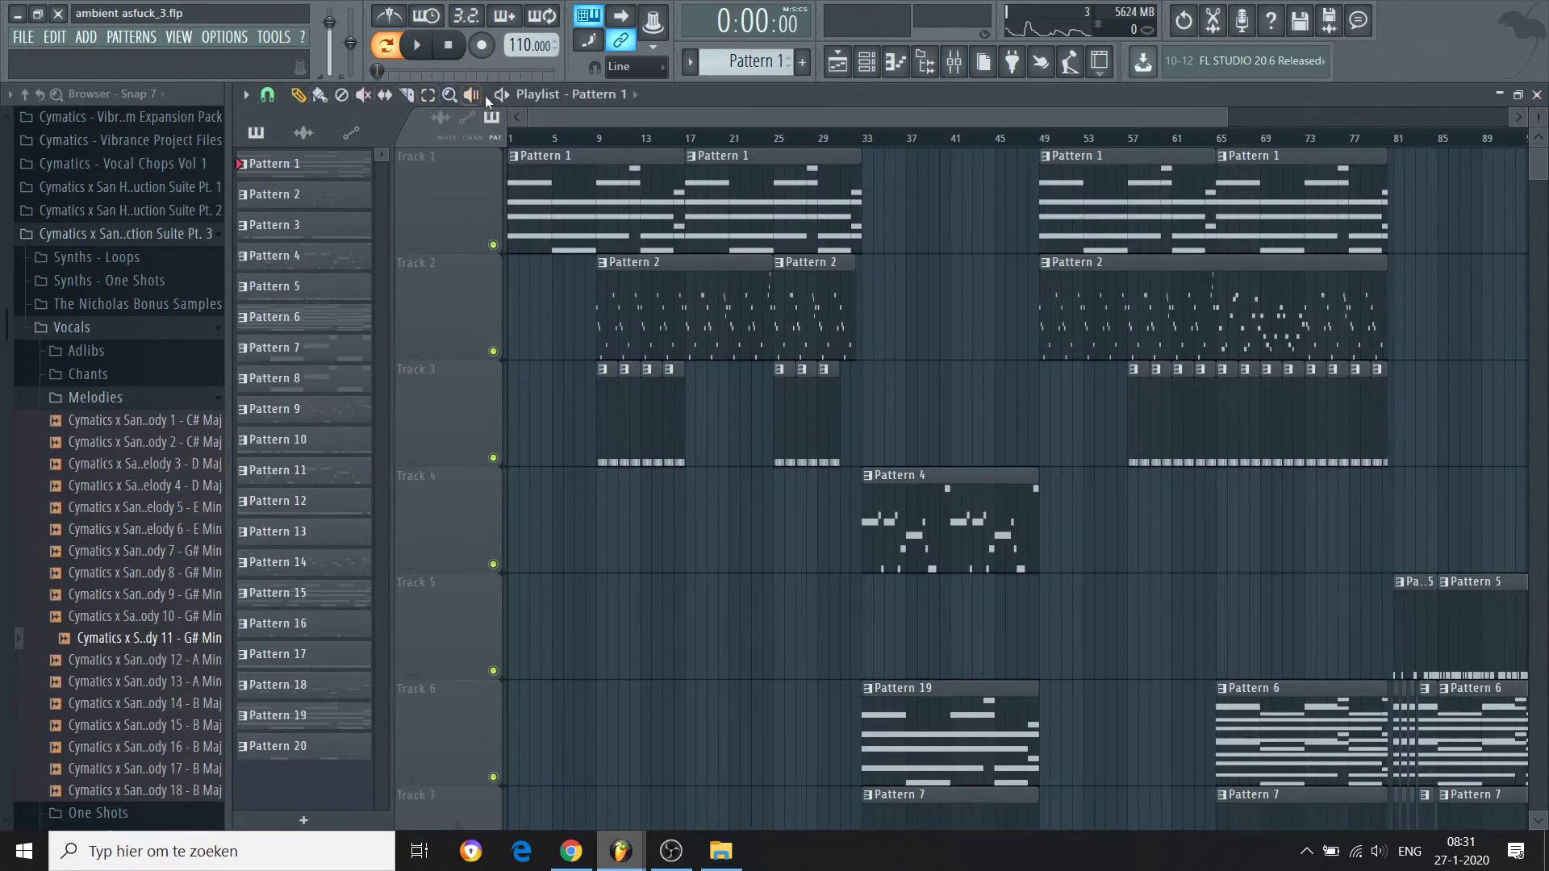
pyautogui.click(386, 47)
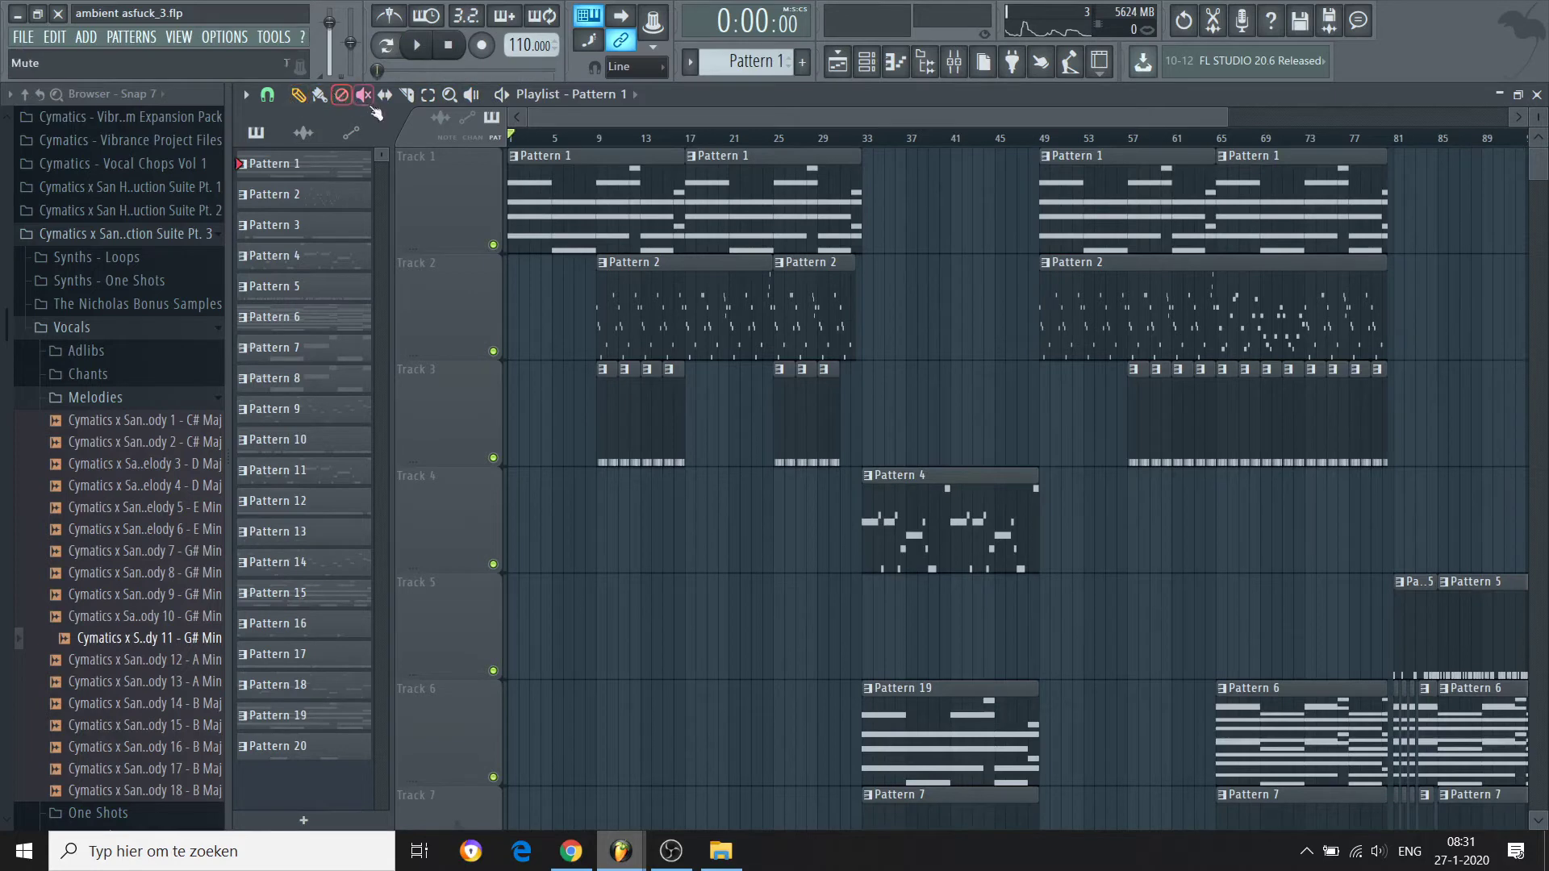
# Step: Place one Pattern 1 clip at the start of Track 4 and another on Track 5, then delete both
pyautogui.click(563, 510)
pyautogui.moveTo(634, 507); pyautogui.dragTo(589, 505)
pyautogui.click(697, 603)
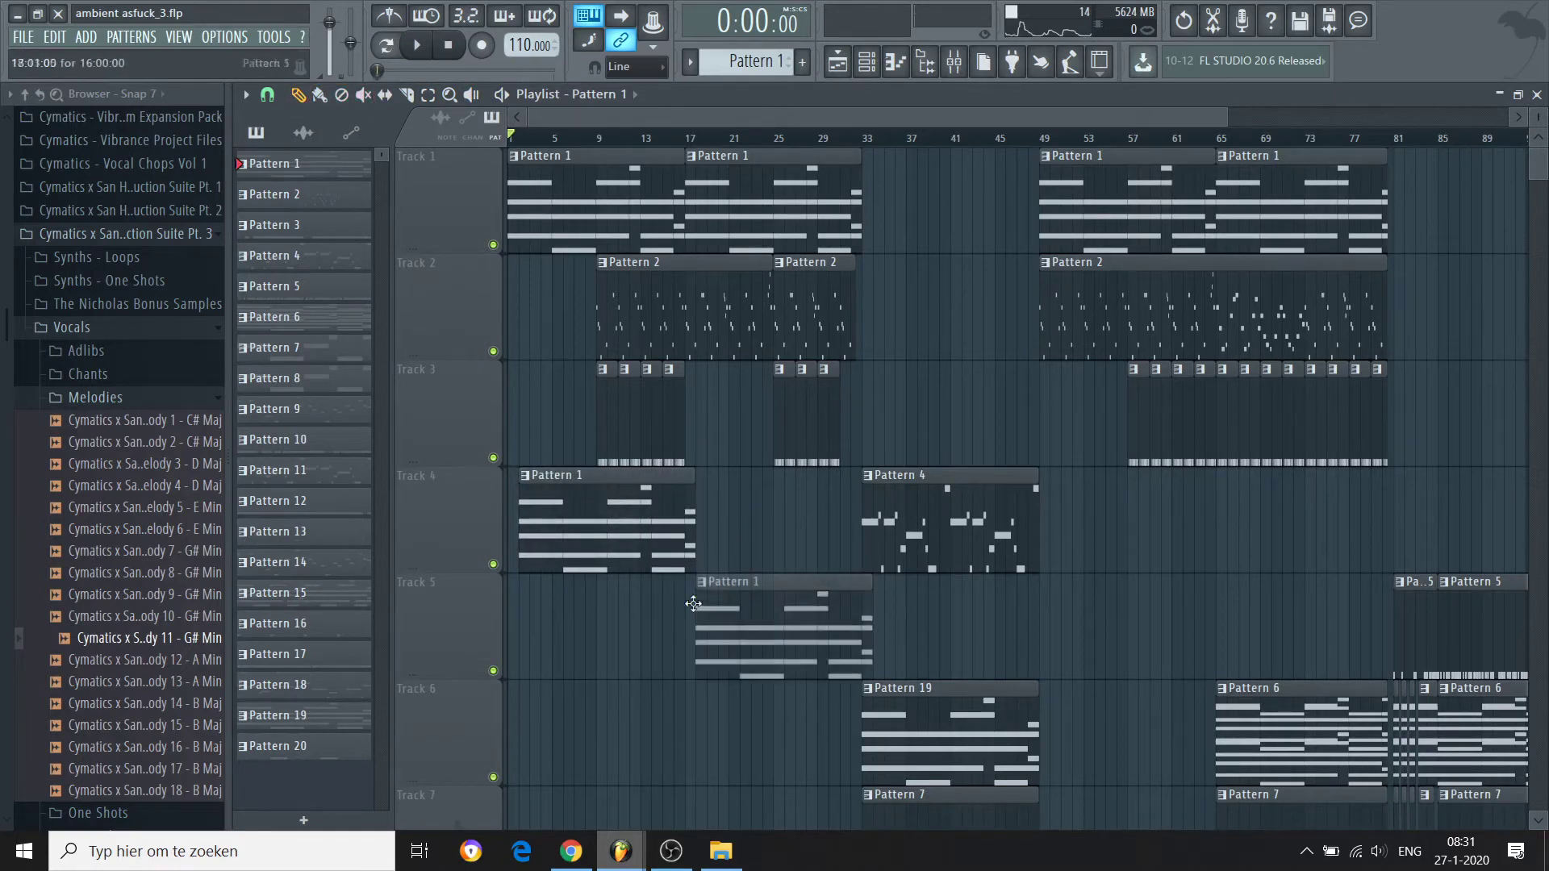
pyautogui.rightClick(726, 607)
pyautogui.rightClick(625, 536)
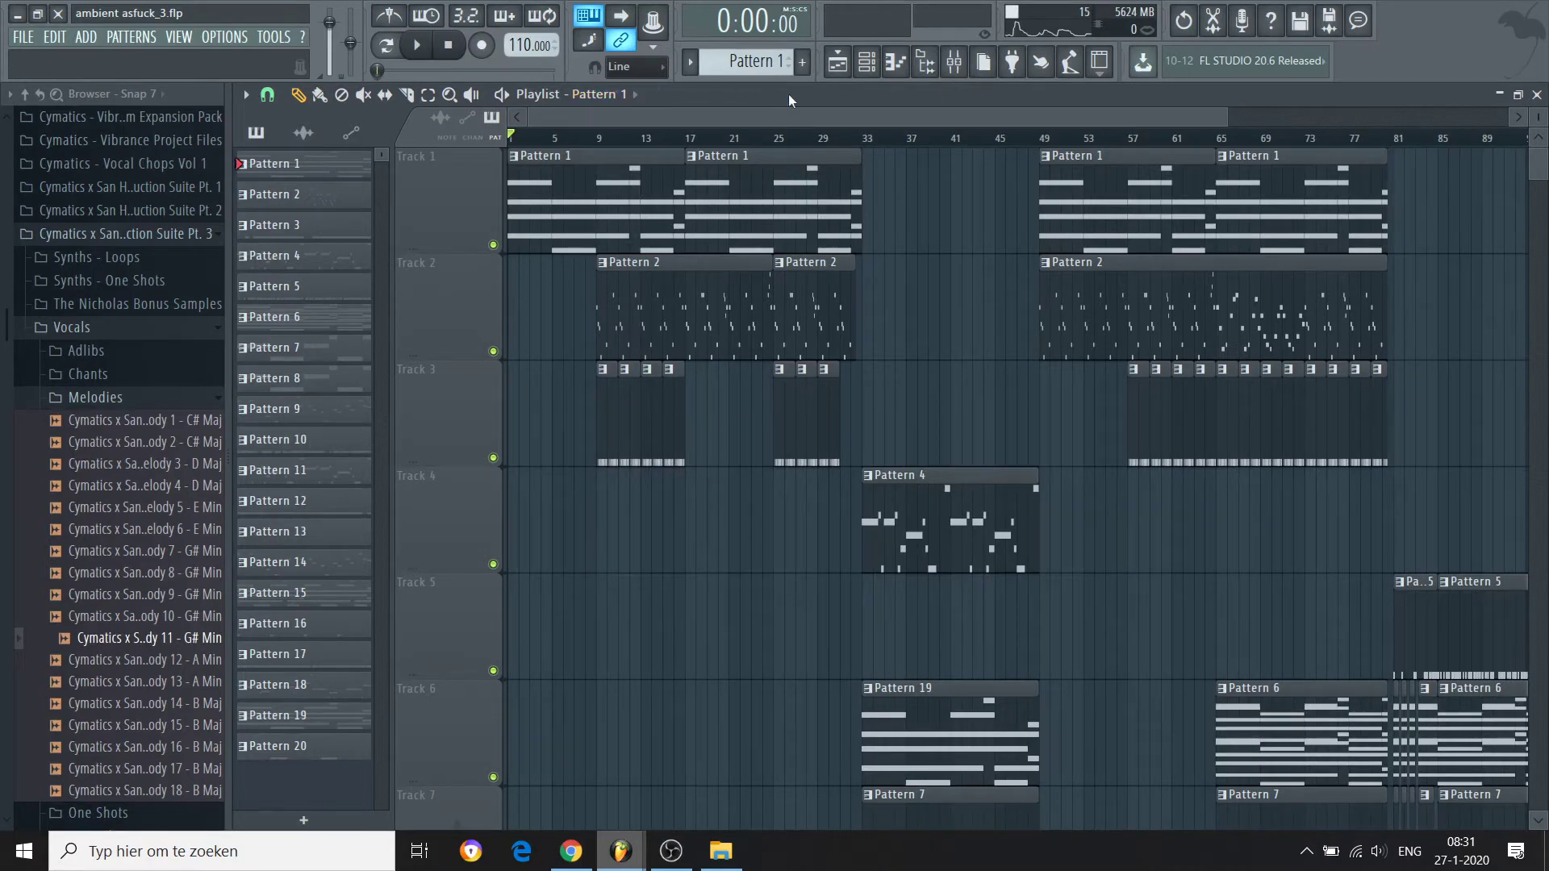
# Step: Place the Filter - Nexus - Cutoff frequency automation clip at bar 9 on Track 4, move it earlier and delete it
pyautogui.click(603, 94)
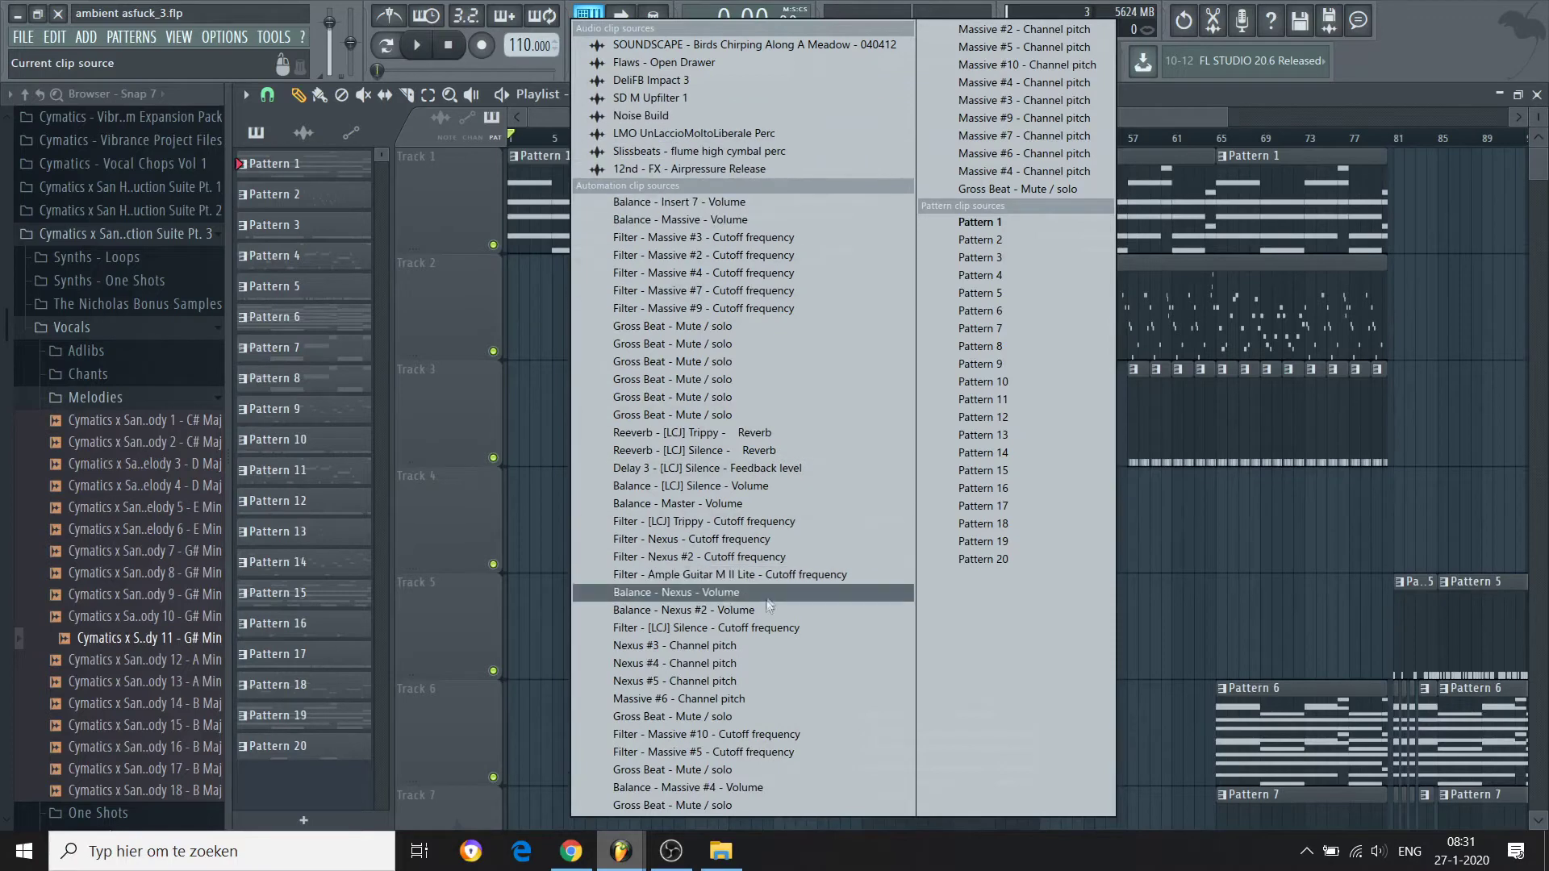
pyautogui.click(713, 539)
pyautogui.click(599, 534)
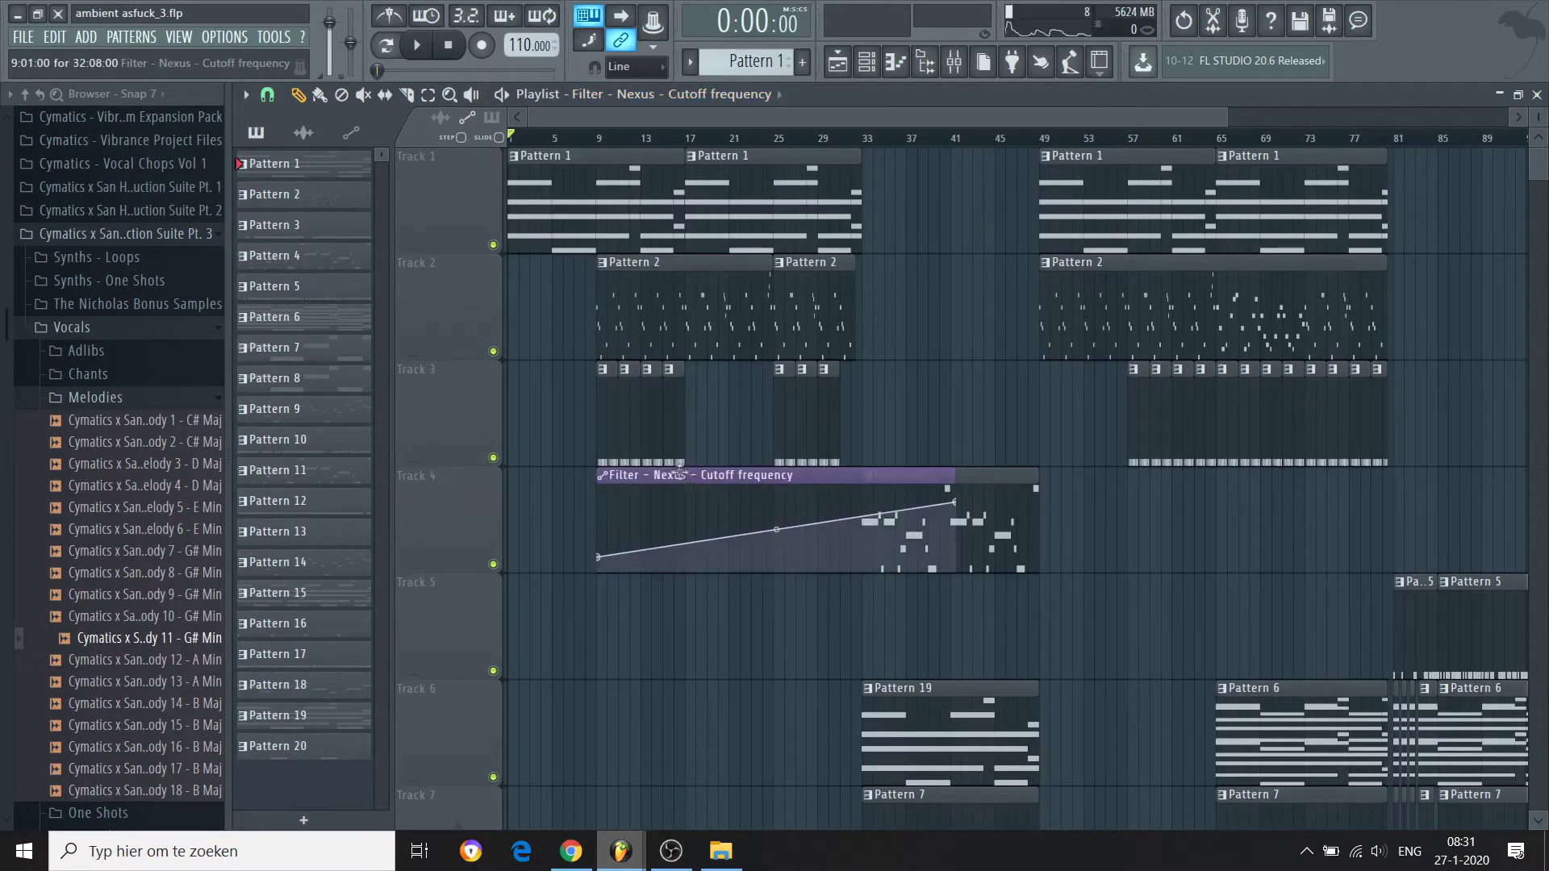
pyautogui.moveTo(682, 473); pyautogui.dragTo(542, 487)
pyautogui.rightClick(553, 489)
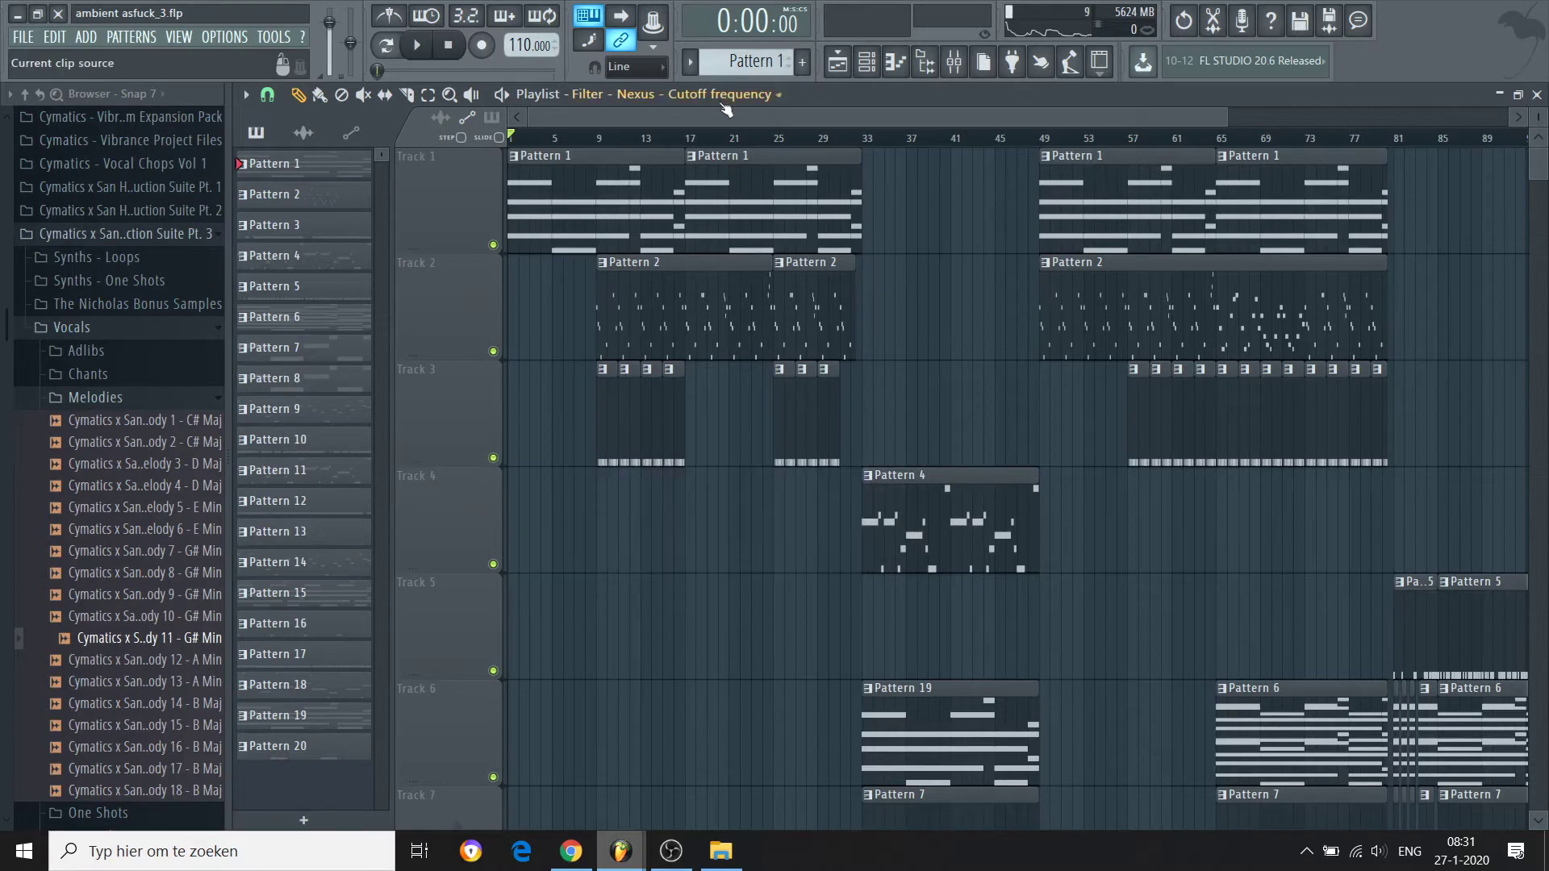
# Step: Paint a row of Pattern 3 clips along Track 4 from bar 1 to about bar 26, then clear the row
pyautogui.click(722, 103)
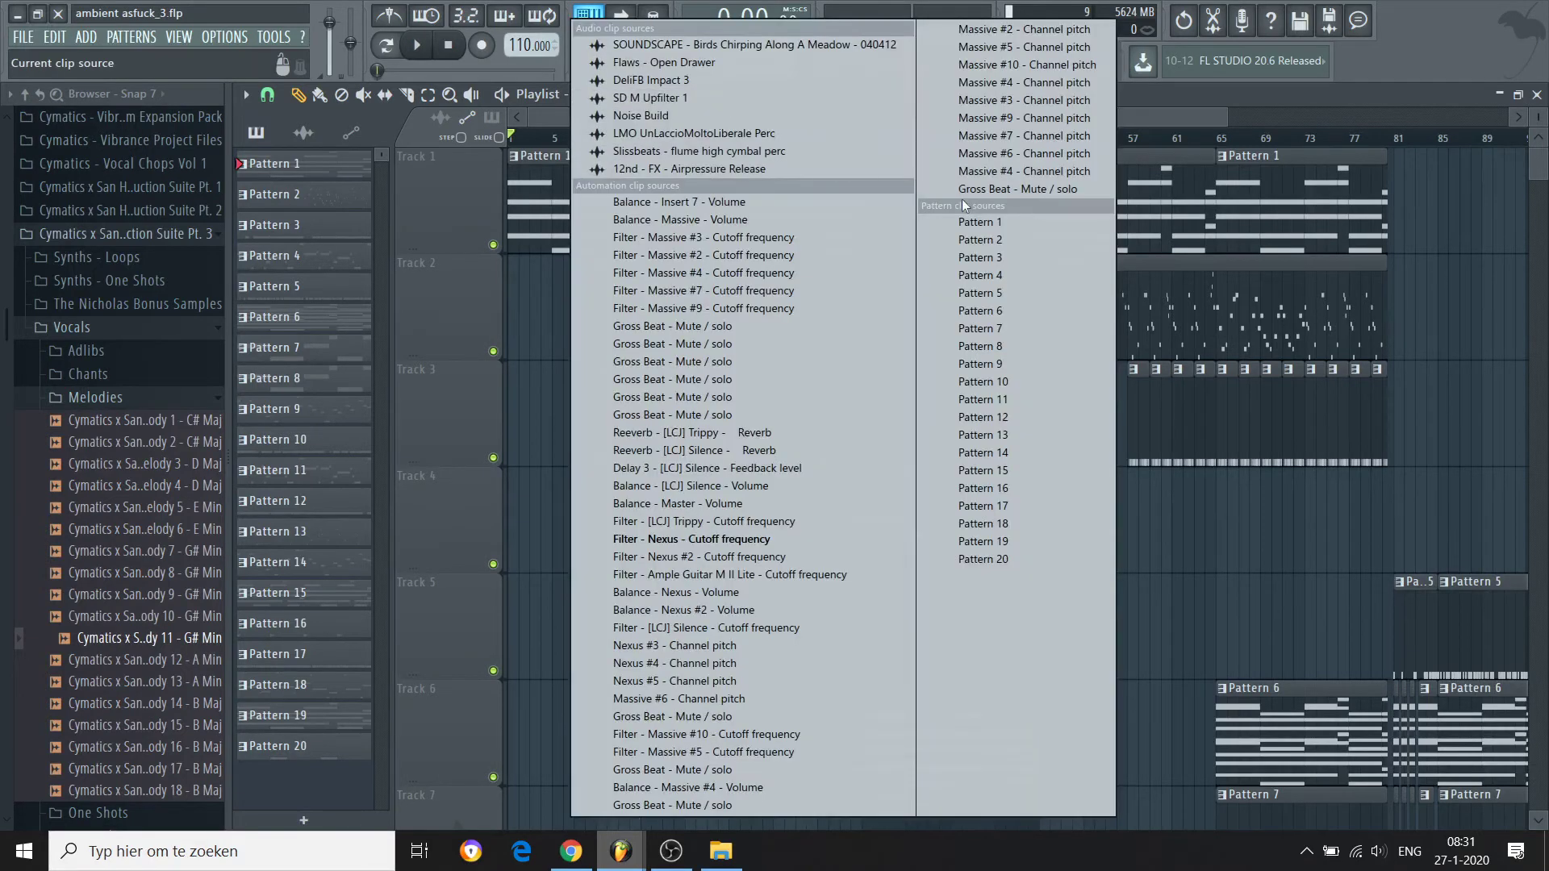
pyautogui.click(1005, 259)
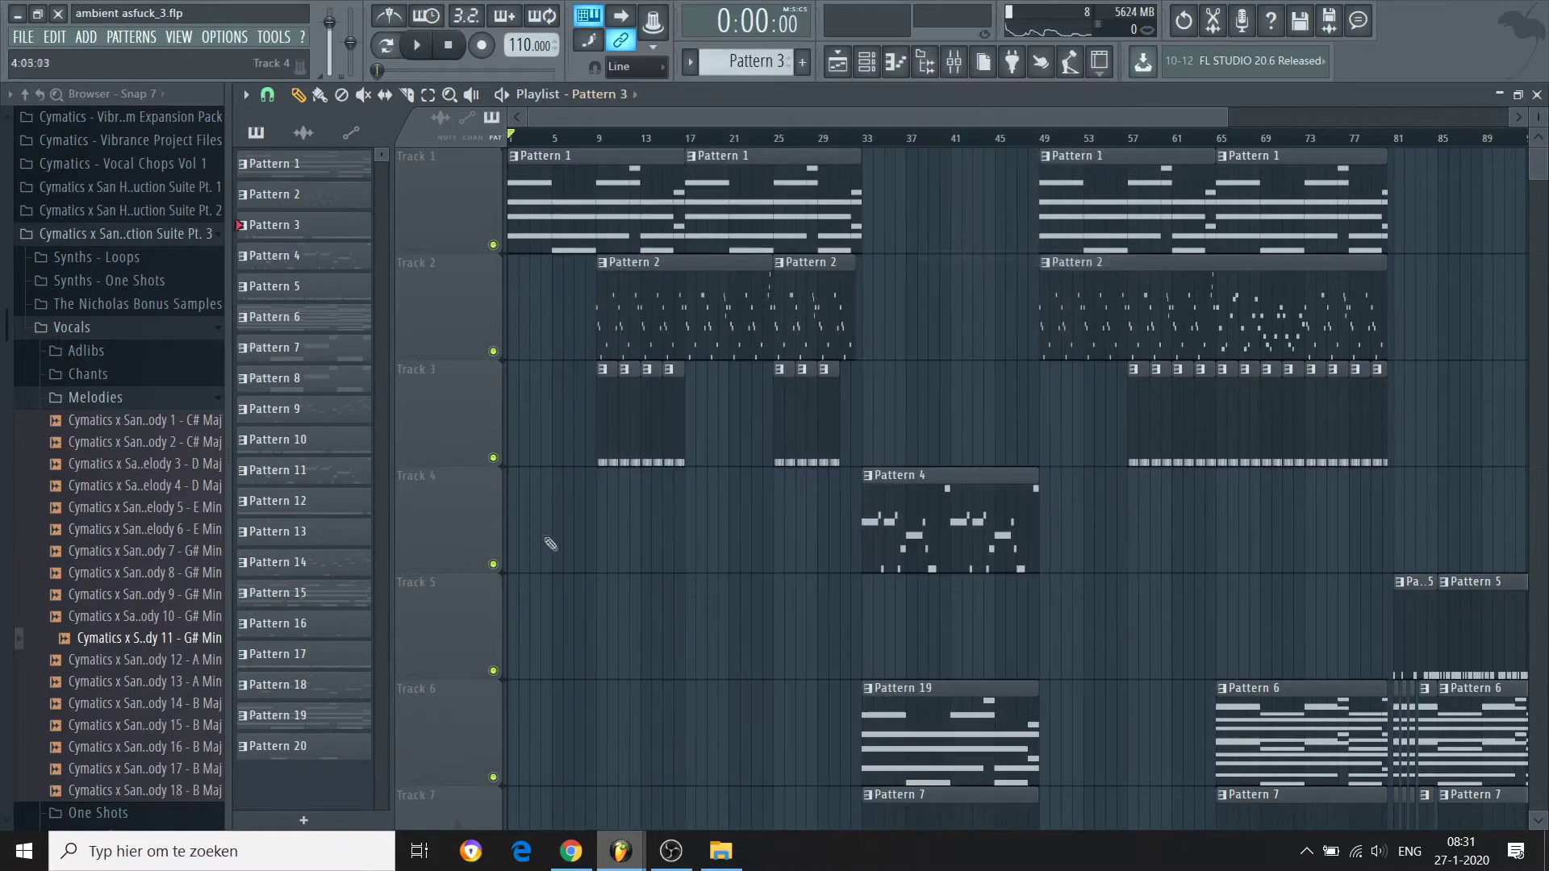
pyautogui.click(319, 95)
pyautogui.moveTo(516, 535); pyautogui.dragTo(774, 554)
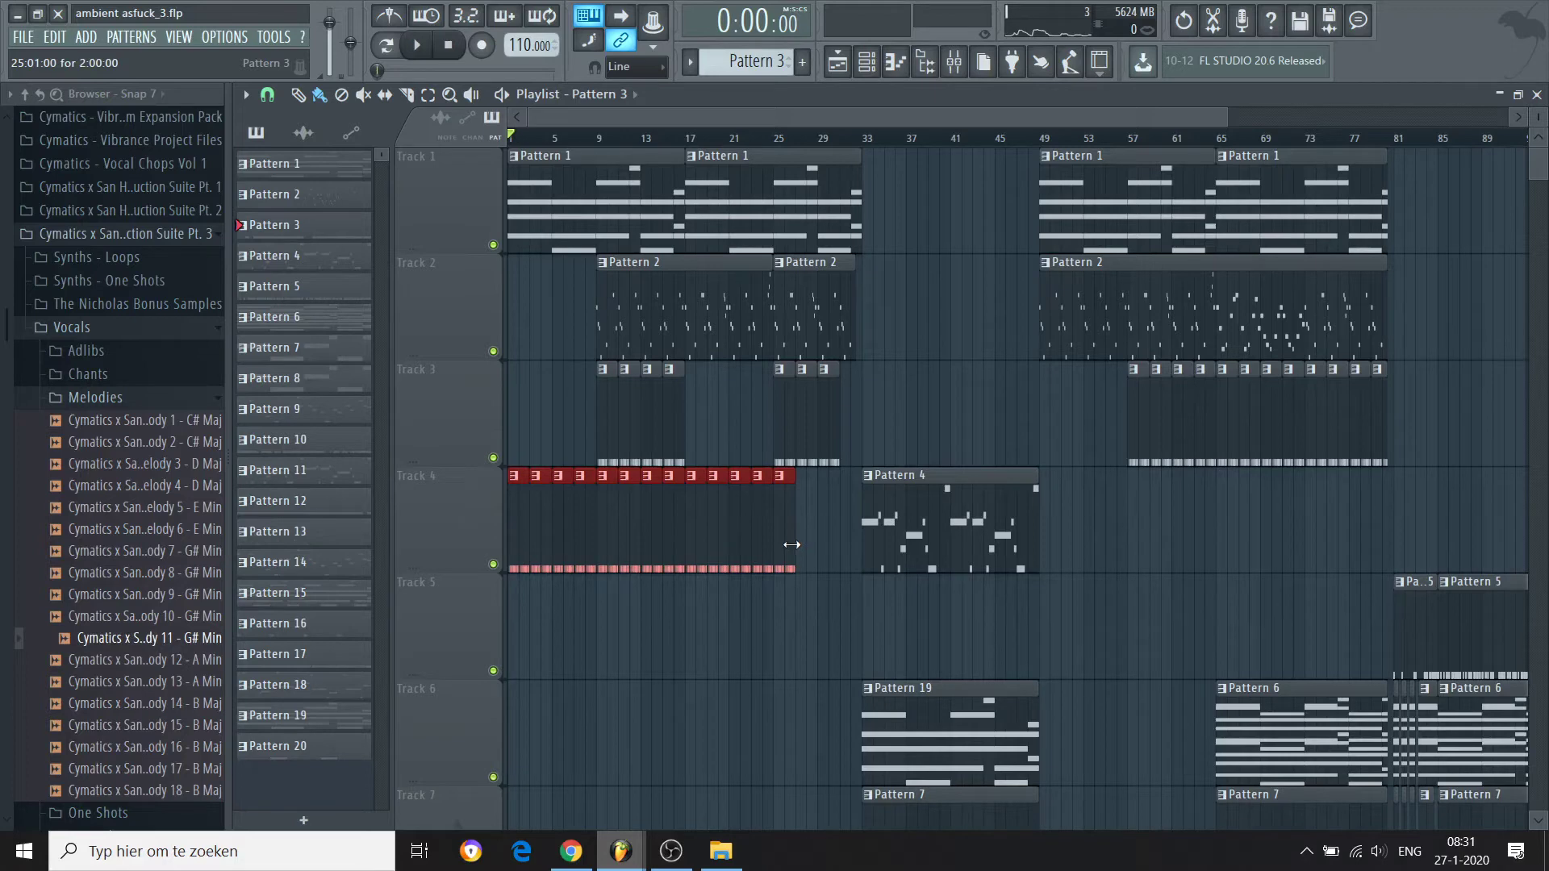
pyautogui.moveTo(790, 544); pyautogui.dragTo(433, 535)
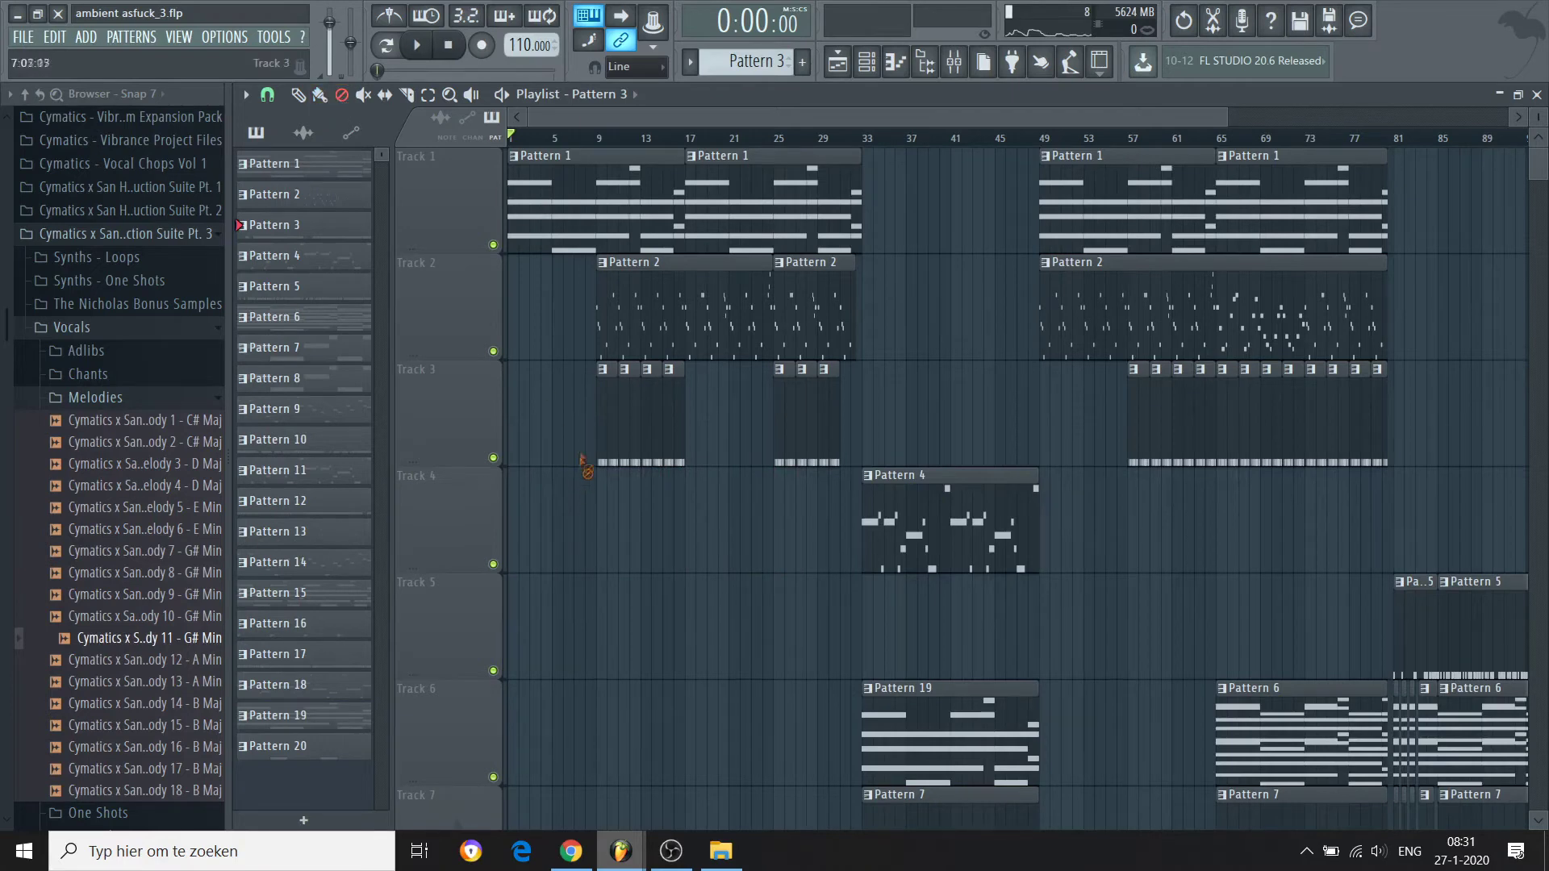
# Step: Erase the Pattern 3 clips between bars 9 and 17 on Track 3 in one sweep, then undo the deletion
pyautogui.moveTo(583, 443); pyautogui.dragTo(730, 460)
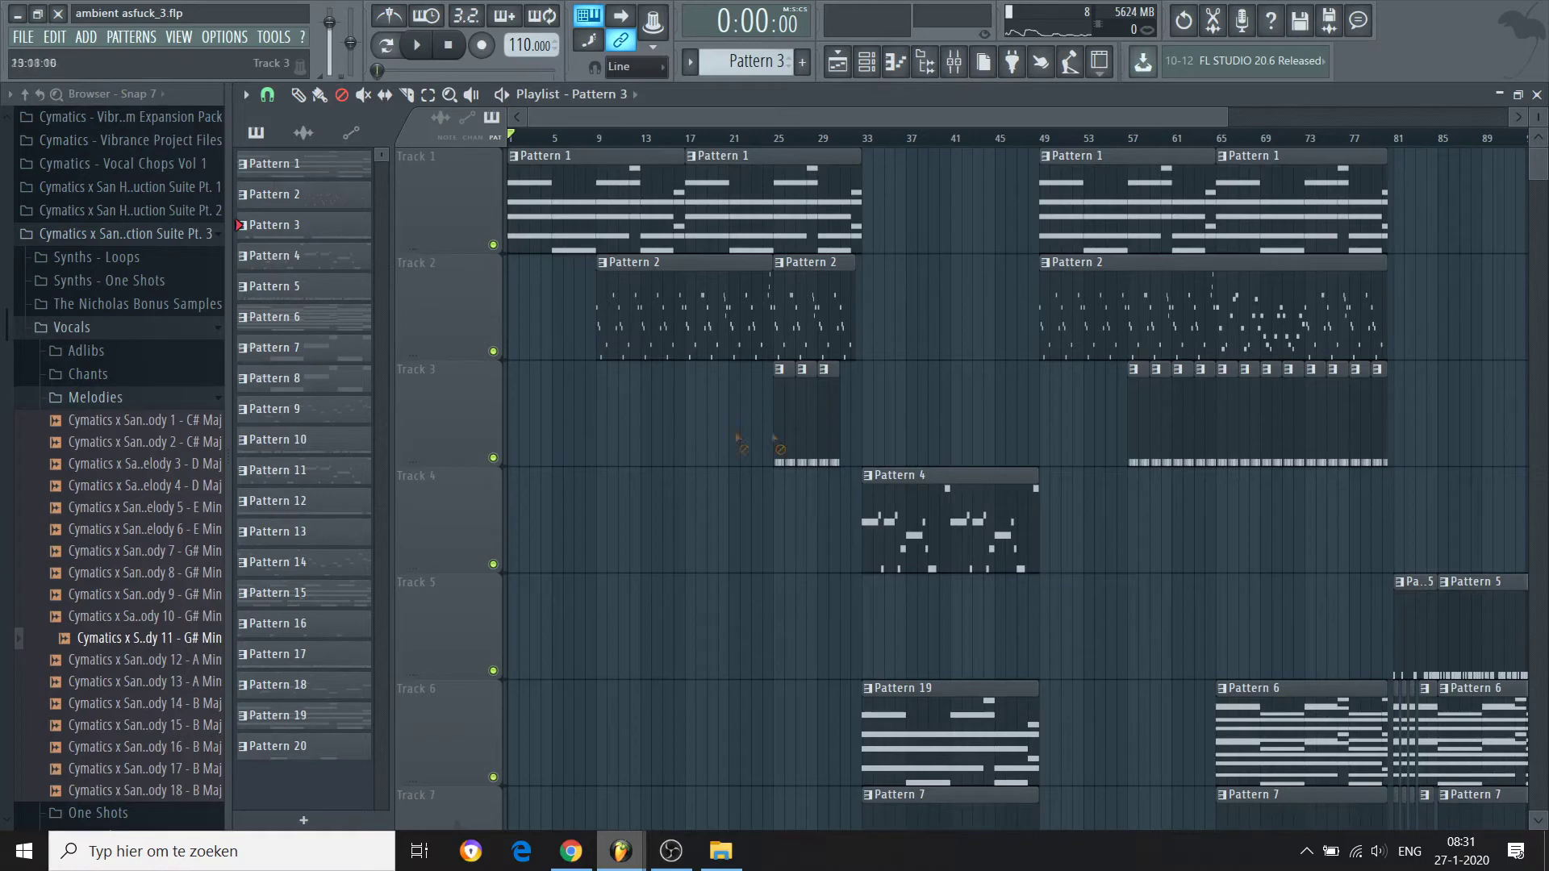
pyautogui.moveTo(774, 437); pyautogui.dragTo(786, 438)
pyautogui.hotkey('ctrl', 'z')
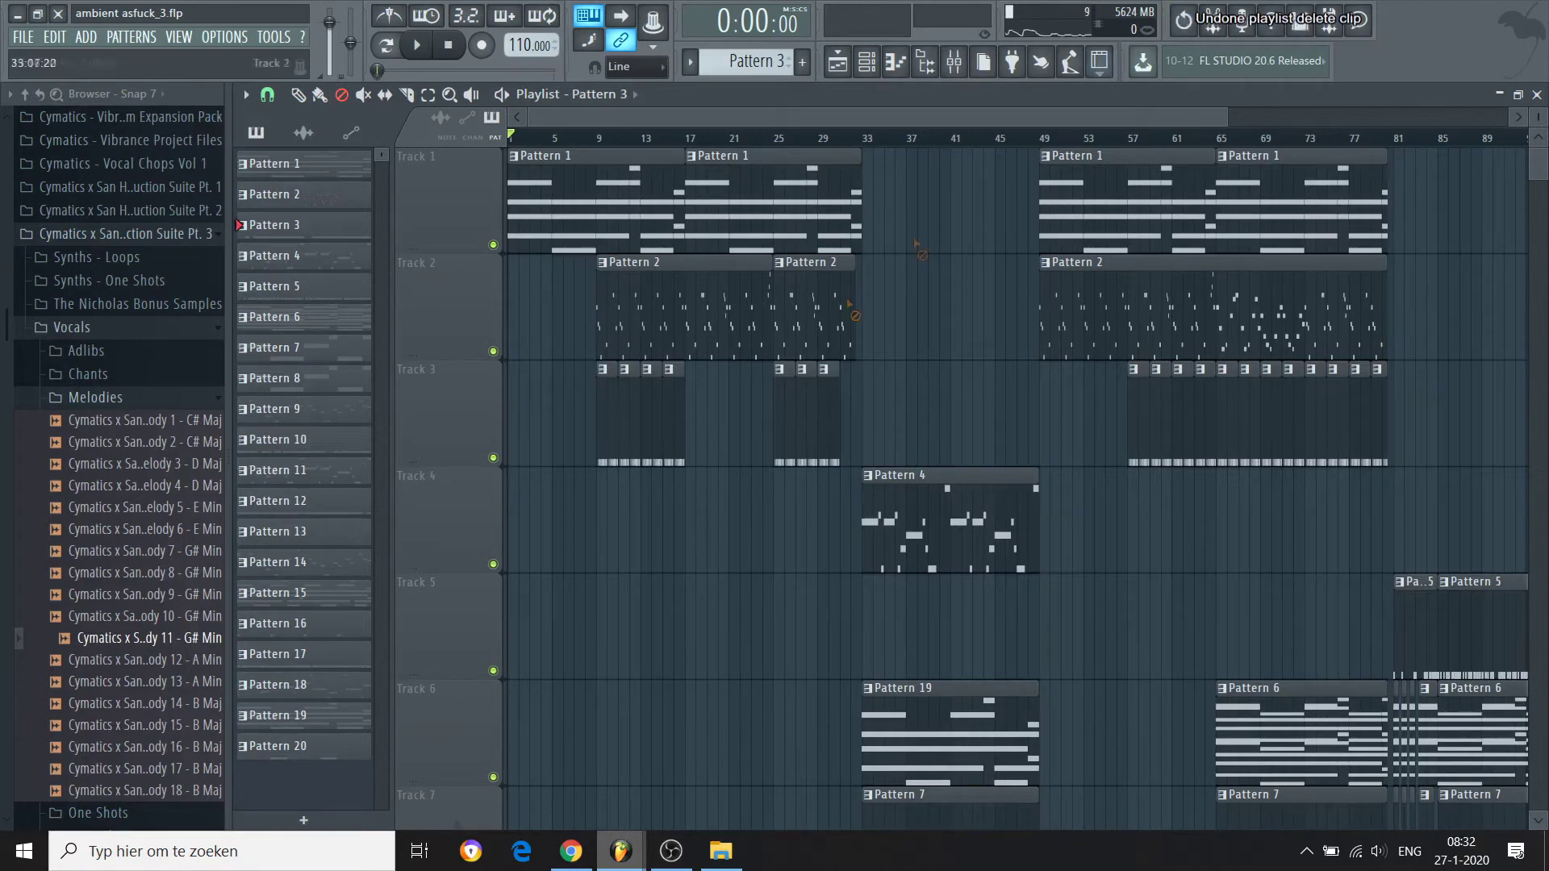
# Step: Delete the single Pattern 3 clip at bar 9 on Track 3 with the Delete and Draw tools, undoing each deletion
pyautogui.click(601, 436)
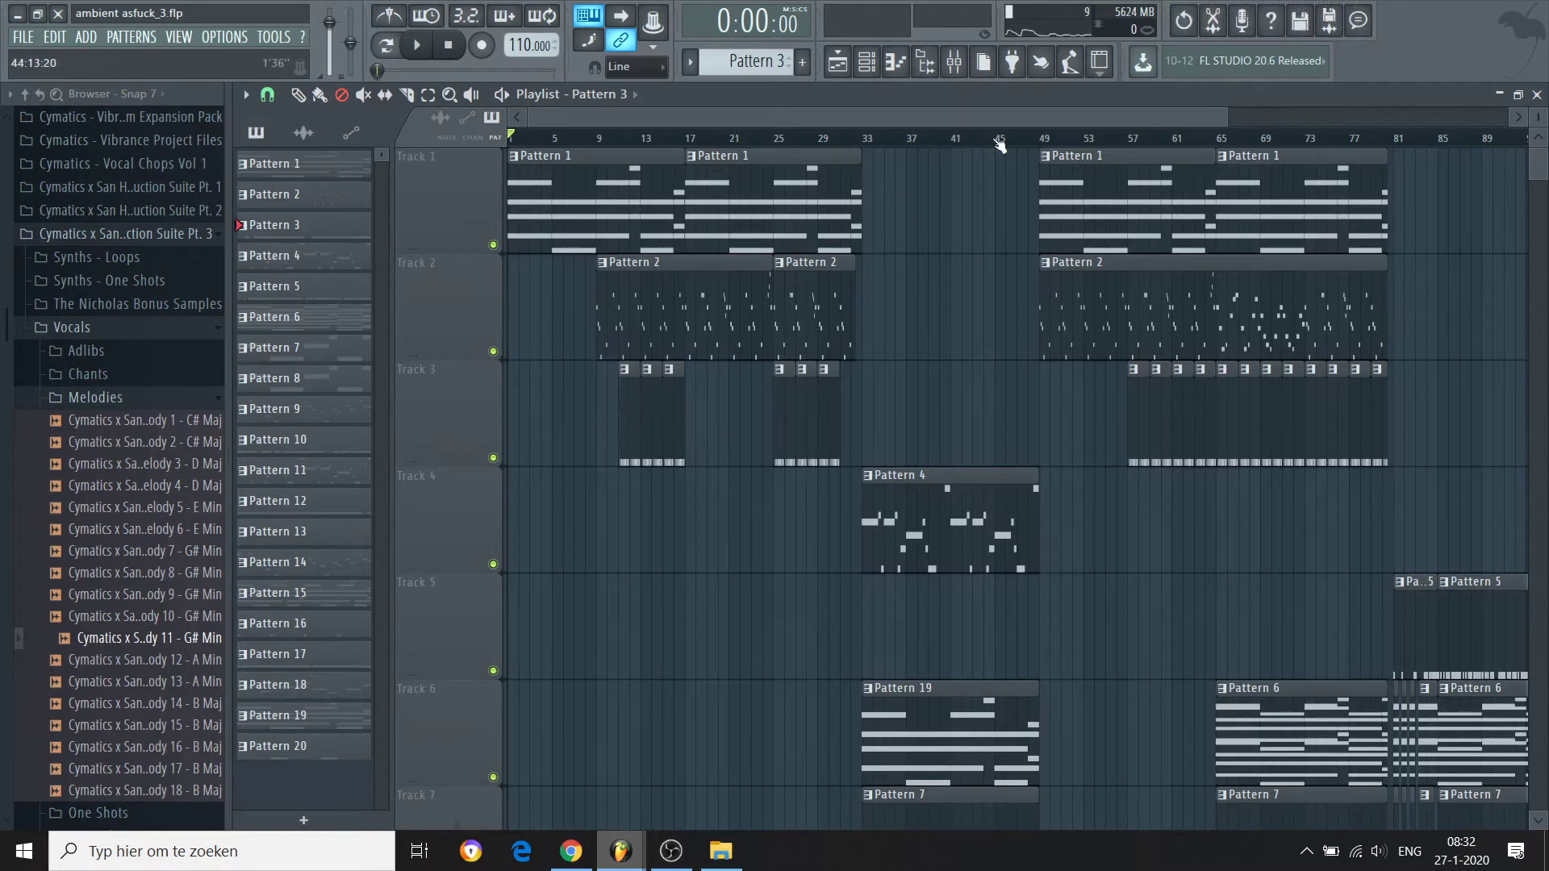
pyautogui.hotkey('ctrl', 'z')
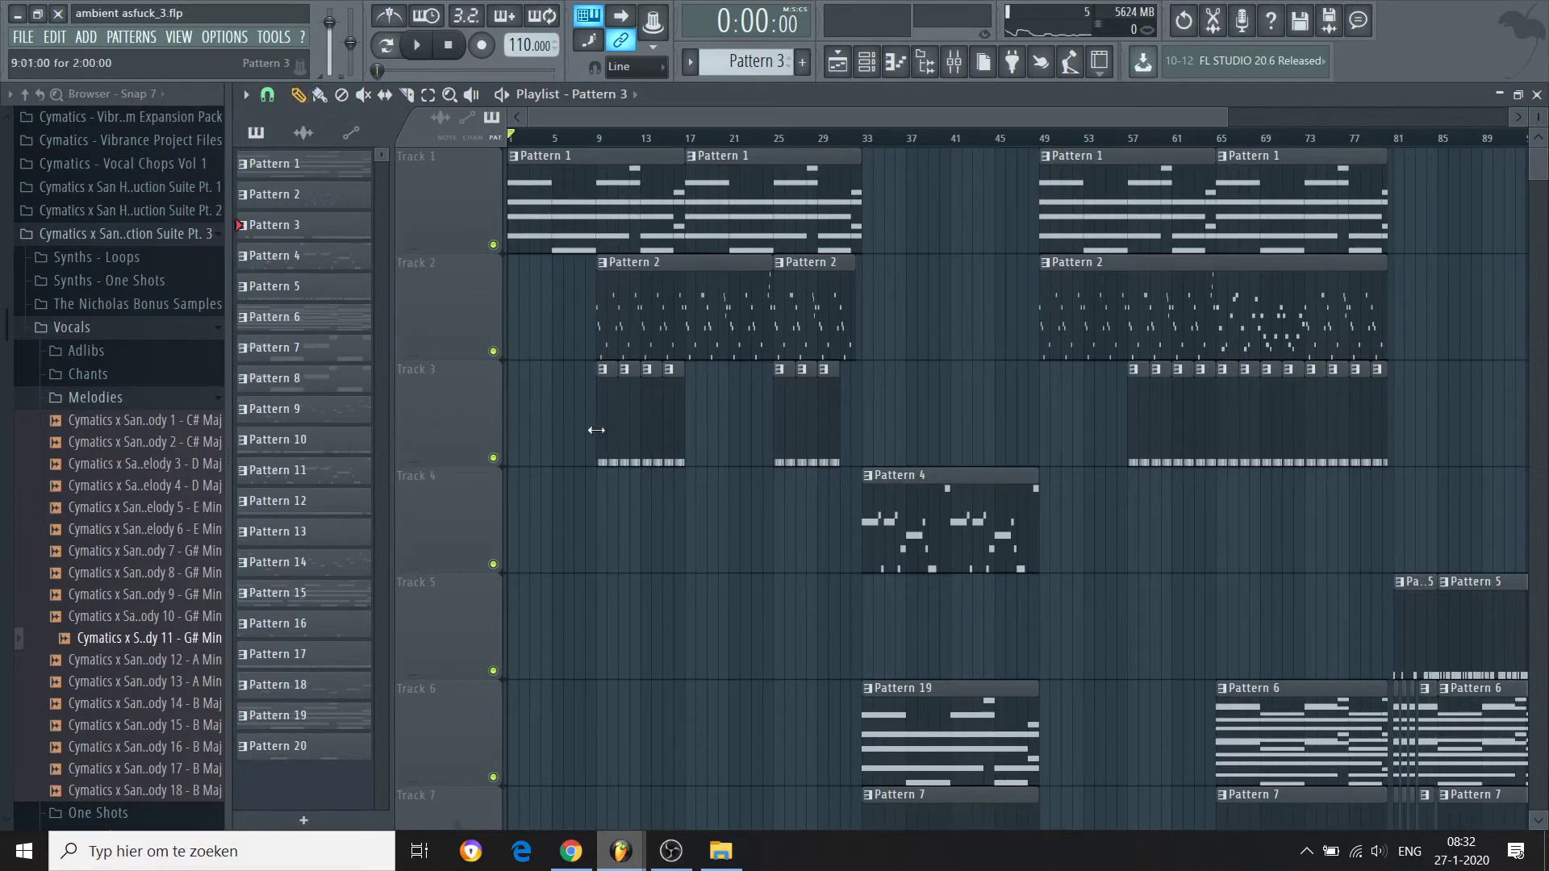
pyautogui.rightClick(604, 429)
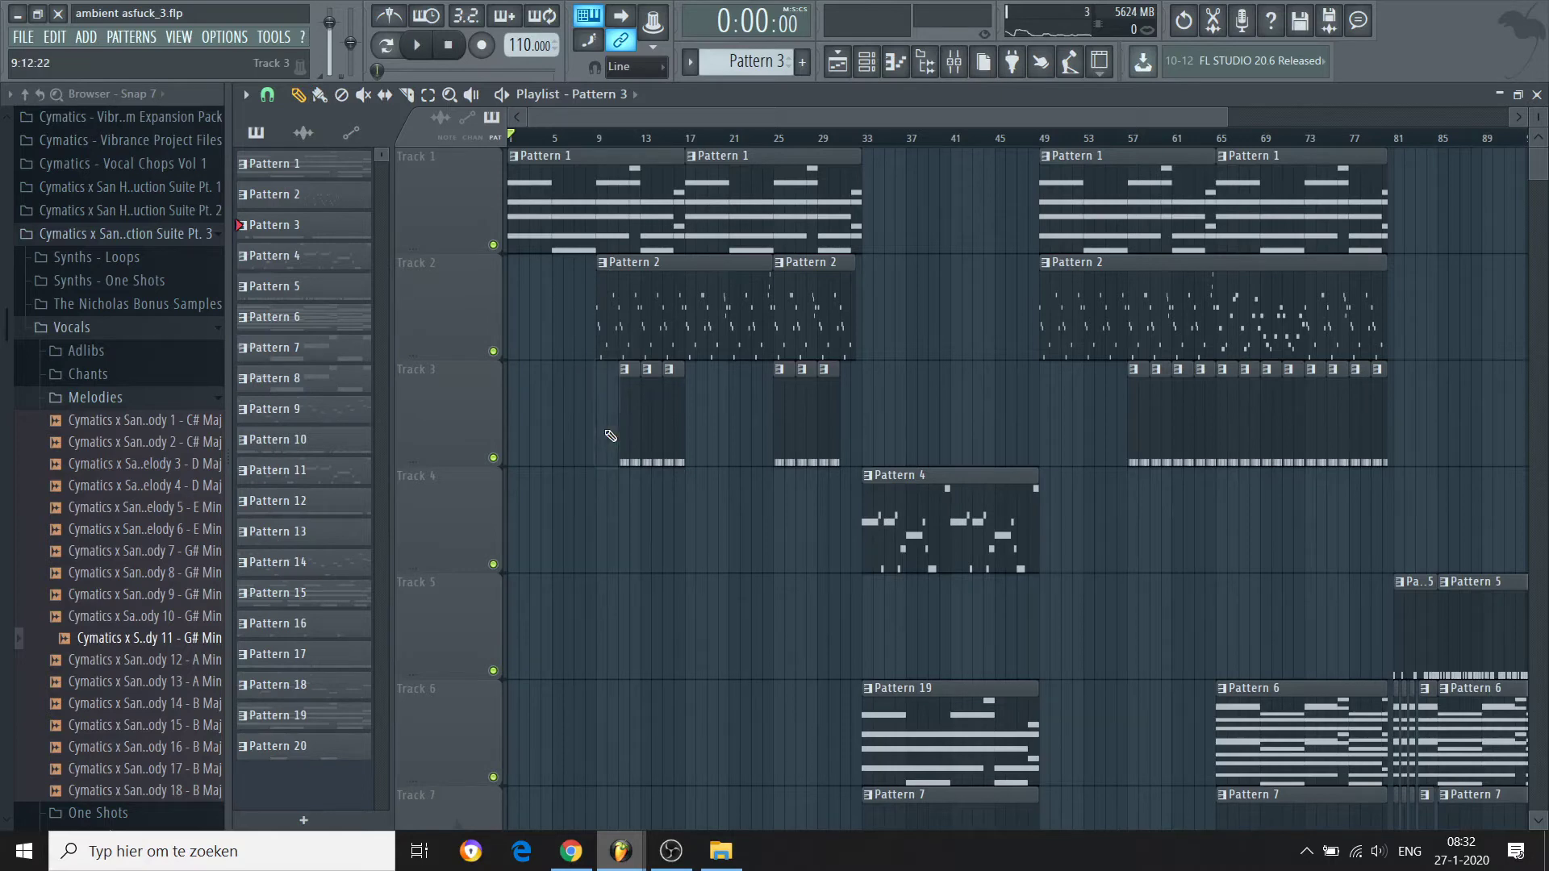
pyautogui.click(1183, 20)
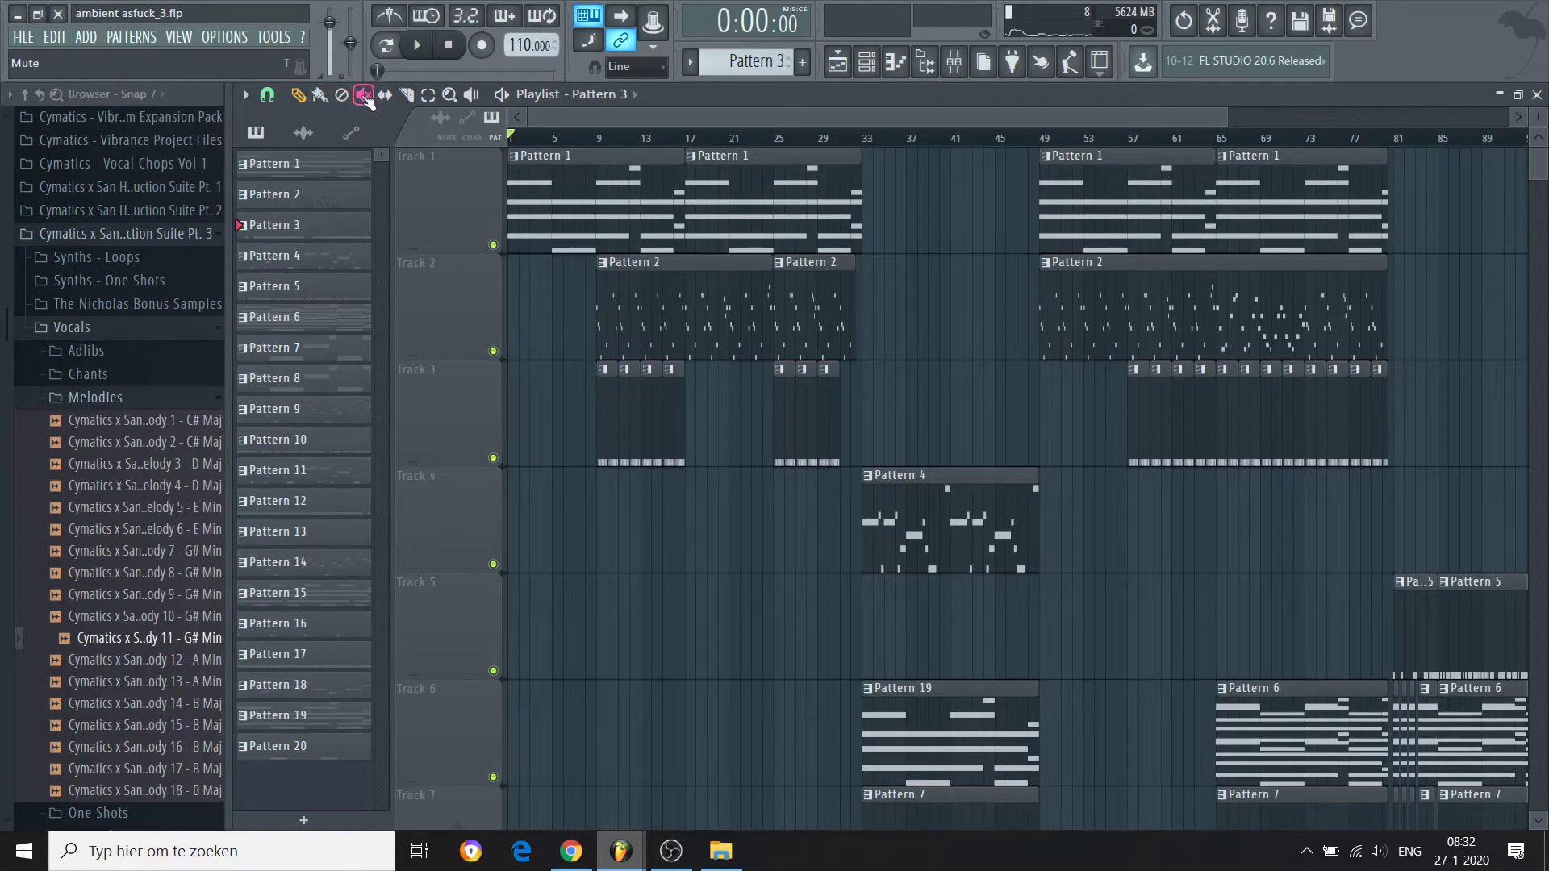
# Step: Mute the first Pattern 1 clip on Track 1 during playback, stop, and mute the first Pattern 2 clip on Track 2
pyautogui.press('space')
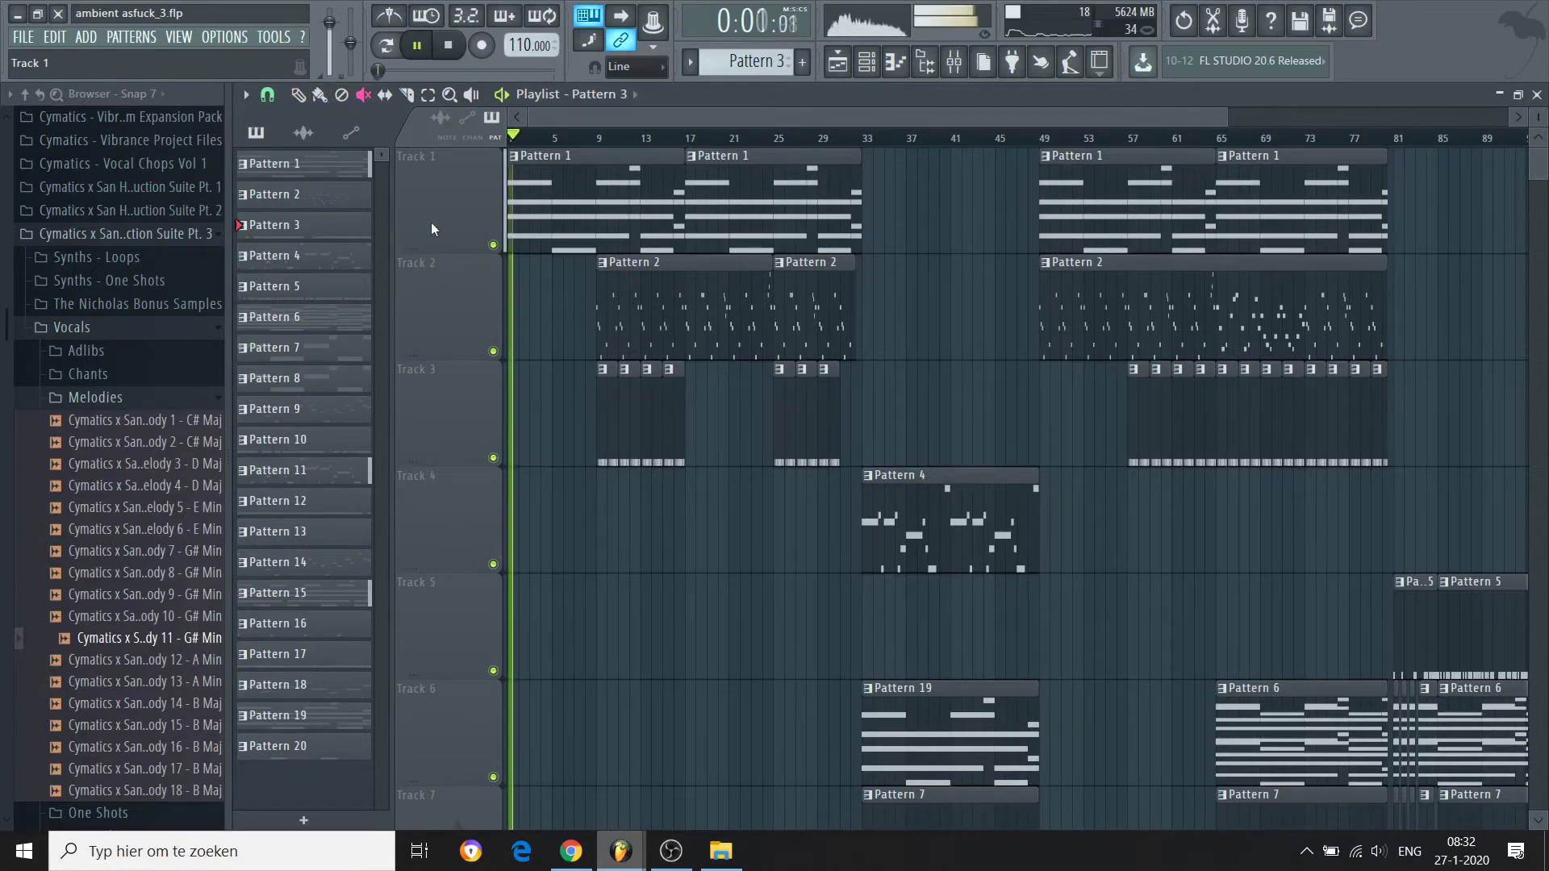
pyautogui.click(364, 96)
pyautogui.click(531, 210)
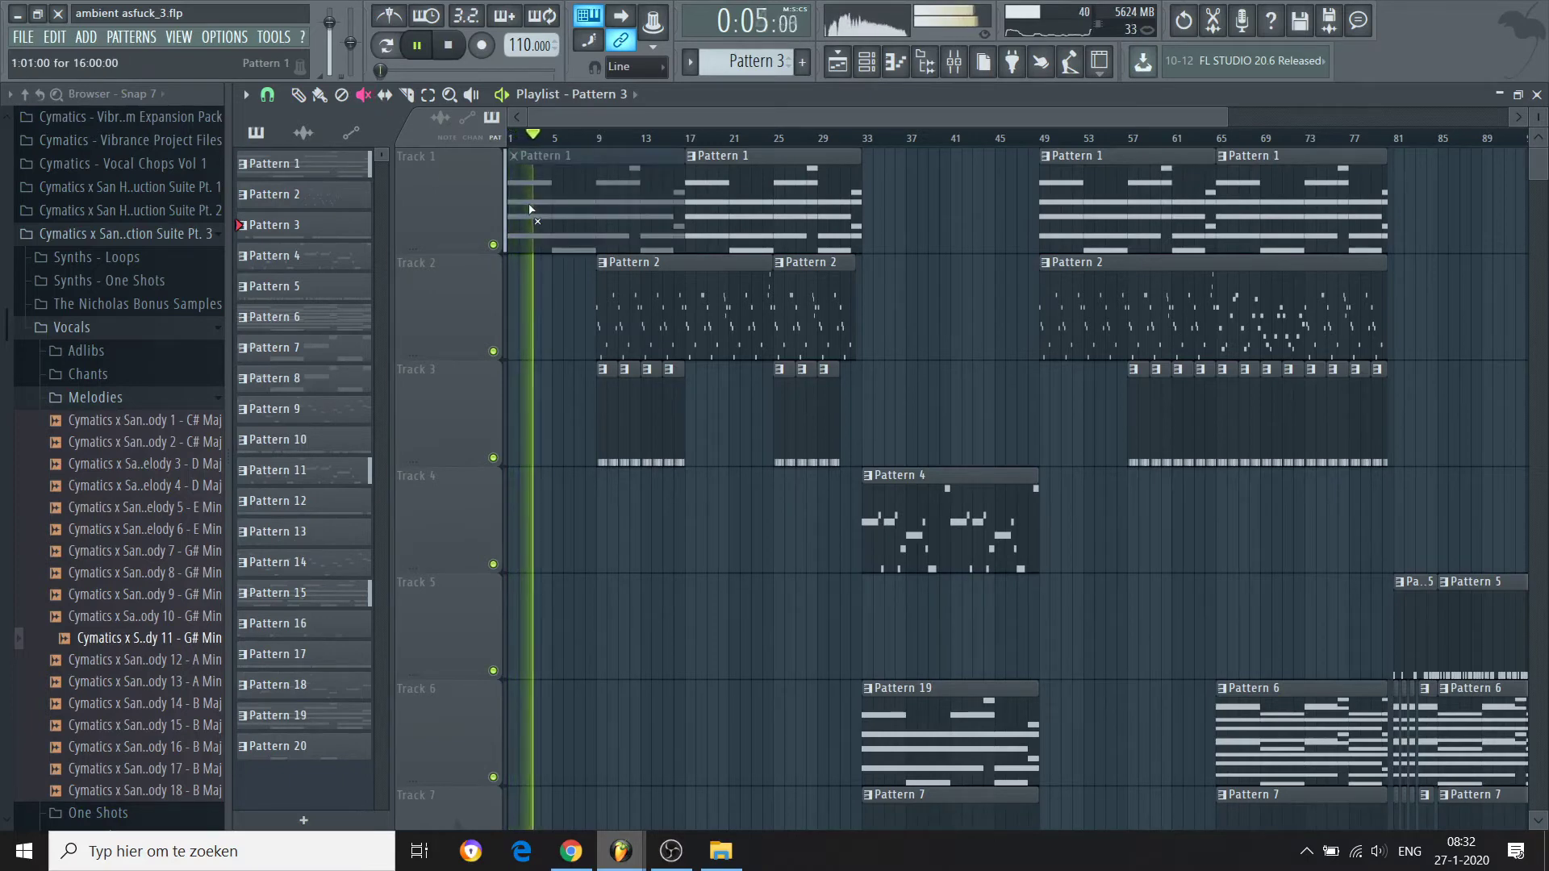
pyautogui.press('space')
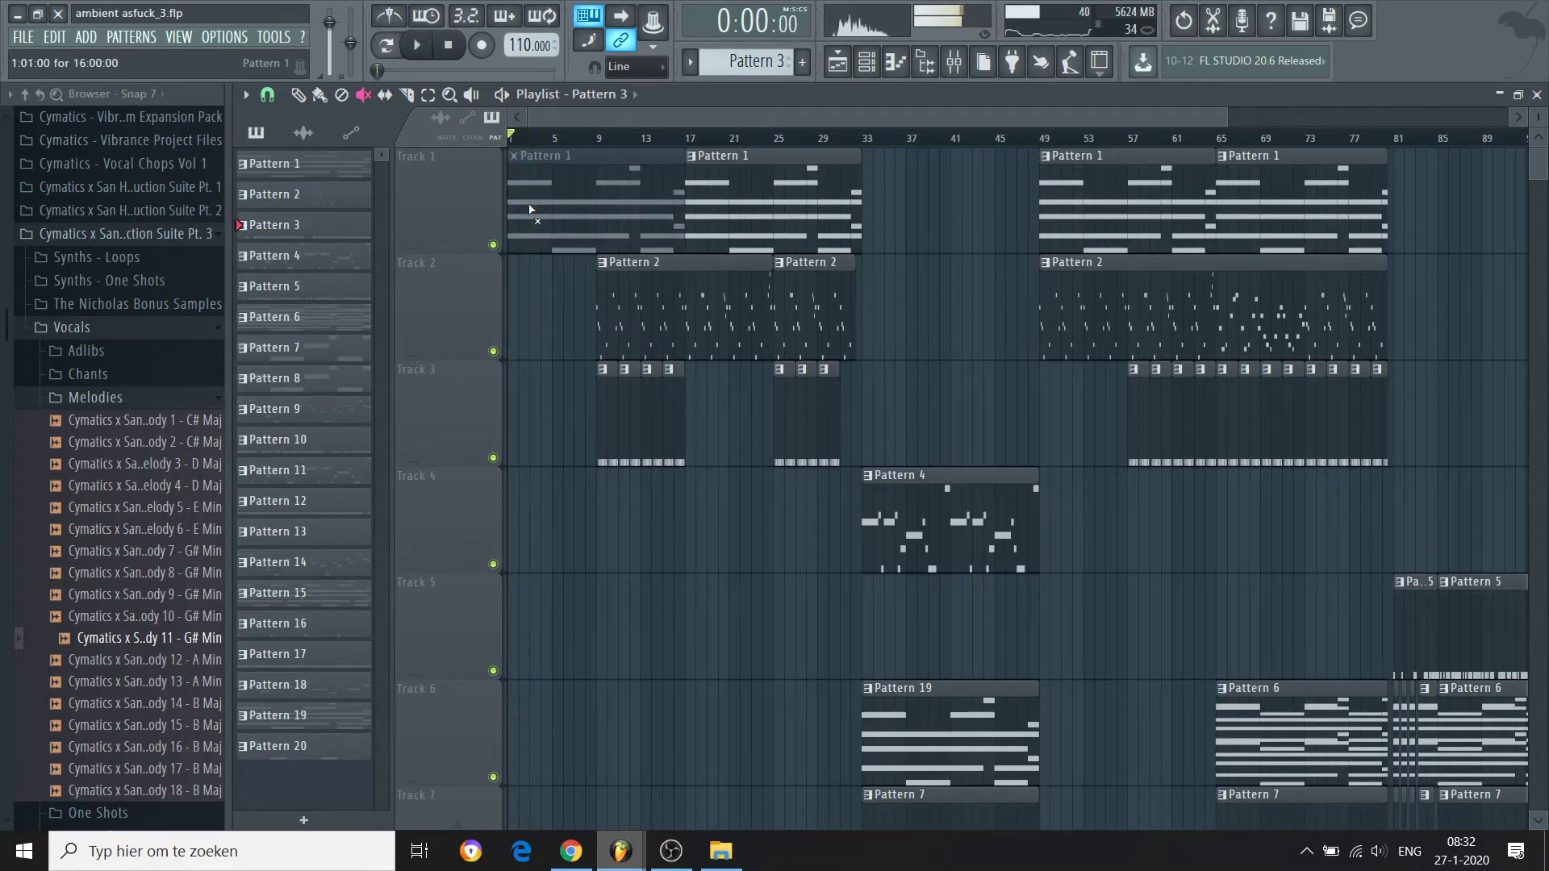
pyautogui.click(635, 325)
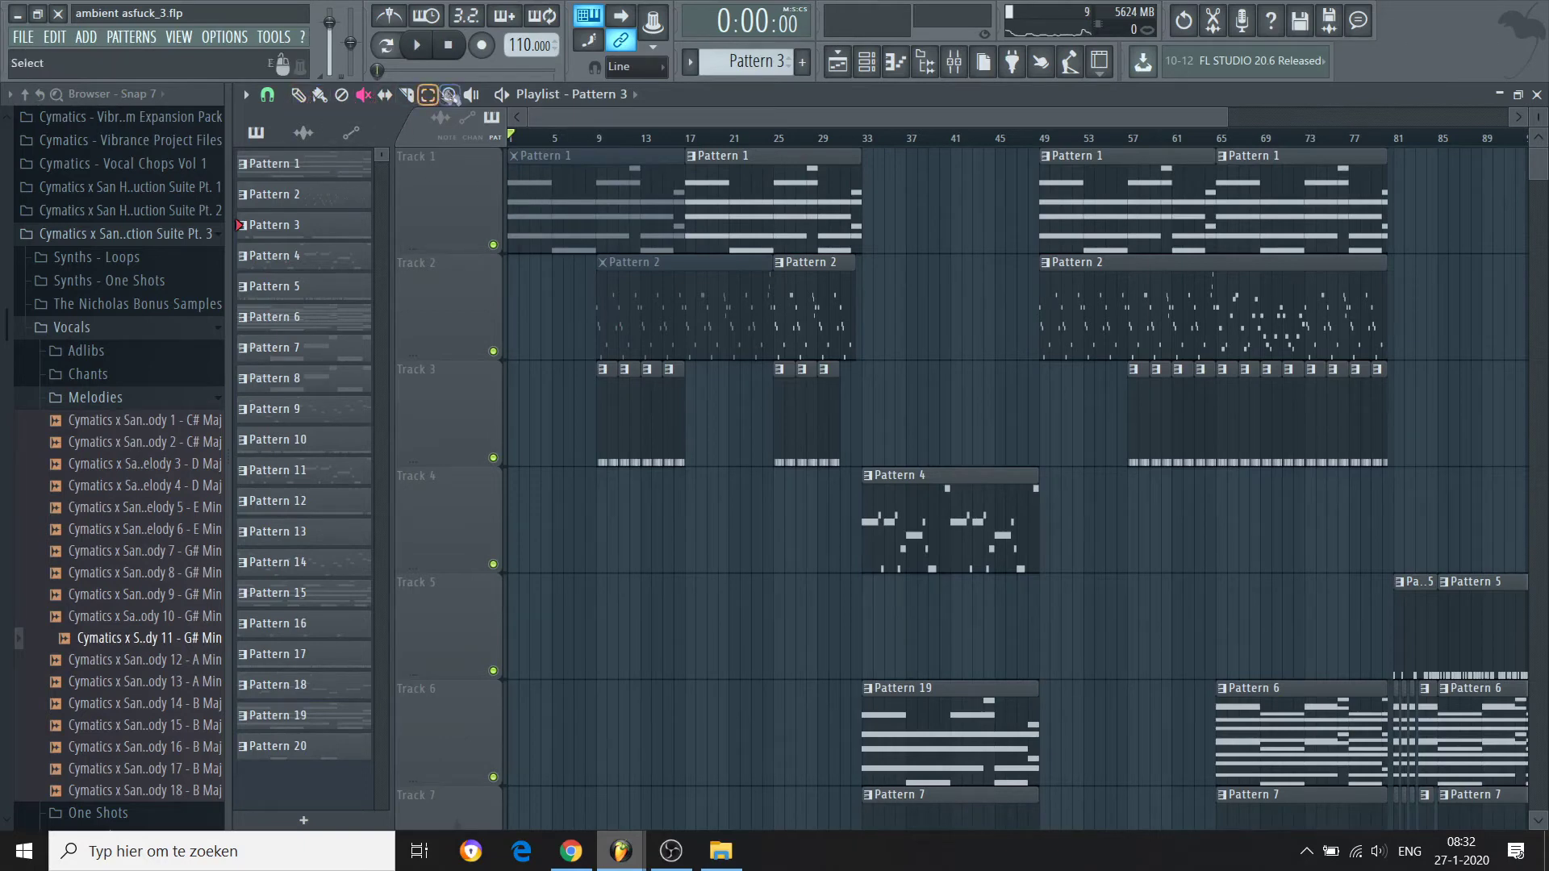
# Step: Audition the first Pattern 1 clip on Track 1 with the Playback tool, then return to the Draw tool
pyautogui.click(471, 95)
pyautogui.click(546, 202)
pyautogui.moveTo(546, 202); pyautogui.dragTo(558, 201)
pyautogui.click(298, 94)
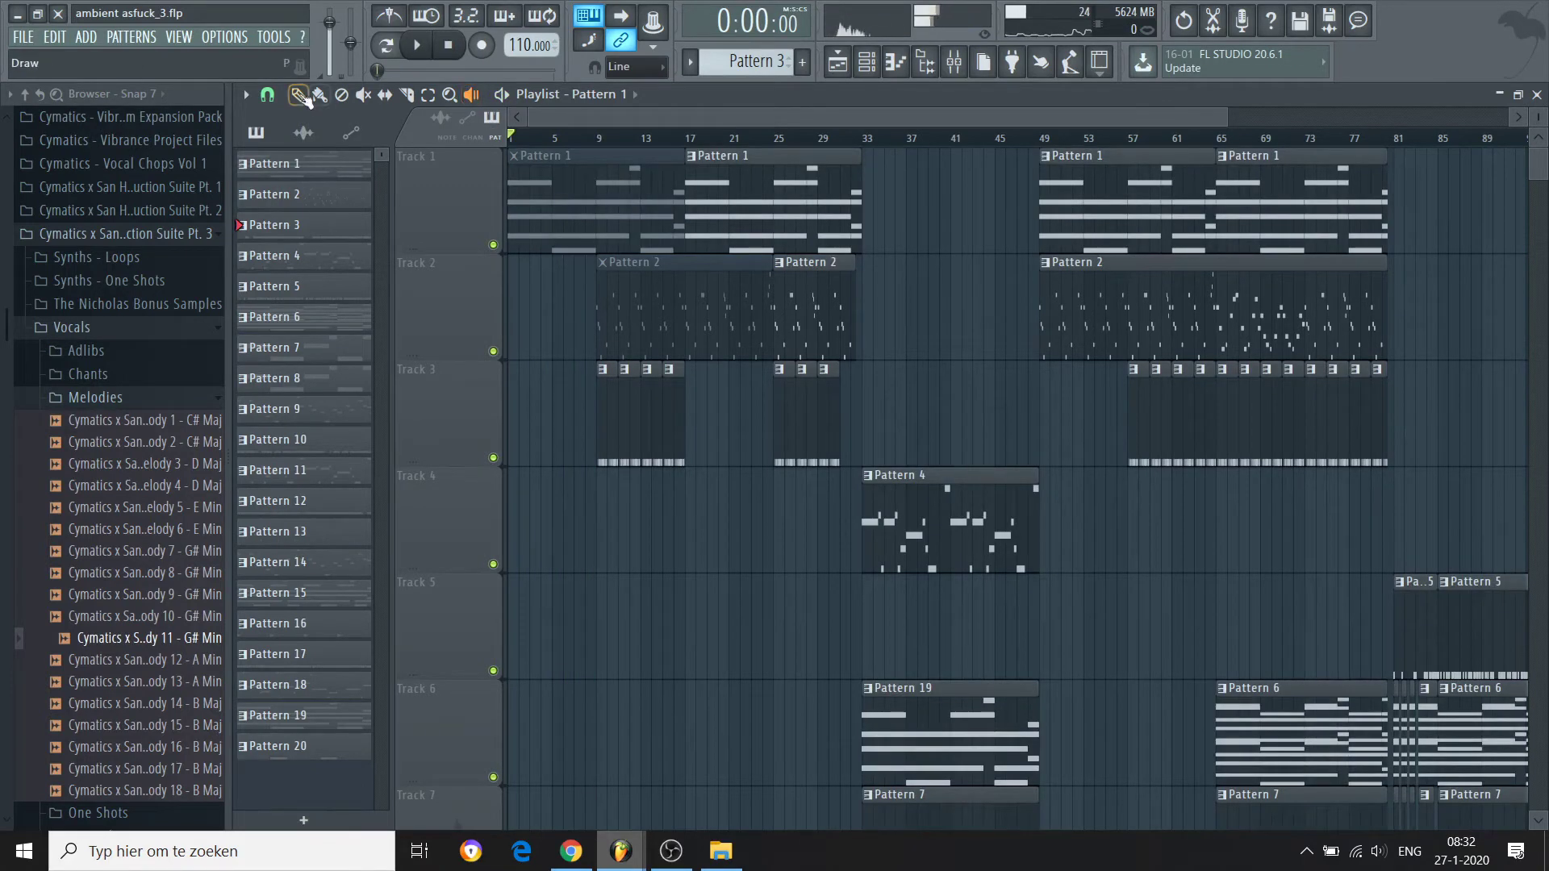
# Step: Unmute the first Pattern 1 clip on Track 1 and the first Pattern 2 clip on Track 2
pyautogui.press('t')
pyautogui.click(561, 228)
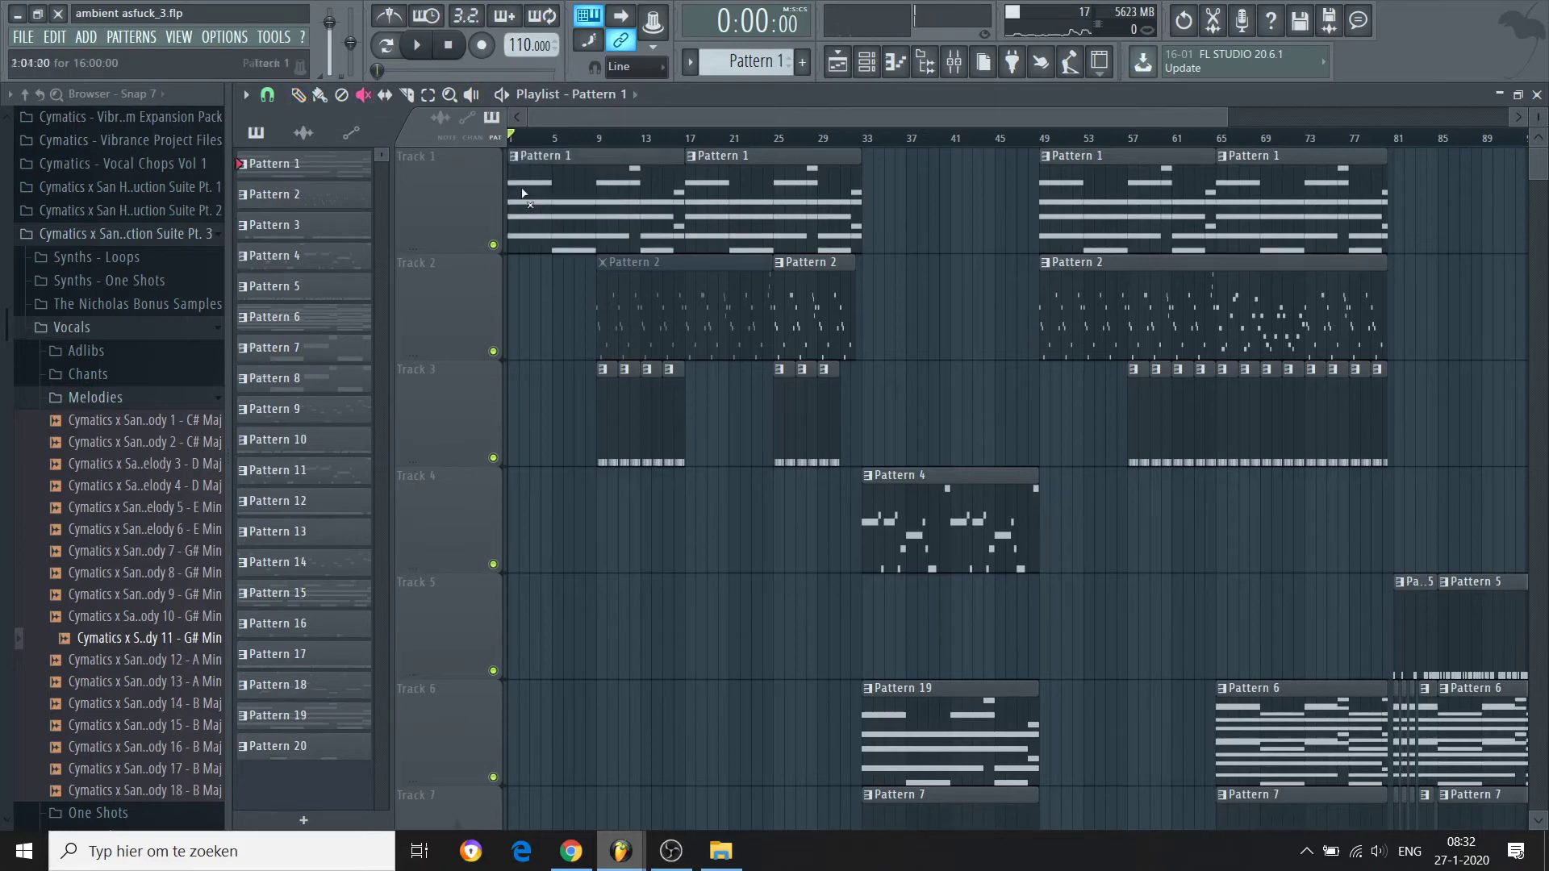
pyautogui.click(626, 321)
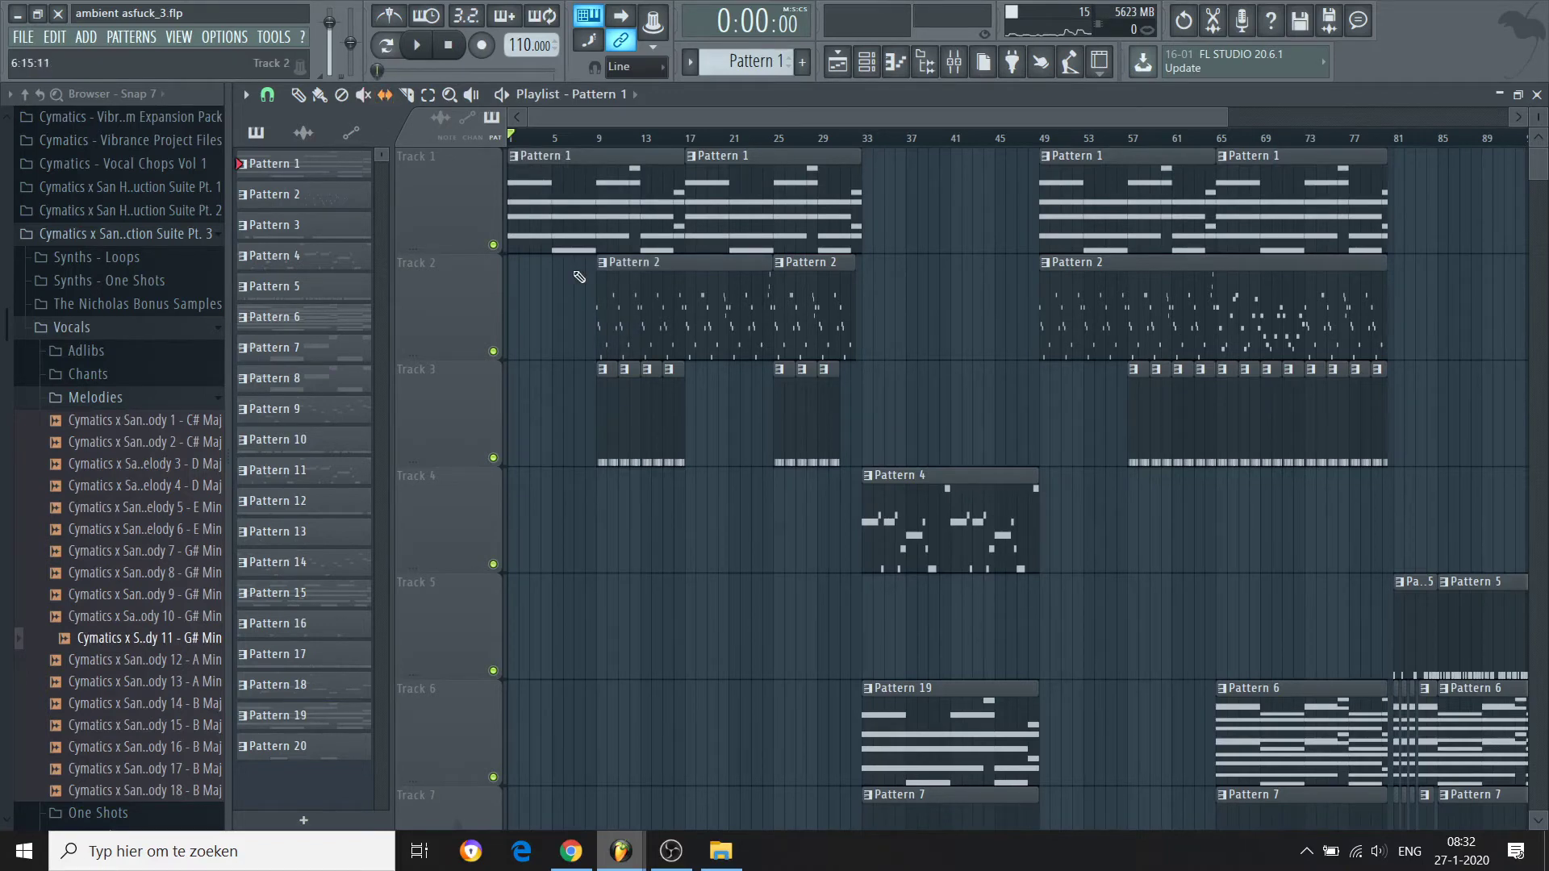
# Step: Try the Slip edit tool on the contents of the first two Pattern 1 clips on Track 1
pyautogui.moveTo(634, 226); pyautogui.dragTo(554, 239)
pyautogui.moveTo(781, 213); pyautogui.dragTo(751, 200)
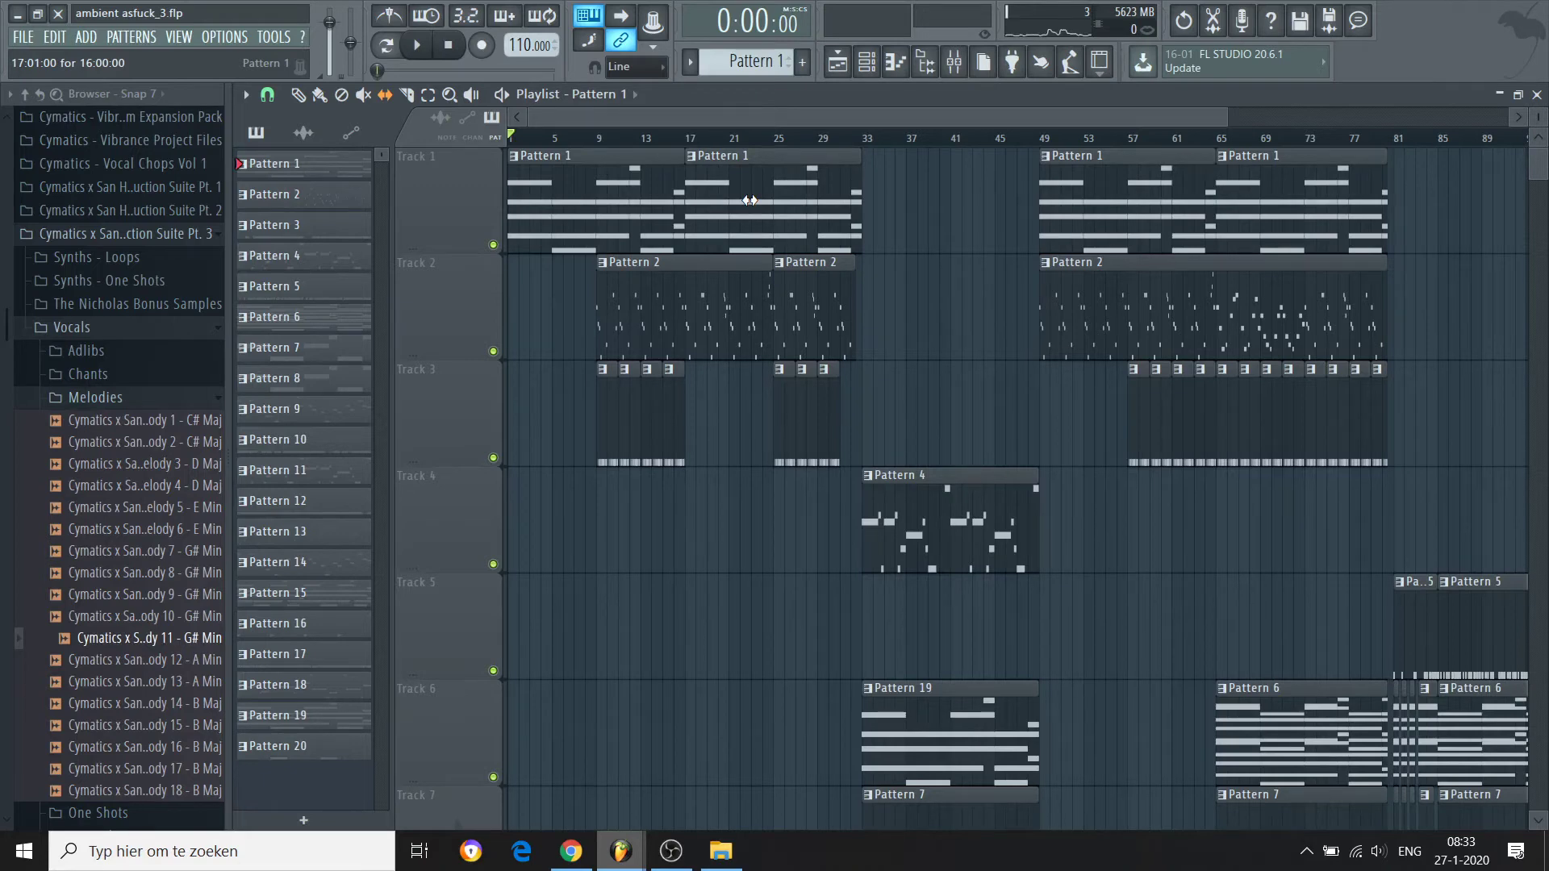
# Step: Slice the first Pattern 1 clip on Track 1 at bar 5, rearrange the pieces and restore the full-length clip
pyautogui.click(409, 95)
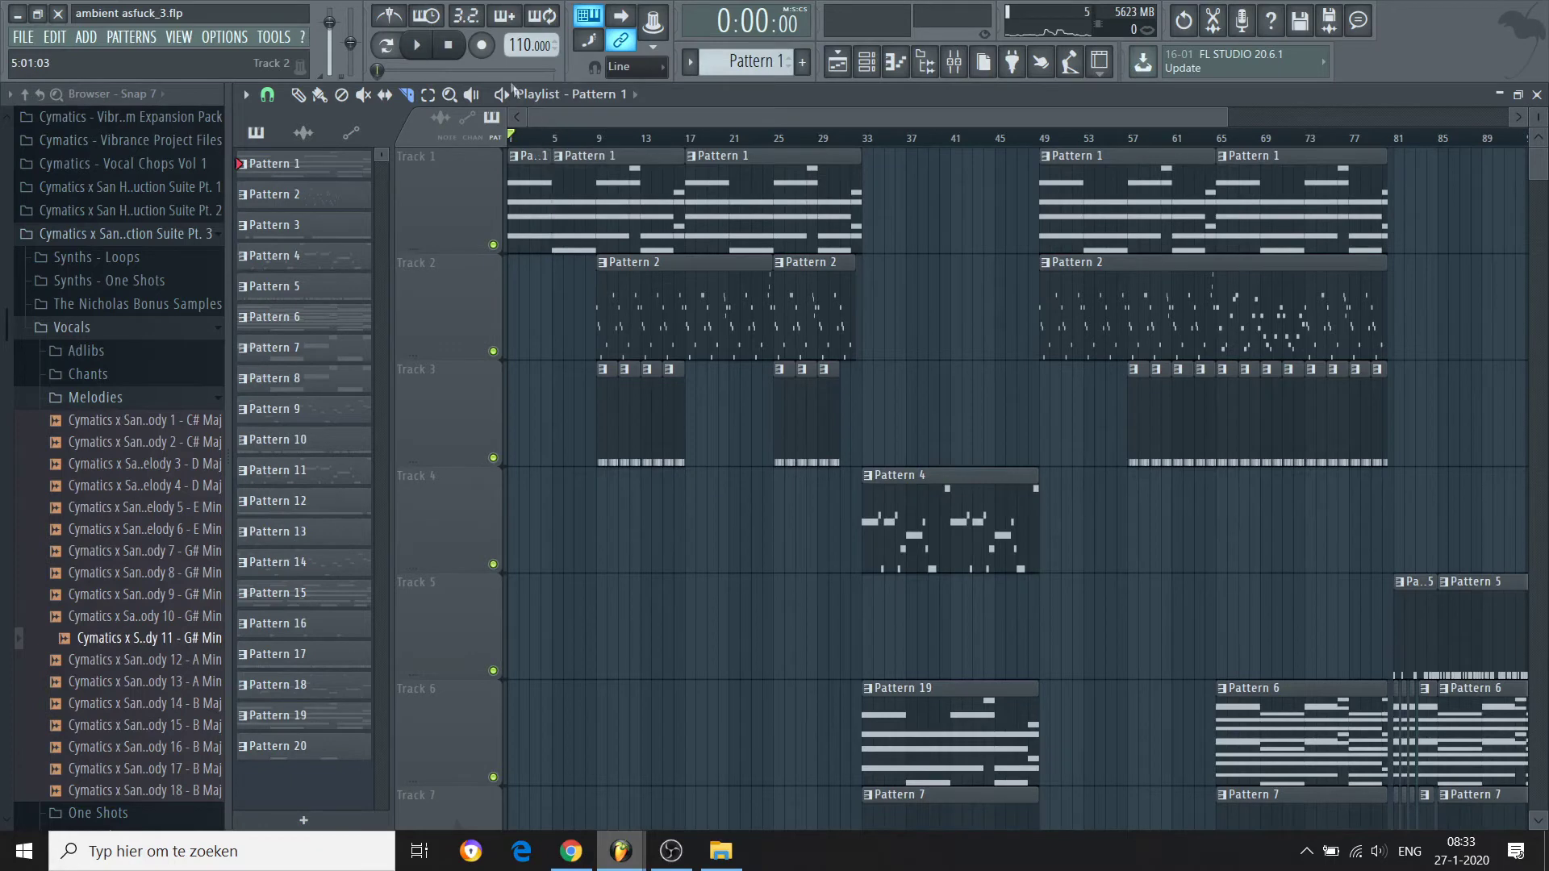
pyautogui.click(298, 95)
pyautogui.moveTo(512, 205)
pyautogui.mouseDown()
pyautogui.moveTo(512, 312)
pyautogui.moveTo(597, 326)
pyautogui.moveTo(552, 324)
pyautogui.mouseUp()
pyautogui.moveTo(512, 240); pyautogui.dragTo(677, 217)
pyautogui.rightClick(569, 193)
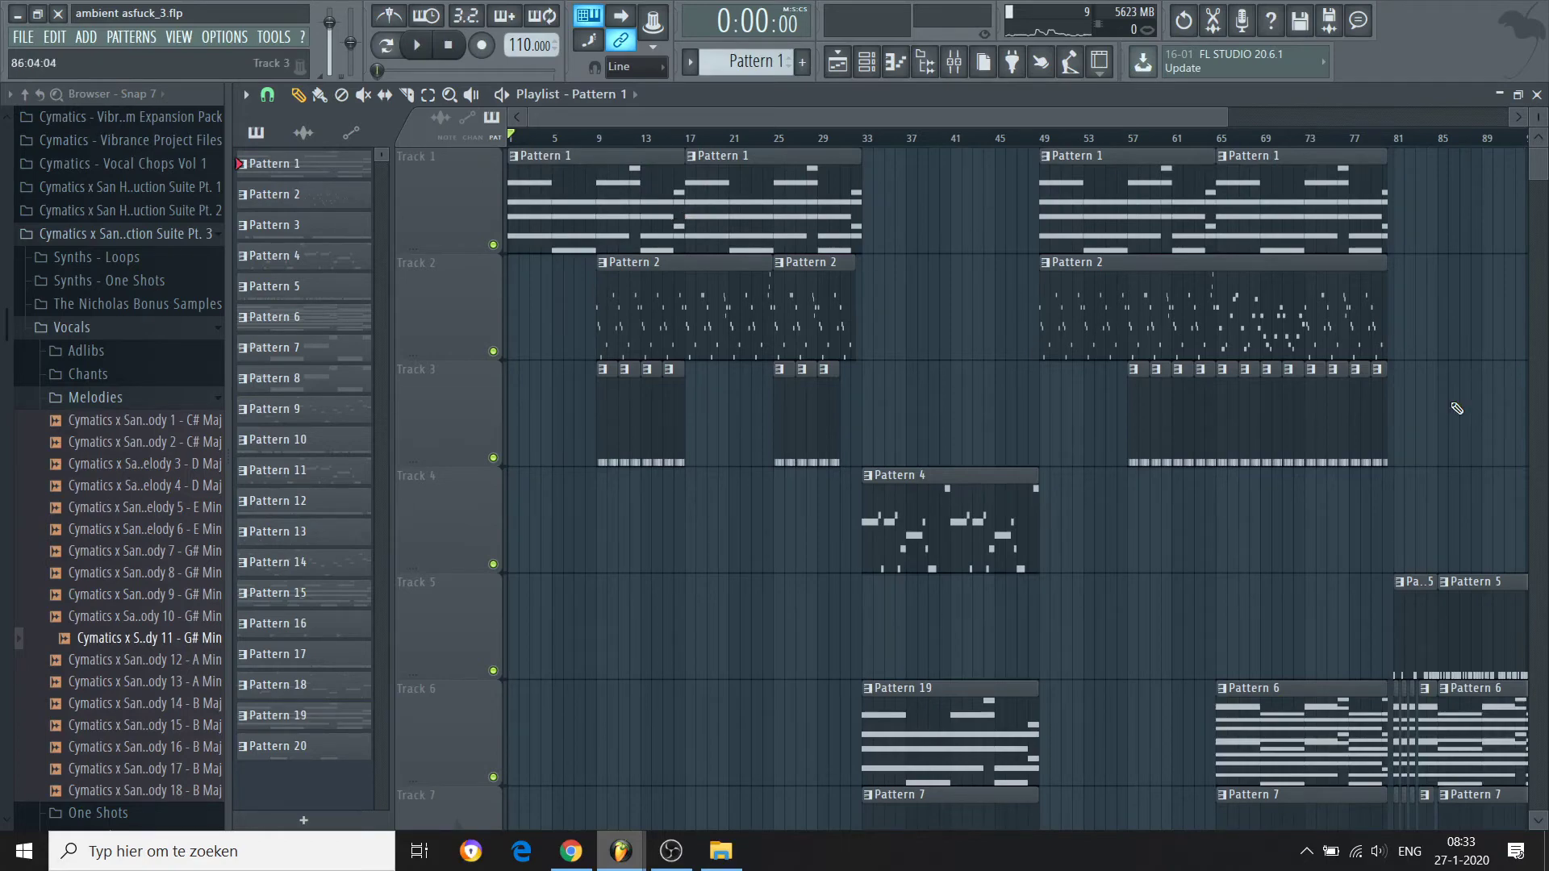
# Step: Play the chopped Pattern 6 section from bar 81 in the playlist and stop it
pyautogui.moveTo(1218, 118); pyautogui.dragTo(1154, 117)
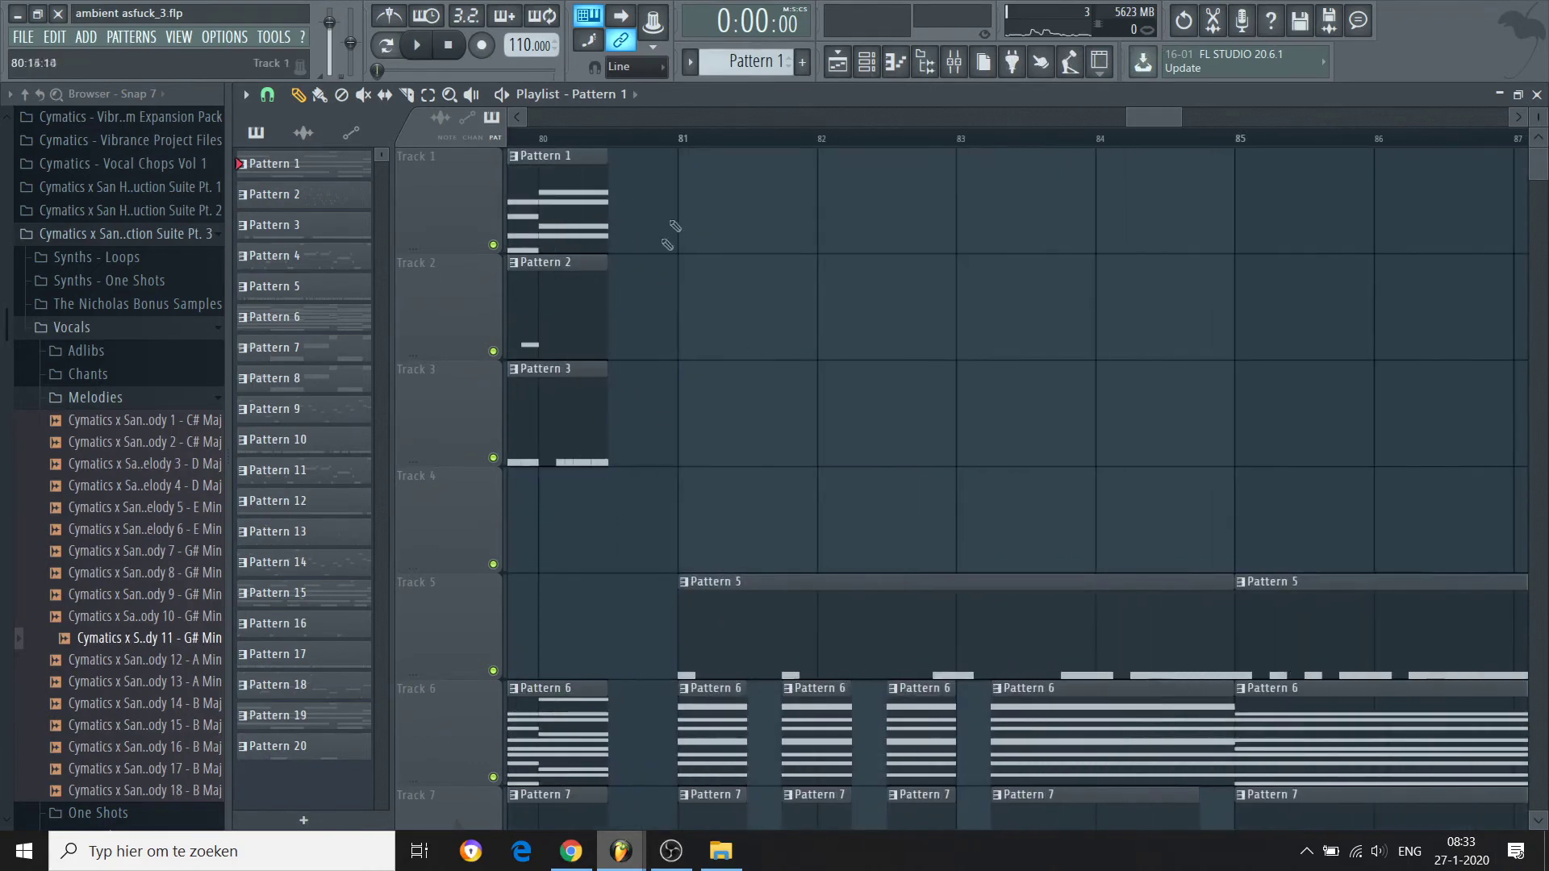
pyautogui.click(678, 136)
pyautogui.press('space')
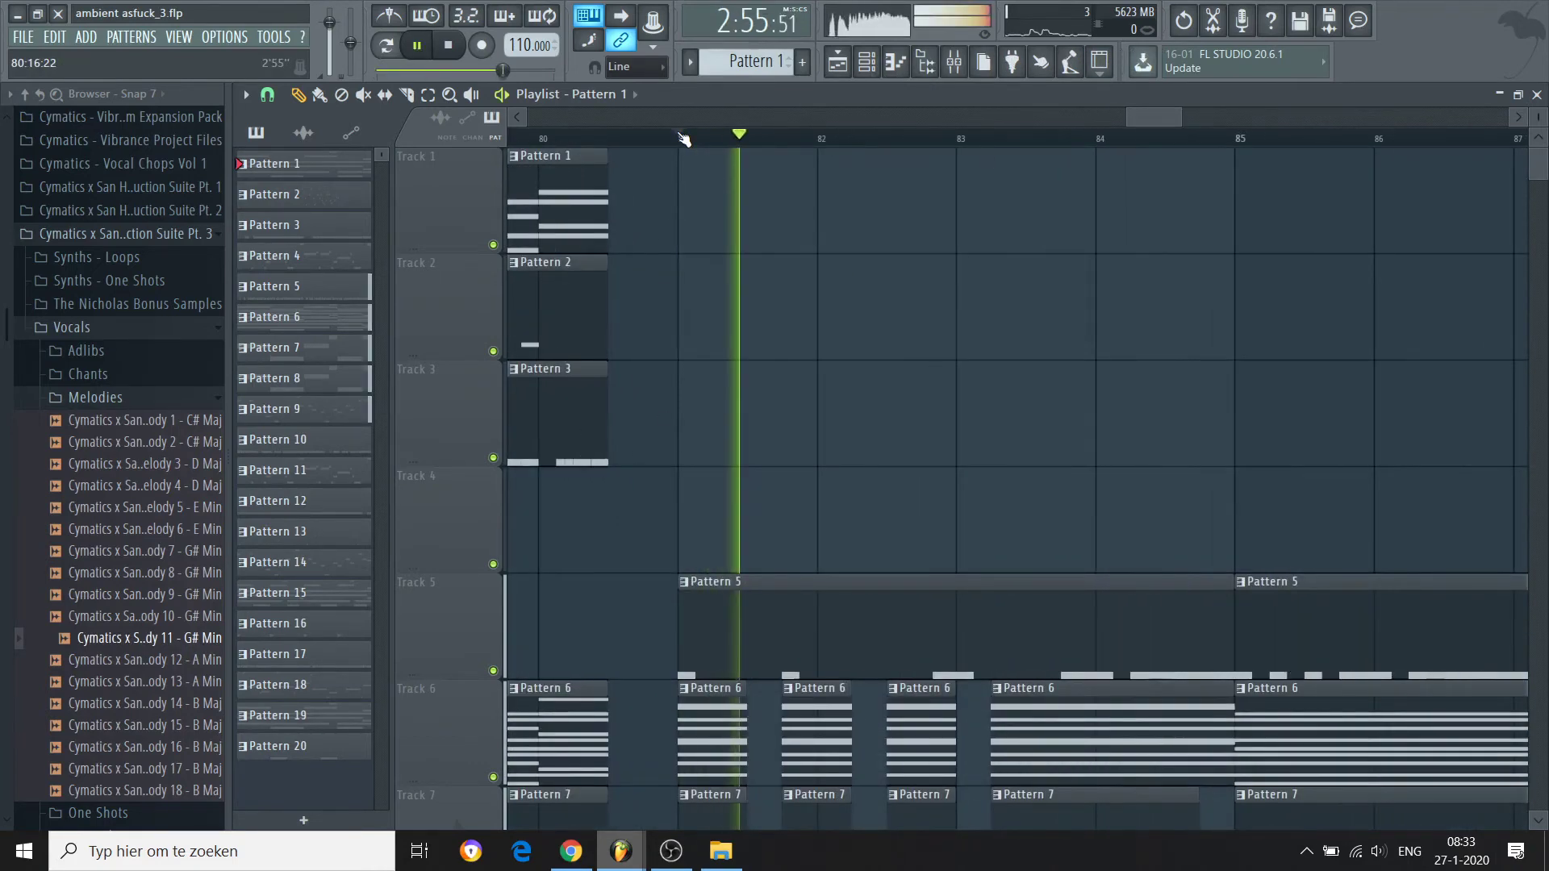
pyautogui.press('space')
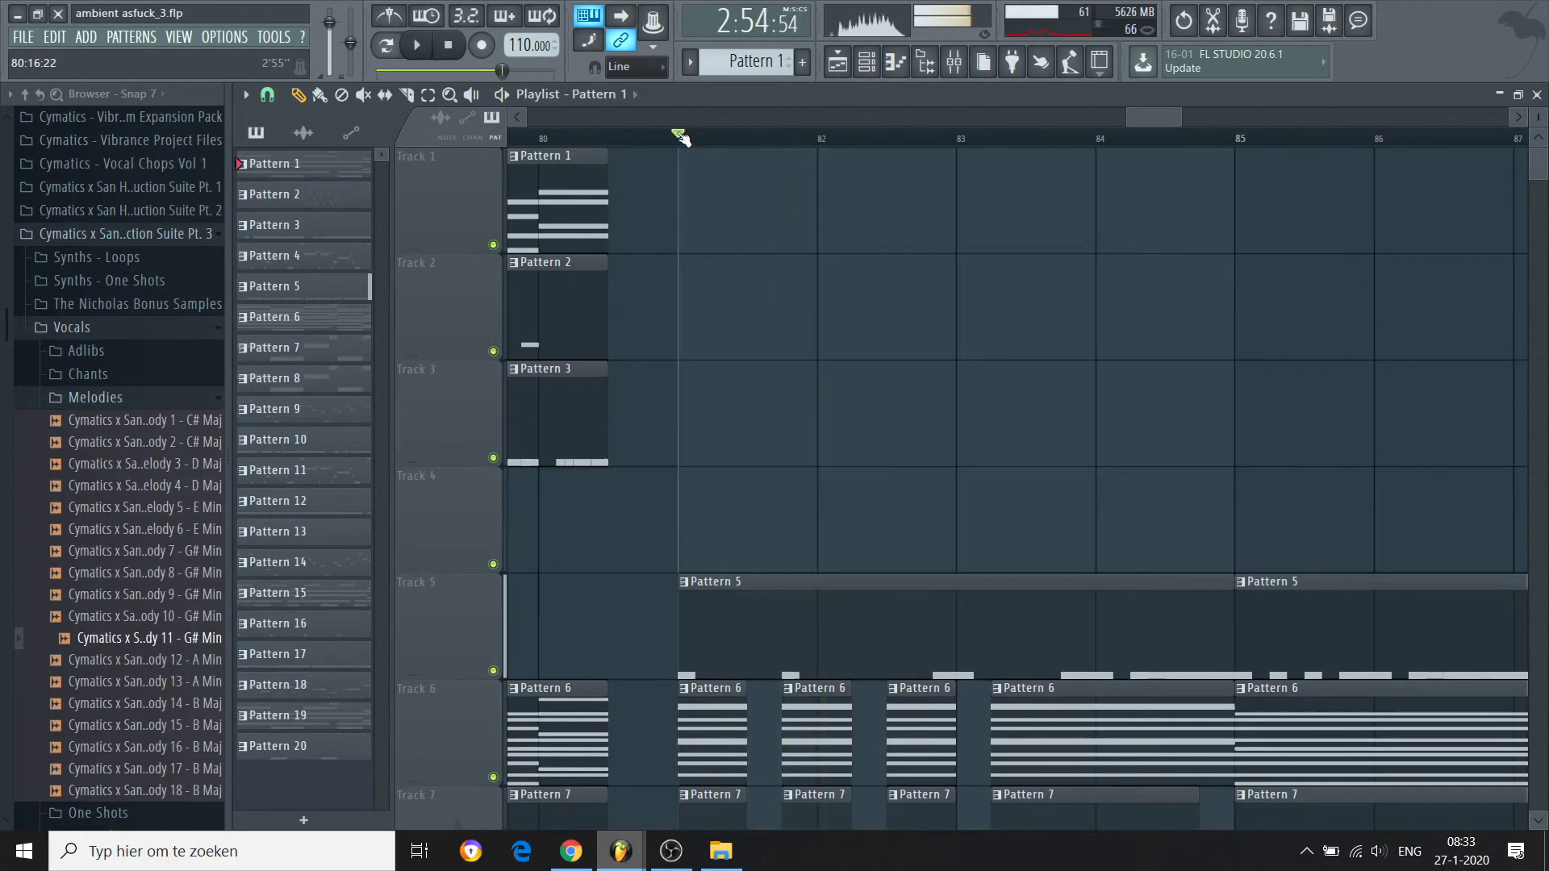
# Step: Show the Slice tool at the Pattern 6 cuts, return to the Draw tool and set the playlist snap to 1/4 beat
pyautogui.click(406, 95)
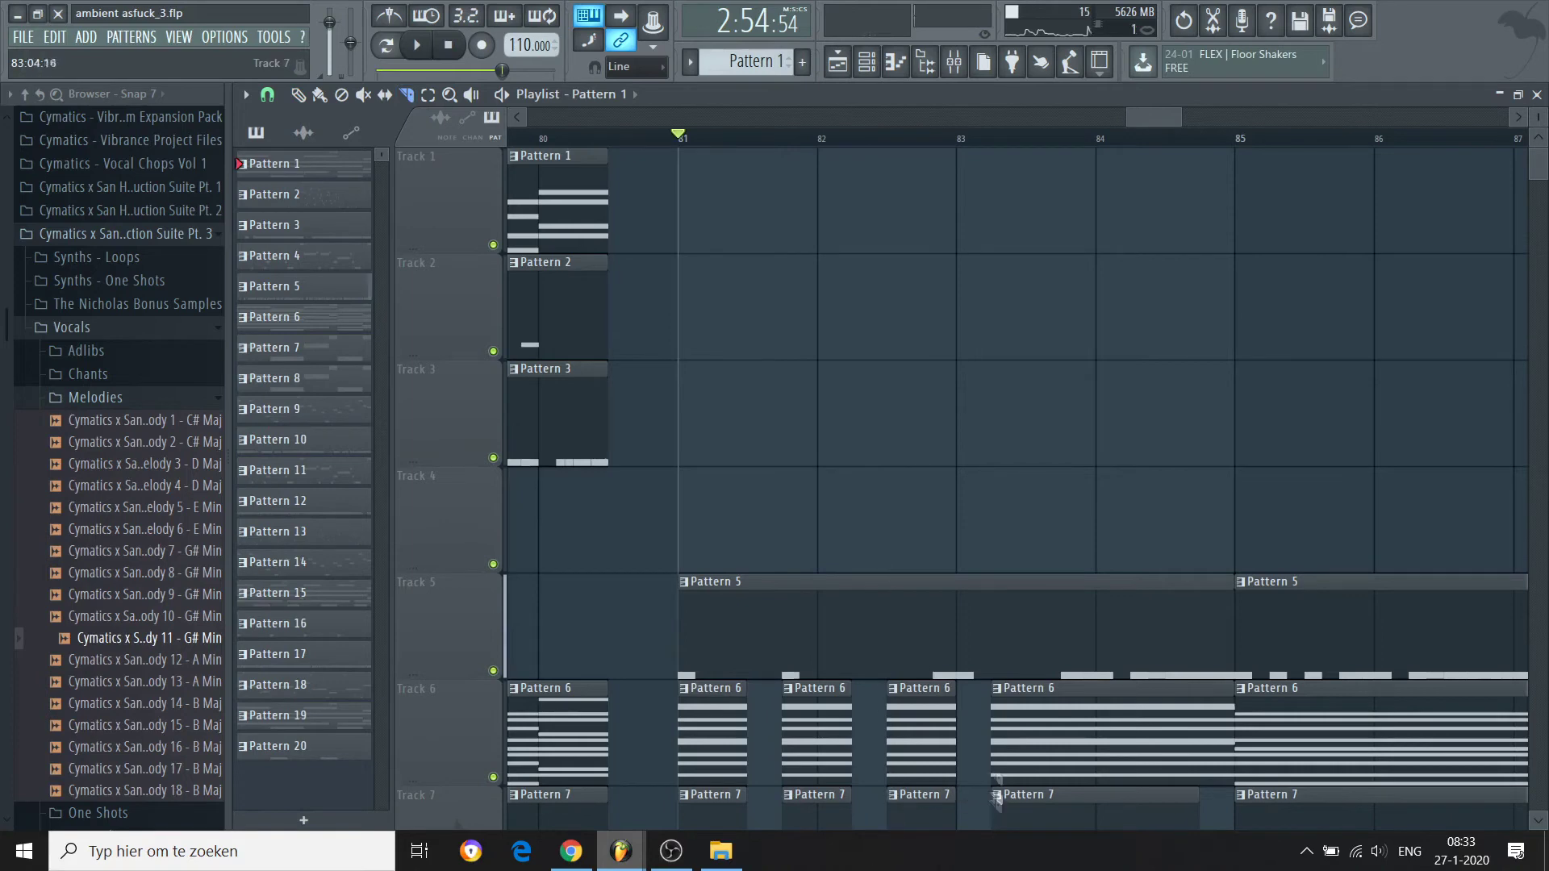
pyautogui.click(299, 95)
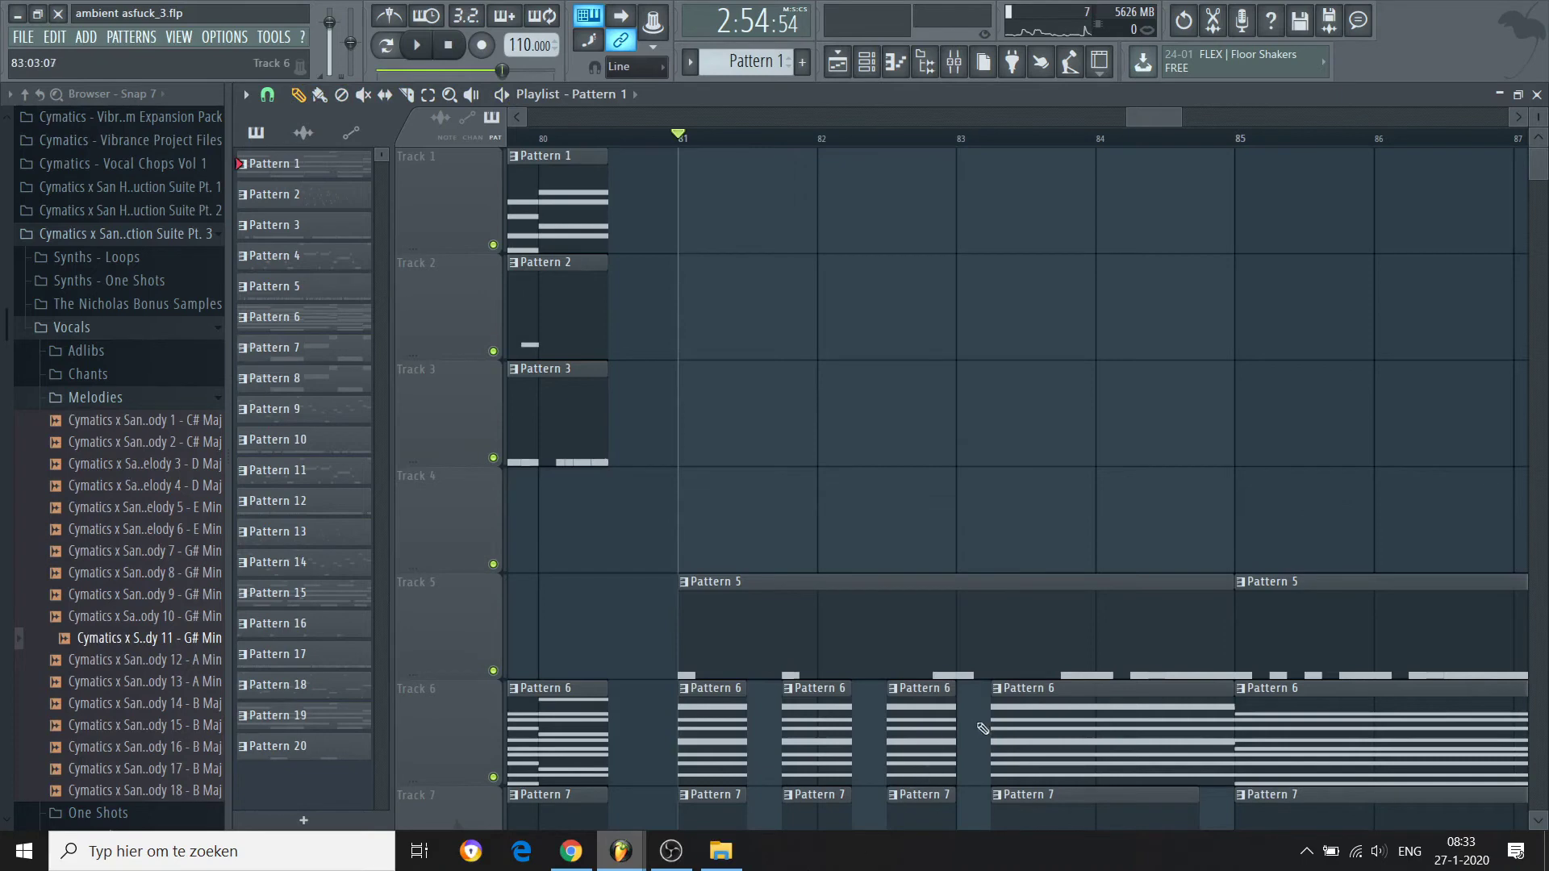
pyautogui.click(267, 94)
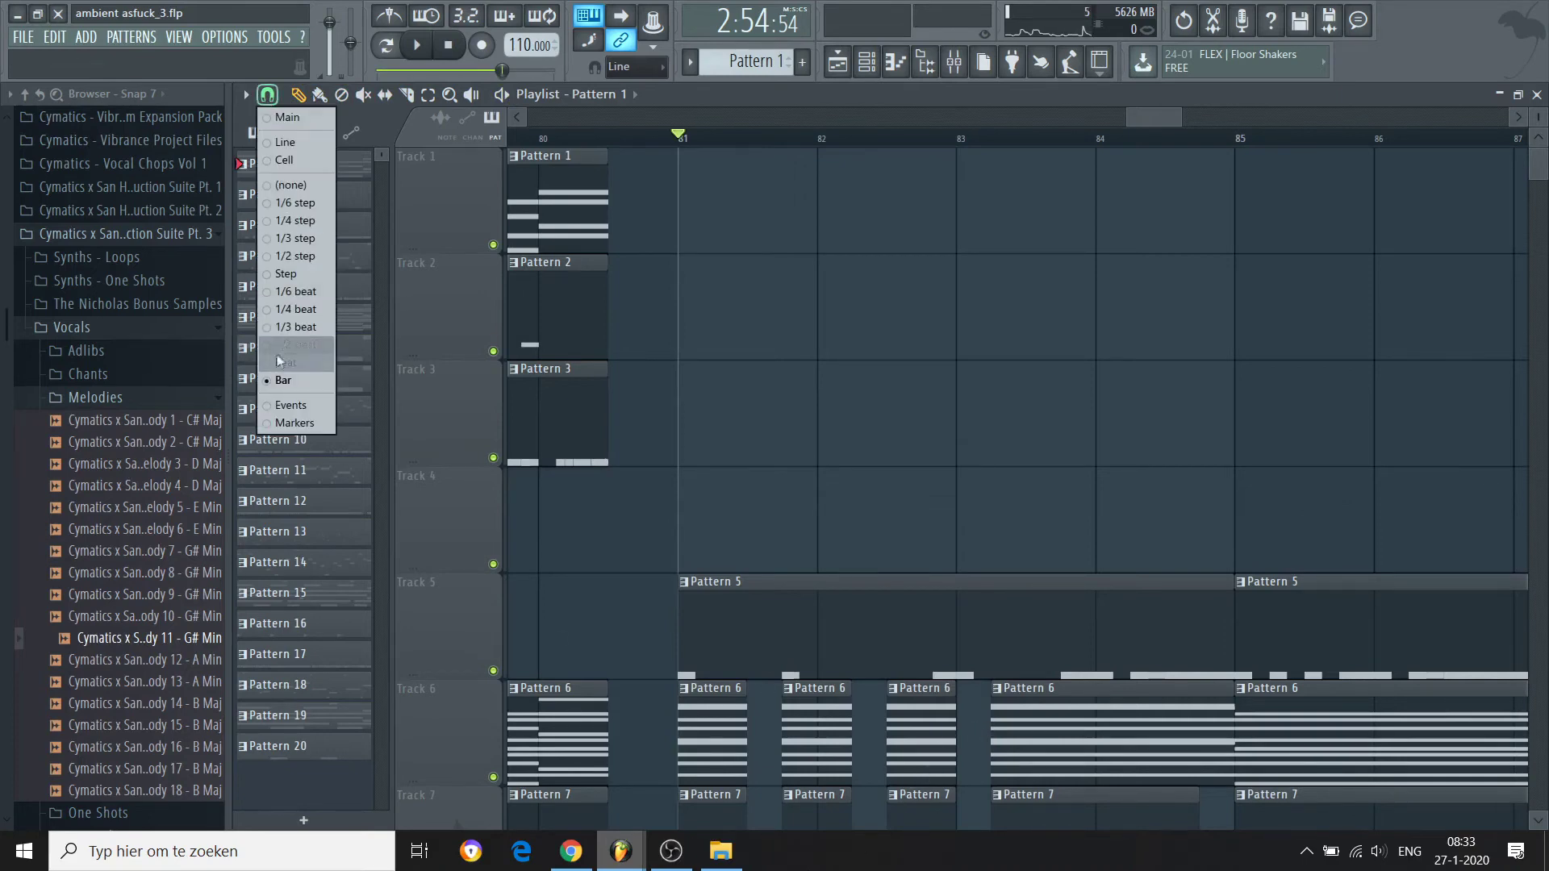
pyautogui.click(286, 305)
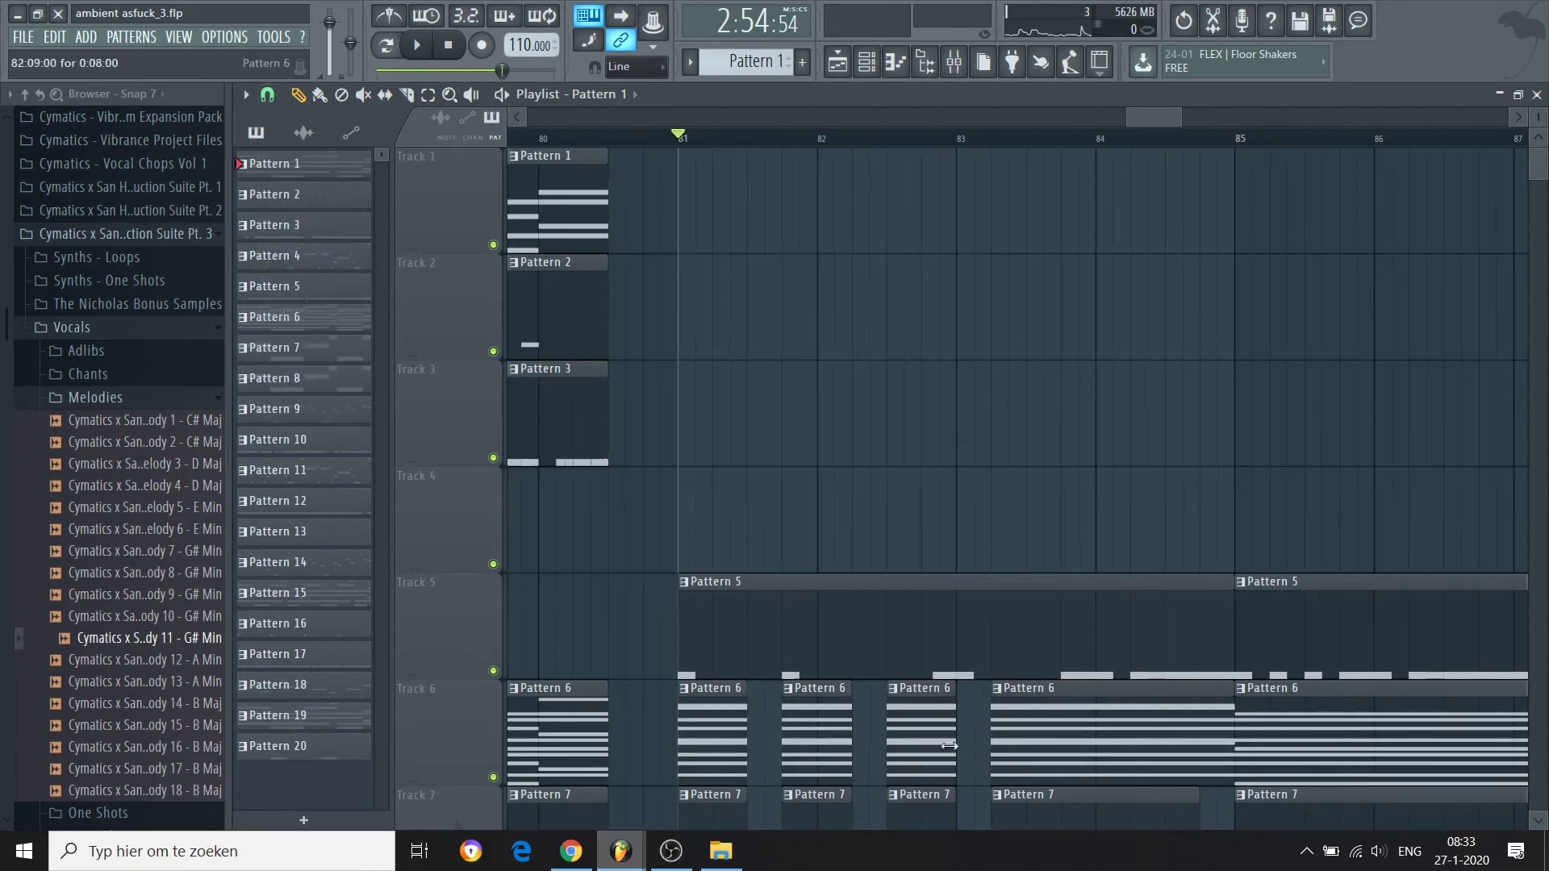
# Step: Try extending the third short Pattern 6 clip on Track 6 up to the next clip, then shorten it back to bar 83
pyautogui.moveTo(950, 744); pyautogui.dragTo(991, 726)
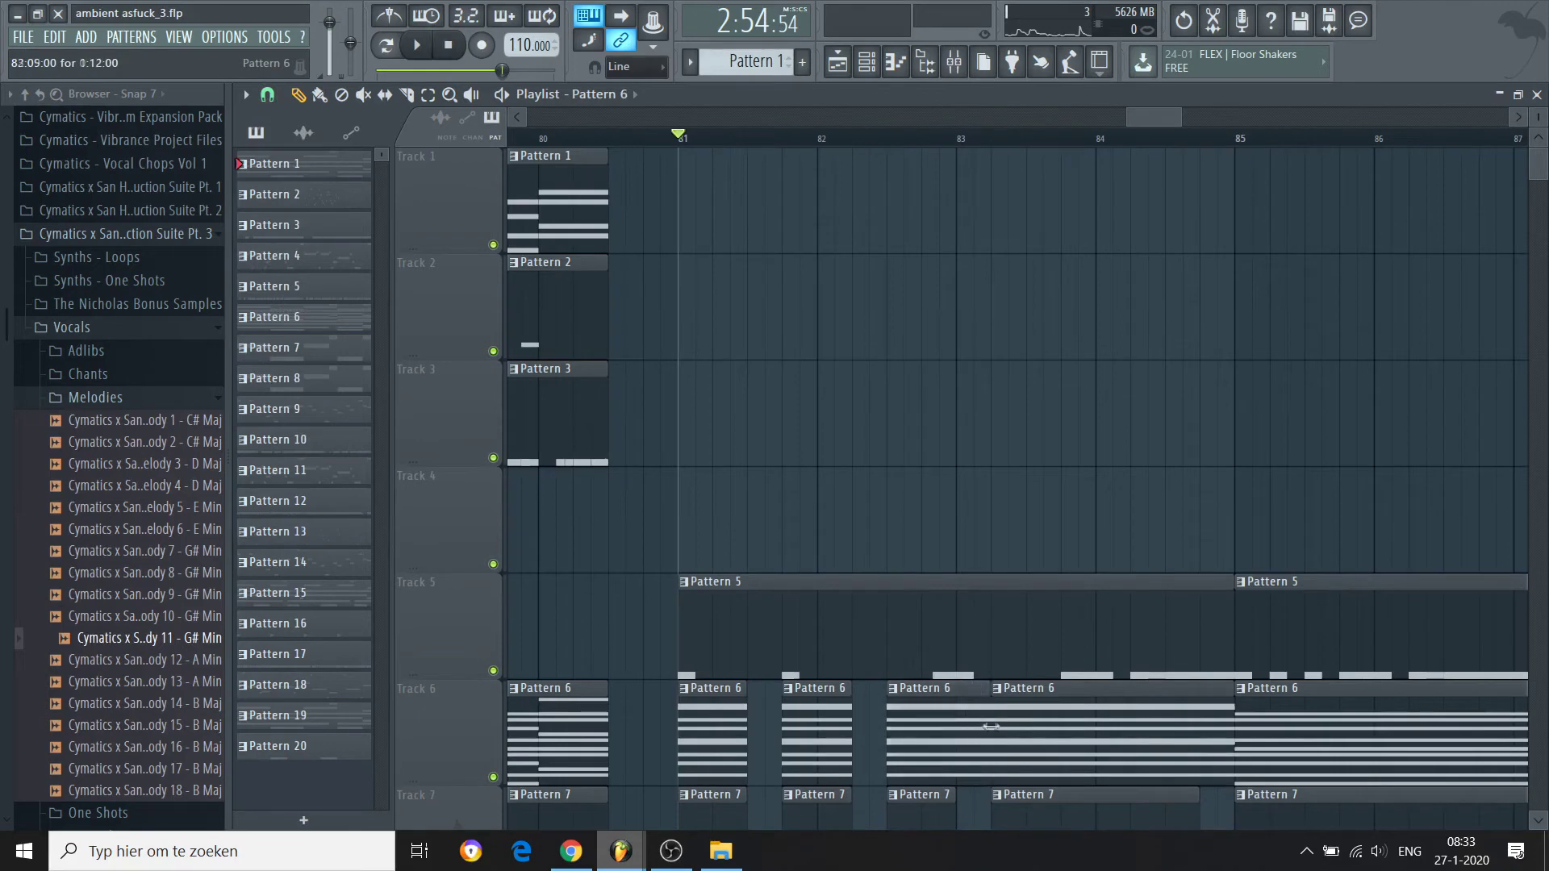
pyautogui.moveTo(983, 745); pyautogui.dragTo(950, 730)
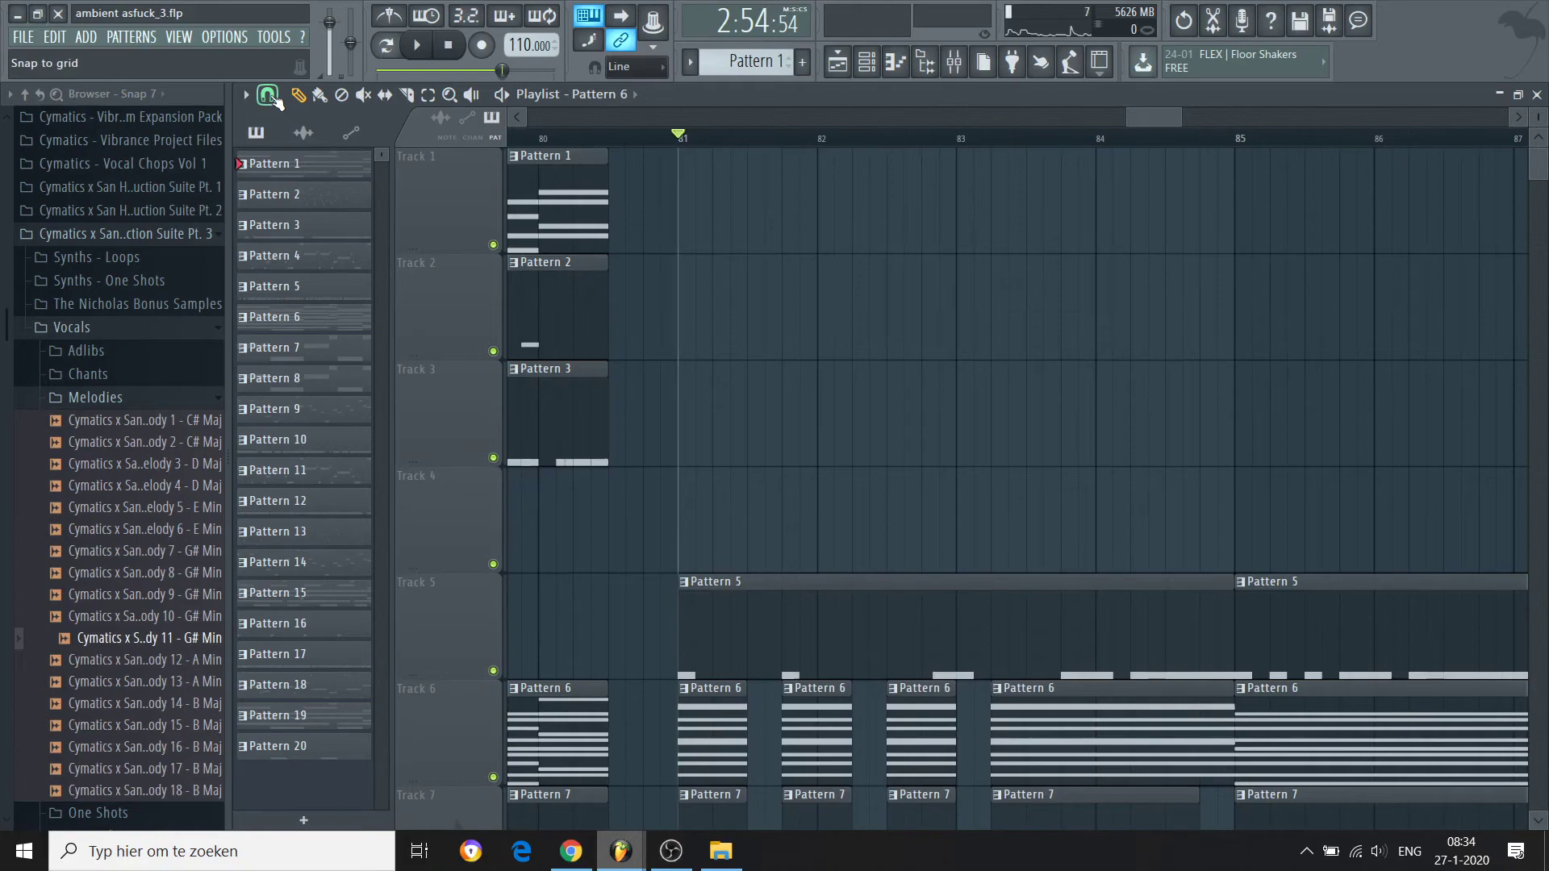
# Step: Select the Pattern 1 and Pattern 2 clips from bar 49 on Tracks 1 and 2, and try moving them together earlier and back
pyautogui.click(427, 95)
pyautogui.moveTo(1130, 111); pyautogui.dragTo(528, 112)
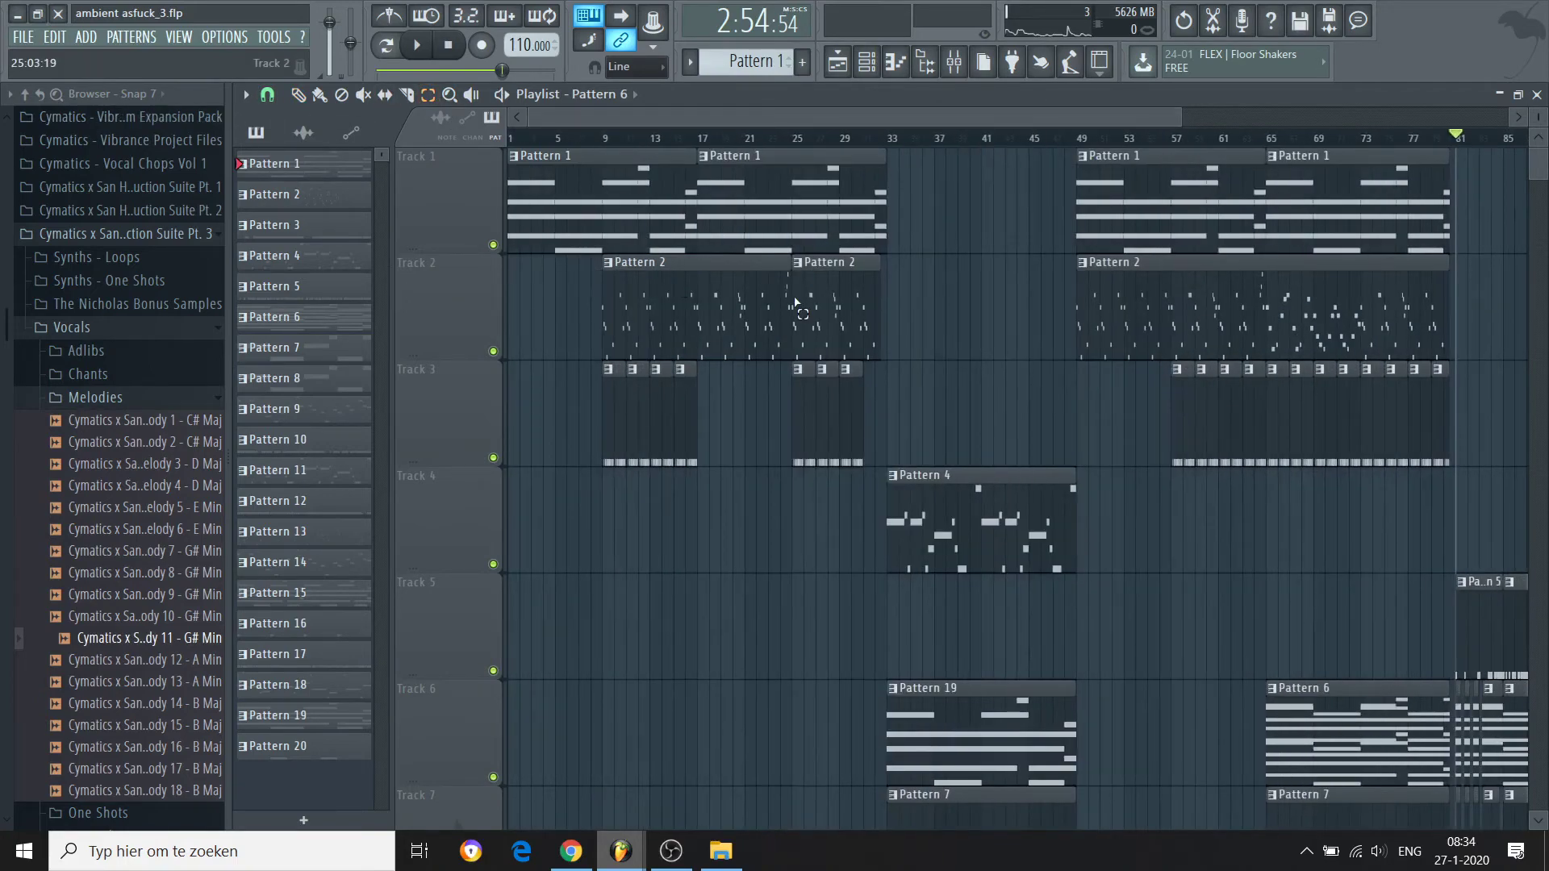
pyautogui.moveTo(1096, 359); pyautogui.dragTo(1344, 137)
pyautogui.click(297, 95)
pyautogui.moveTo(1112, 223); pyautogui.dragTo(1068, 223)
pyautogui.moveTo(1151, 262); pyautogui.dragTo(1198, 262)
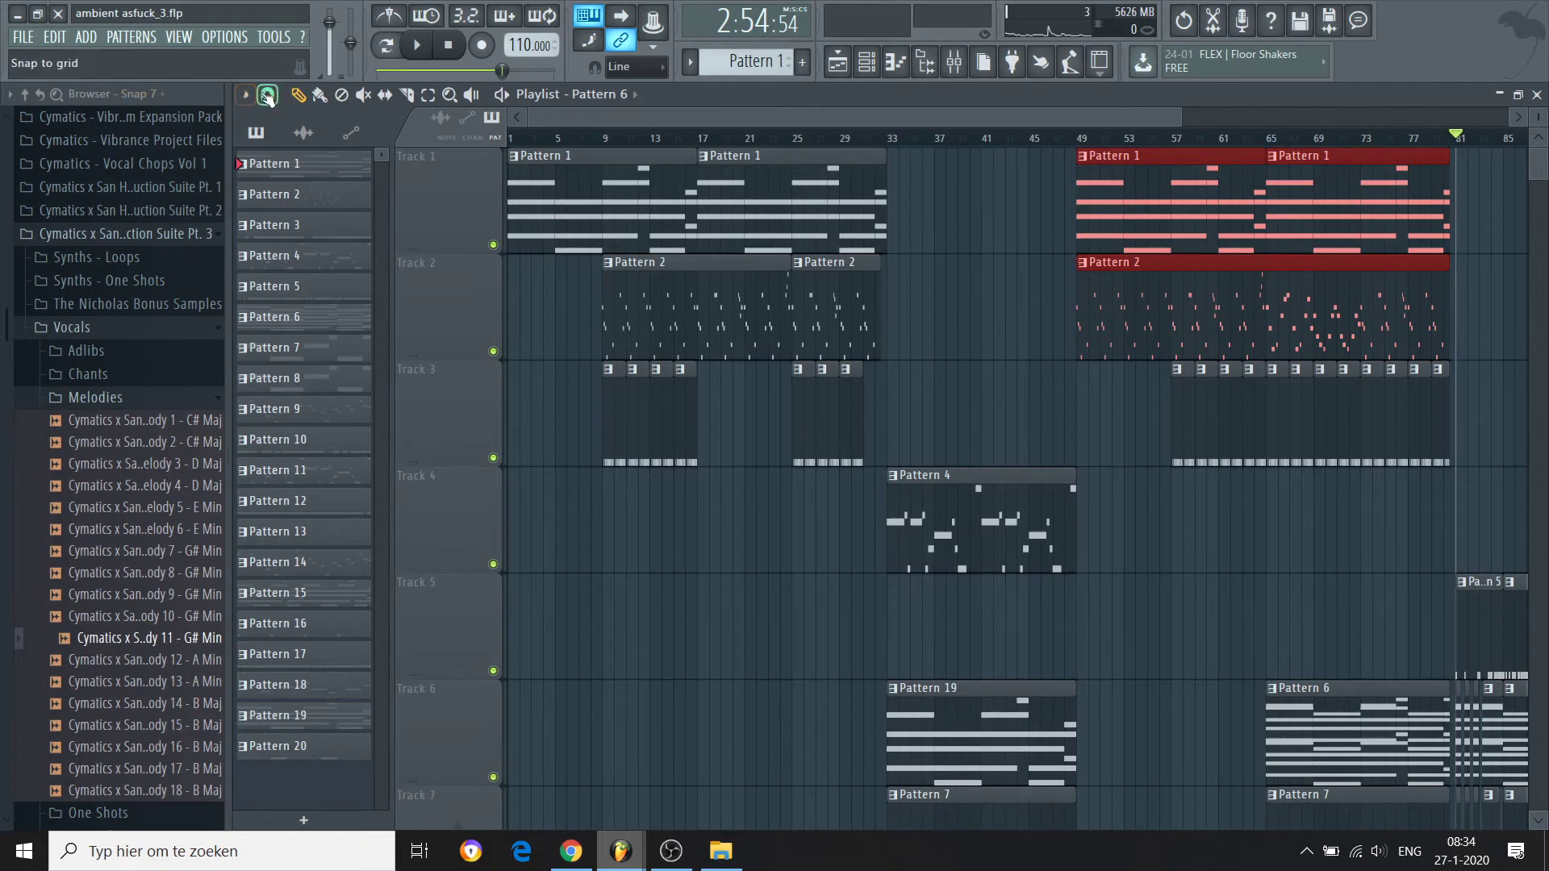
# Step: Set the playlist snap to Bar
pyautogui.click(267, 95)
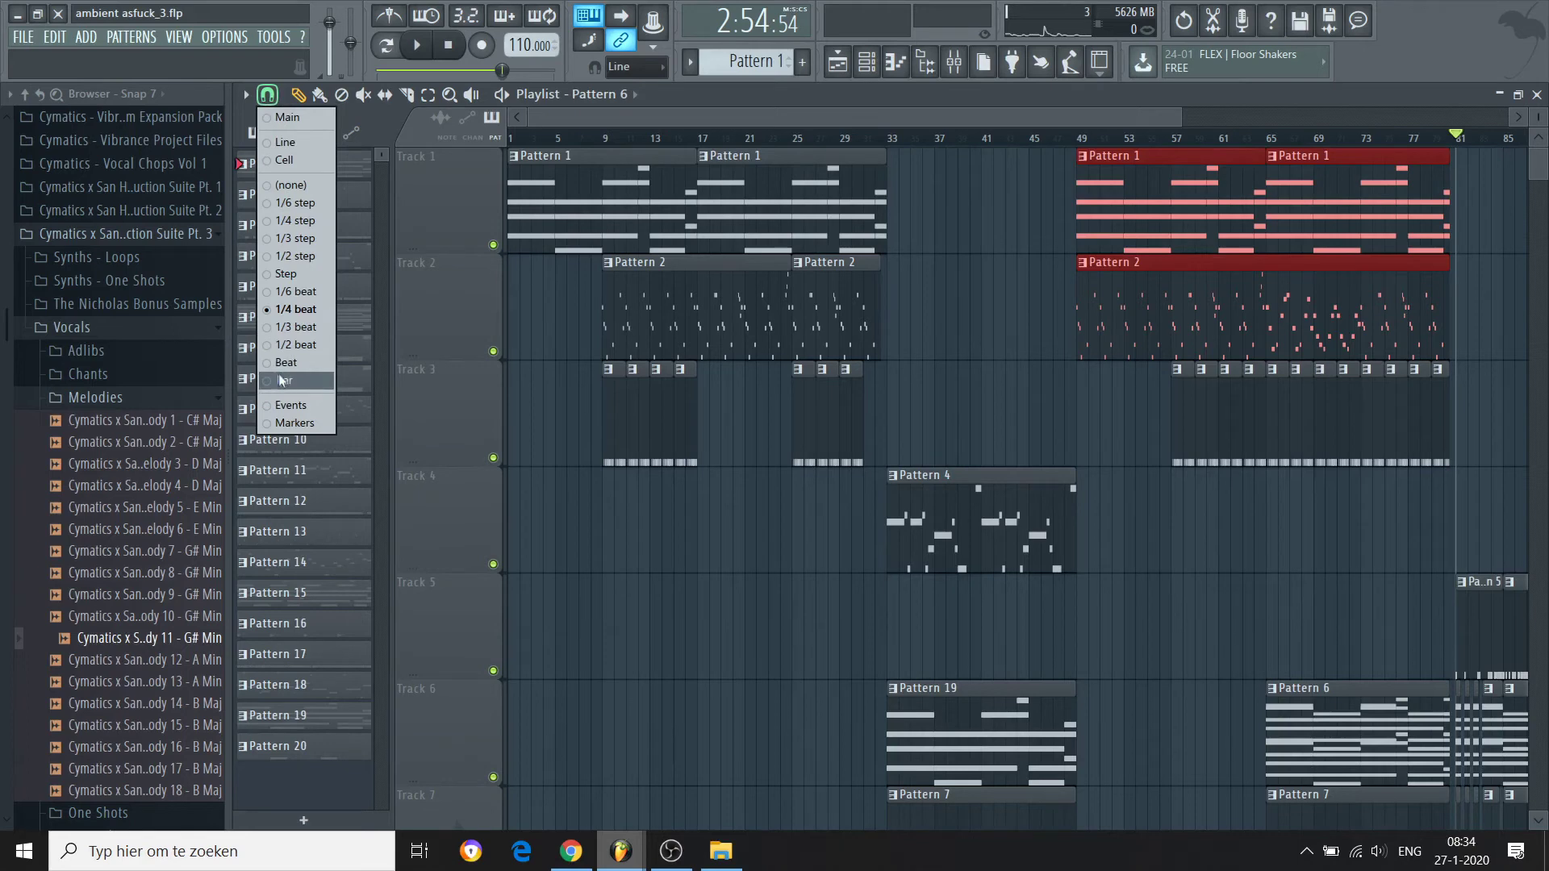
pyautogui.click(269, 97)
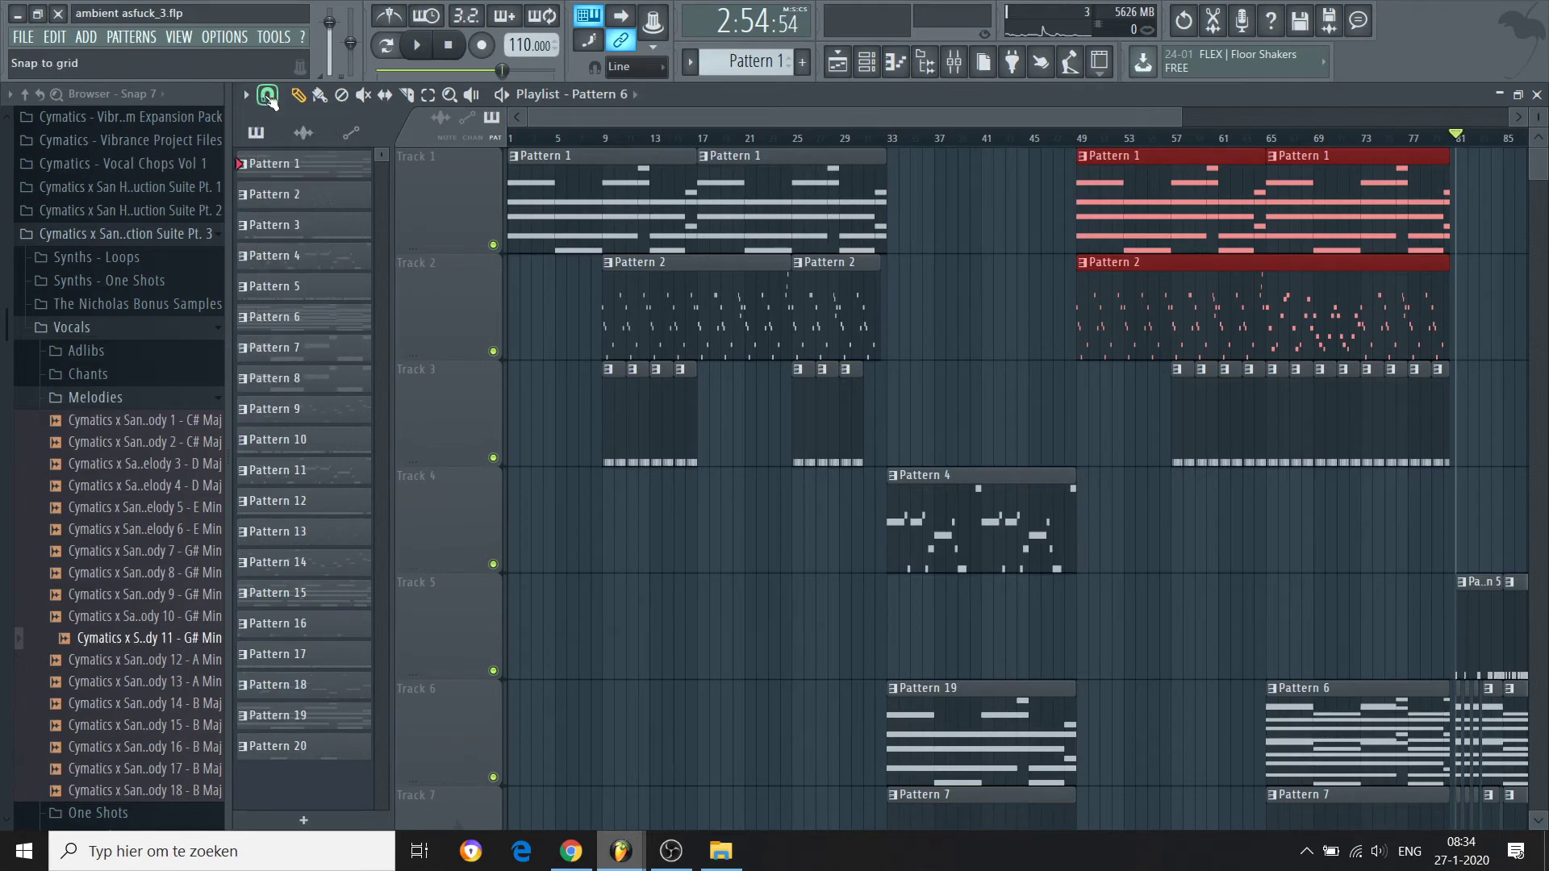
pyautogui.click(269, 98)
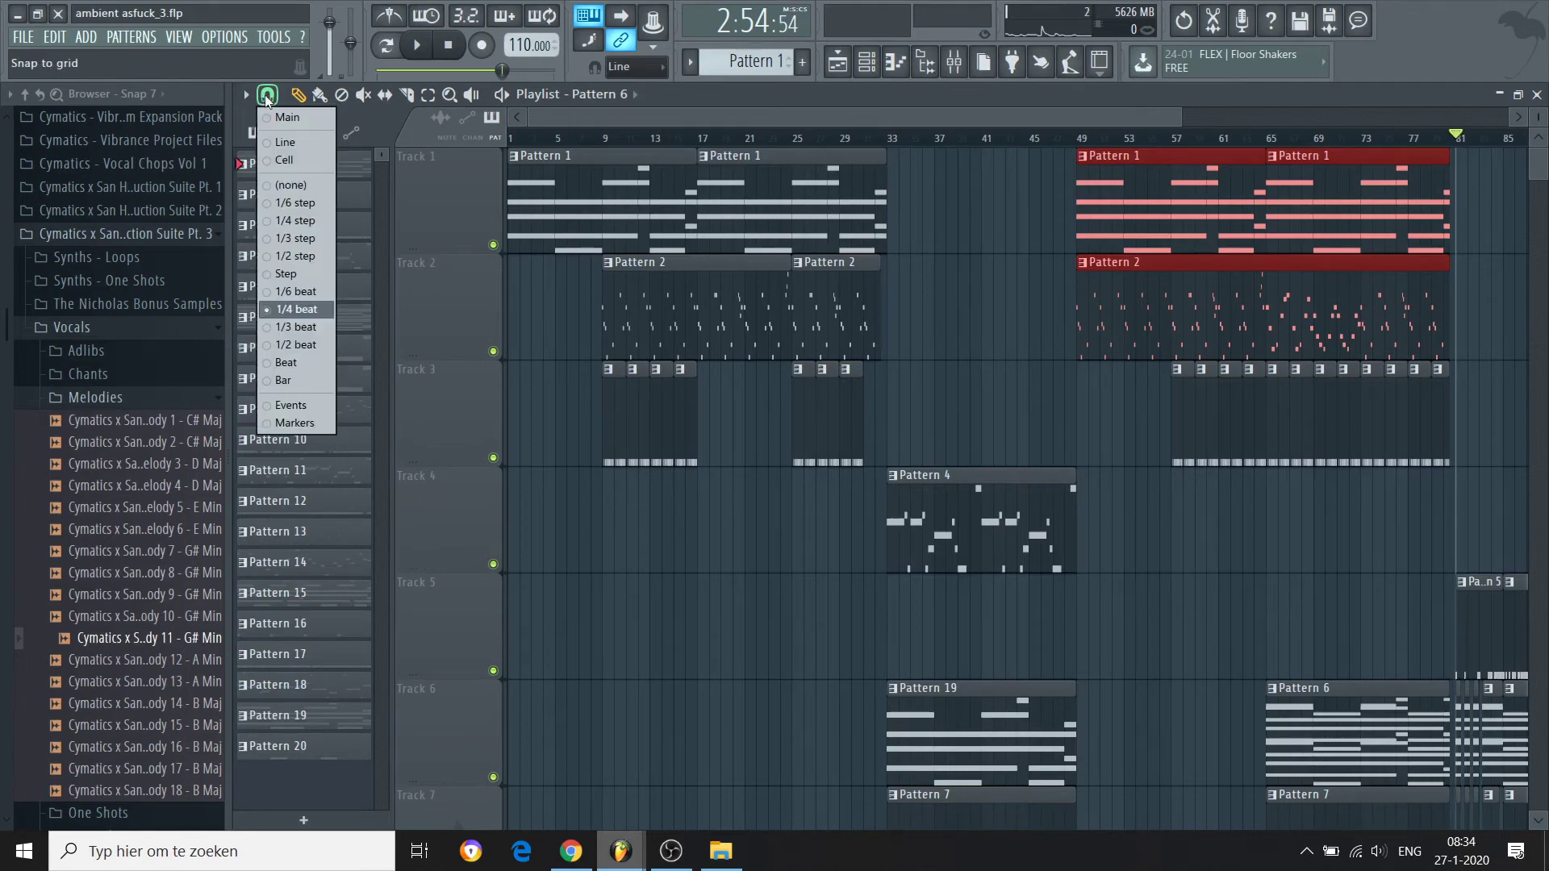
pyautogui.click(283, 381)
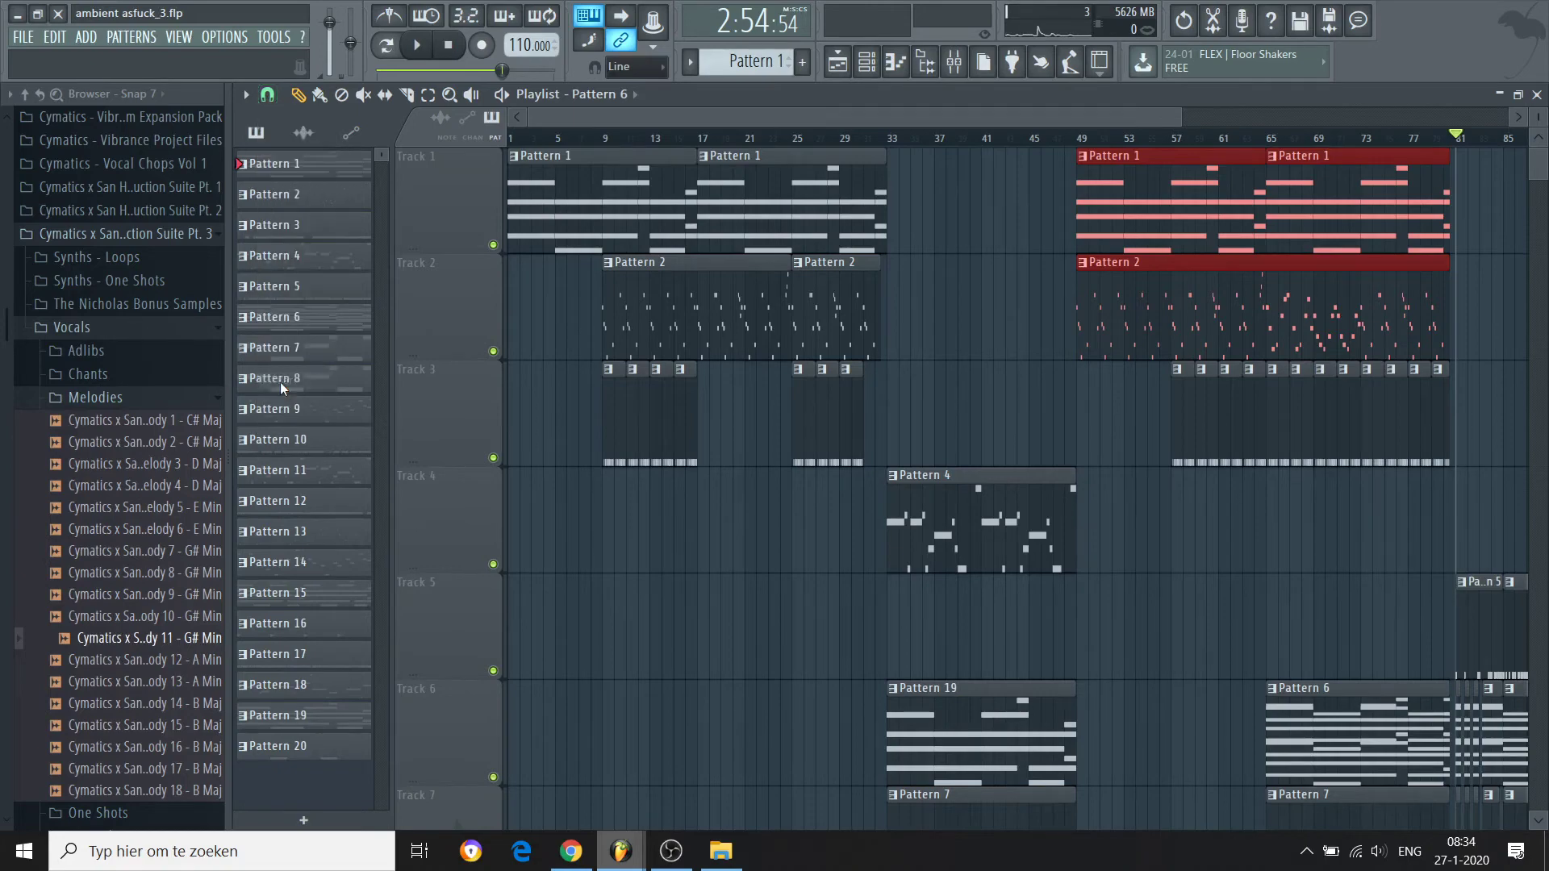
# Step: Place a Pattern 6 clip in the empty part of Track 2, move it to bar 3 and delete it
pyautogui.scroll(3, 722, 185)
pyautogui.scroll(3, 722, 185)
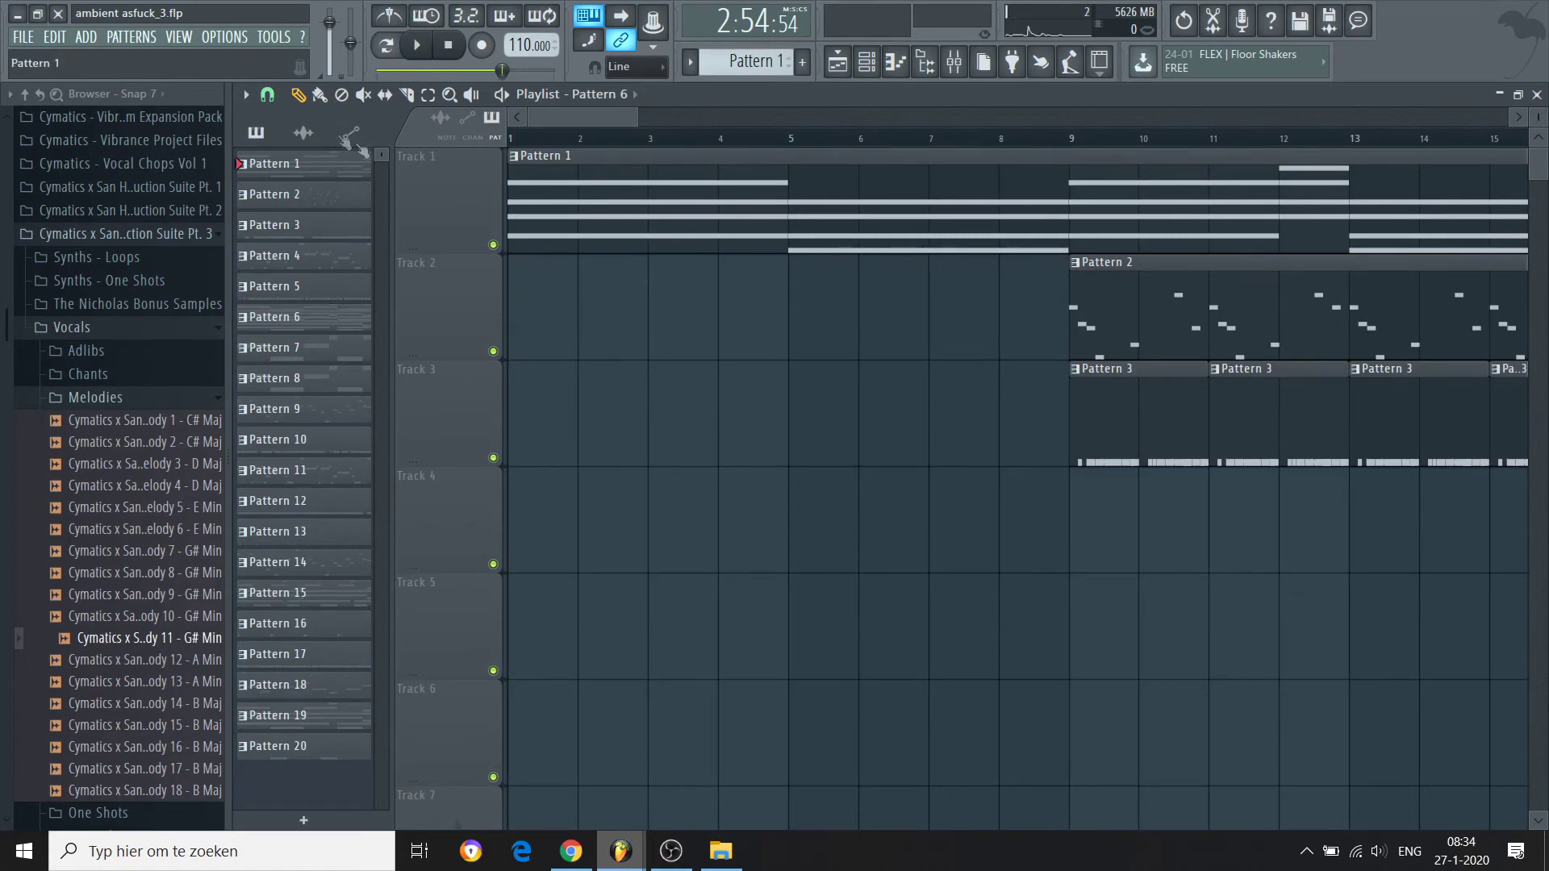
pyautogui.click(267, 95)
pyautogui.click(270, 98)
pyautogui.moveTo(583, 314); pyautogui.dragTo(665, 322)
pyautogui.rightClick(667, 327)
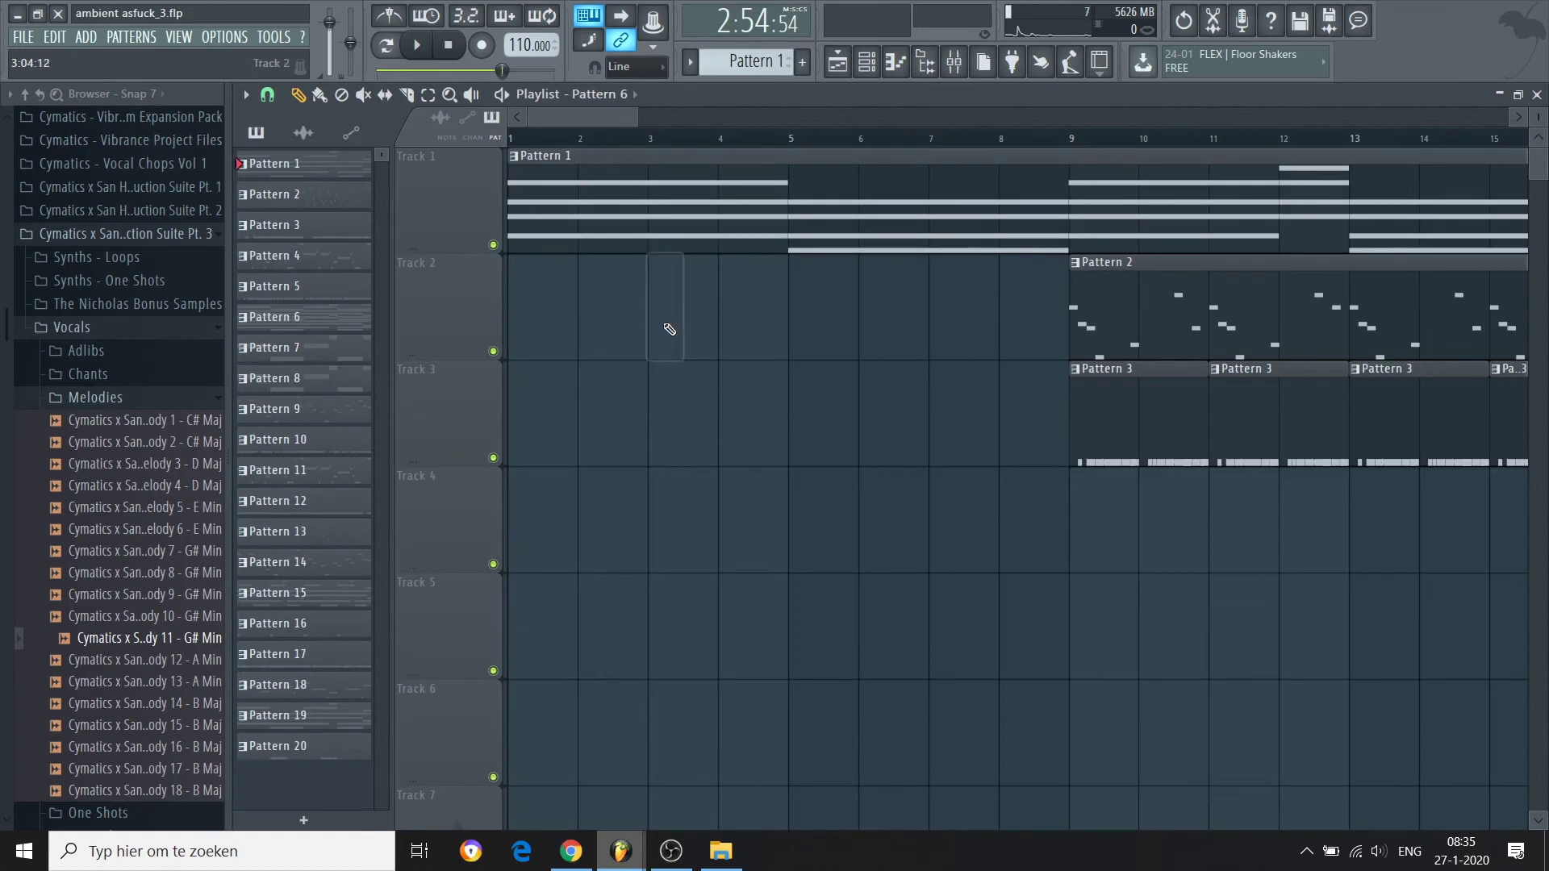
# Step: Set the playlist snap to Beat, place a Pattern 6 clip at bar 1 on Track 2, move it to bar 5 and delete it
pyautogui.click(267, 99)
pyautogui.click(291, 360)
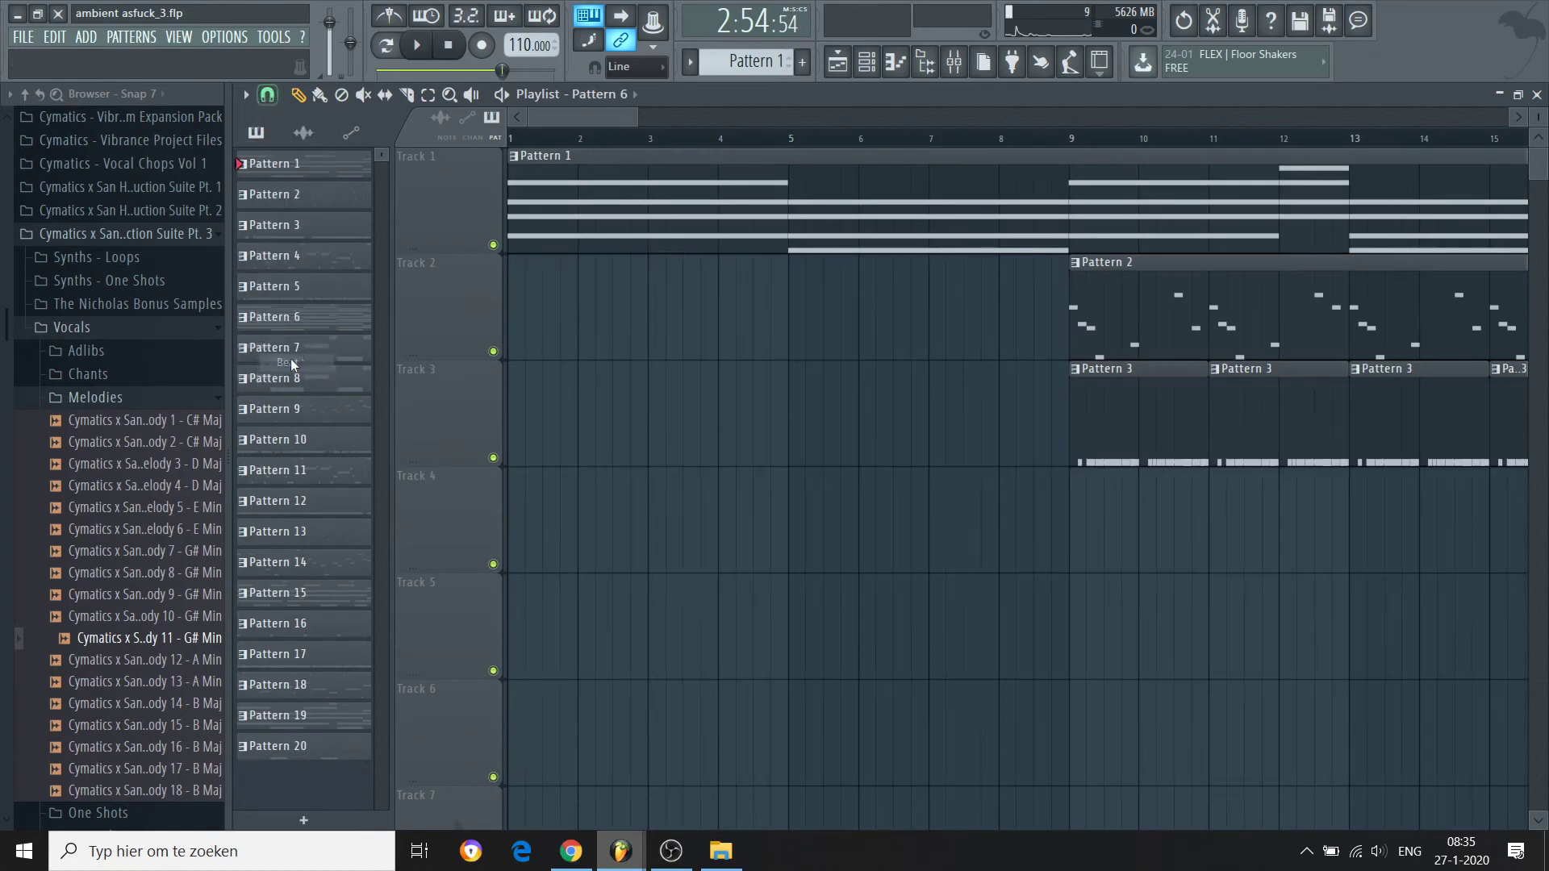
pyautogui.click(512, 307)
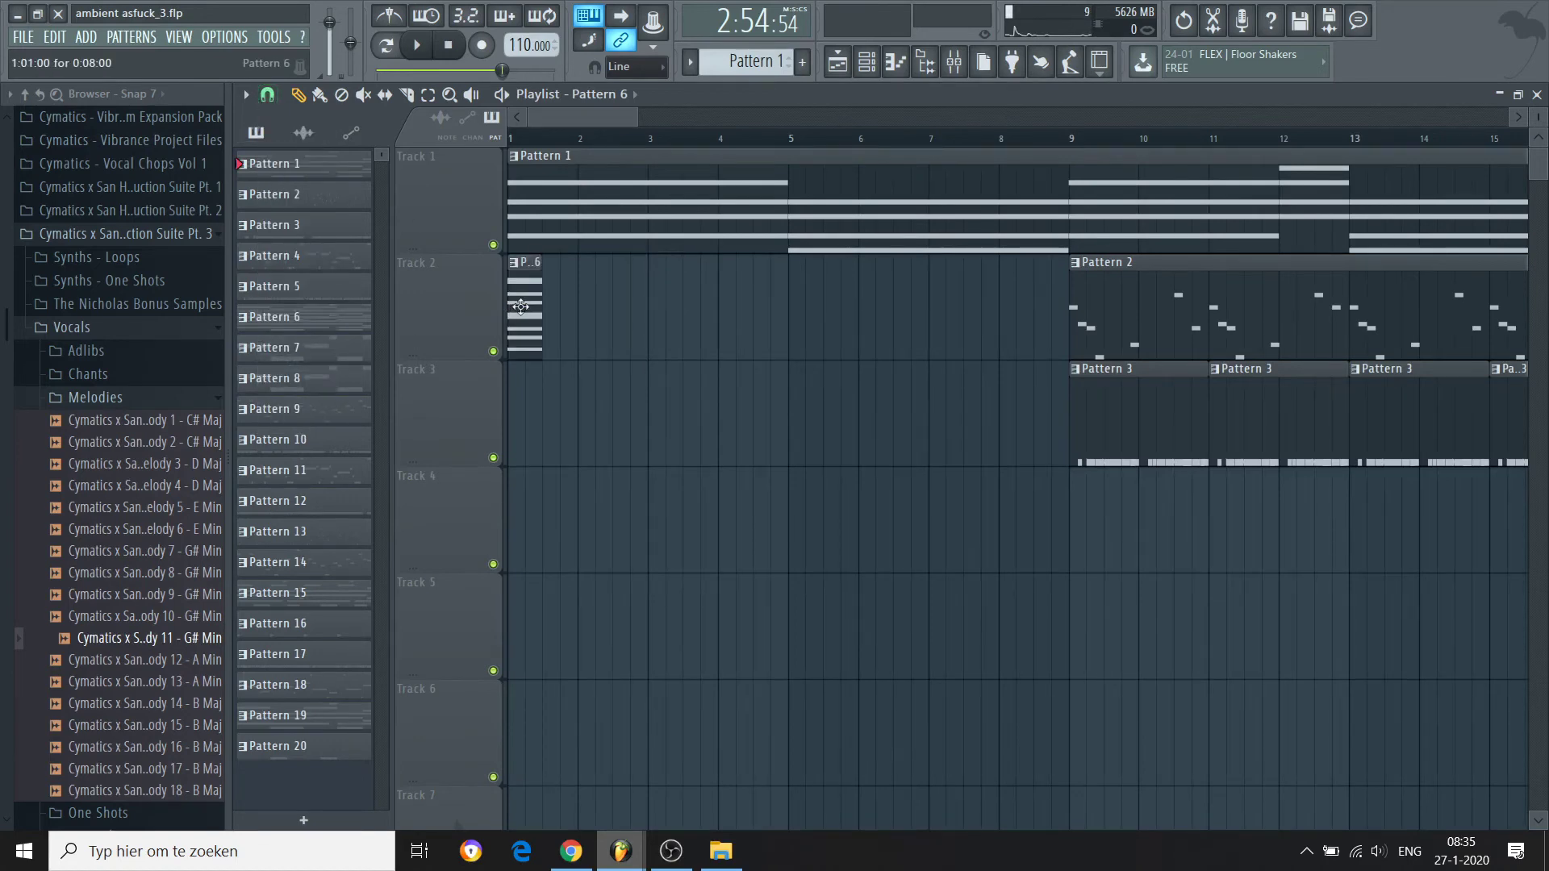
pyautogui.moveTo(523, 305); pyautogui.dragTo(793, 317)
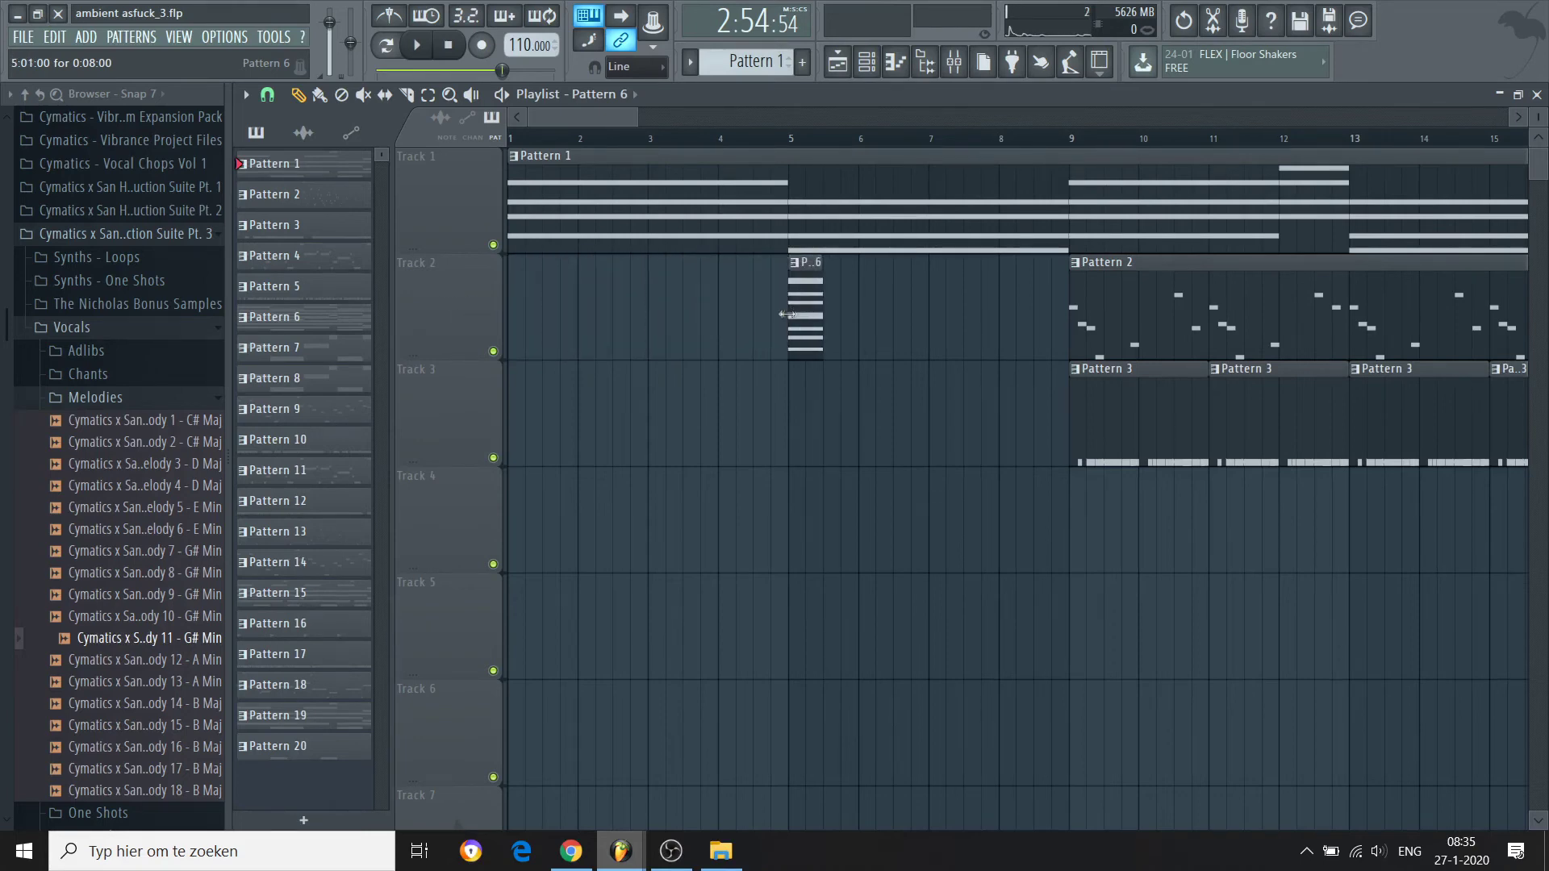
pyautogui.rightClick(794, 316)
# Step: Set the snap to 1/2 beat, place a Pattern 6 clip in bar 1 on Track 2, move it onto Track 3 and delete it
pyautogui.click(267, 95)
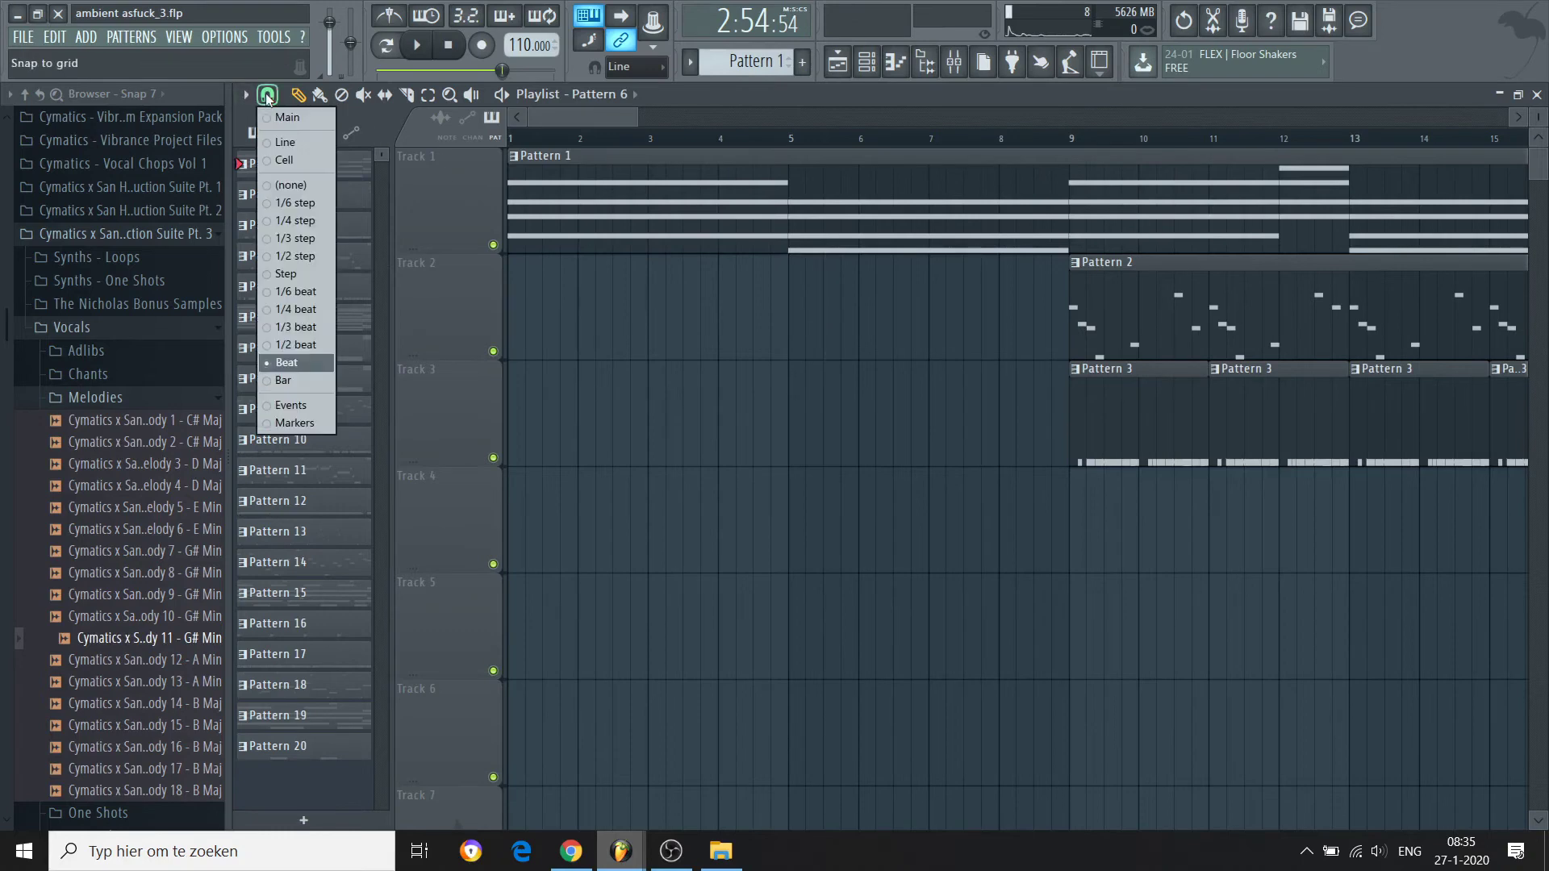
pyautogui.click(289, 345)
pyautogui.click(513, 324)
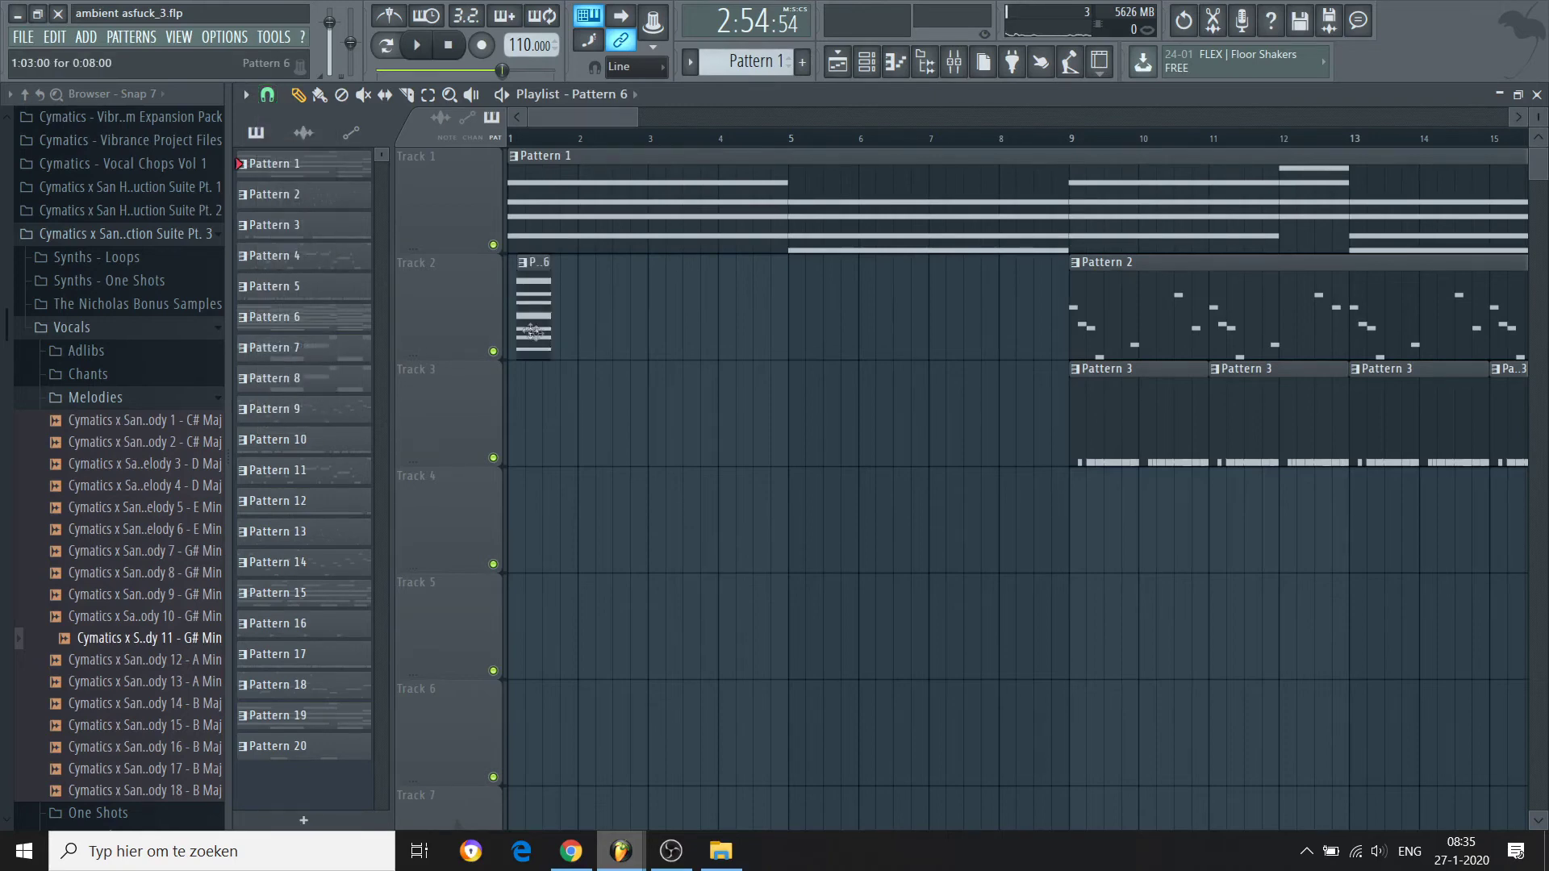
pyautogui.moveTo(538, 331); pyautogui.dragTo(608, 393)
pyautogui.rightClick(608, 392)
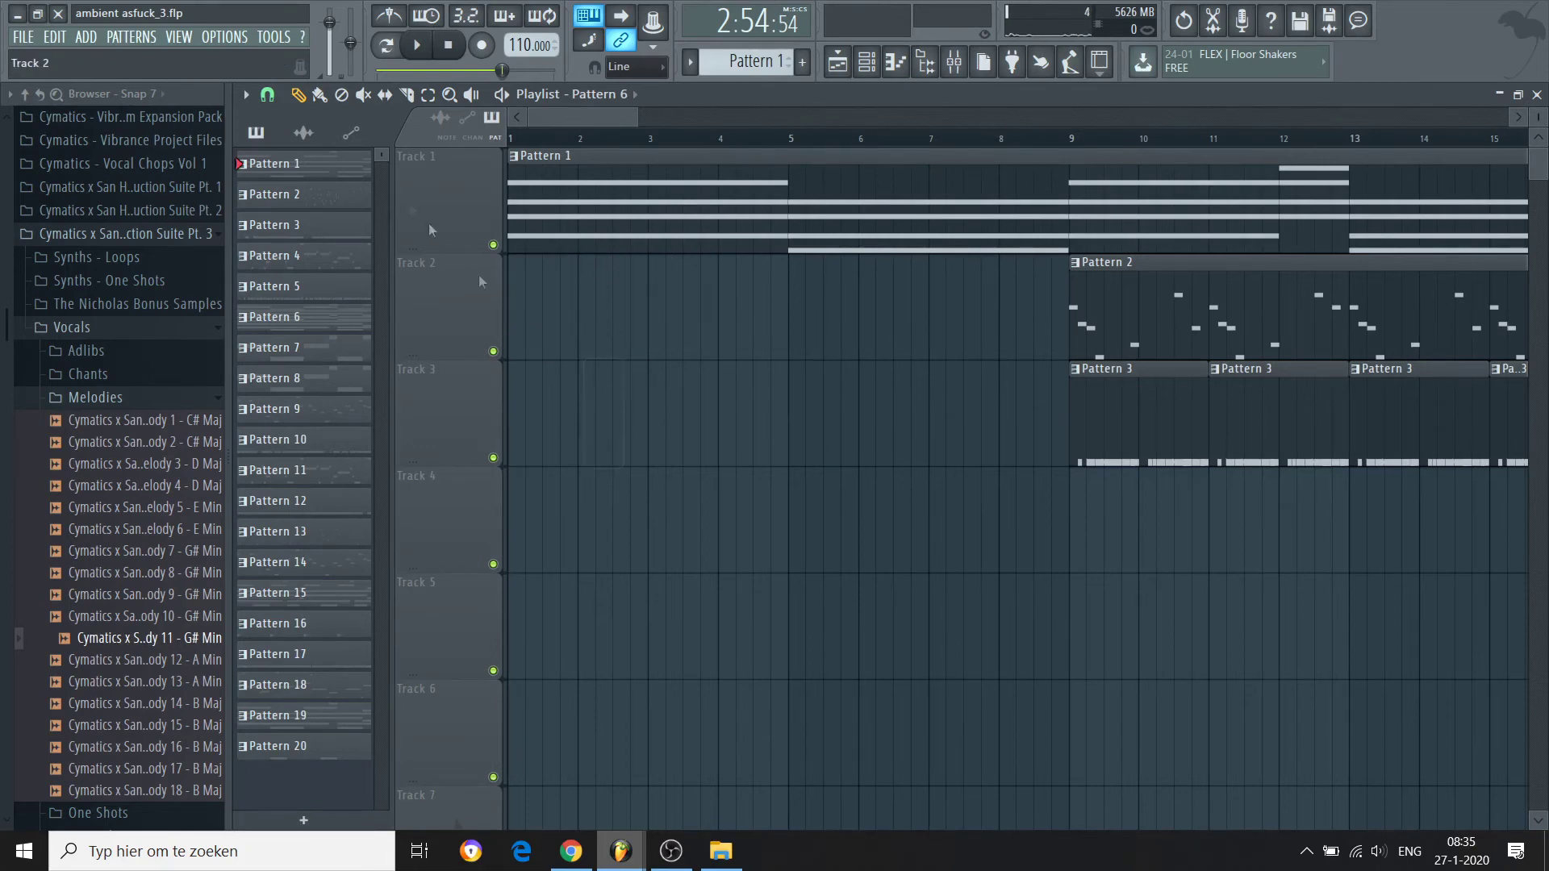
# Step: Set the snap to 1/4 step, place a Pattern 6 clip late in bar 1 on Track 2, resize its end around bar 2 and delete it
pyautogui.click(269, 94)
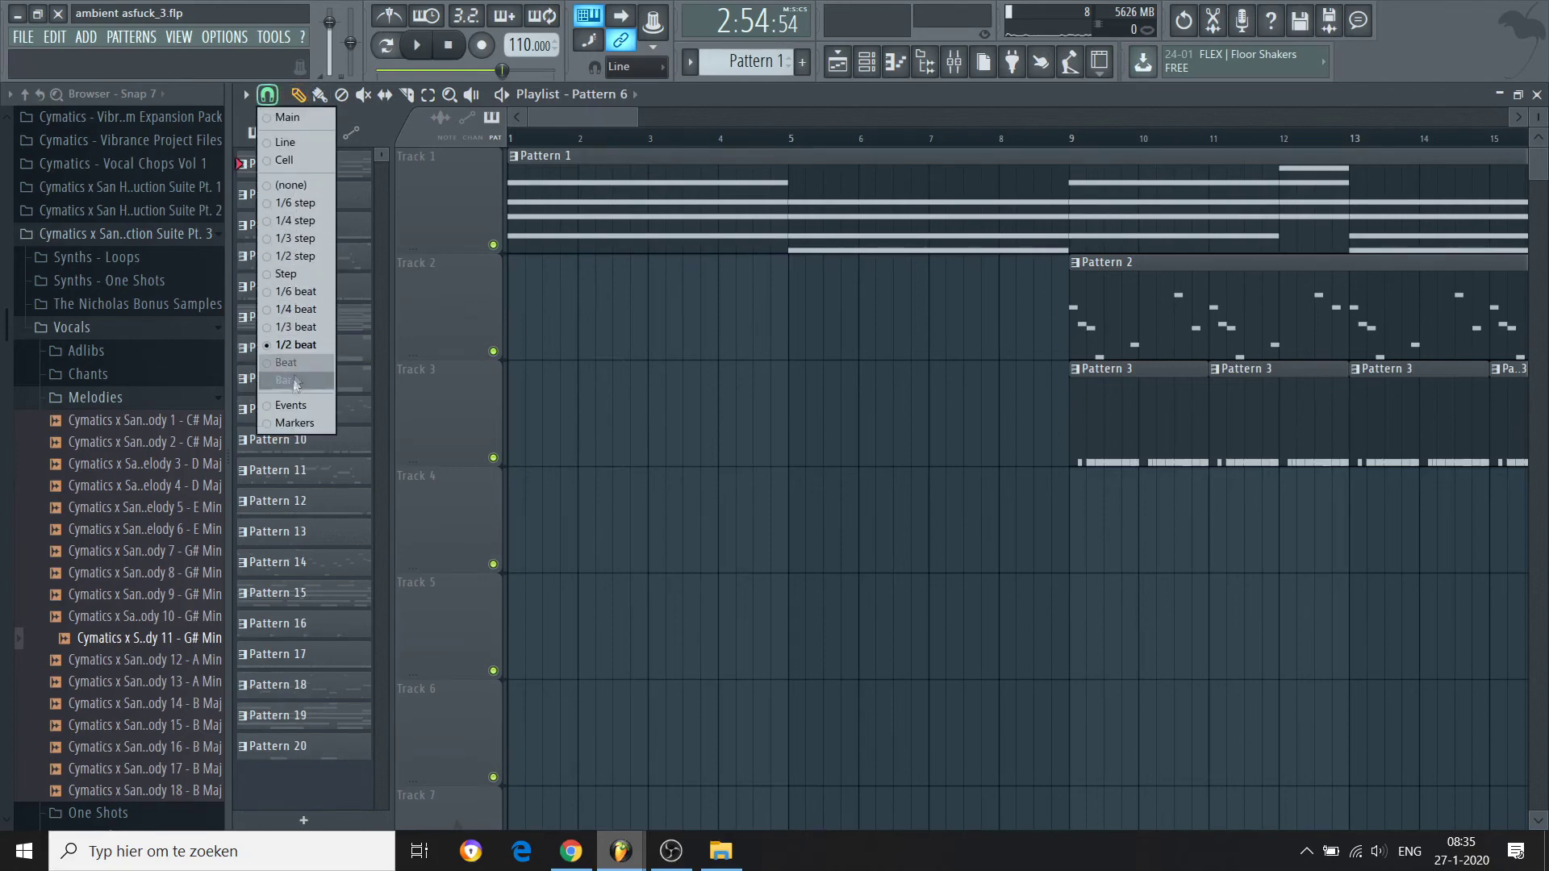
pyautogui.click(298, 226)
pyautogui.click(558, 333)
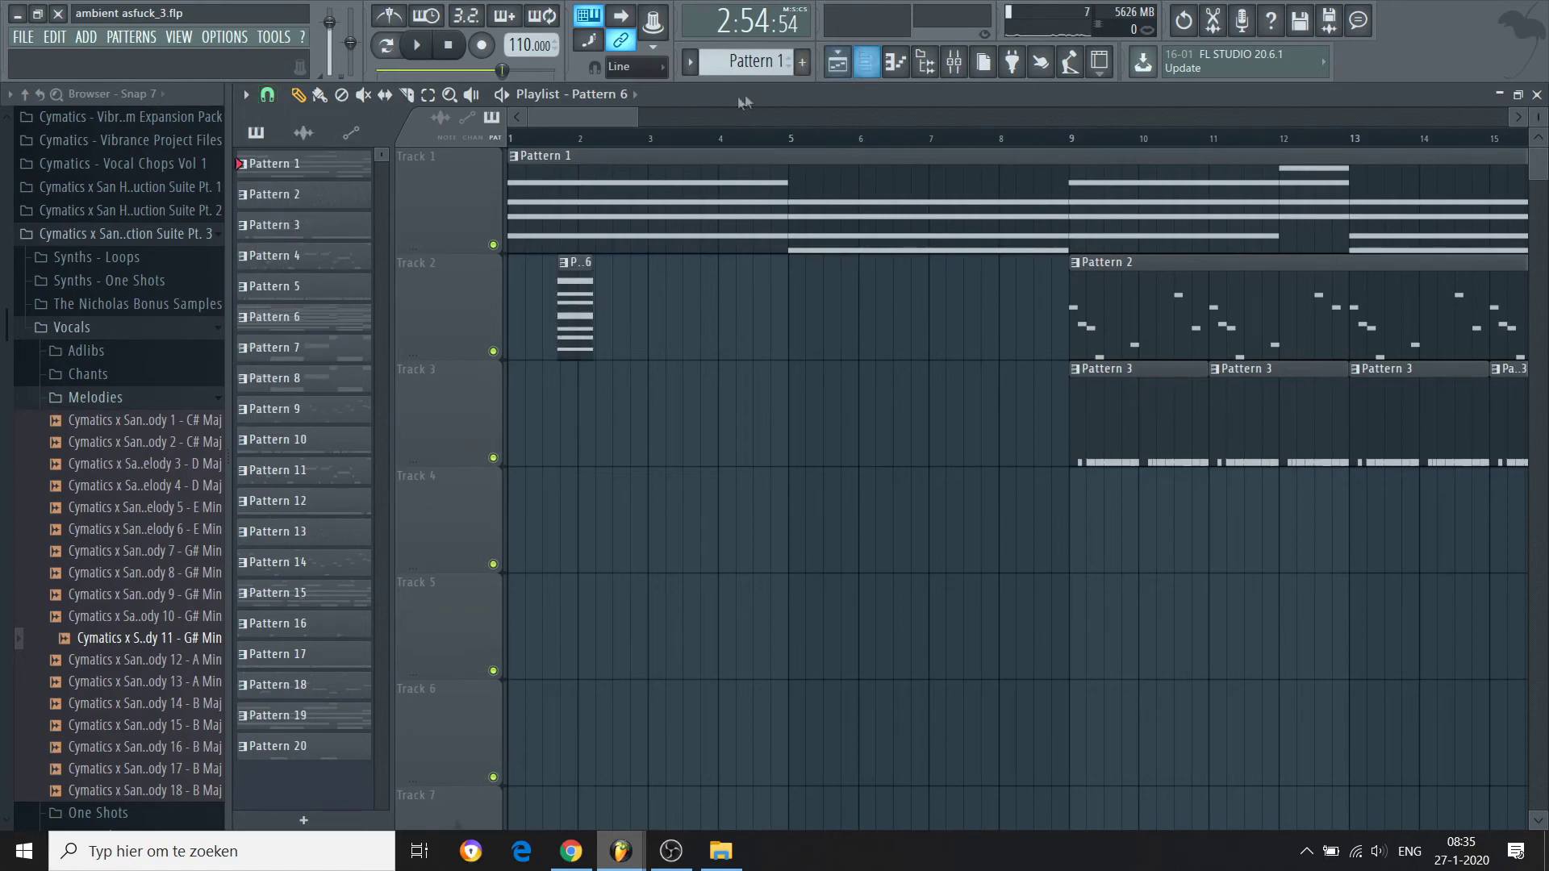
pyautogui.moveTo(491, 113); pyautogui.dragTo(573, 119)
pyautogui.moveTo(711, 300); pyautogui.dragTo(673, 355)
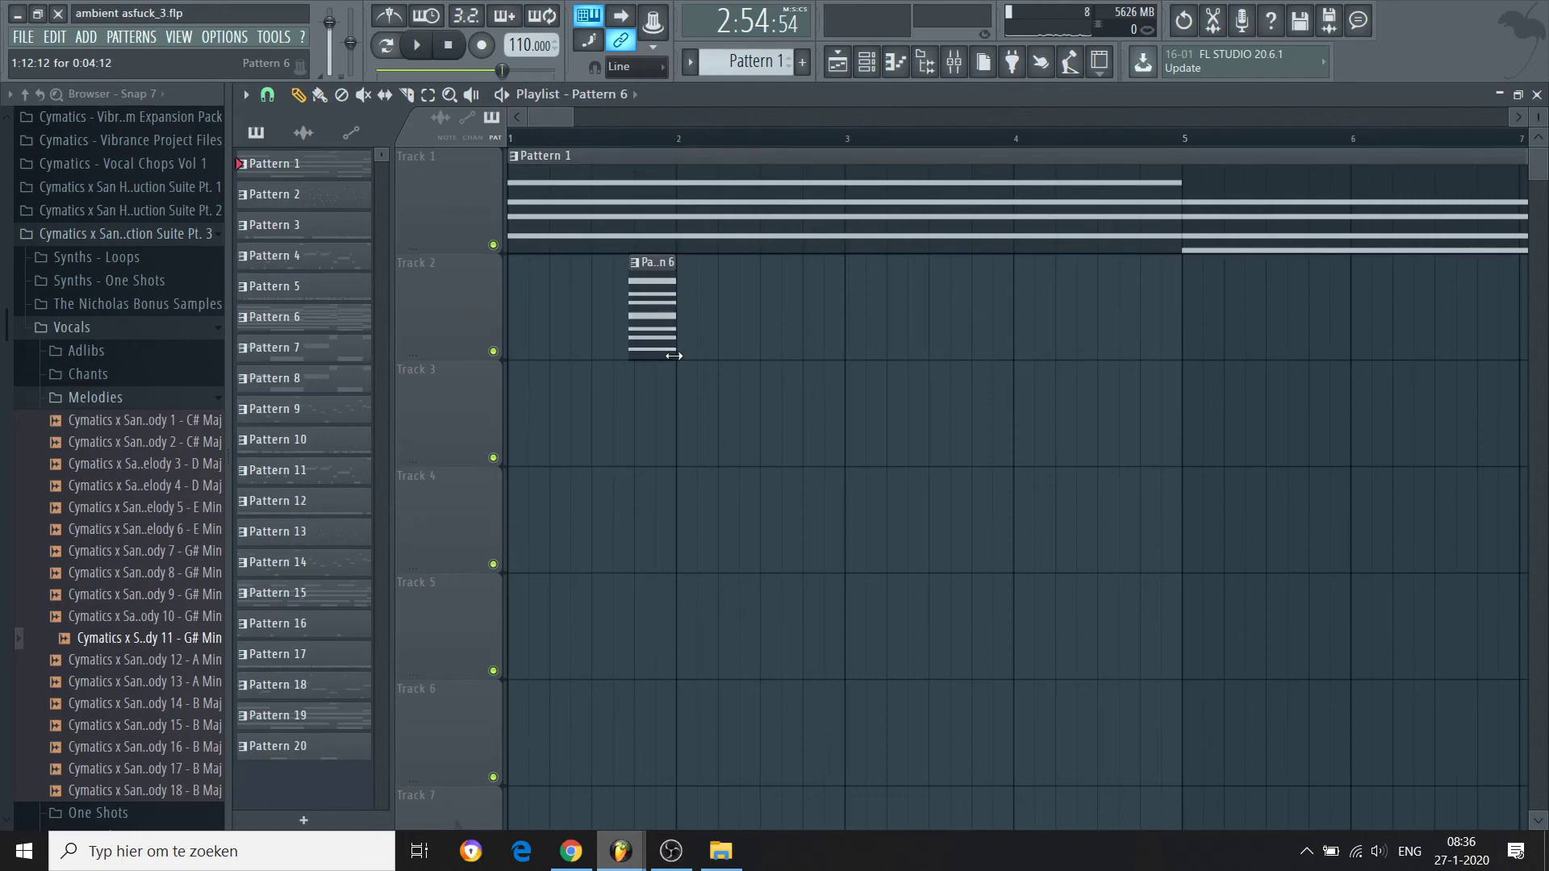
pyautogui.moveTo(673, 356); pyautogui.dragTo(689, 394)
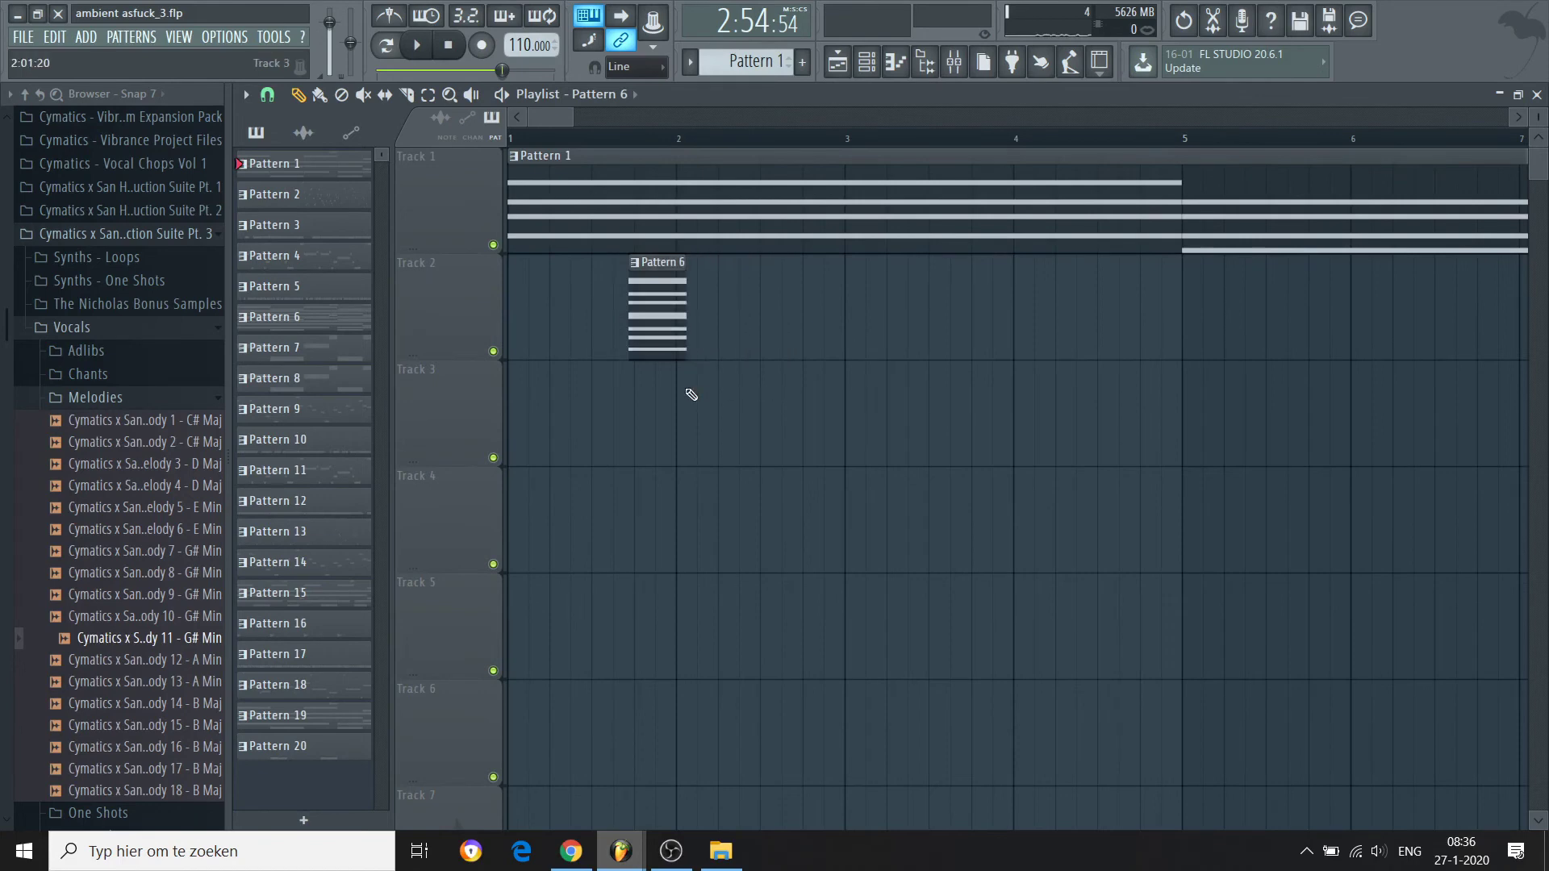
pyautogui.rightClick(669, 314)
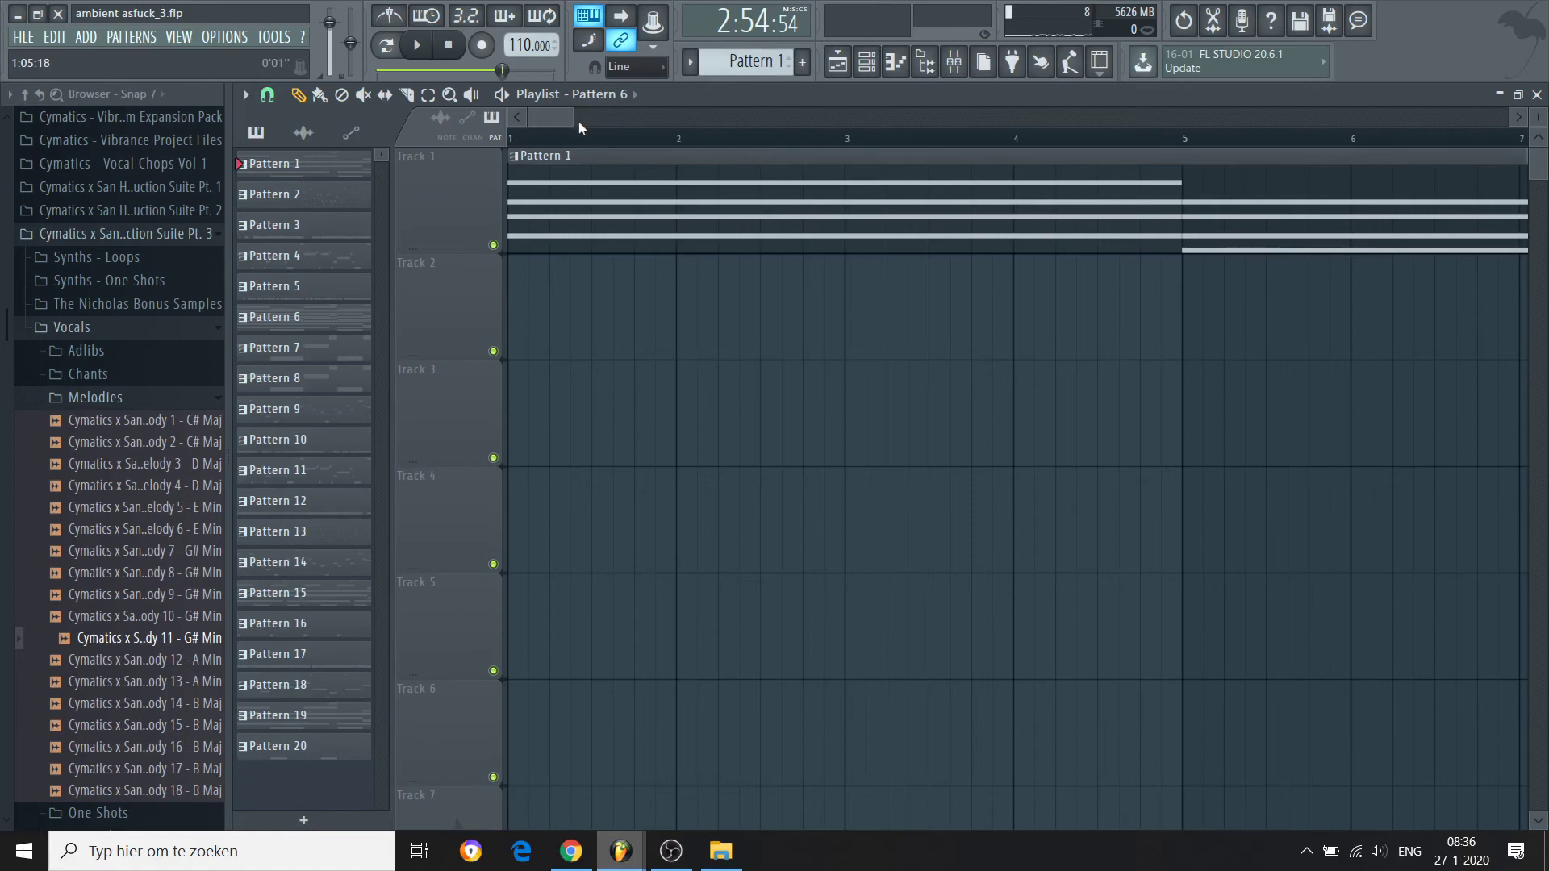
# Step: Set the playlist snap to Bar and place the playhead exactly at bar 33
pyautogui.moveTo(566, 116); pyautogui.dragTo(1362, 184)
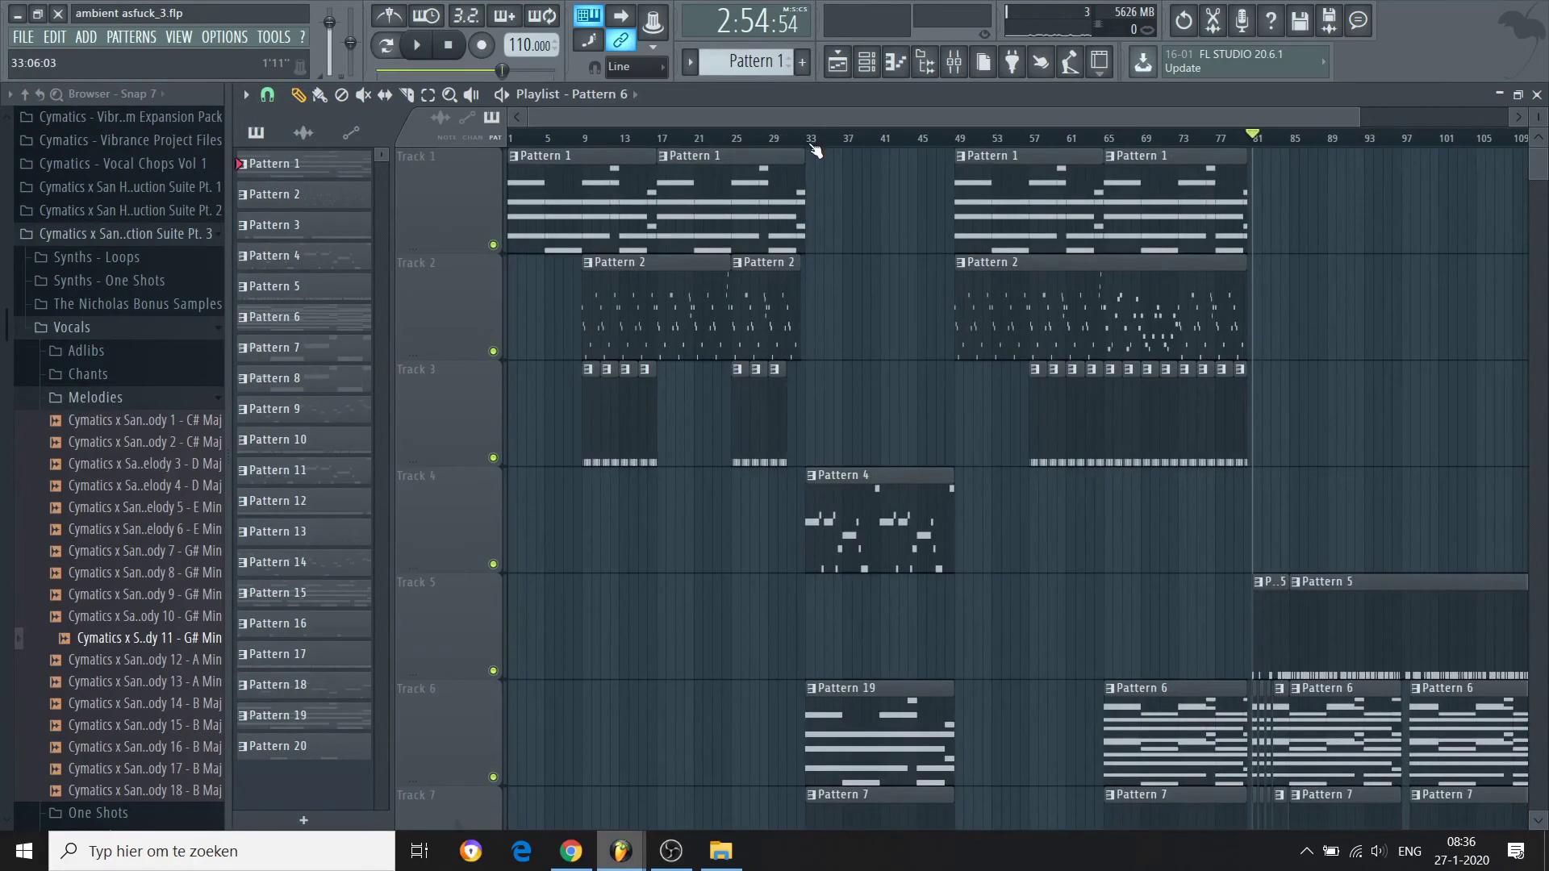
pyautogui.scroll(-7, 814, 148)
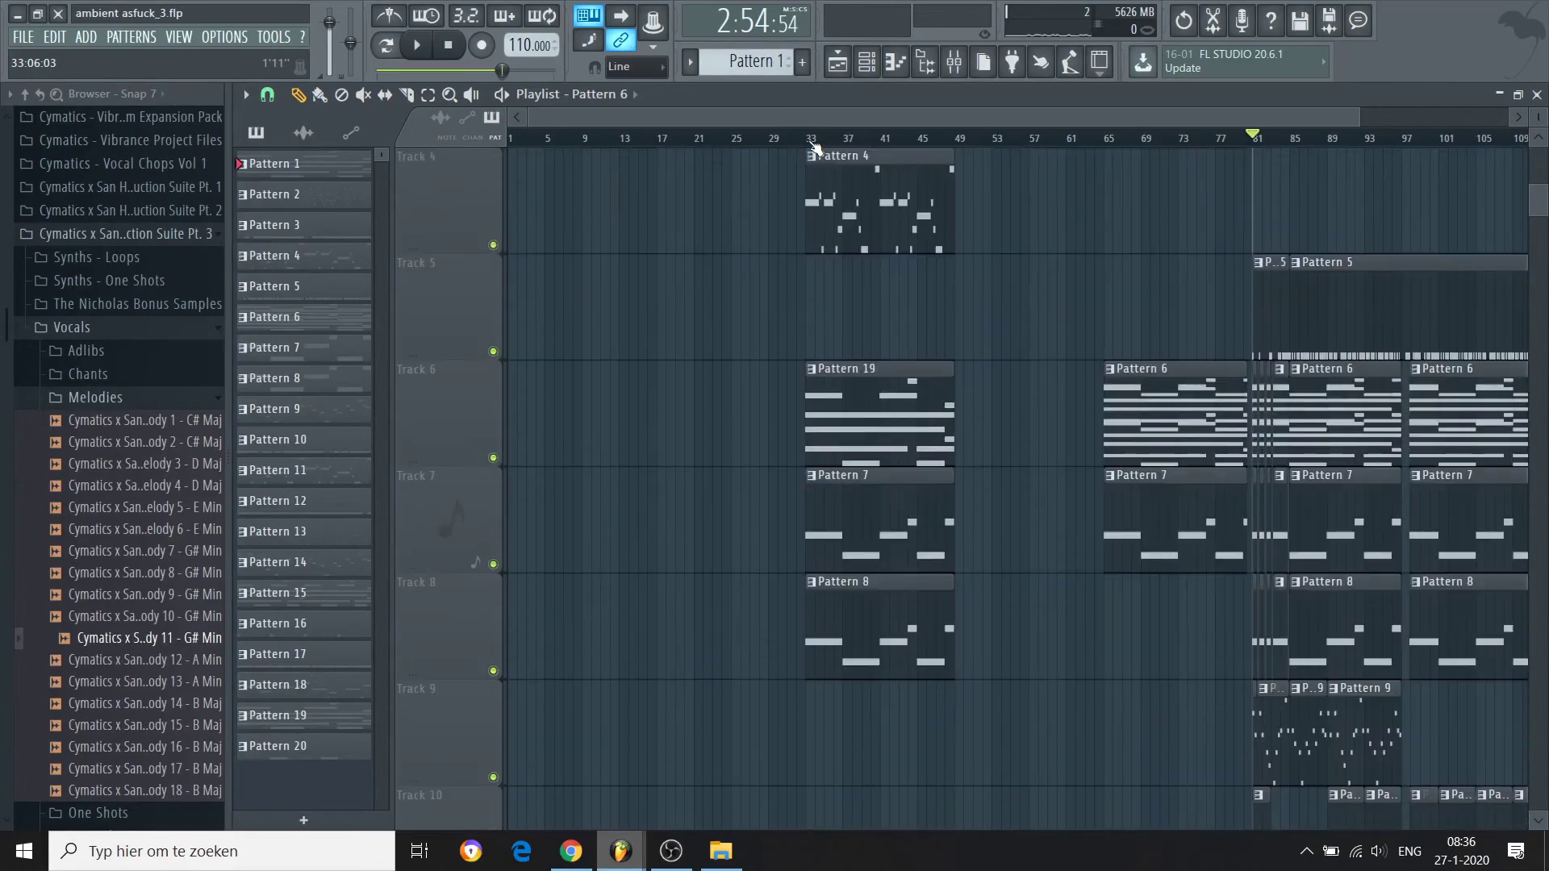
pyautogui.scroll(7, 815, 148)
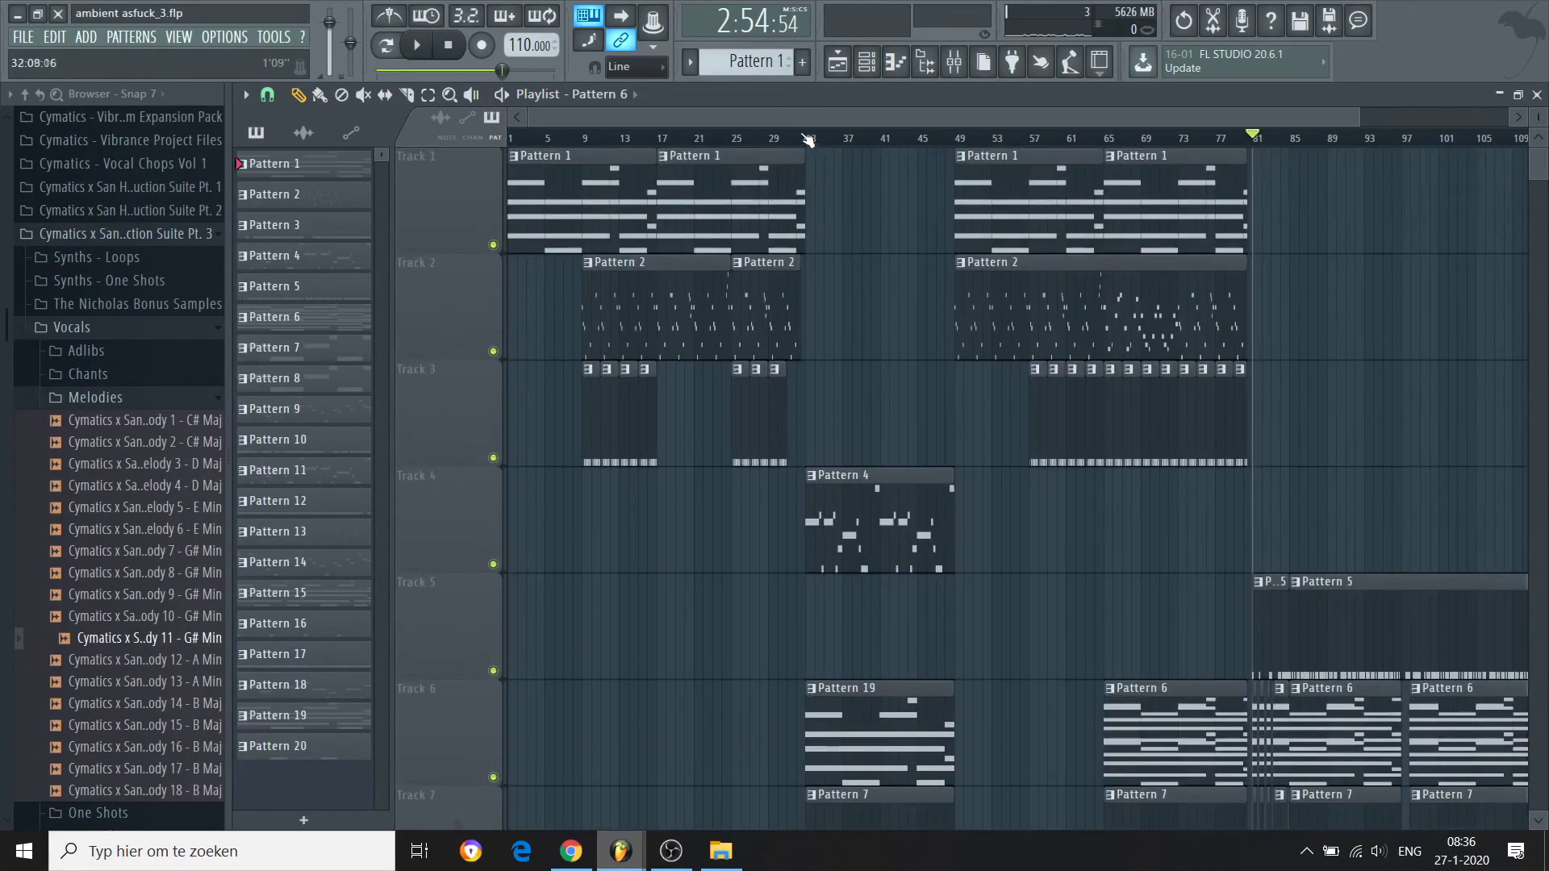
pyautogui.click(808, 139)
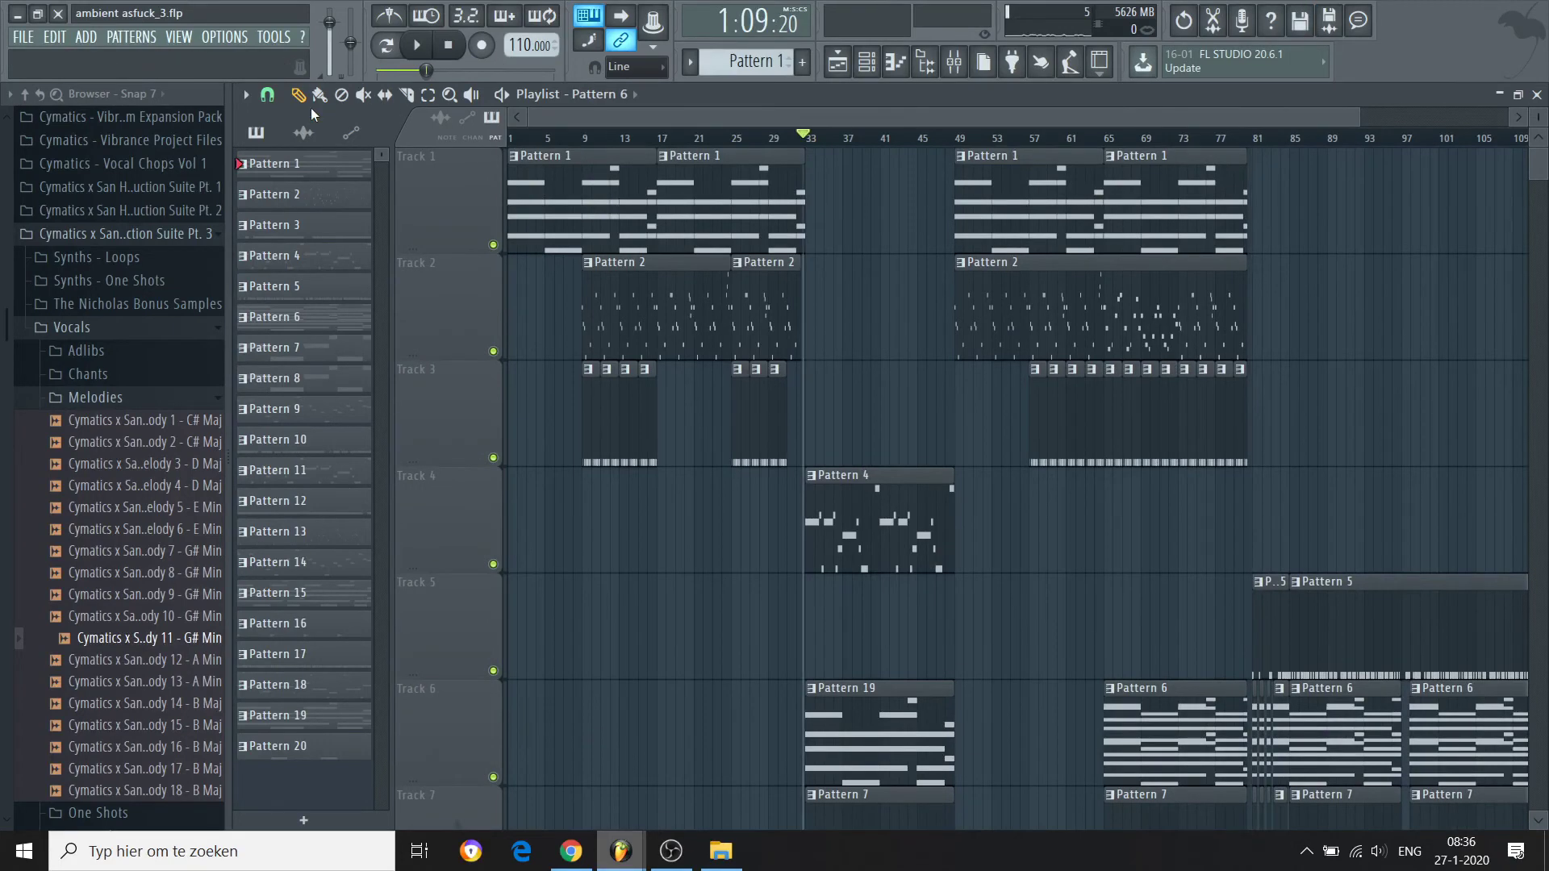
pyautogui.click(269, 97)
pyautogui.click(286, 380)
pyautogui.click(797, 139)
pyautogui.click(809, 138)
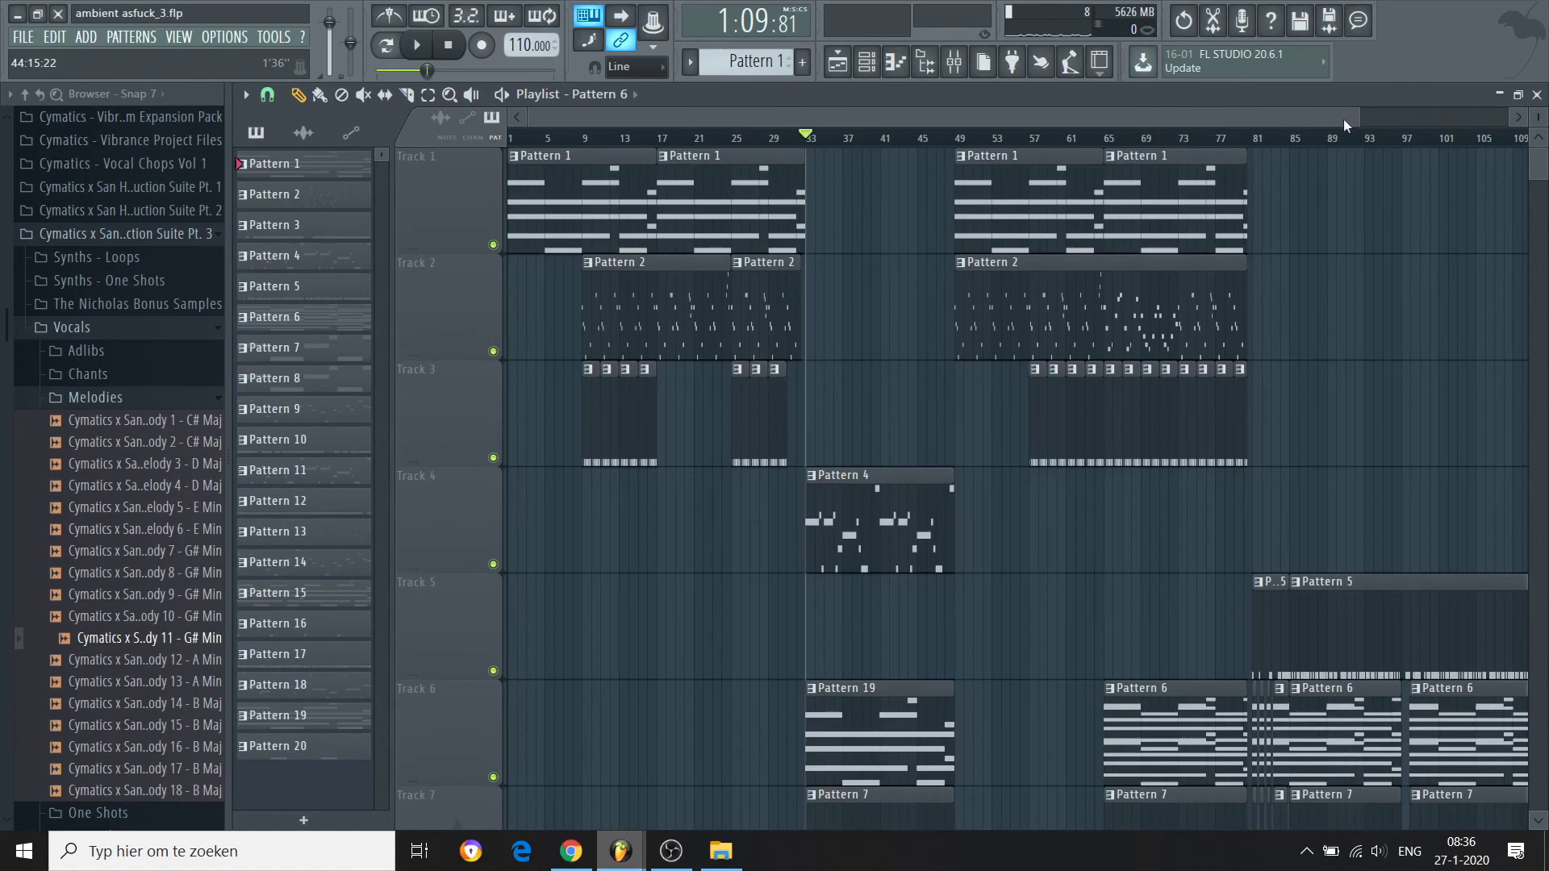
# Step: Play the section from bar 33, stop it and examine the Balance - Master - Volume automation clip on Track 25
pyautogui.press('space')
pyautogui.moveTo(1361, 118); pyautogui.dragTo(866, 118)
pyautogui.moveTo(1538, 163); pyautogui.dragTo(1543, 353)
pyautogui.press('space')
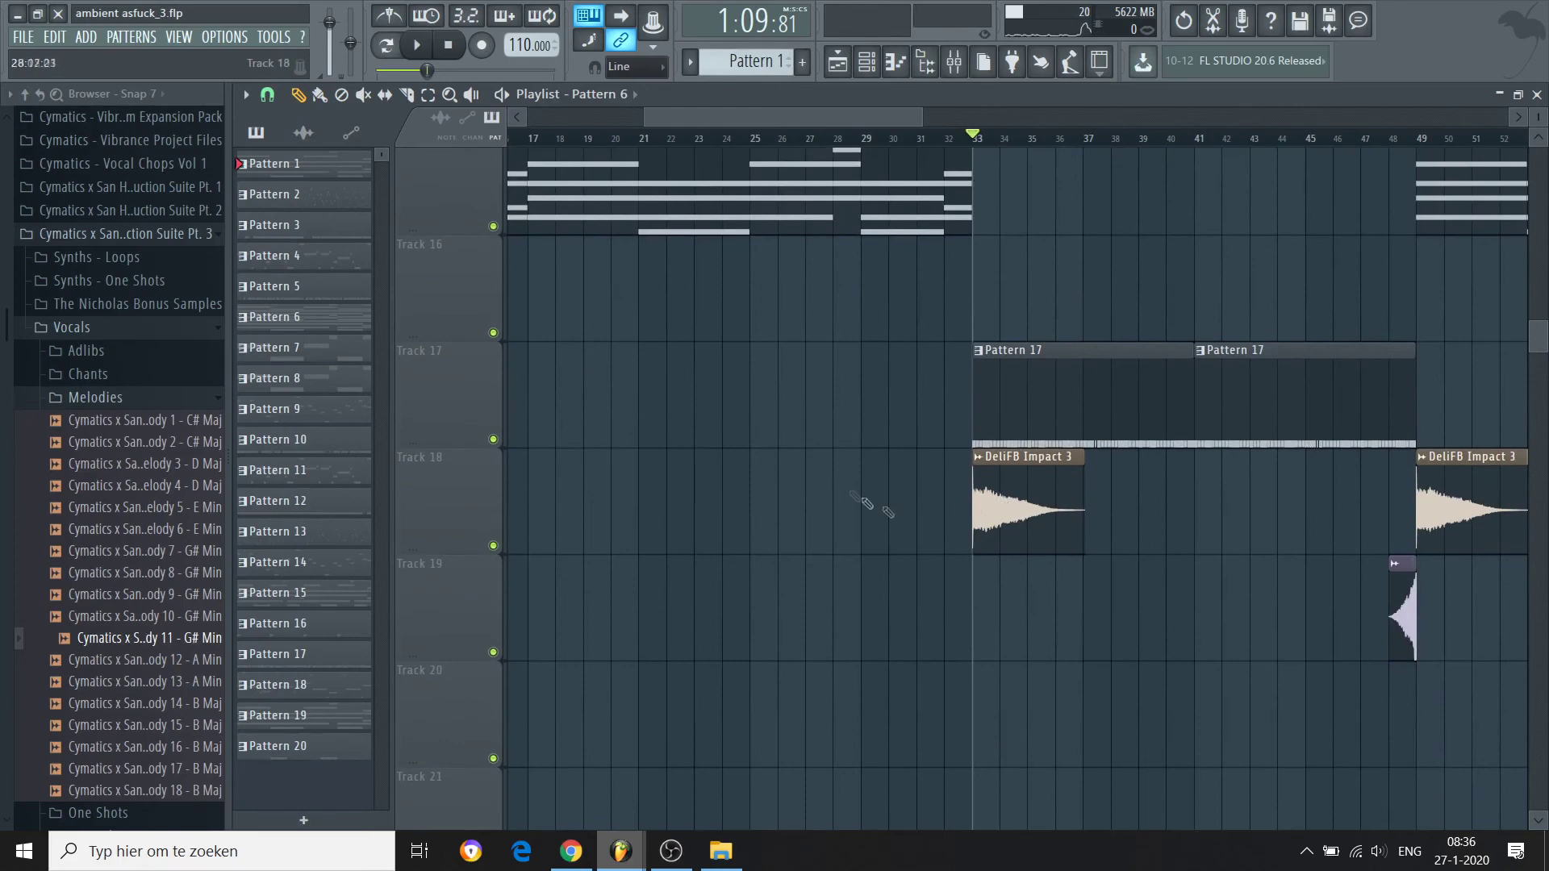
pyautogui.moveTo(1537, 337); pyautogui.dragTo(1528, 451)
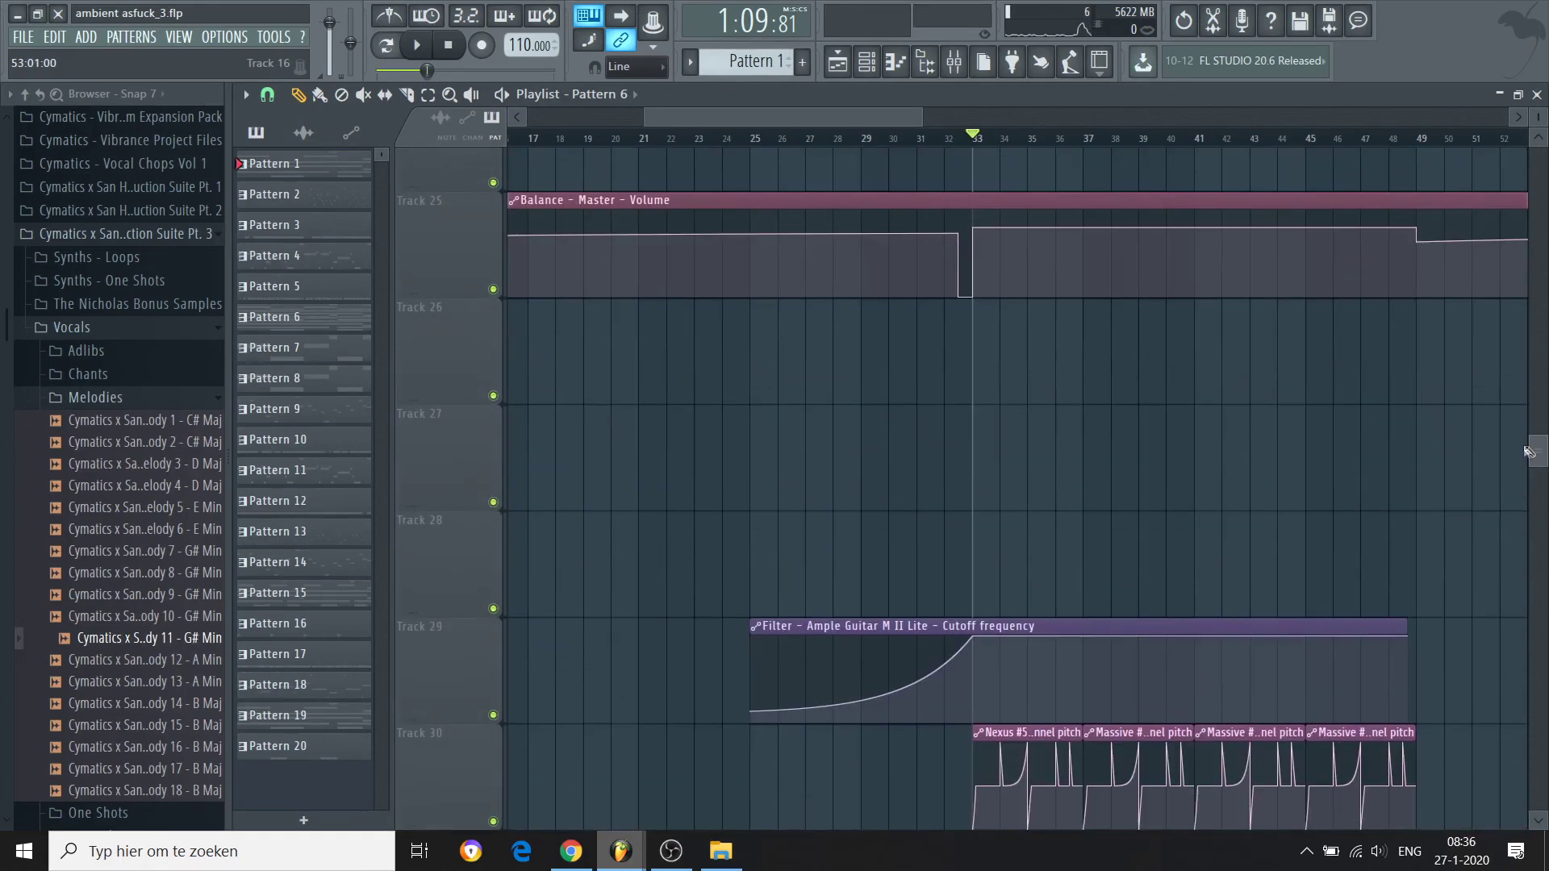
pyautogui.click(852, 221)
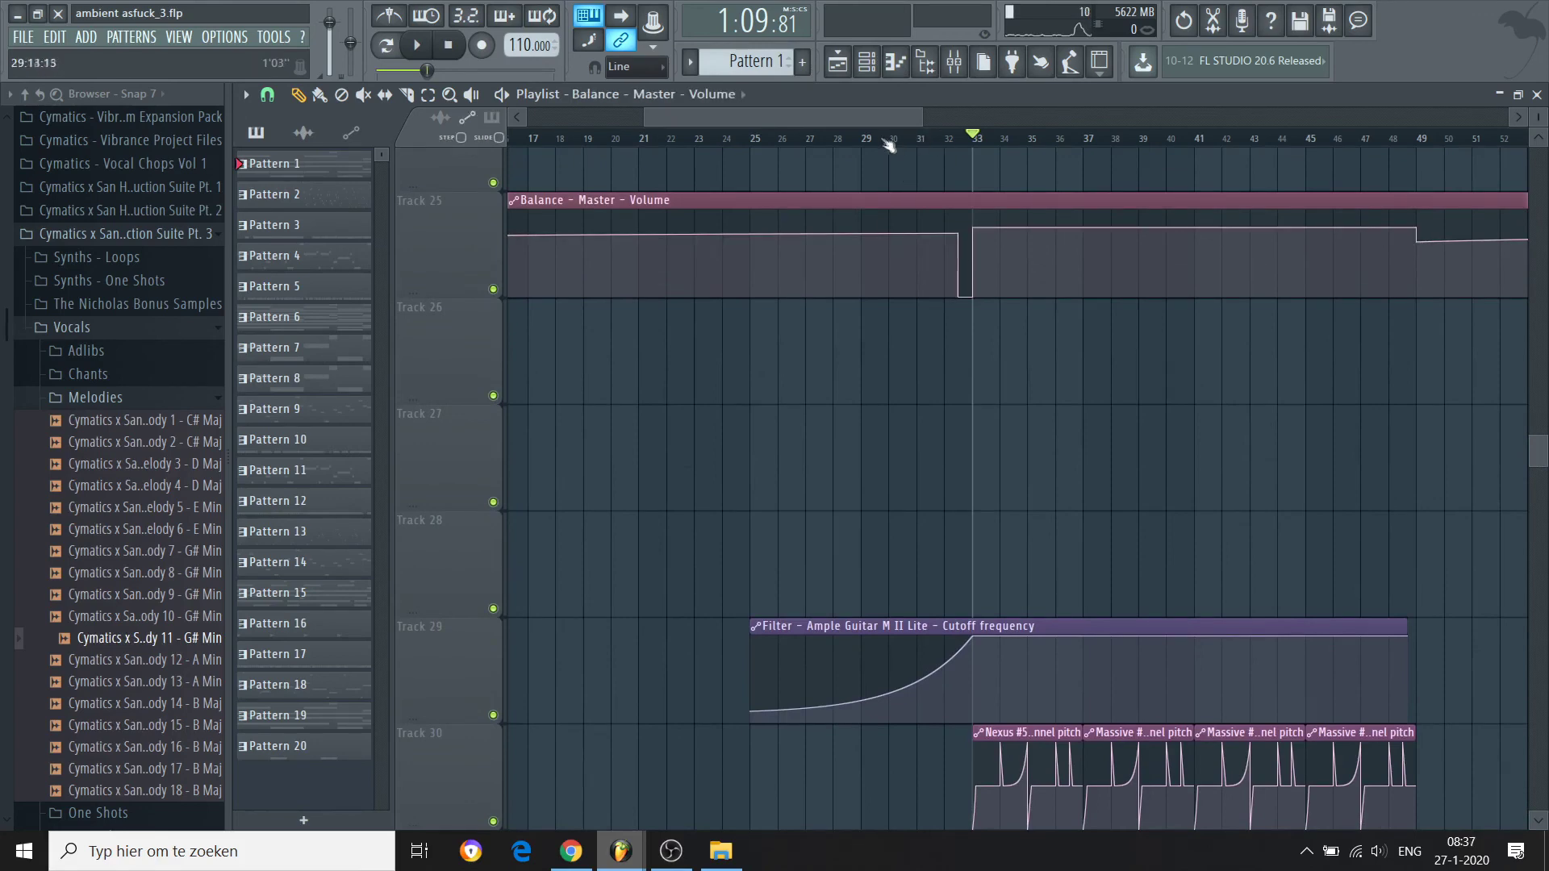
# Step: Show the Master track in the mixer, play the song from bar 33 to watch its level meters, and stop playback
pyautogui.click(954, 61)
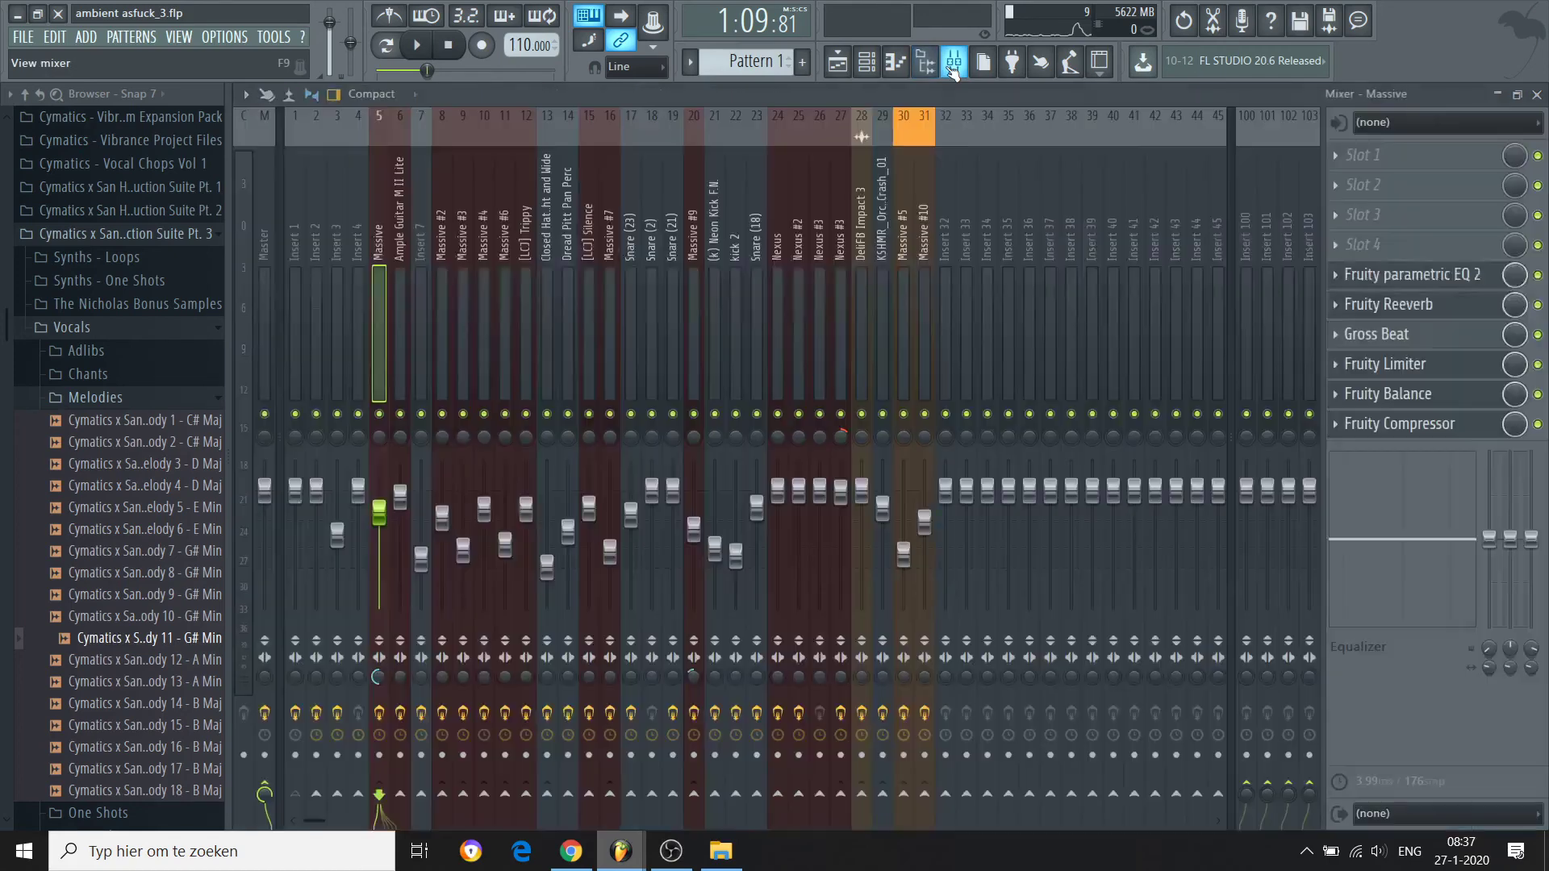
pyautogui.click(260, 228)
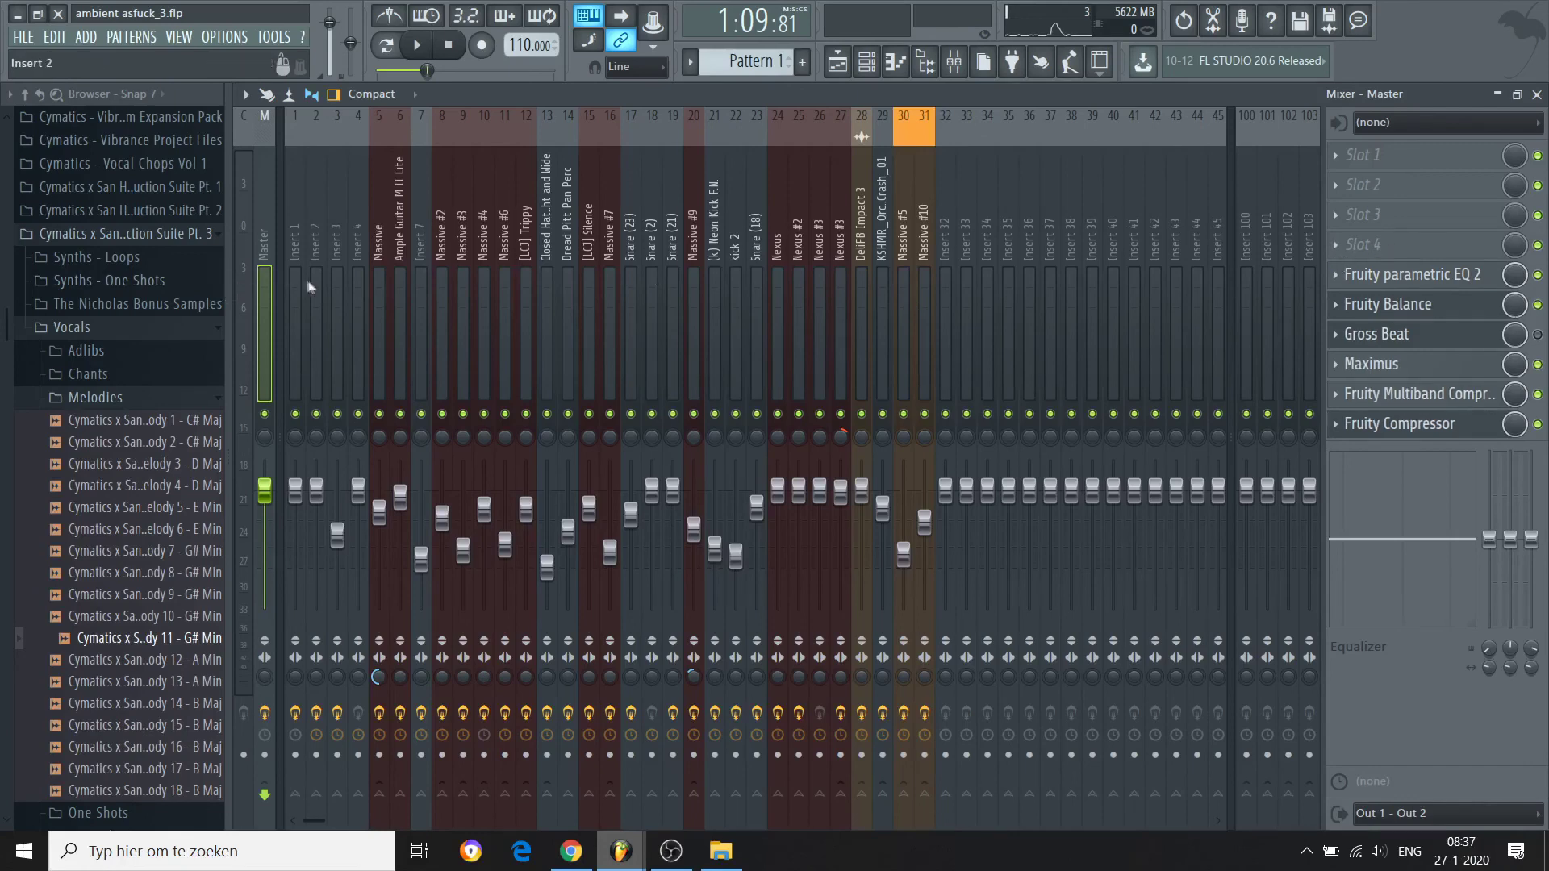
pyautogui.press('space')
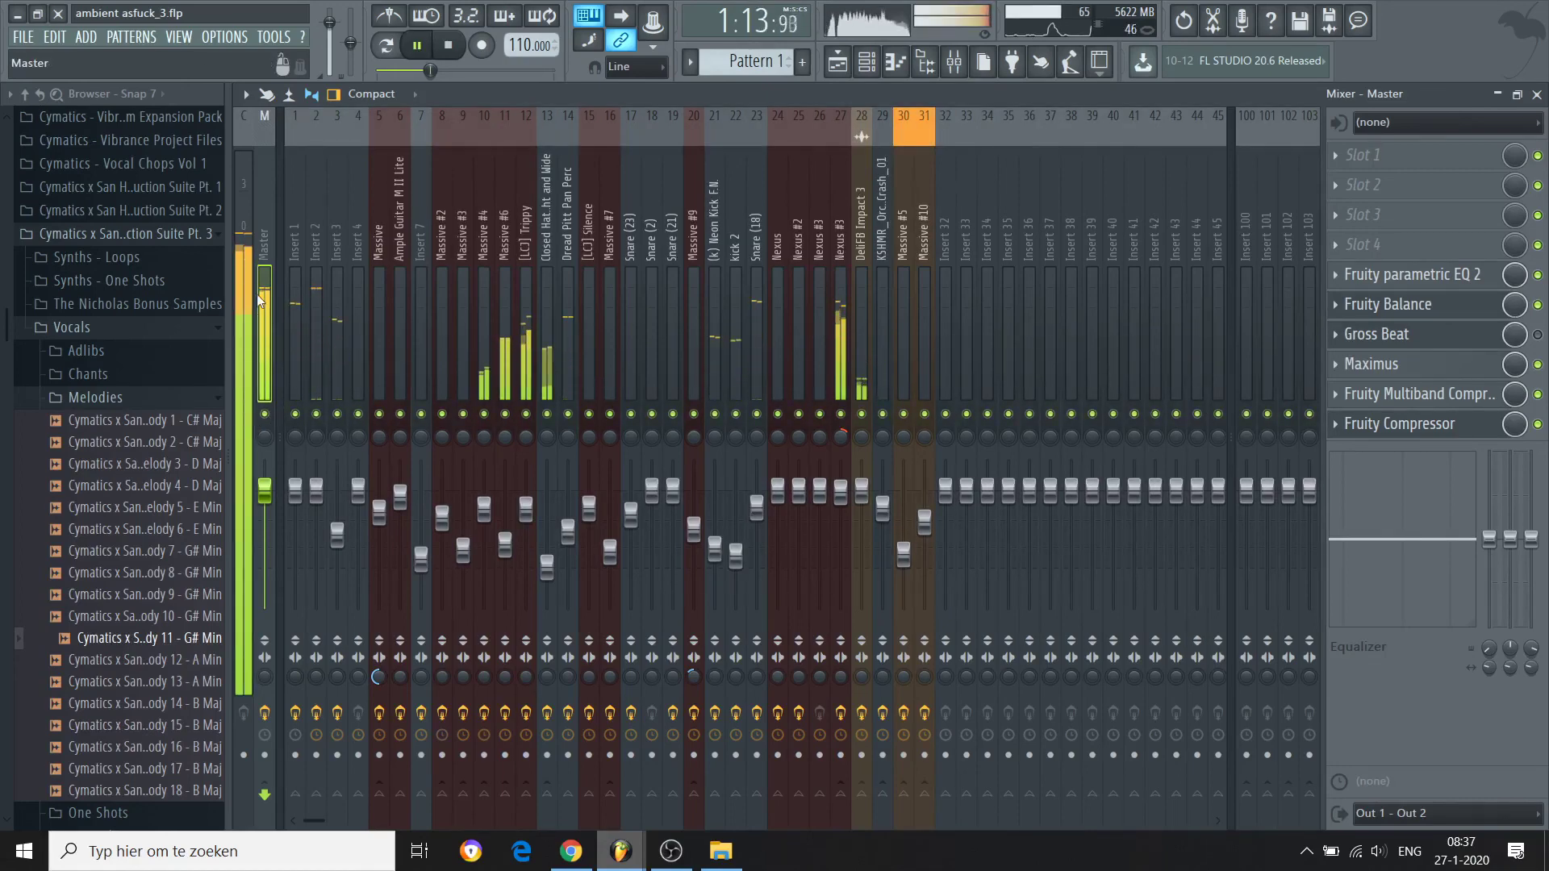
pyautogui.press('space')
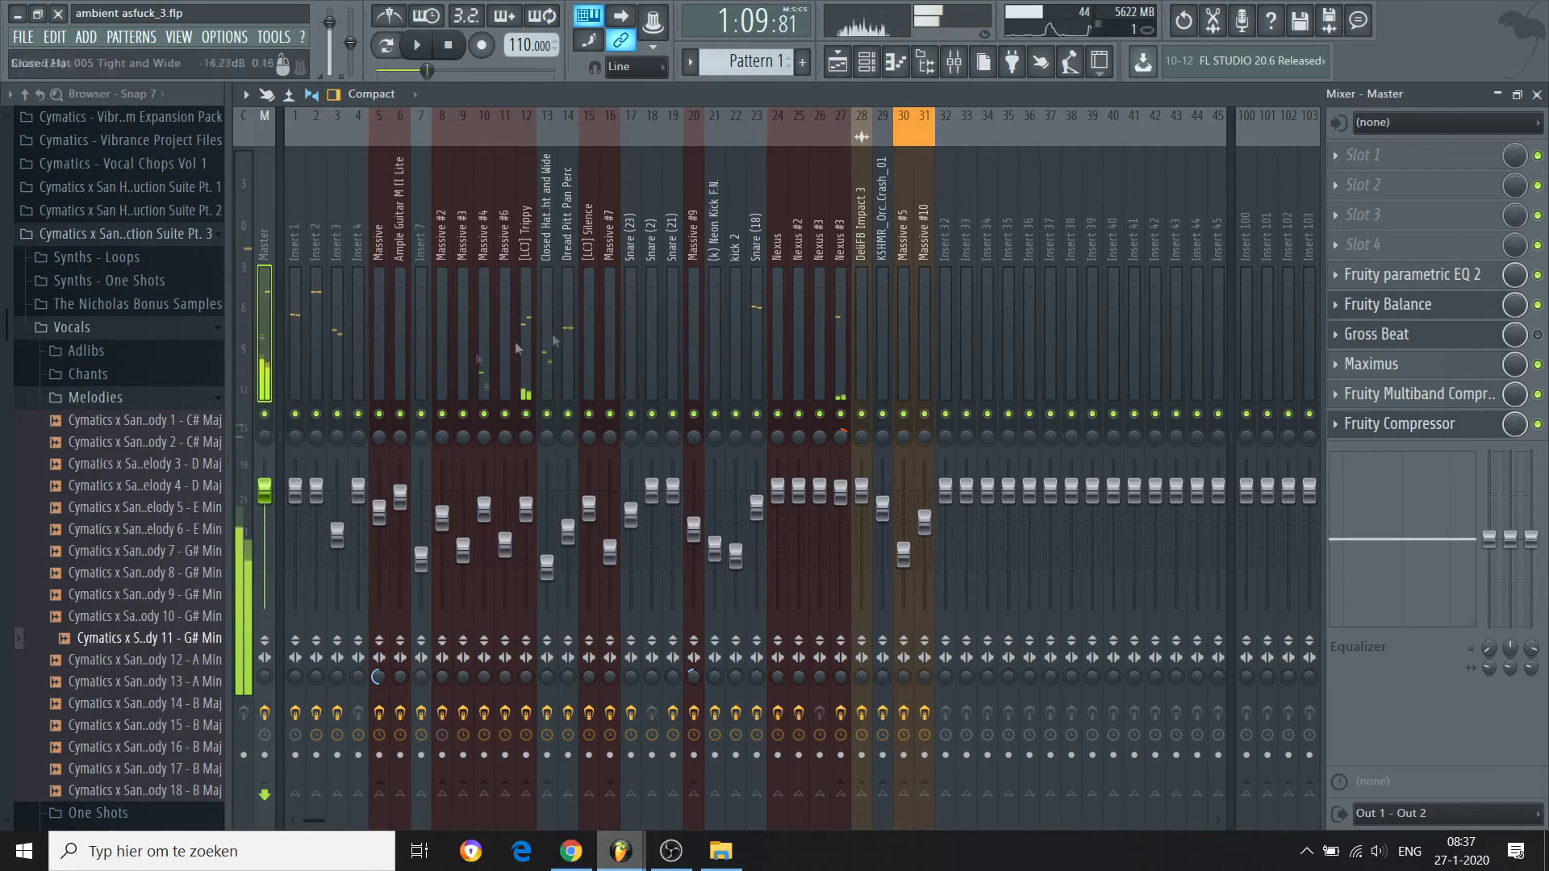
# Step: Open the Master's Fruity parametric EQ 2, pull band 4 down to its minimum gain and play the song to hear the cut
pyautogui.click(1380, 279)
pyautogui.click(1380, 279)
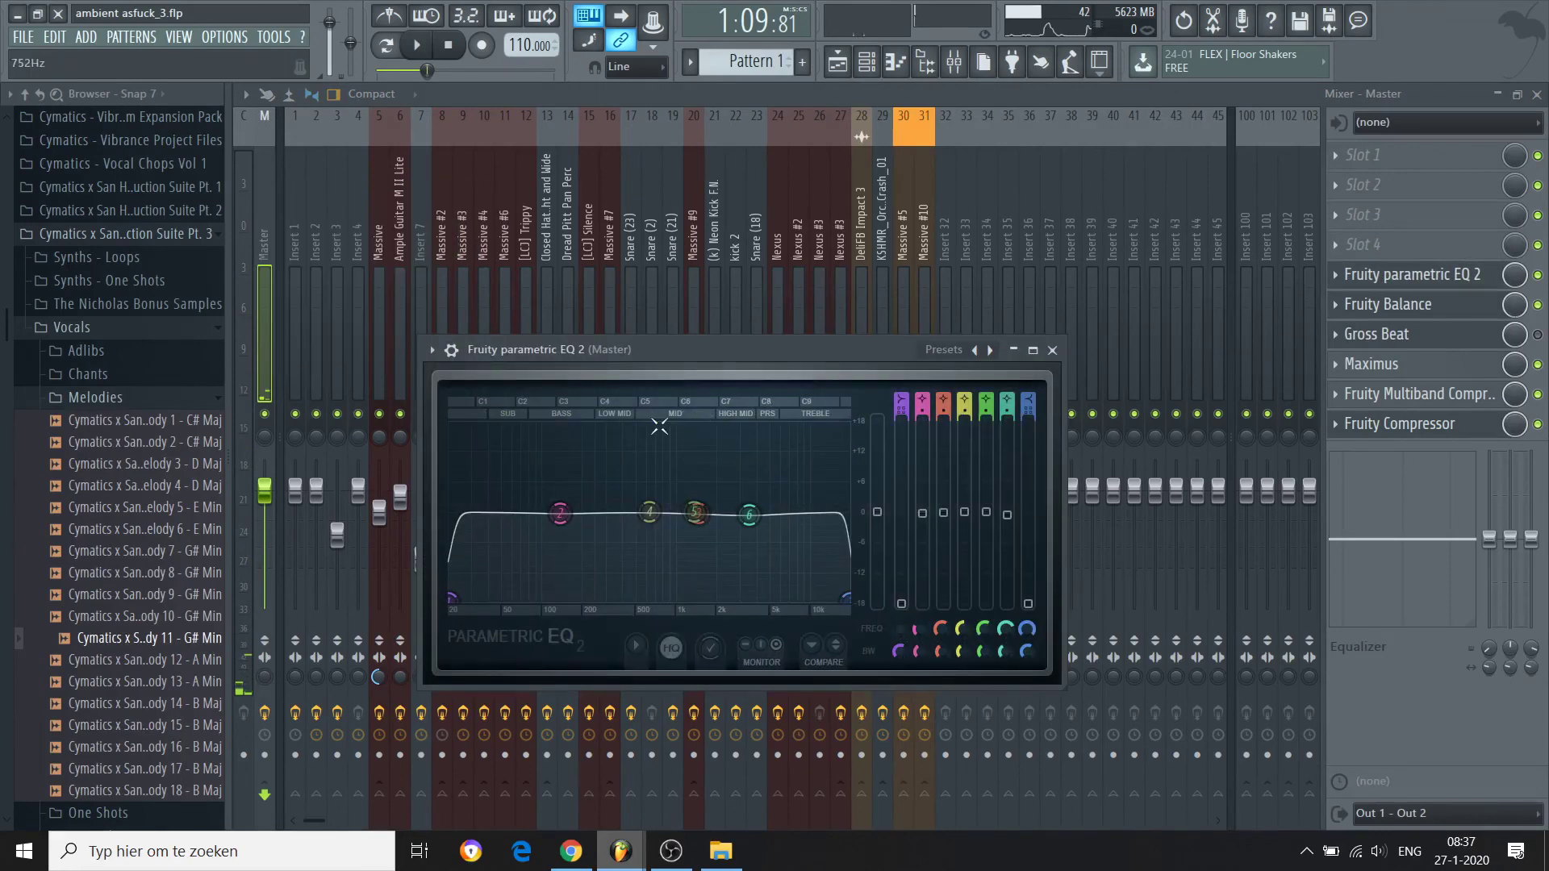
pyautogui.moveTo(649, 512); pyautogui.dragTo(649, 599)
pyautogui.press('space')
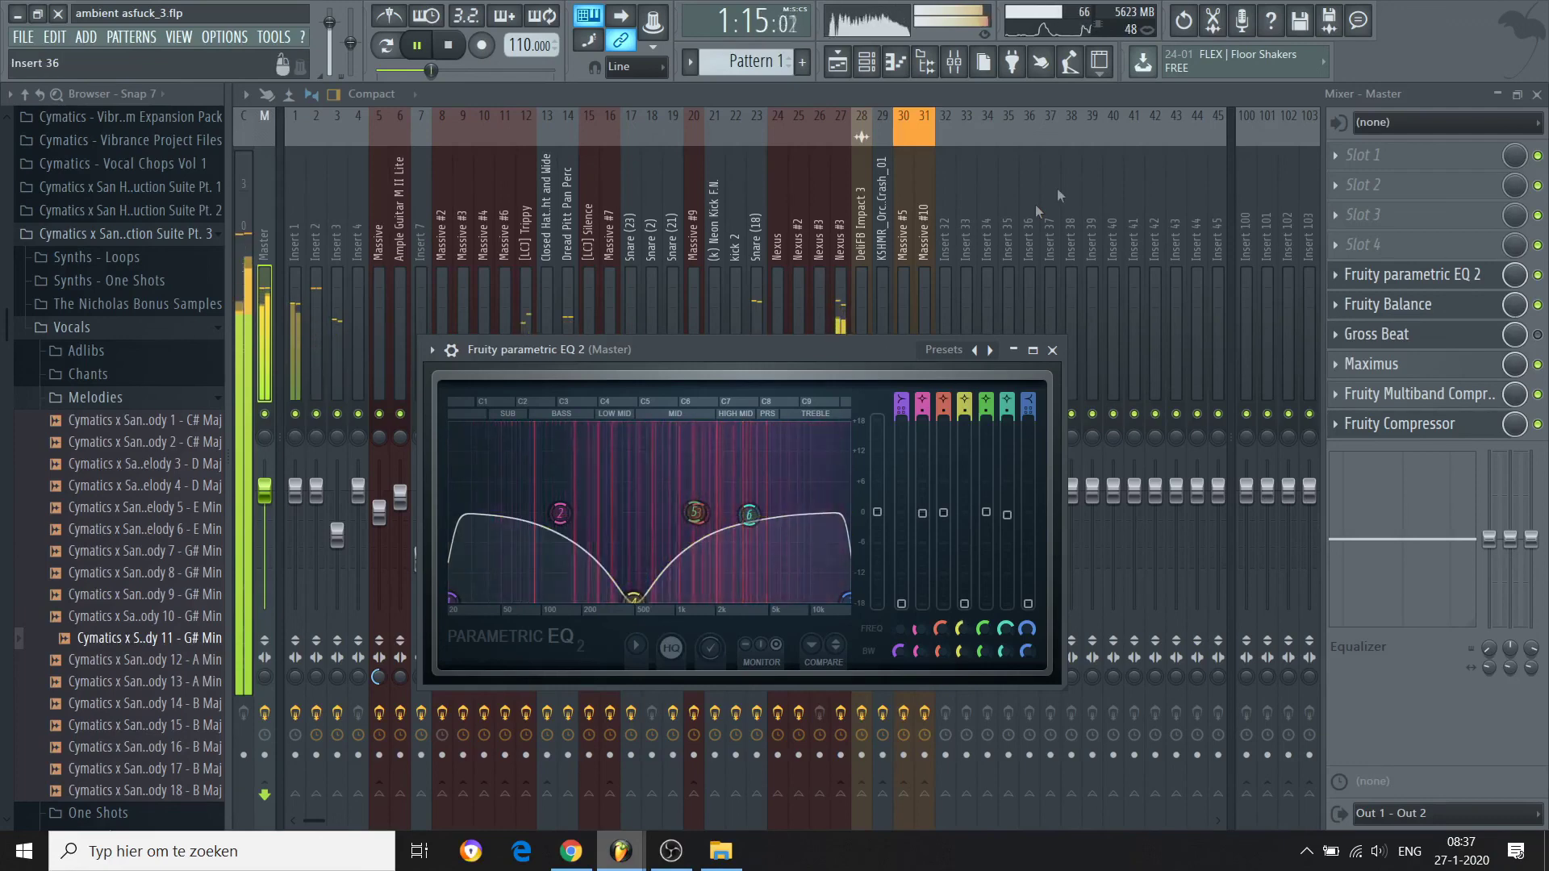
# Step: Undo and redo the last knob tweak while the song plays, and stop playback
pyautogui.click(1184, 21)
pyautogui.click(1188, 20)
pyautogui.press('space')
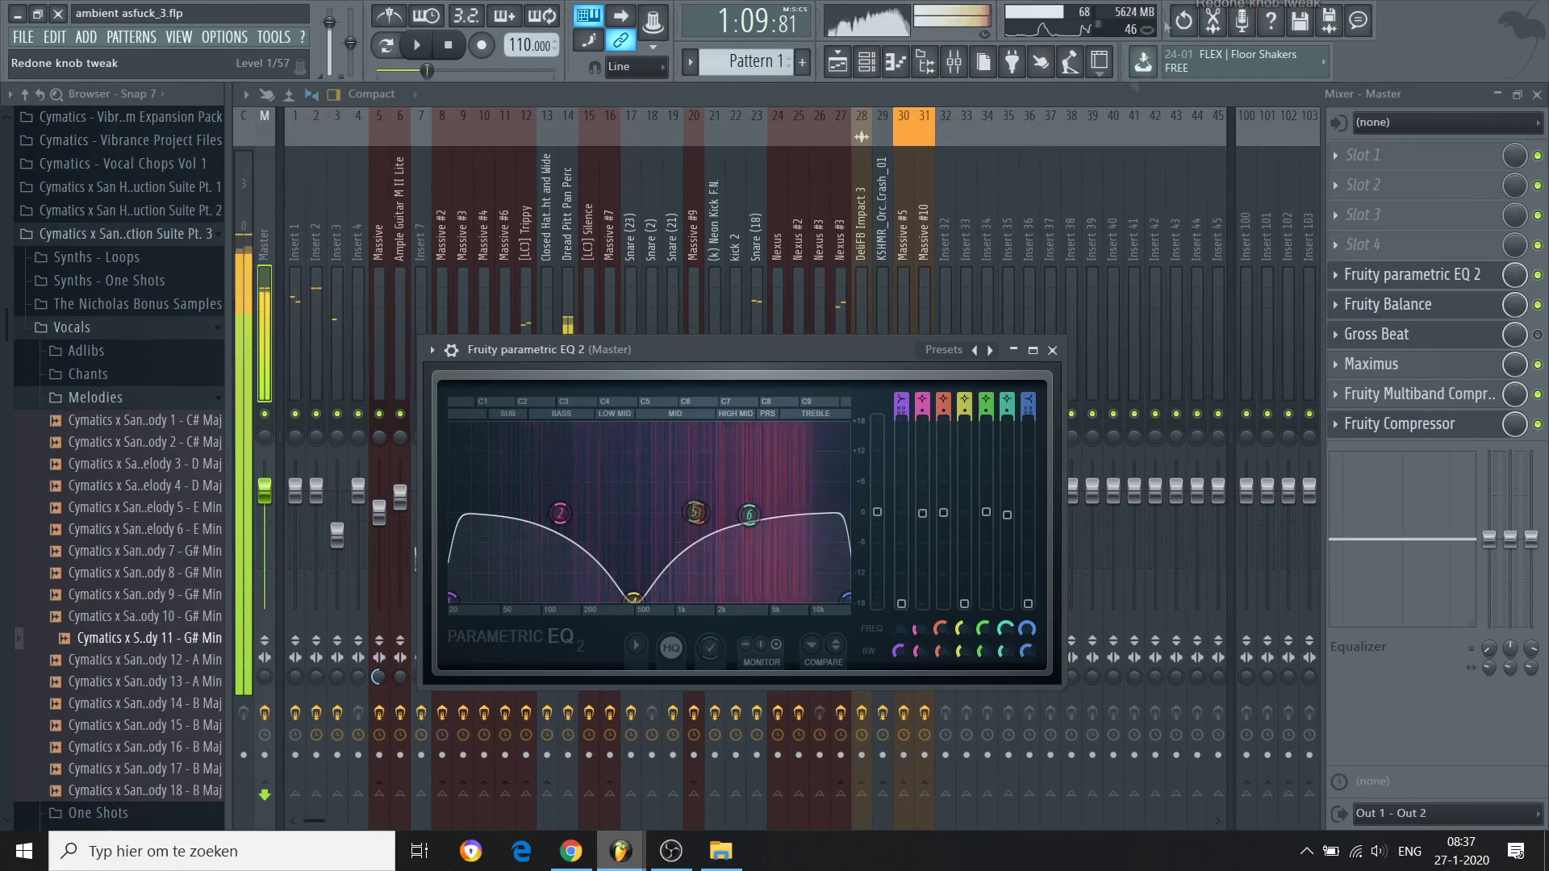
# Step: Collapse the Vocals folder and its parent, Cymatics x San Holo - Vibrance Production Suite Pt. 3, in the sample browser
pyautogui.click(80, 327)
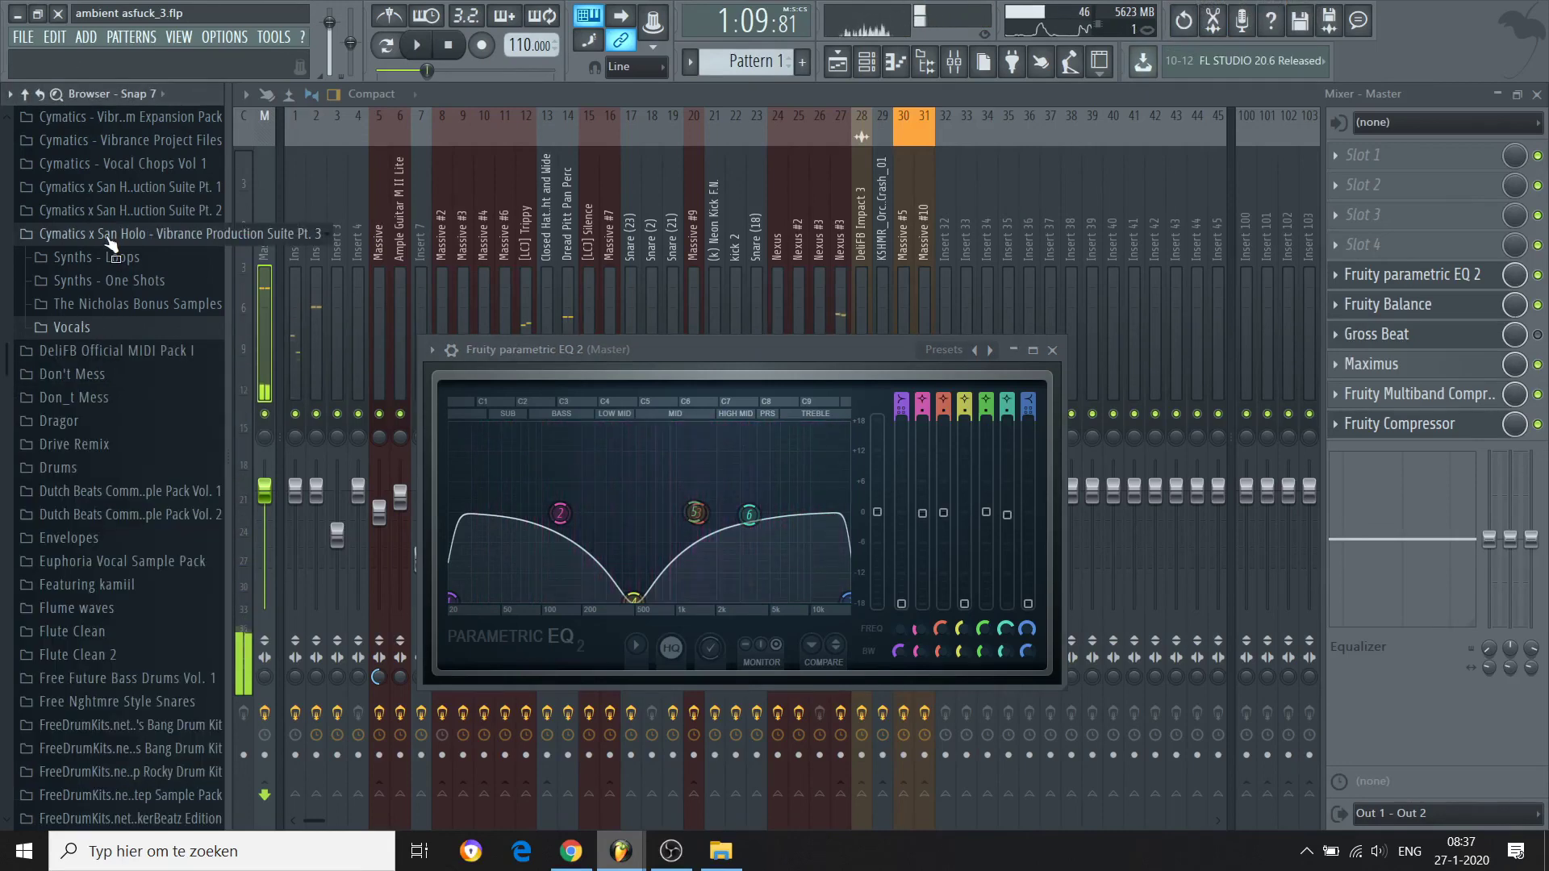
pyautogui.click(109, 240)
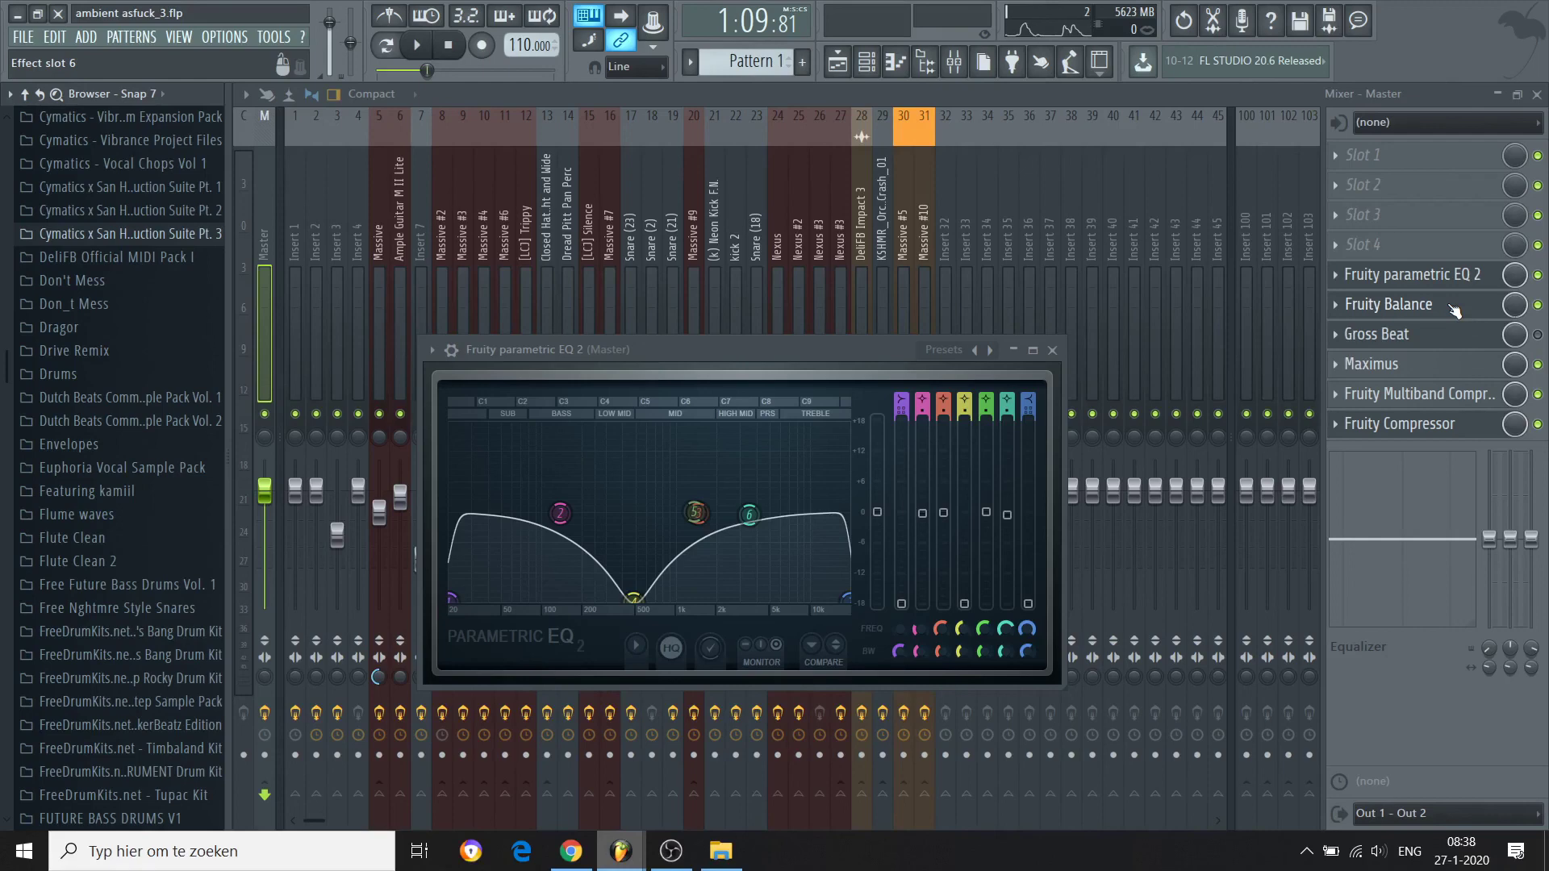
# Step: Show the playlist from bar 1 and Track 1, zoomed out horizontally and vertically to overview the whole song arrangement
pyautogui.click(838, 62)
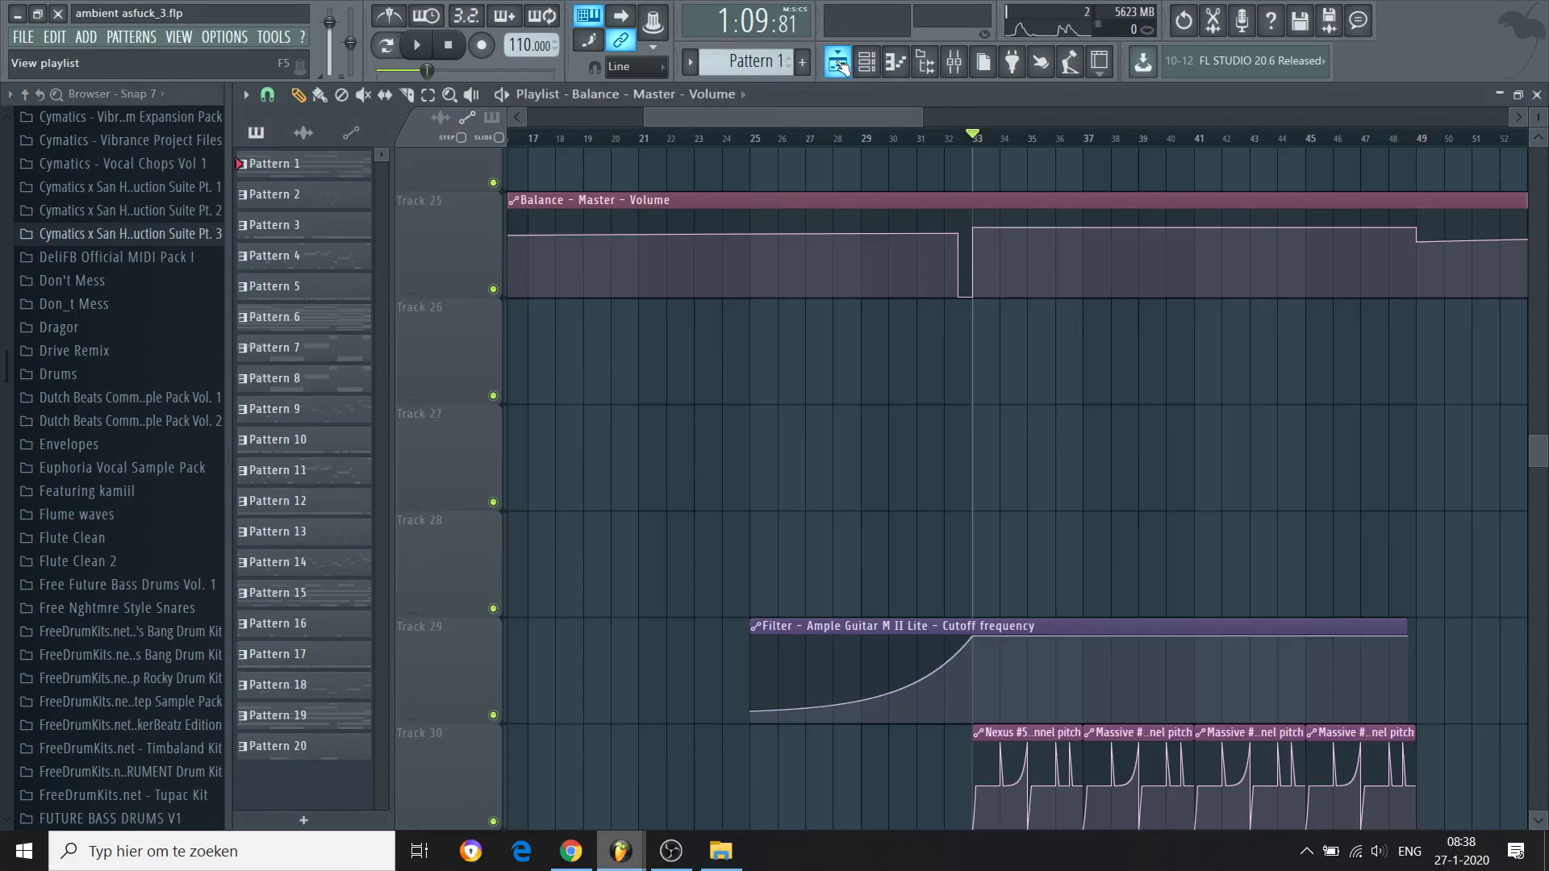
pyautogui.moveTo(644, 115); pyautogui.dragTo(524, 115)
pyautogui.moveTo(922, 110); pyautogui.dragTo(1389, 116)
pyautogui.moveTo(1539, 442); pyautogui.dragTo(1537, 99)
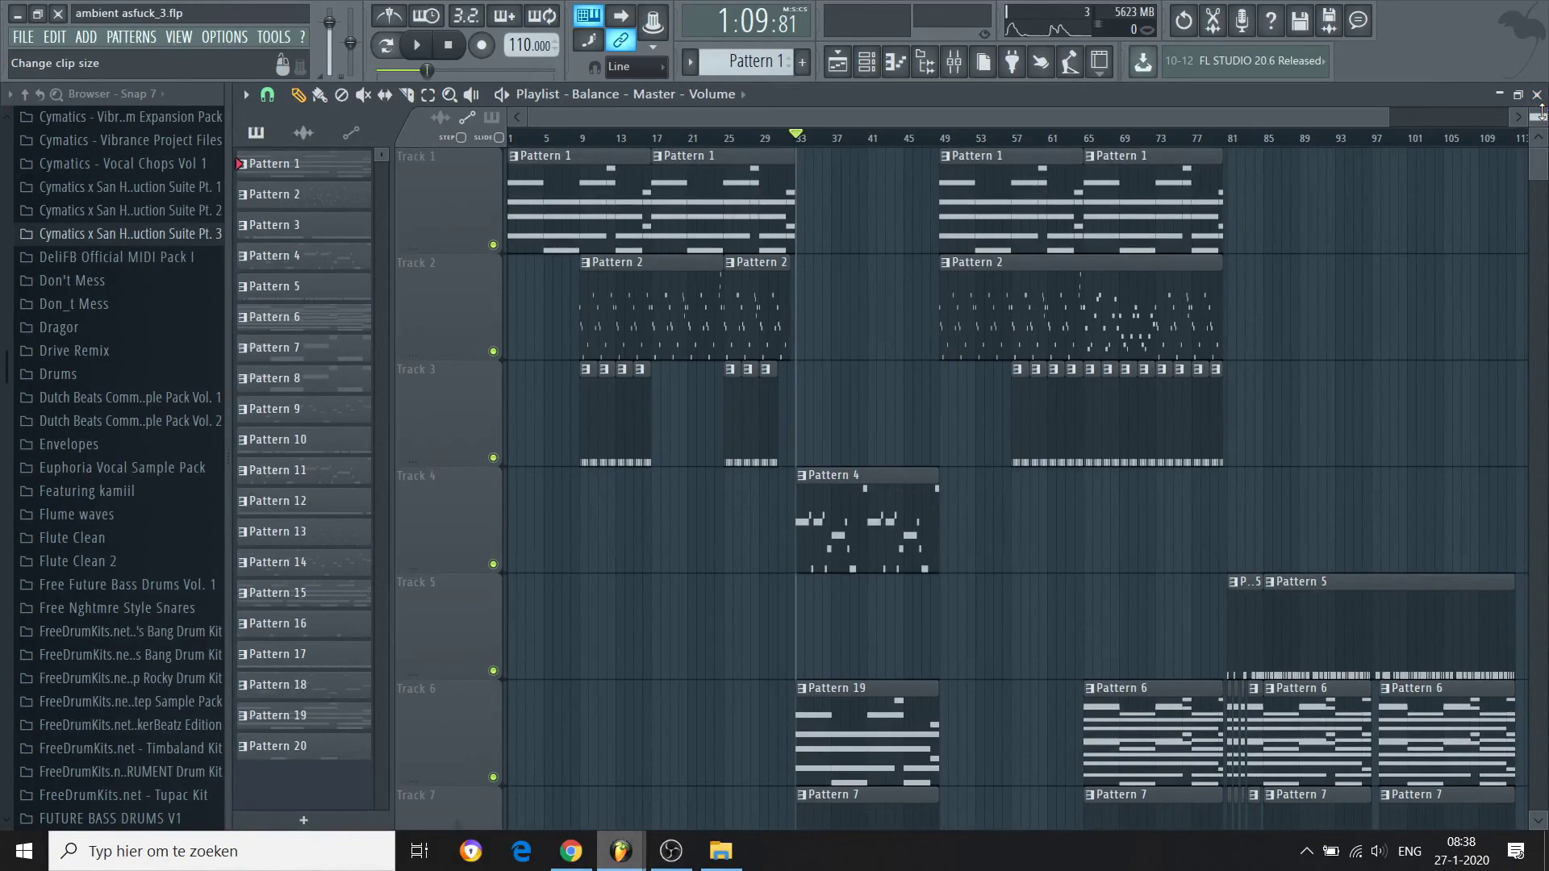
pyautogui.moveTo(1539, 117); pyautogui.dragTo(1538, 64)
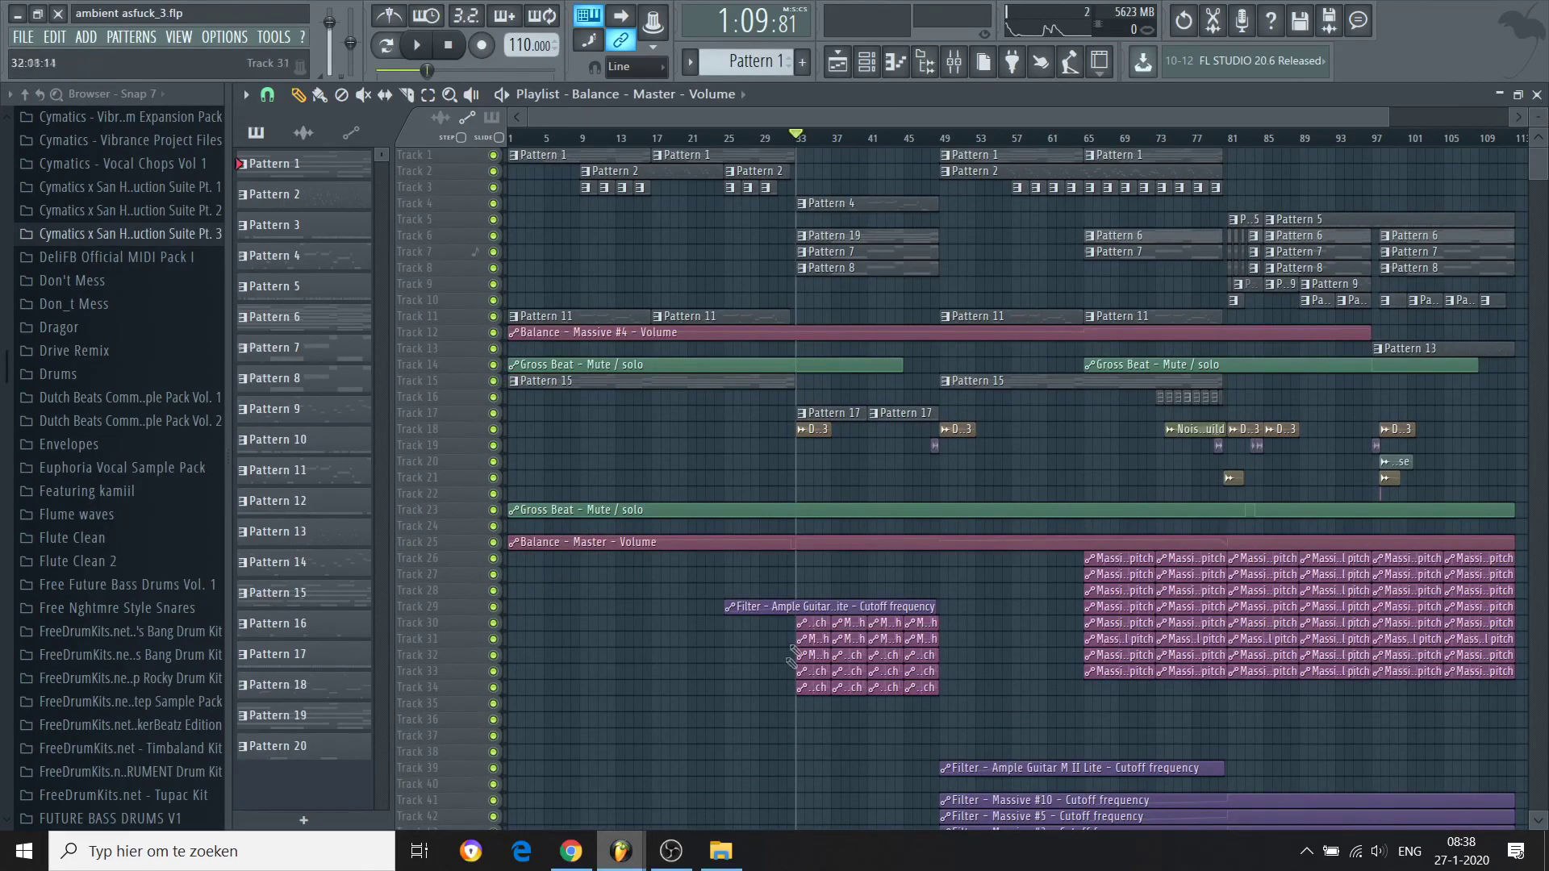
# Step: Switch to the OBS window that controls the screen recording
pyautogui.moveTo(669, 863)
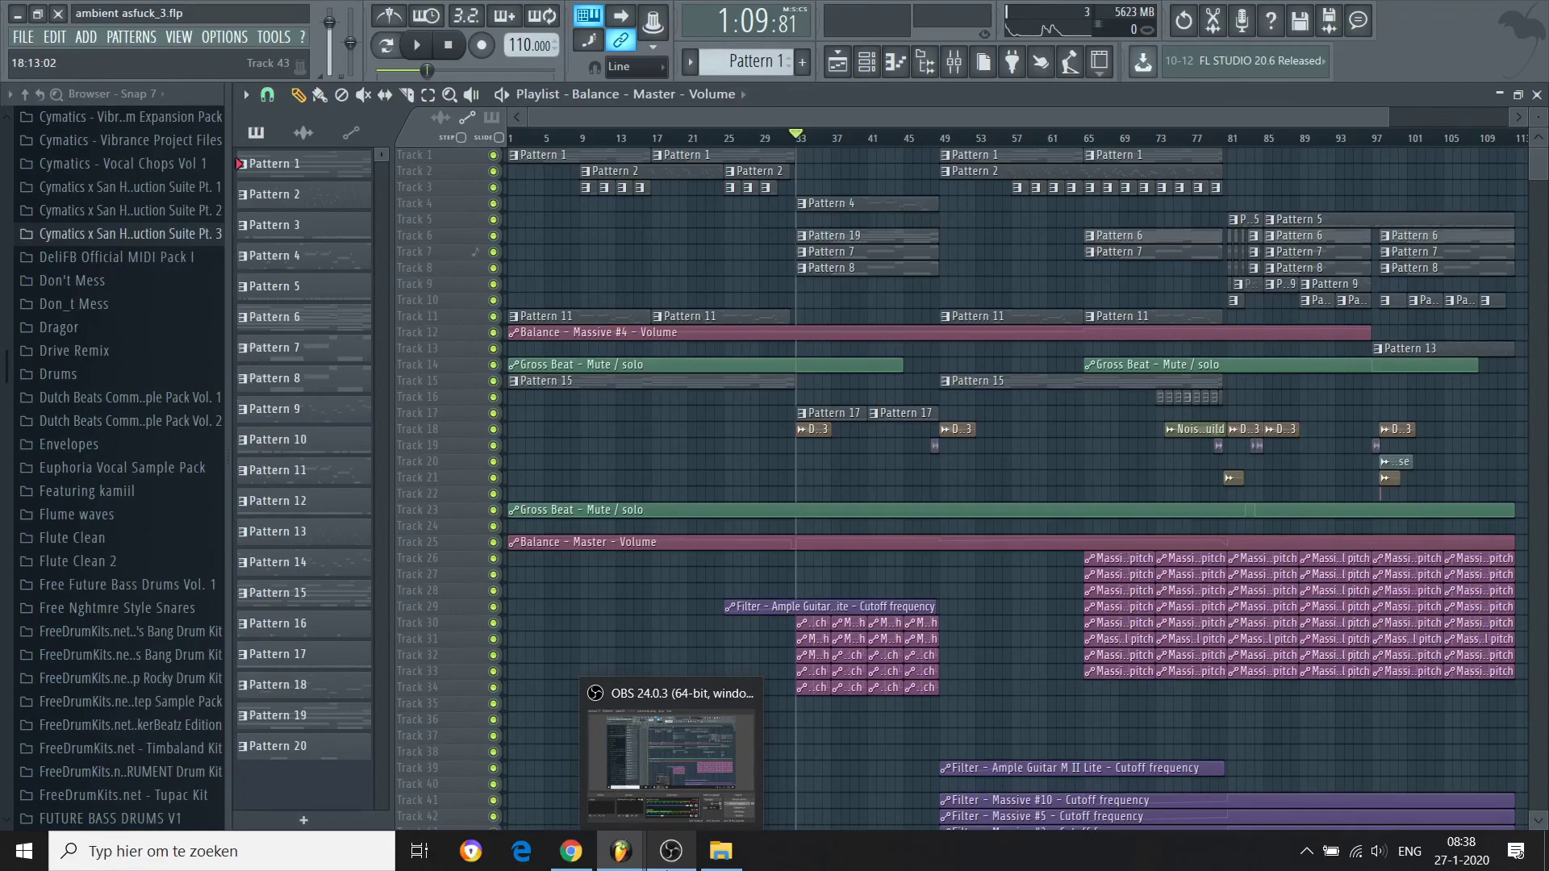
pyautogui.click(668, 863)
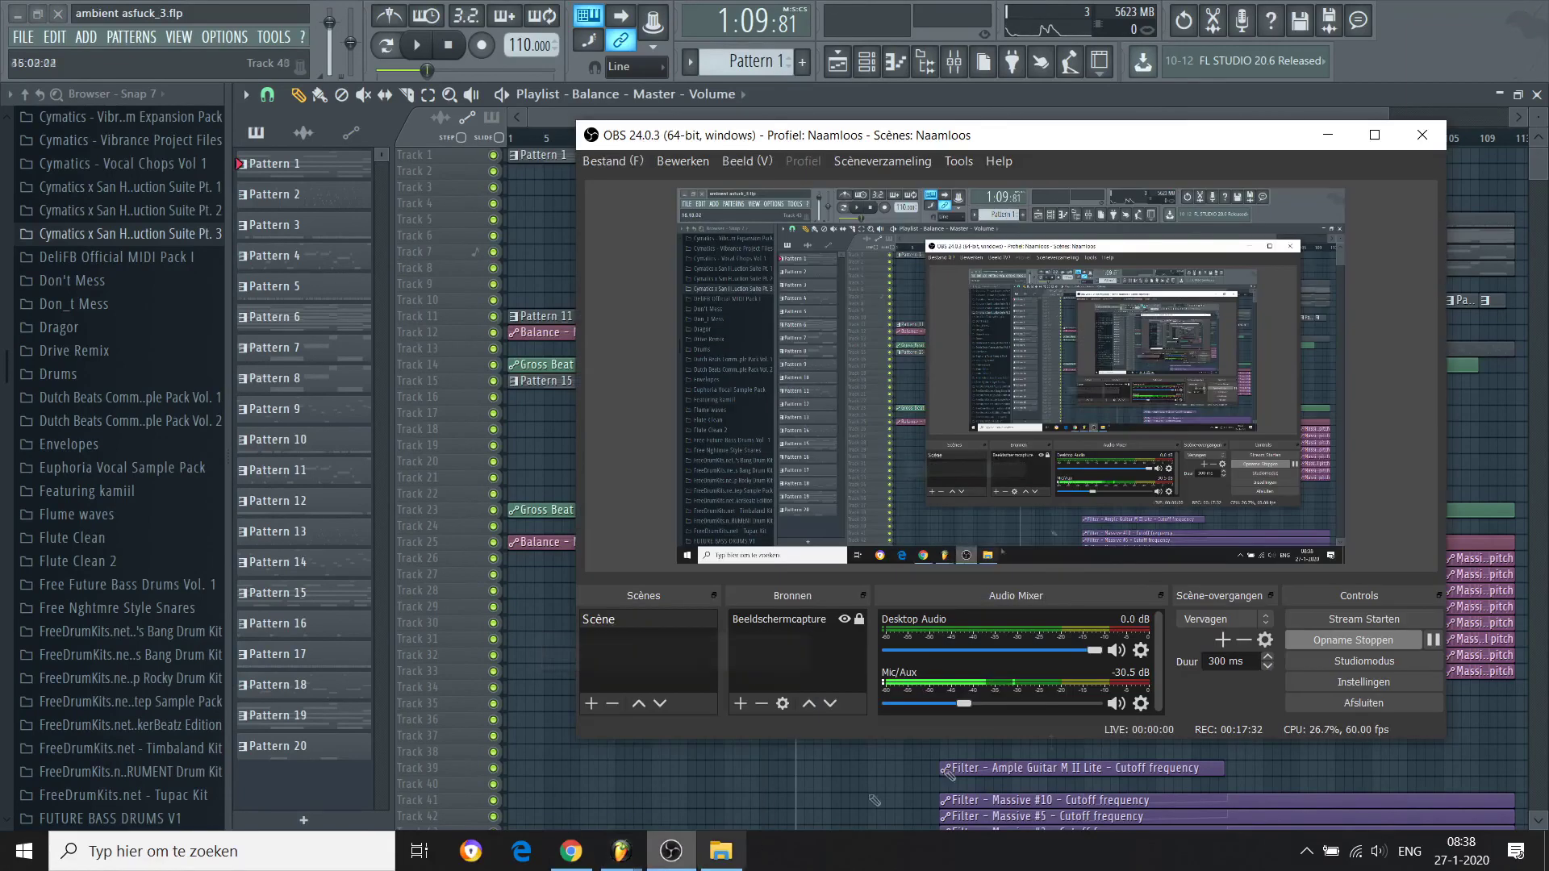